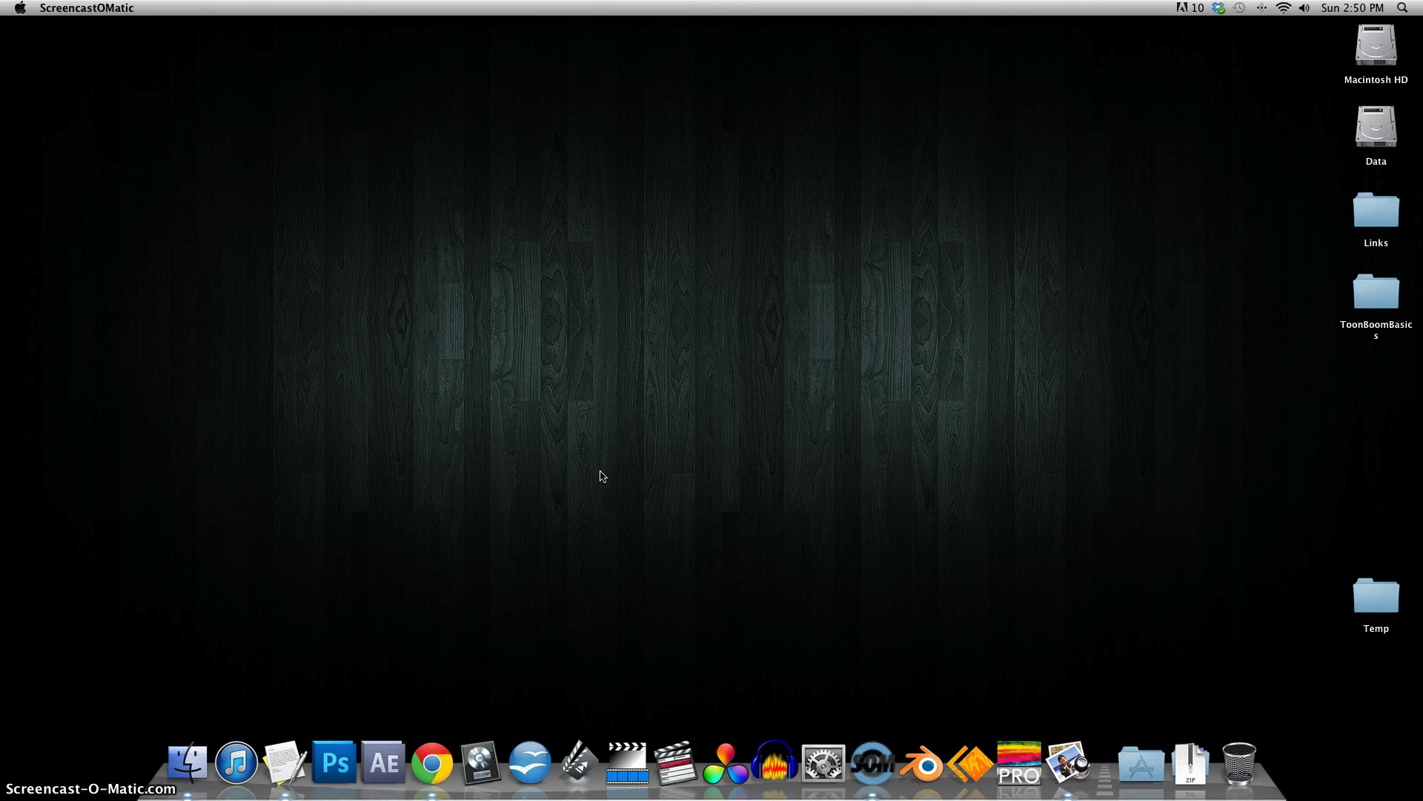
Launch Toon Boom Studio and create a new project named BirdAnimation in the HDTV 1080 24p format.
{"action": "left_click", "coordinate": [970, 762]}
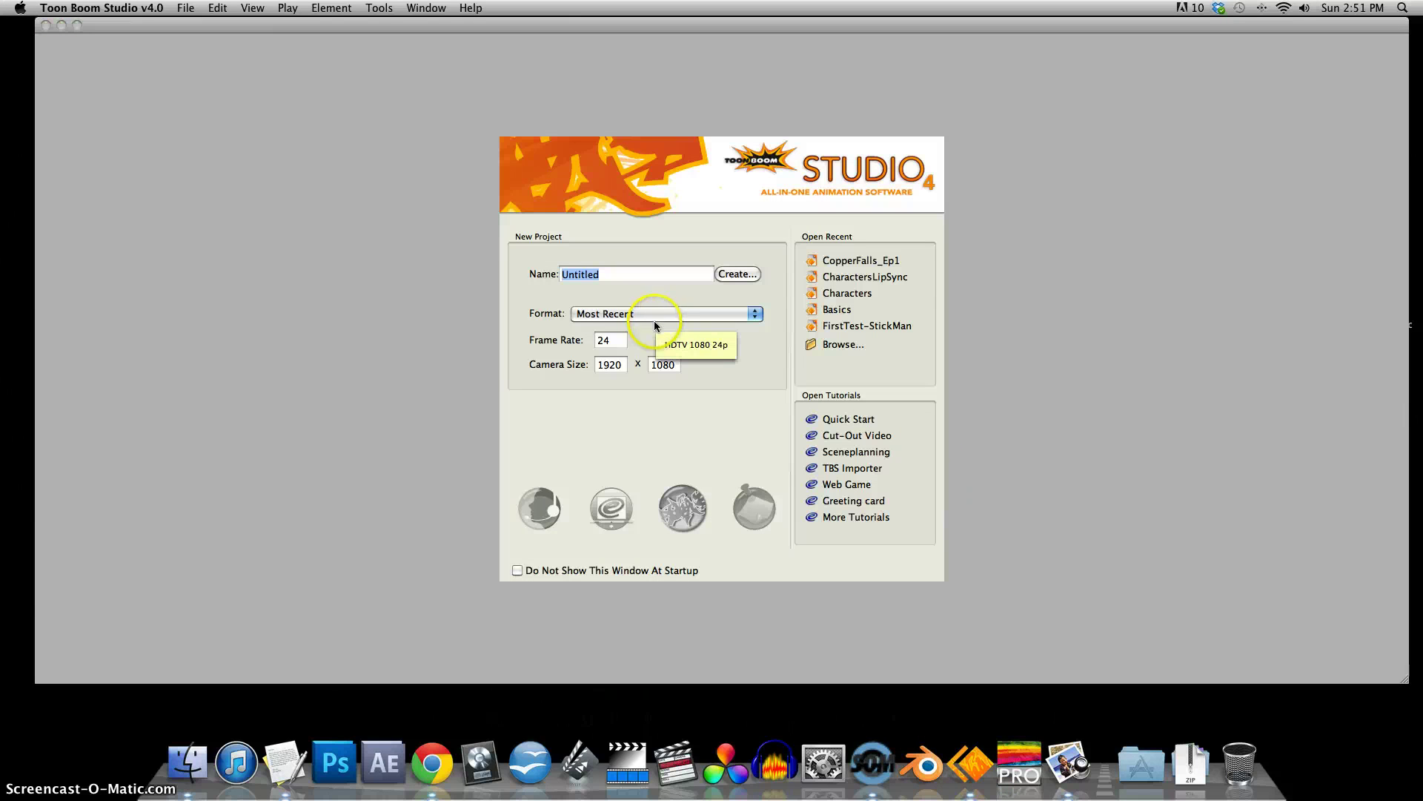
{"action": "left_click", "coordinate": [657, 318]}
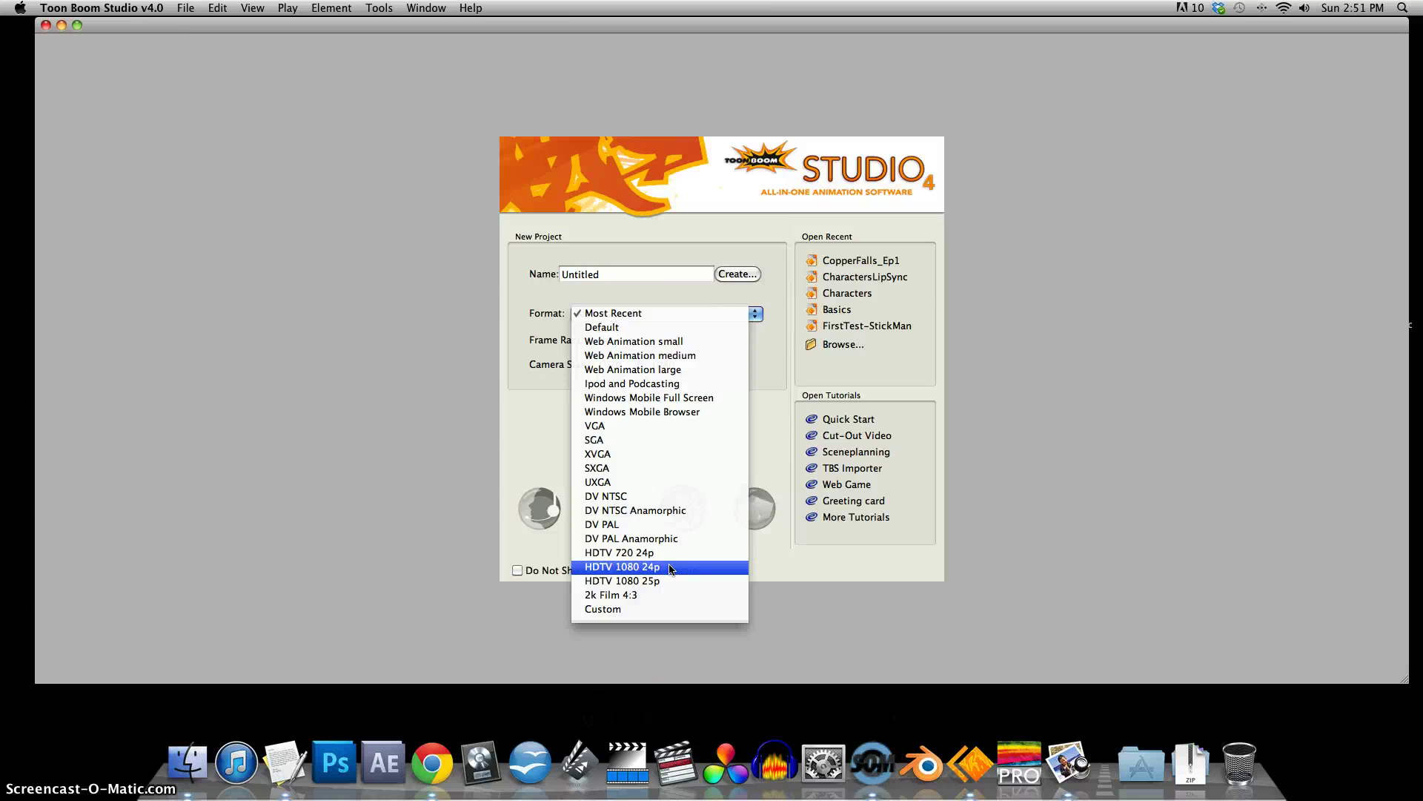
{"action": "left_click", "coordinate": [651, 572]}
{"action": "left_click", "coordinate": [657, 567]}
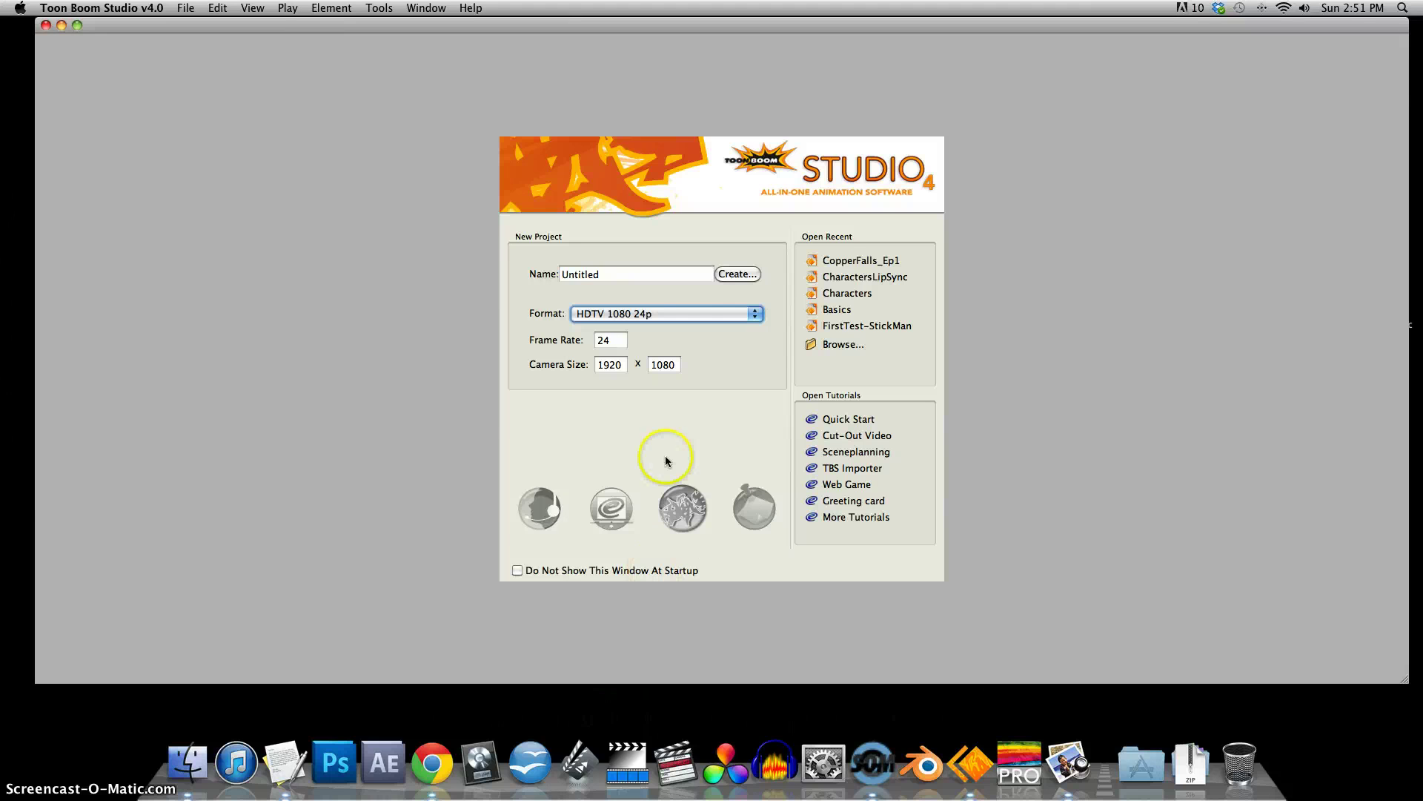
{"action": "left_click_drag", "start_coordinate": [628, 273], "coordinate": [513, 269]}
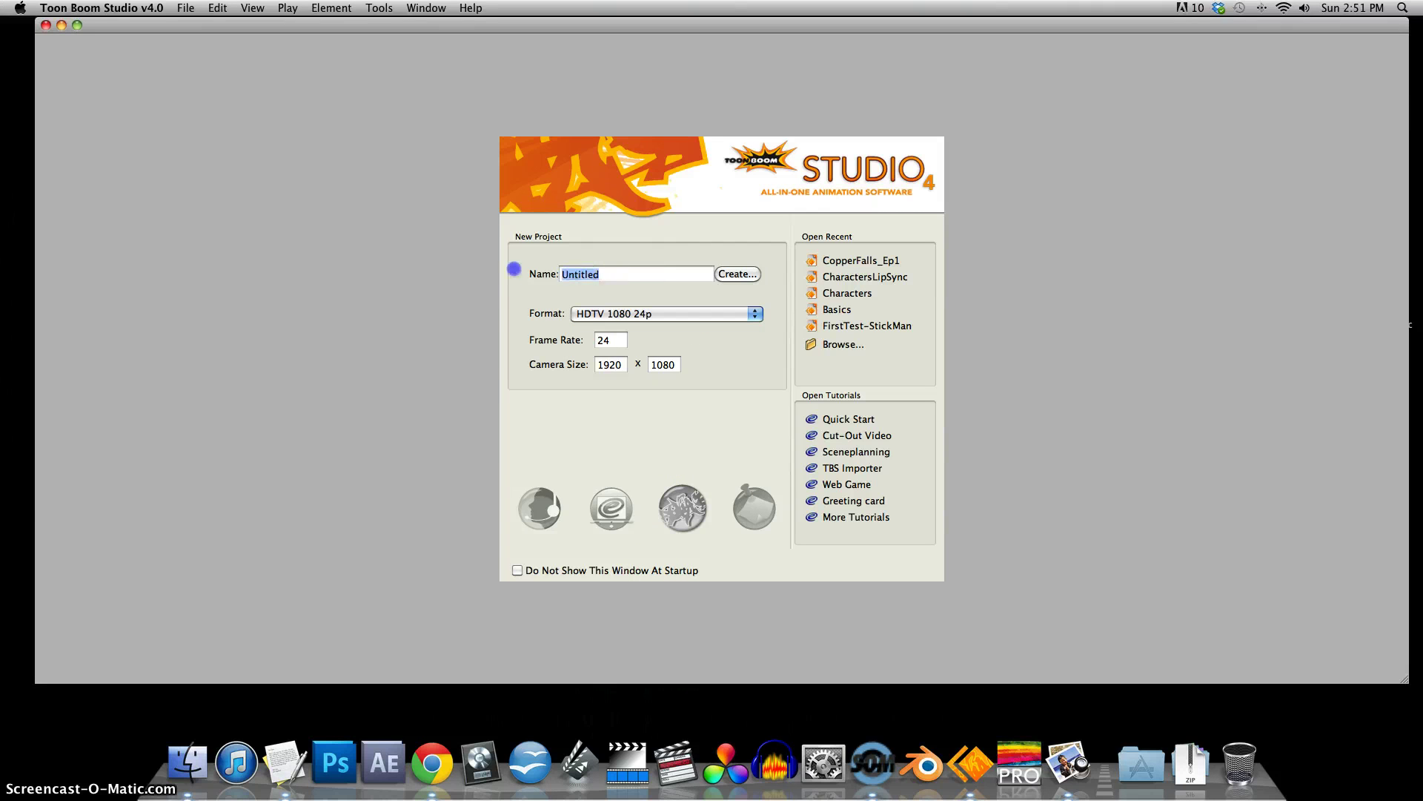
{"action": "type", "text": "BirdAnimation"}
{"action": "left_click", "coordinate": [737, 274]}
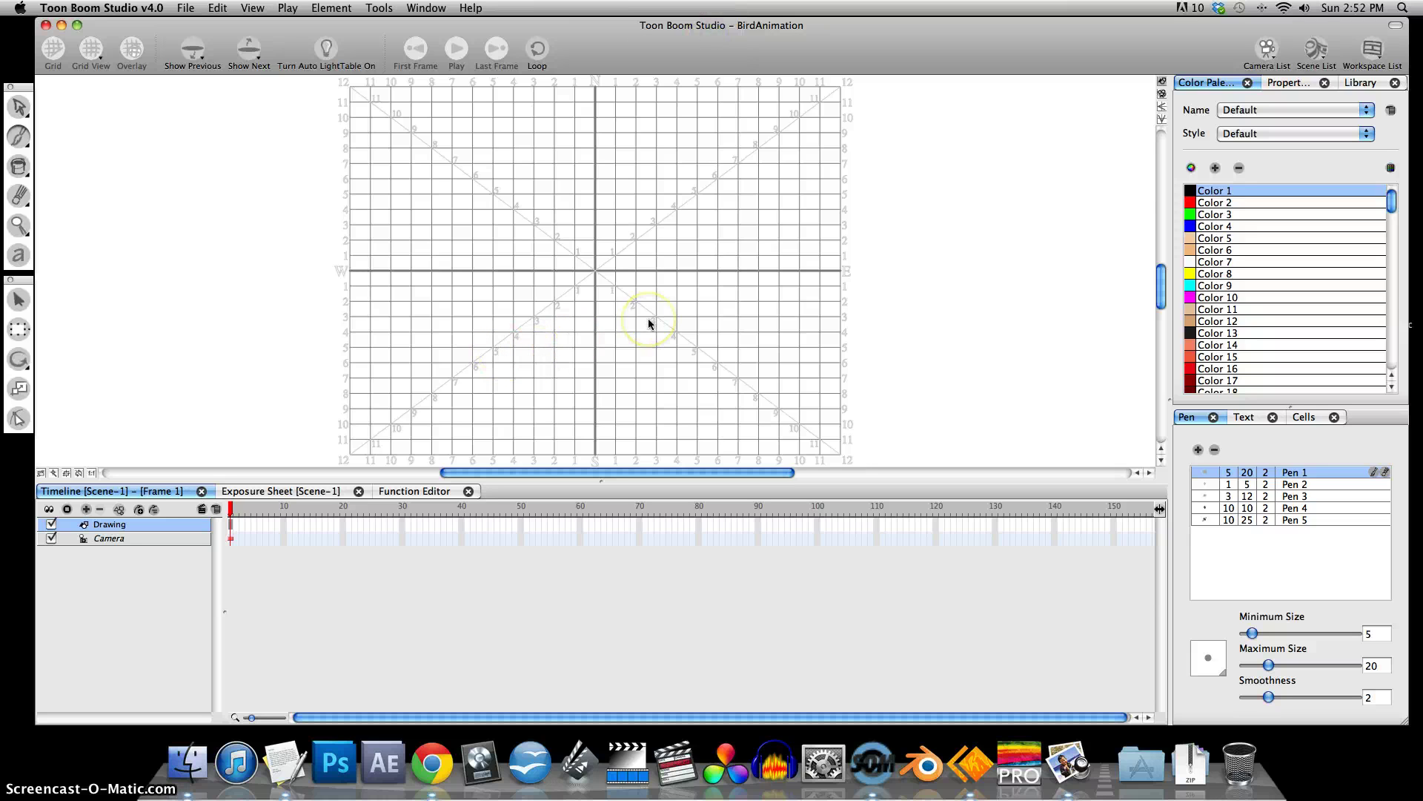
Compare the drawing view with the camera, top and side views, ending back in the drawing view.
{"action": "left_click", "coordinate": [1161, 95]}
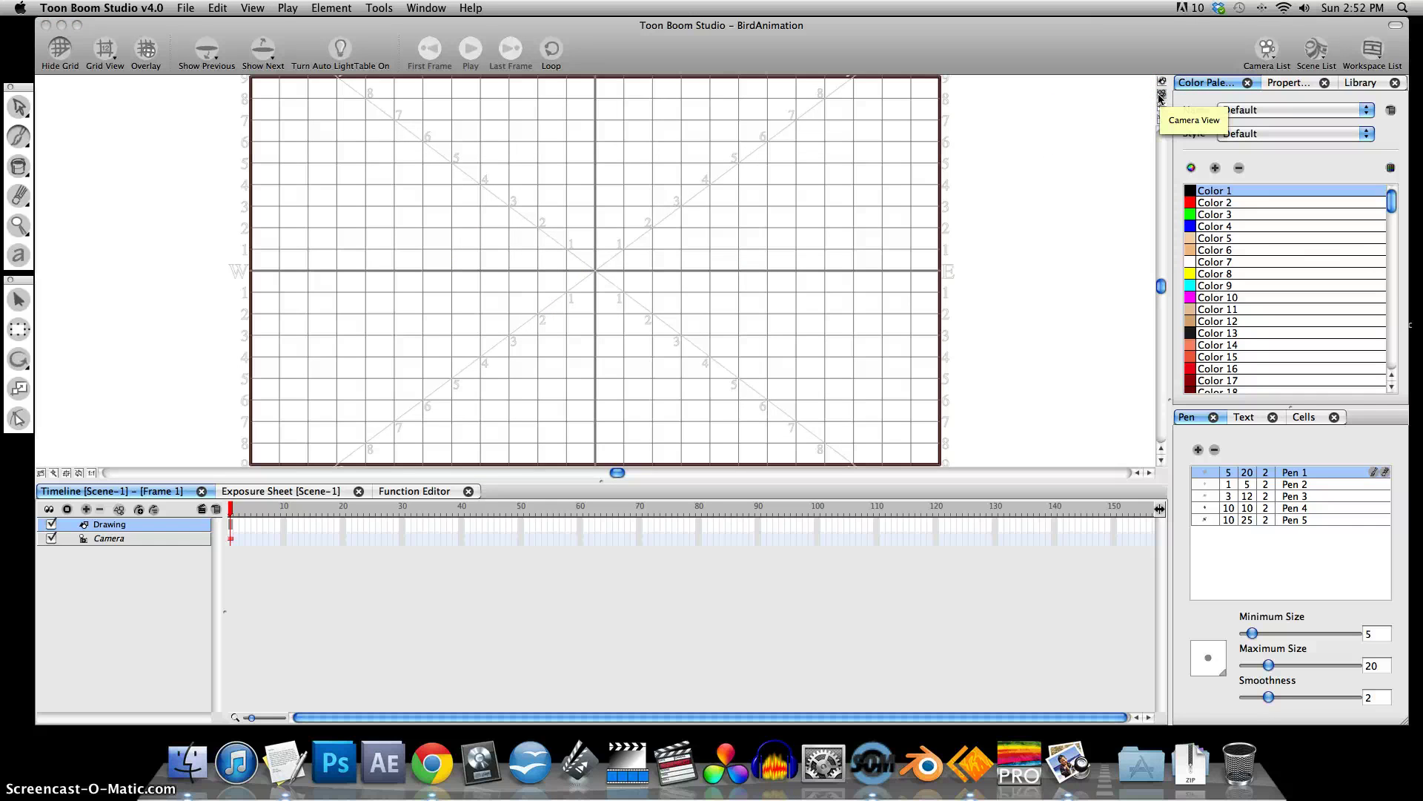
{"action": "left_click", "coordinate": [1164, 84]}
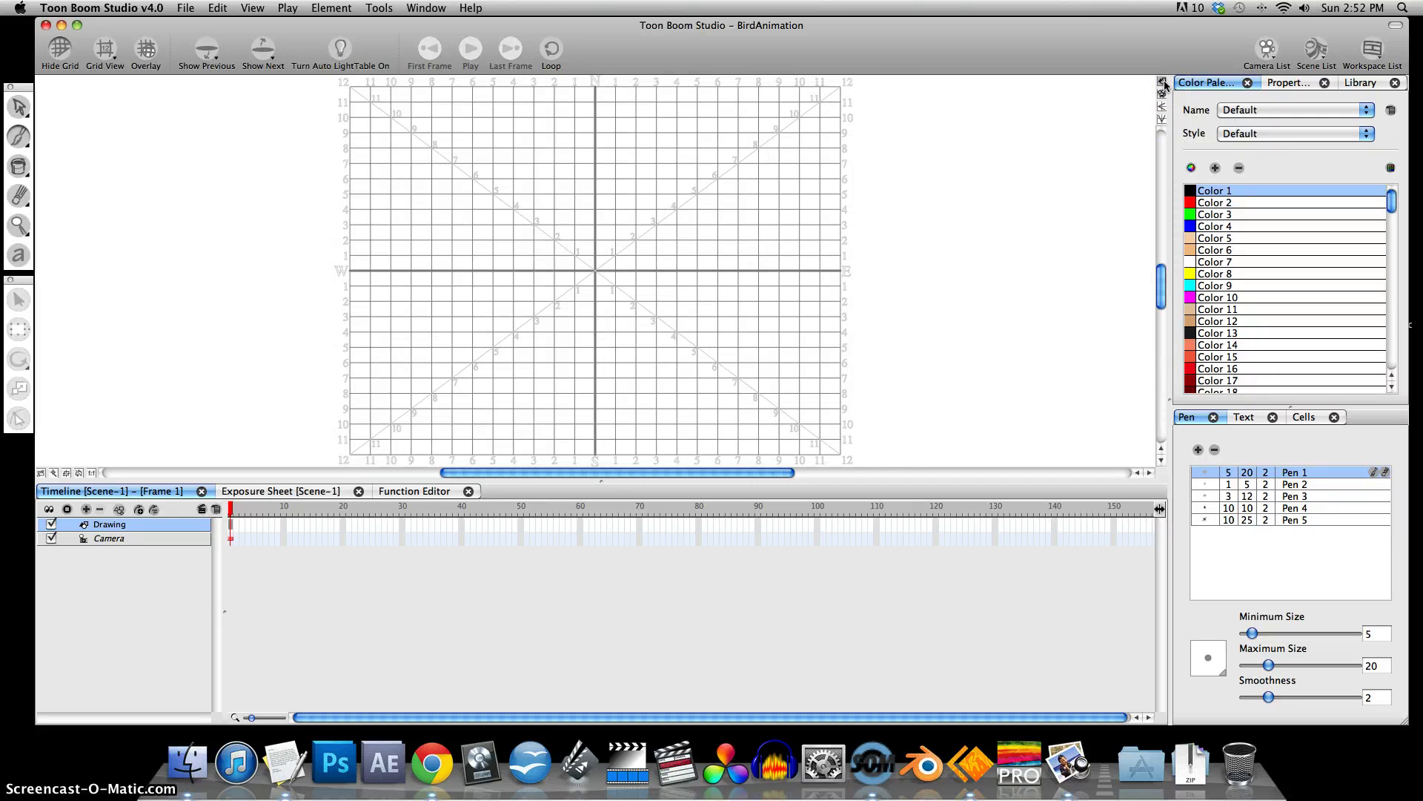
{"action": "left_click", "coordinate": [1161, 95]}
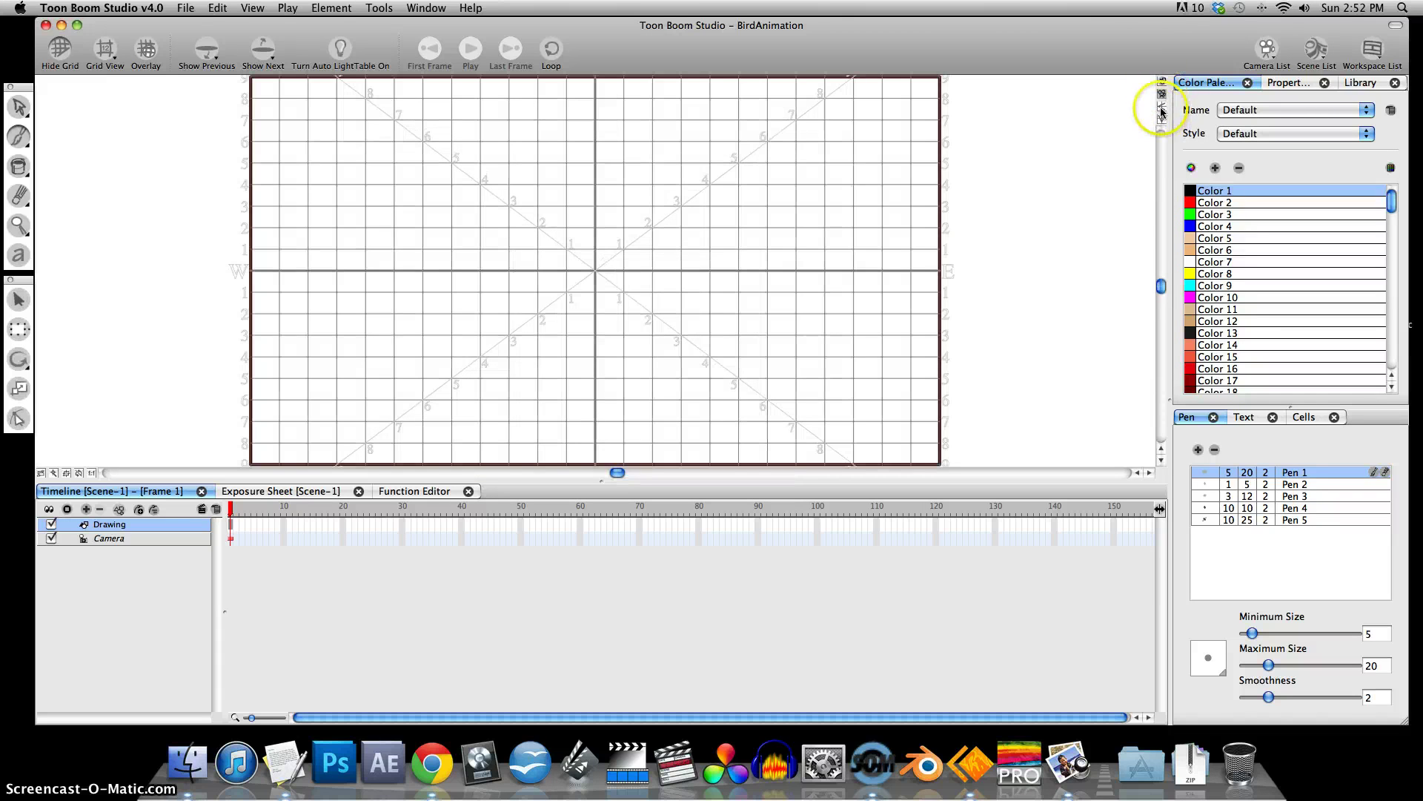
{"action": "left_click", "coordinate": [1162, 110]}
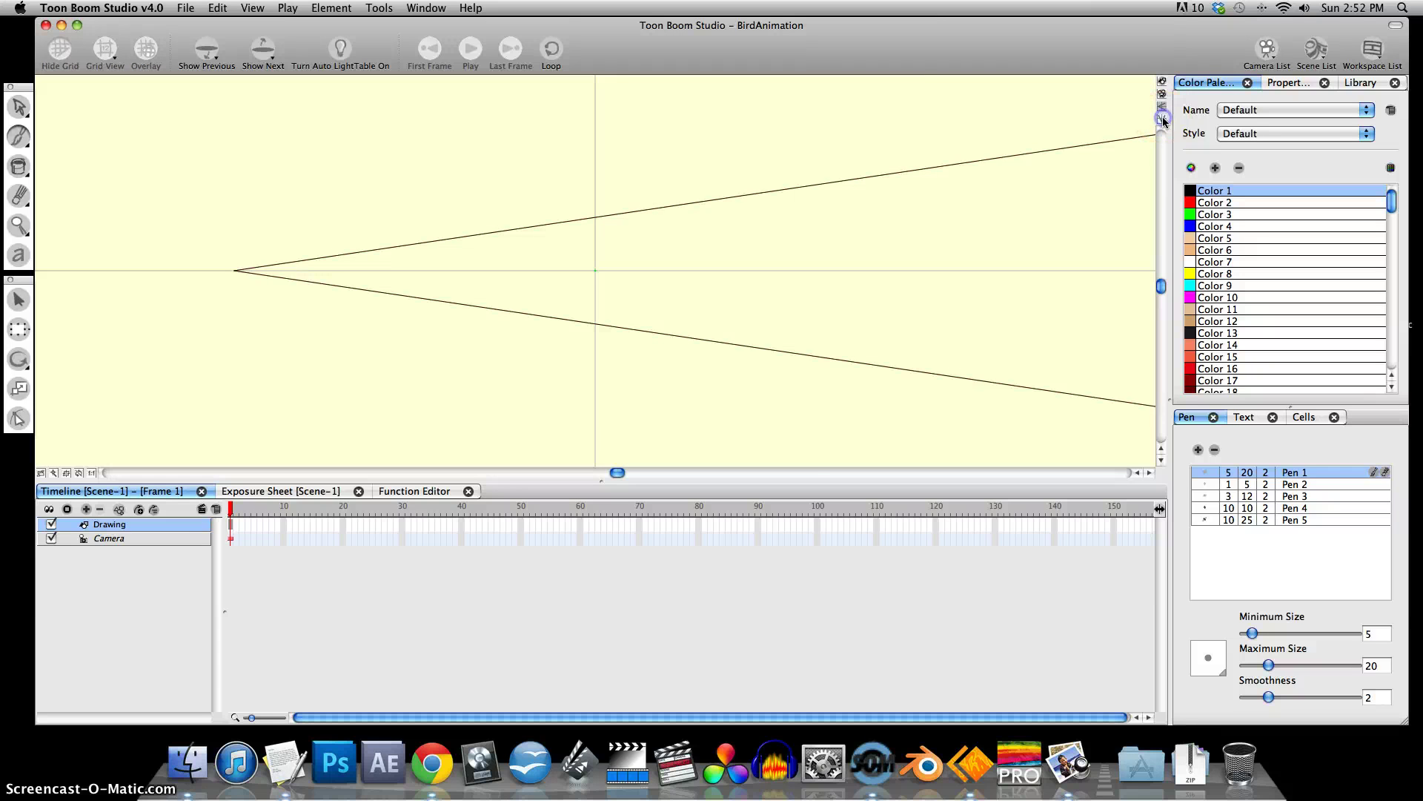
{"action": "left_click", "coordinate": [1162, 119]}
{"action": "left_click", "coordinate": [1163, 108]}
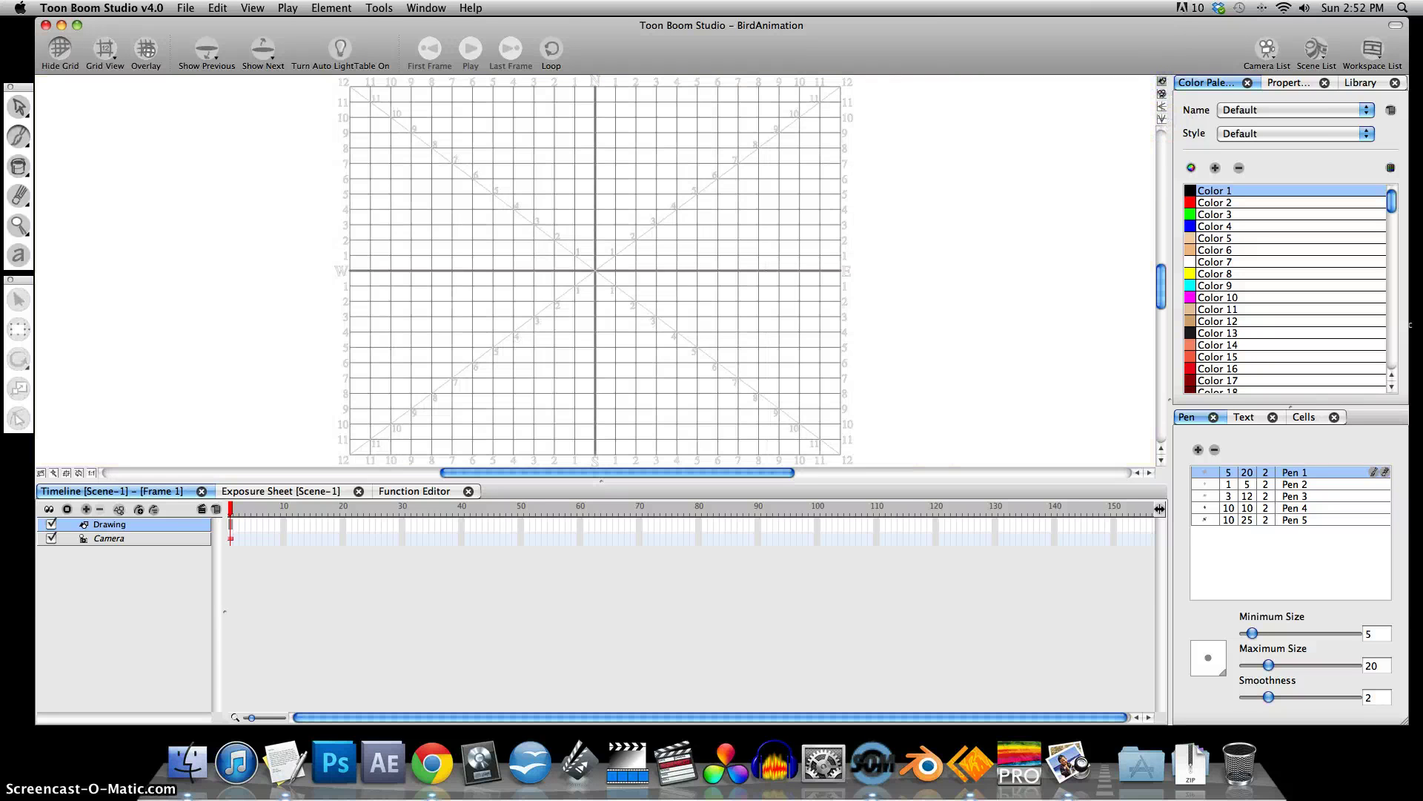
{"action": "left_click", "coordinate": [19, 136]}
{"action": "left_click", "coordinate": [20, 140]}
{"action": "left_click", "coordinate": [22, 138]}
{"action": "left_click", "coordinate": [17, 232]}
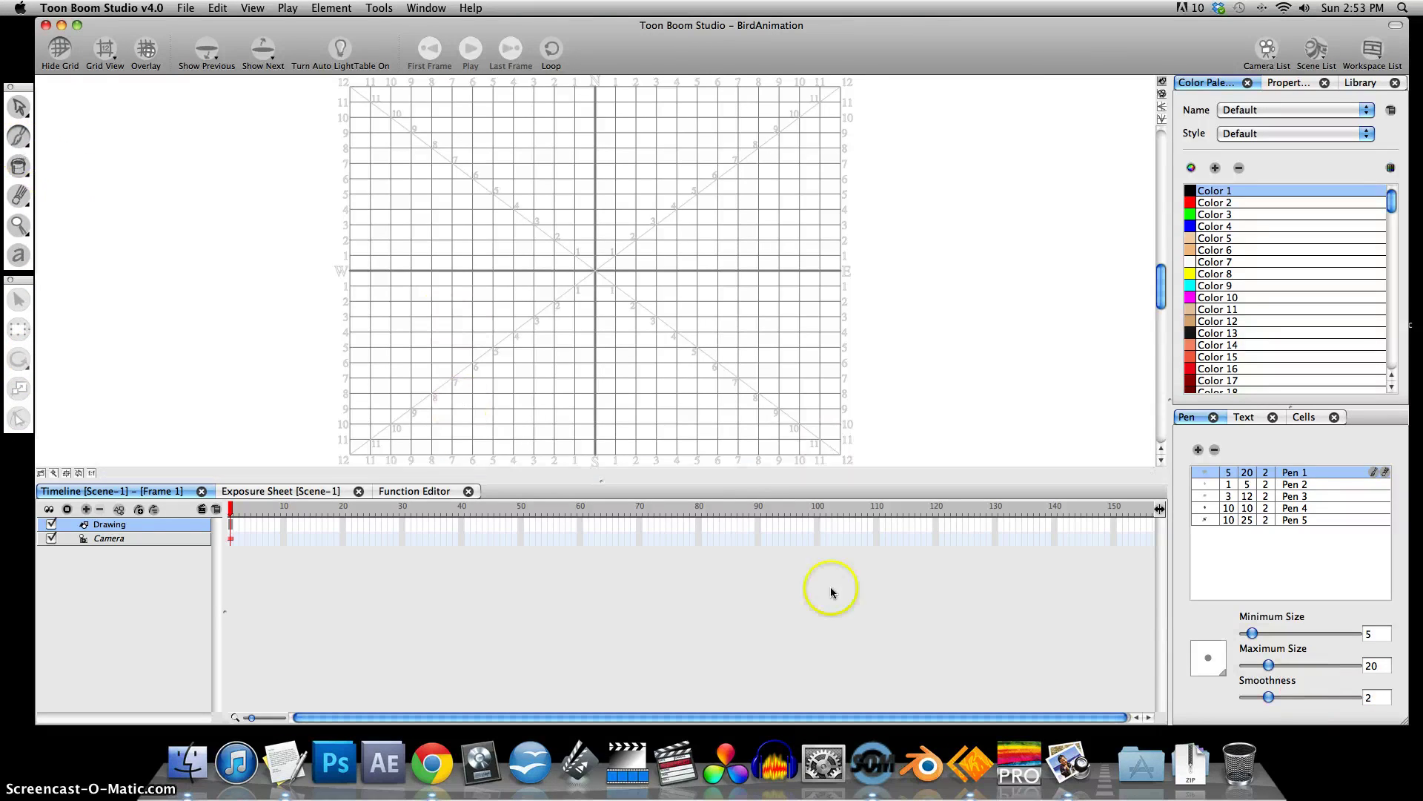
Set Pen 1 for the brush to a maximum size of 13 and a smoothness of 5.
{"action": "left_click", "coordinate": [20, 138]}
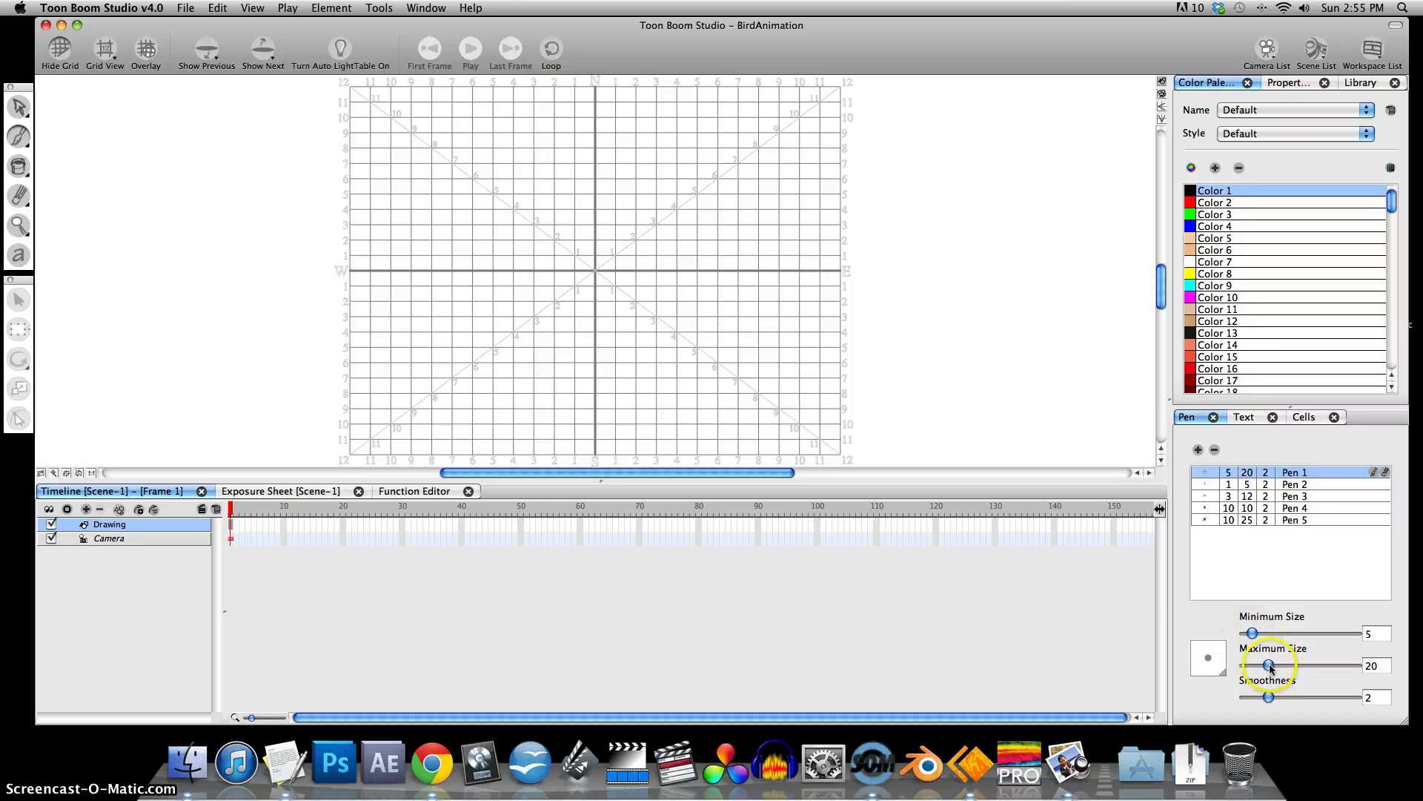
{"action": "left_click_drag", "start_coordinate": [1270, 668], "coordinate": [1261, 670]}
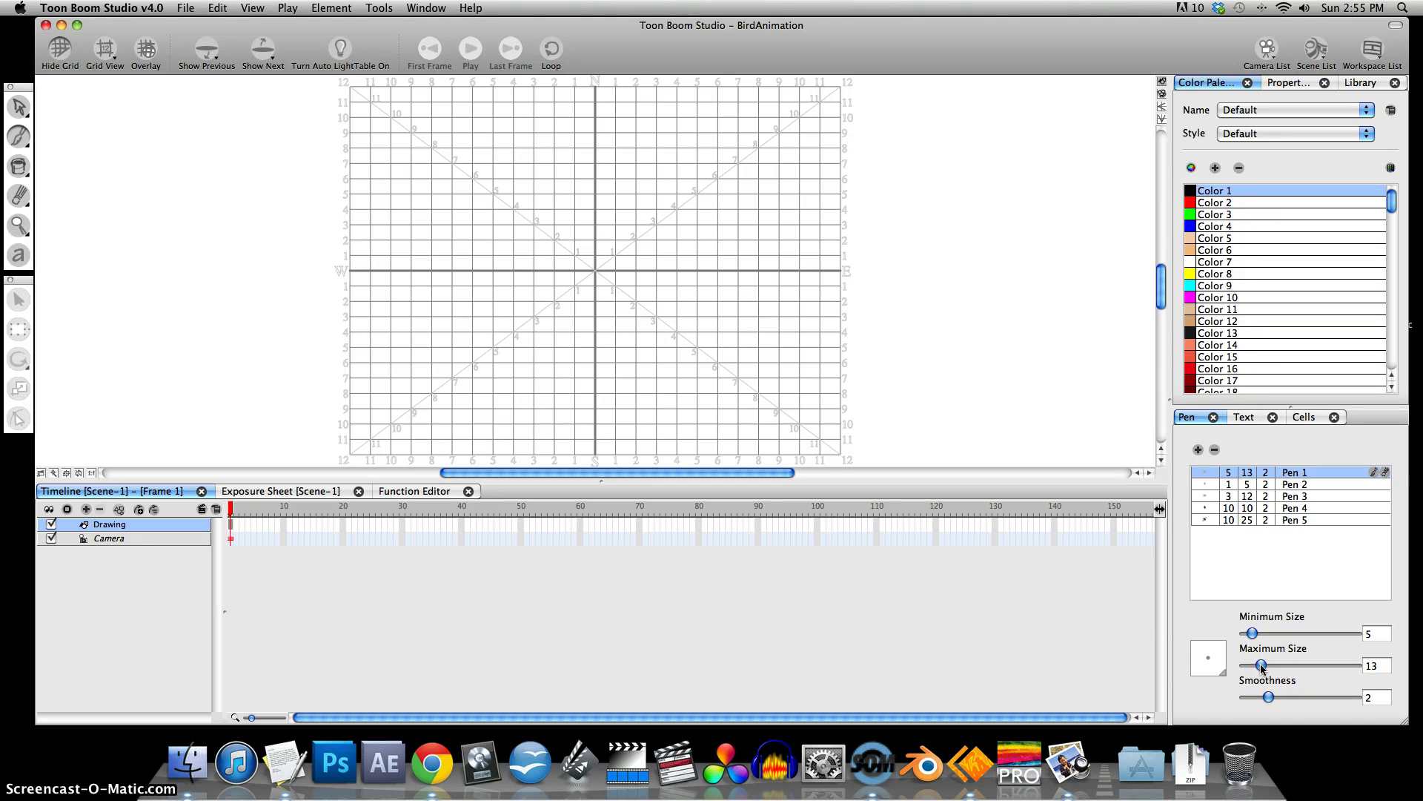
{"action": "left_click", "coordinate": [1256, 669]}
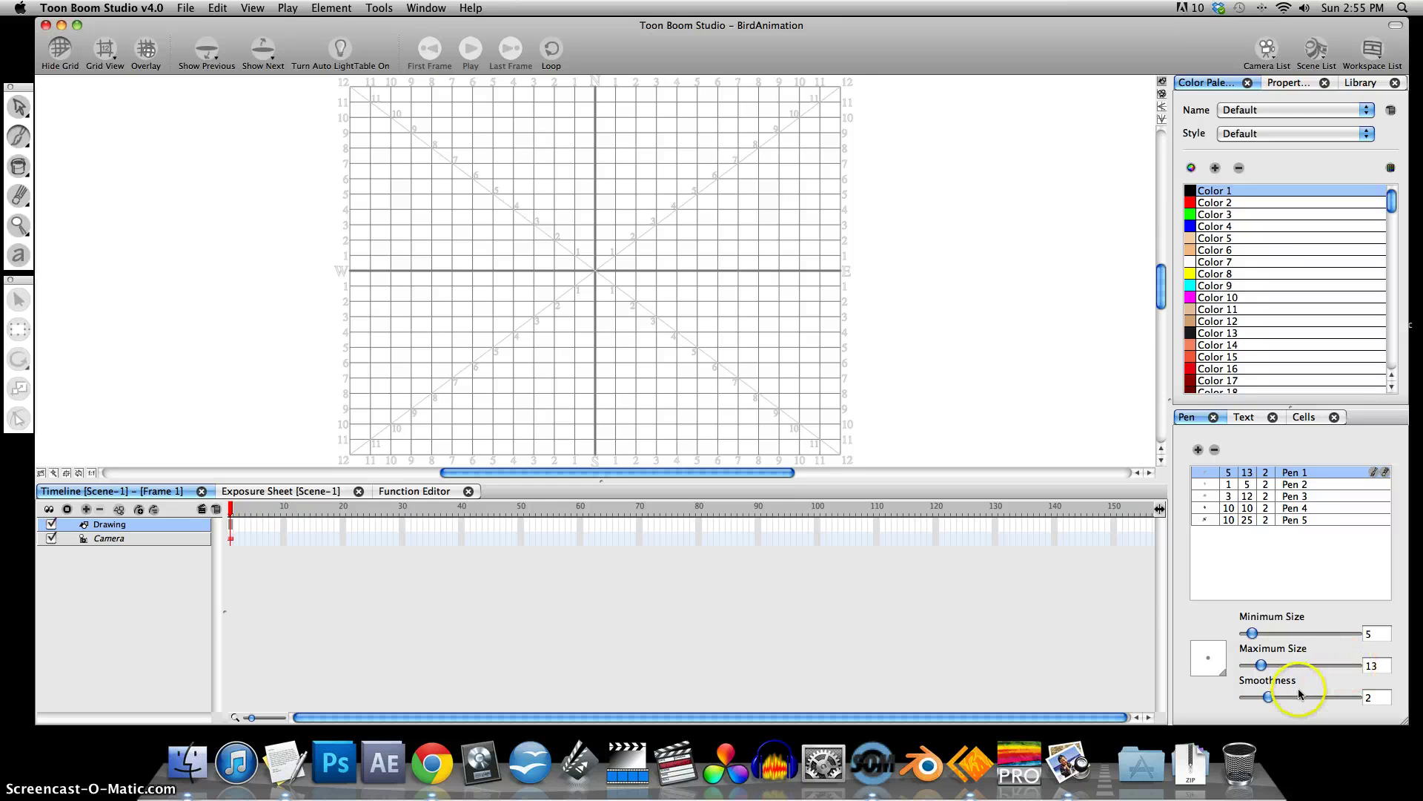
{"action": "left_click_drag", "start_coordinate": [1268, 697], "coordinate": [1281, 699]}
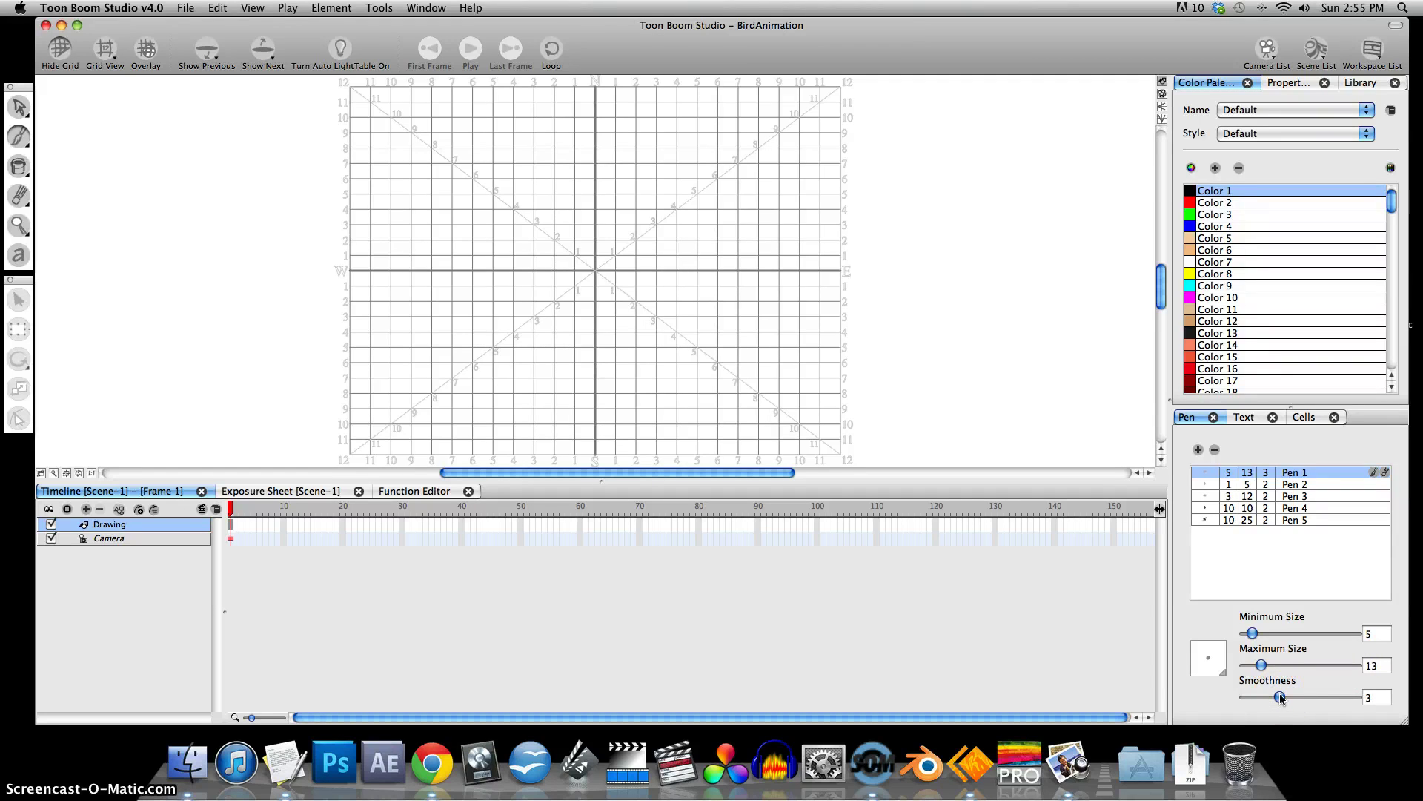
{"action": "left_click_drag", "start_coordinate": [1282, 698], "coordinate": [1273, 697]}
{"action": "left_click_drag", "start_coordinate": [1247, 697], "coordinate": [1303, 701]}
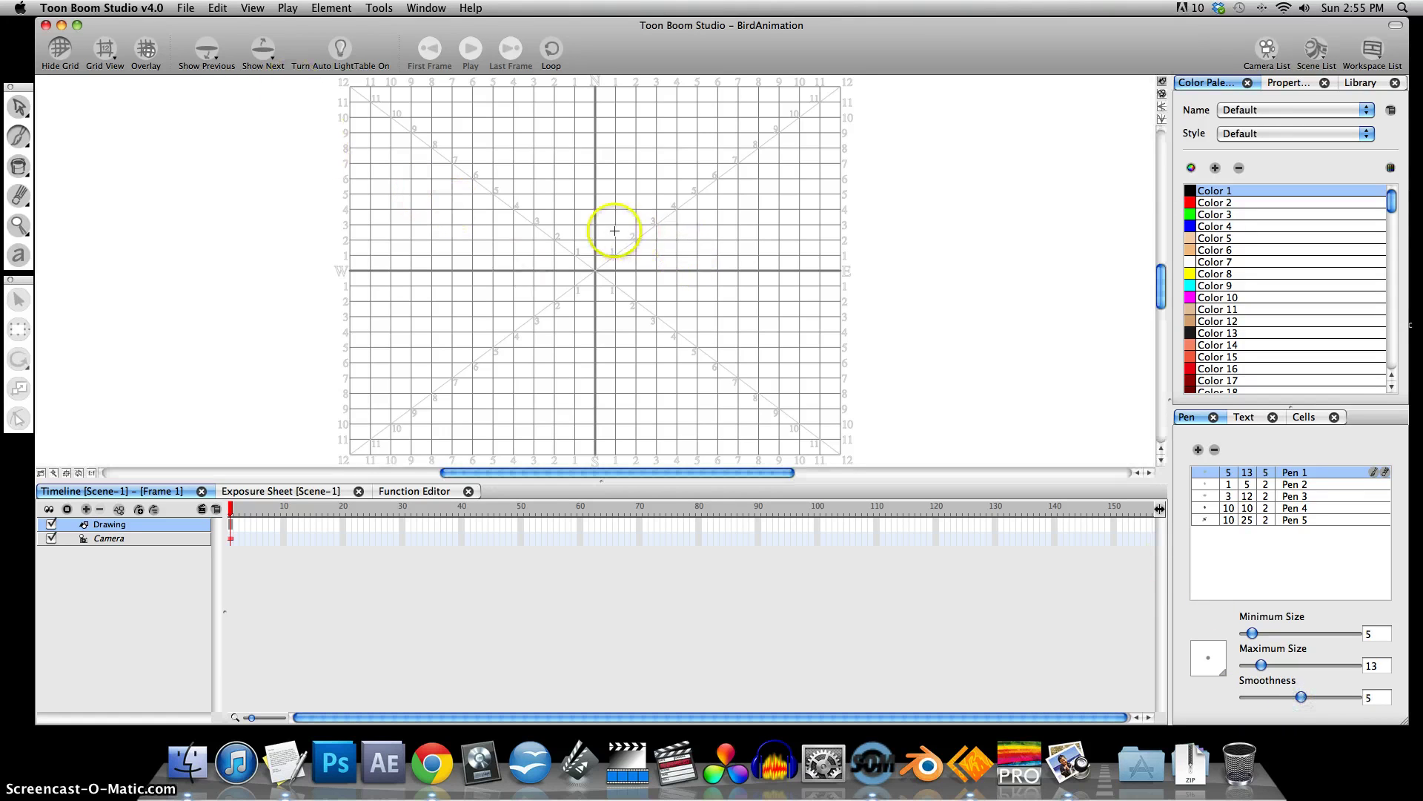
Draw the bird's rounded outline at the grid centre in black, with feathers on its head and a three-part tail.
{"action": "mouse_move", "coordinate": [613, 225]}
{"action": "left_mouse_down"}
{"action": "mouse_move", "coordinate": [580, 200]}
{"action": "mouse_move", "coordinate": [603, 226]}
{"action": "mouse_move", "coordinate": [574, 227]}
{"action": "mouse_move", "coordinate": [594, 232]}
{"action": "mouse_move", "coordinate": [555, 260]}
{"action": "mouse_move", "coordinate": [546, 305]}
{"action": "mouse_move", "coordinate": [620, 318]}
{"action": "mouse_move", "coordinate": [659, 306]}
{"action": "mouse_move", "coordinate": [664, 272]}
{"action": "mouse_move", "coordinate": [615, 226]}
{"action": "left_mouse_up"}
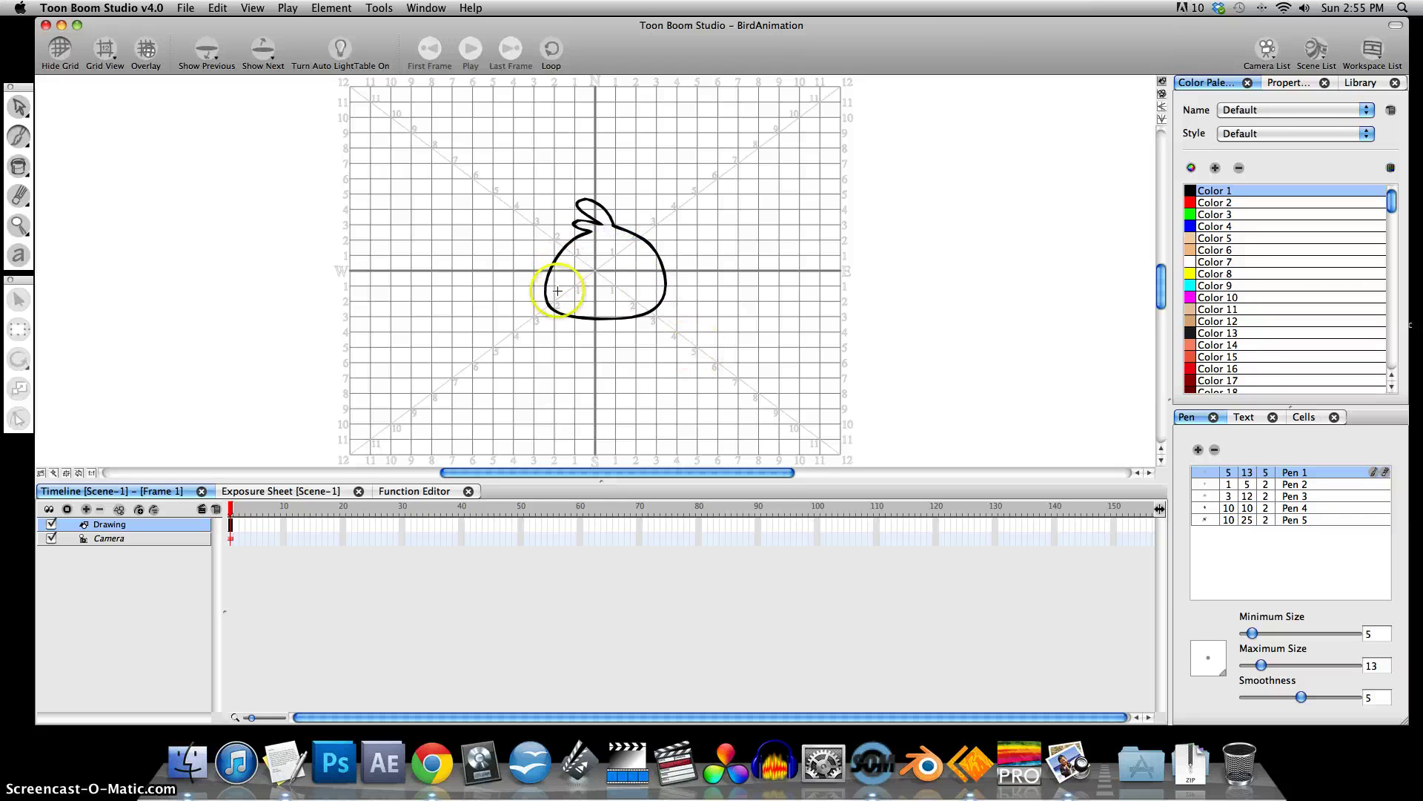
{"action": "mouse_move", "coordinate": [548, 275]}
{"action": "left_mouse_down"}
{"action": "mouse_move", "coordinate": [523, 265]}
{"action": "mouse_move", "coordinate": [523, 293]}
{"action": "mouse_move", "coordinate": [548, 284]}
{"action": "left_mouse_up"}
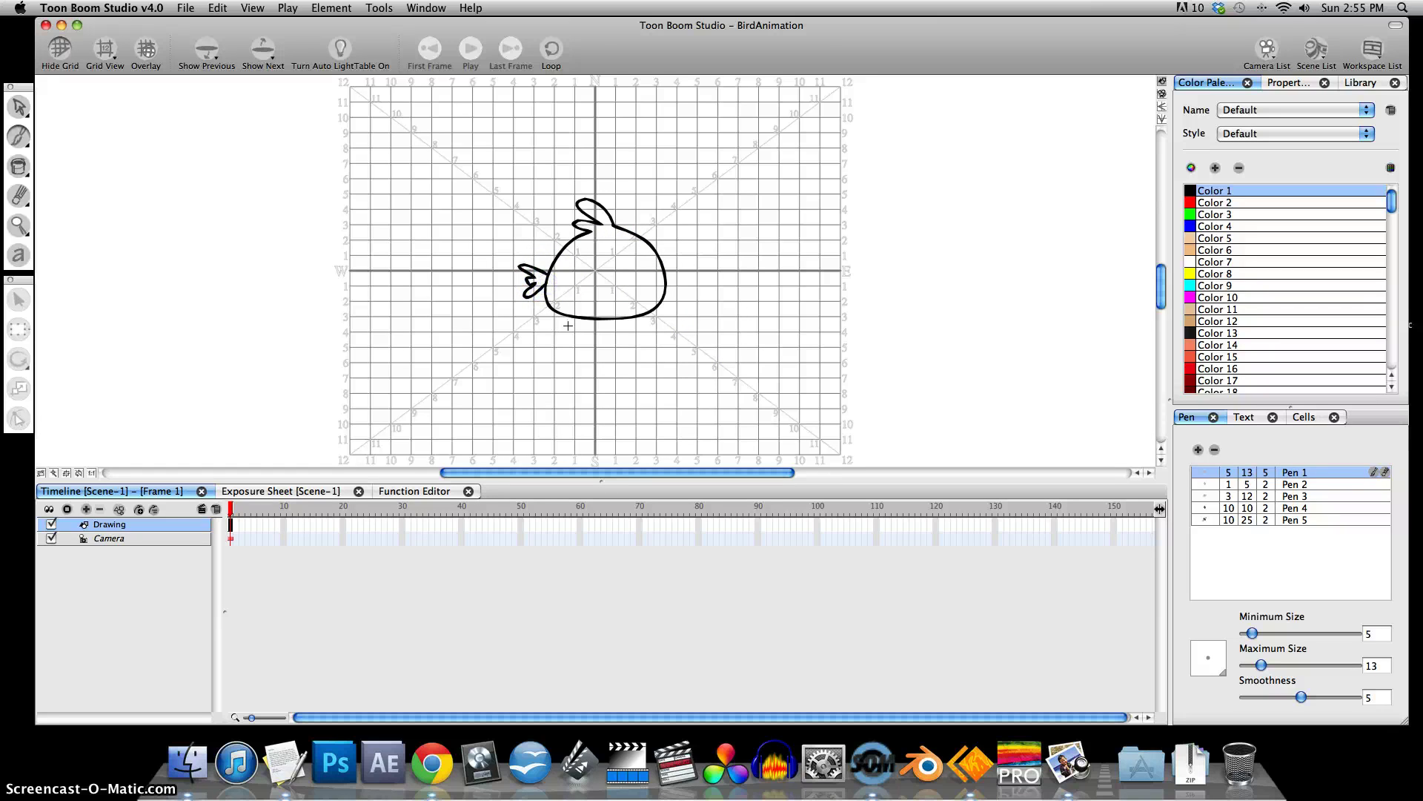
Fill the three tail feathers with black Color 1.
{"action": "left_click", "coordinate": [20, 167]}
{"action": "left_click", "coordinate": [522, 274]}
{"action": "left_click", "coordinate": [529, 285]}
{"action": "left_click", "coordinate": [524, 293]}
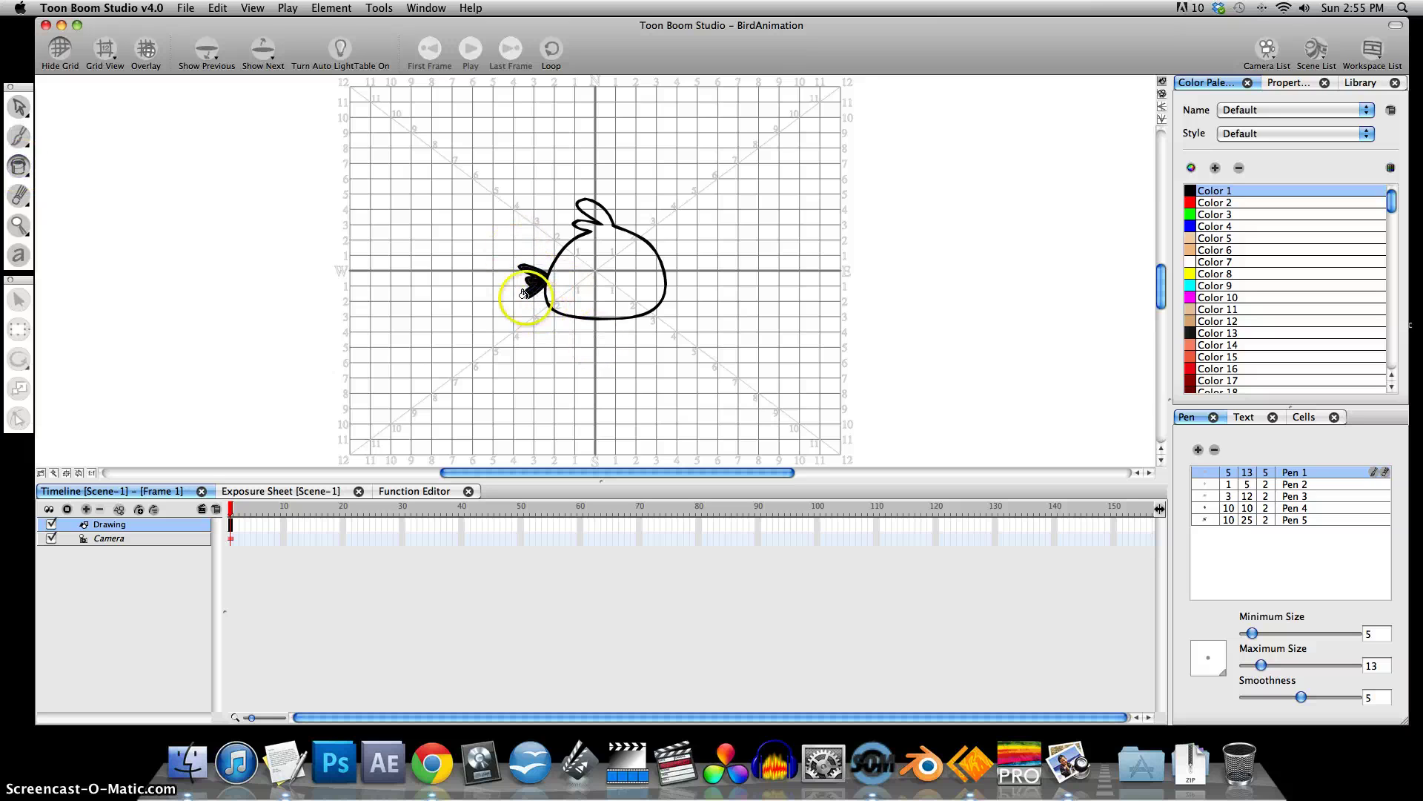
{"action": "left_click", "coordinate": [19, 106]}
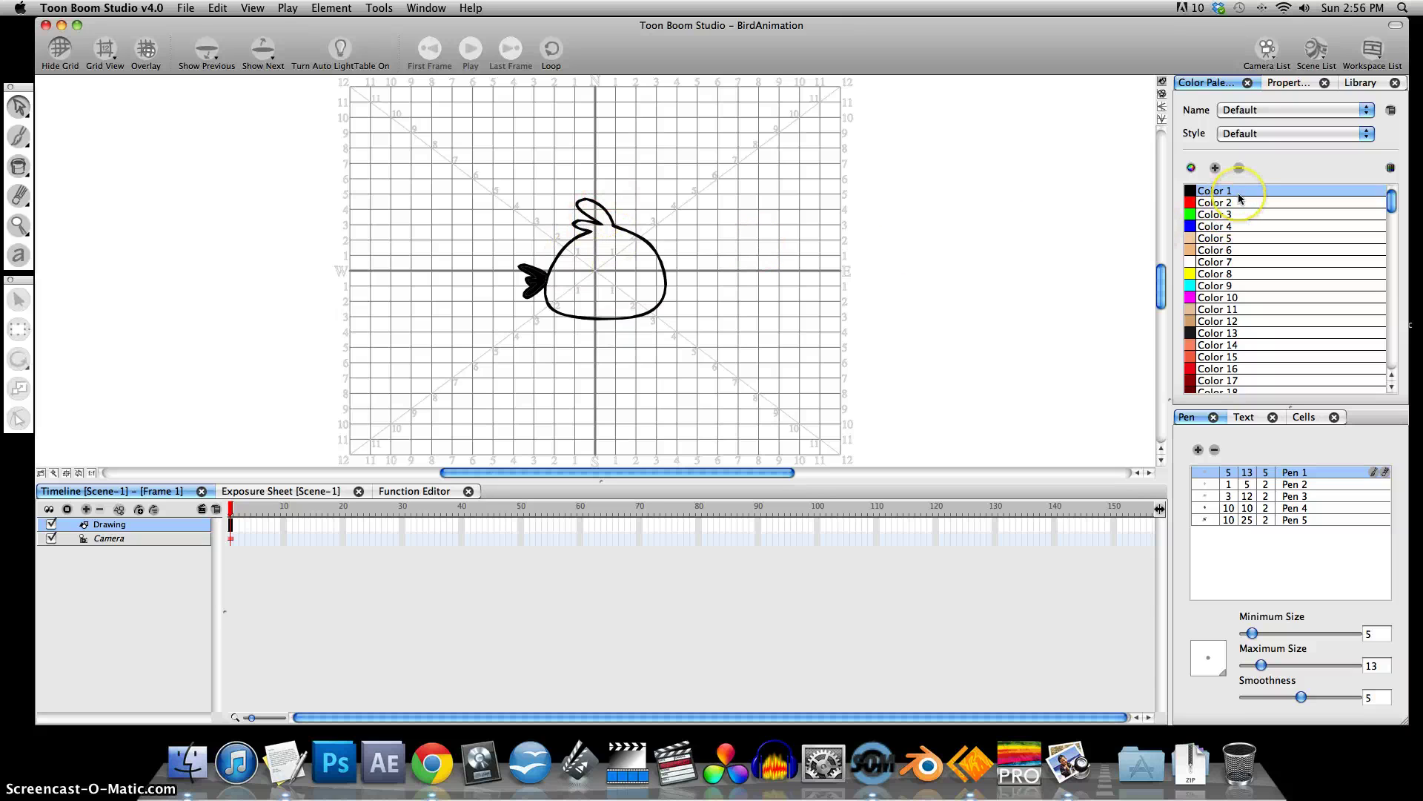
{"action": "left_click", "coordinate": [1366, 111]}
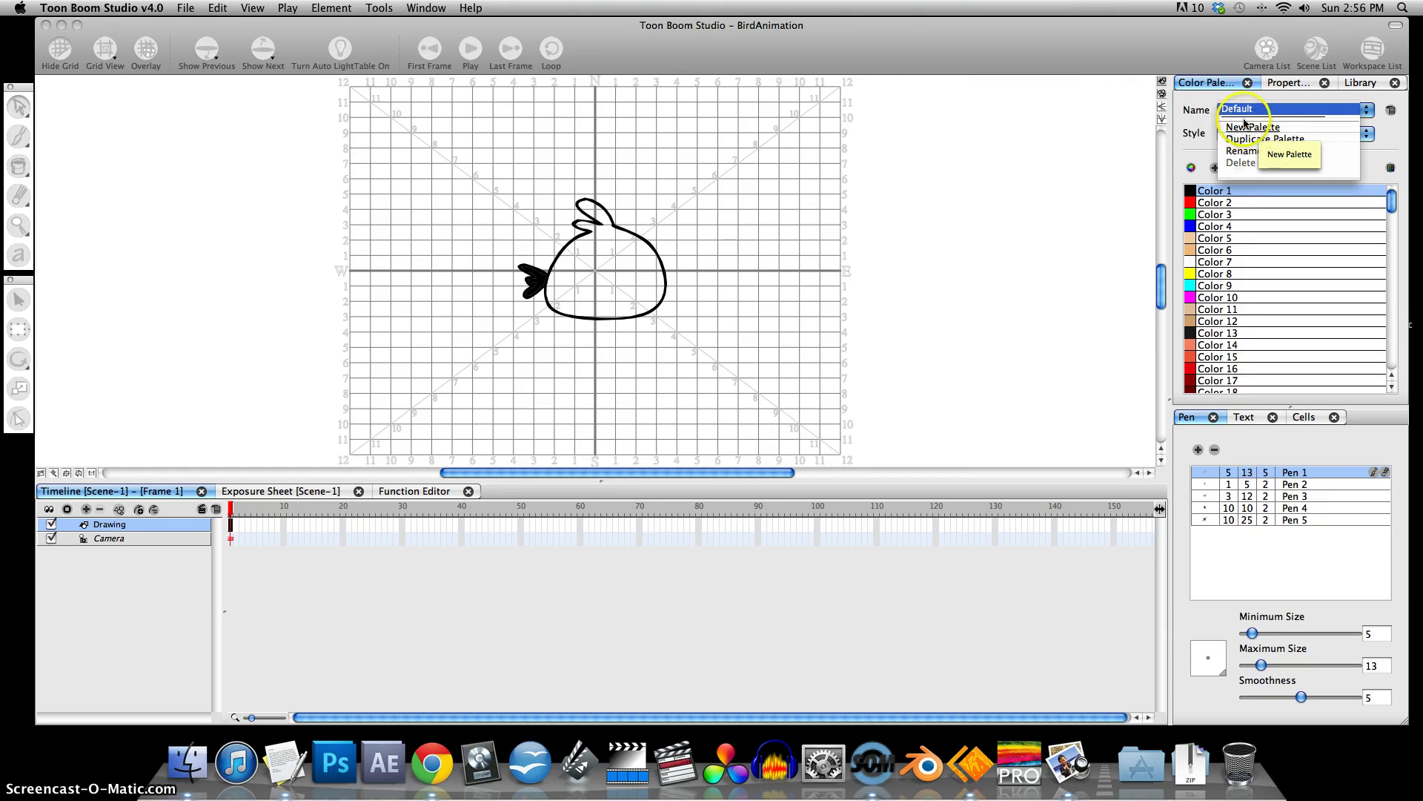
{"action": "left_click", "coordinate": [1190, 109]}
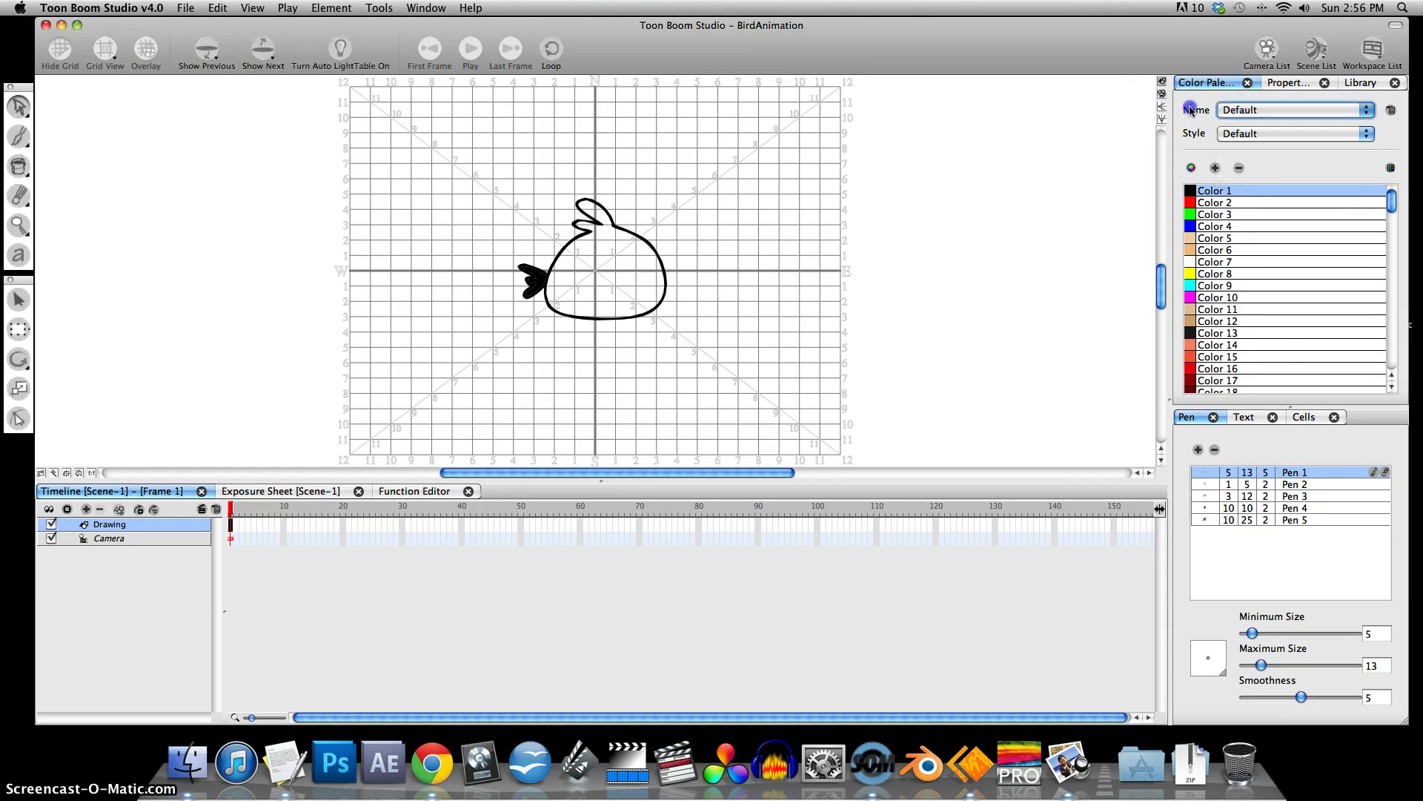
{"action": "left_click", "coordinate": [1191, 192]}
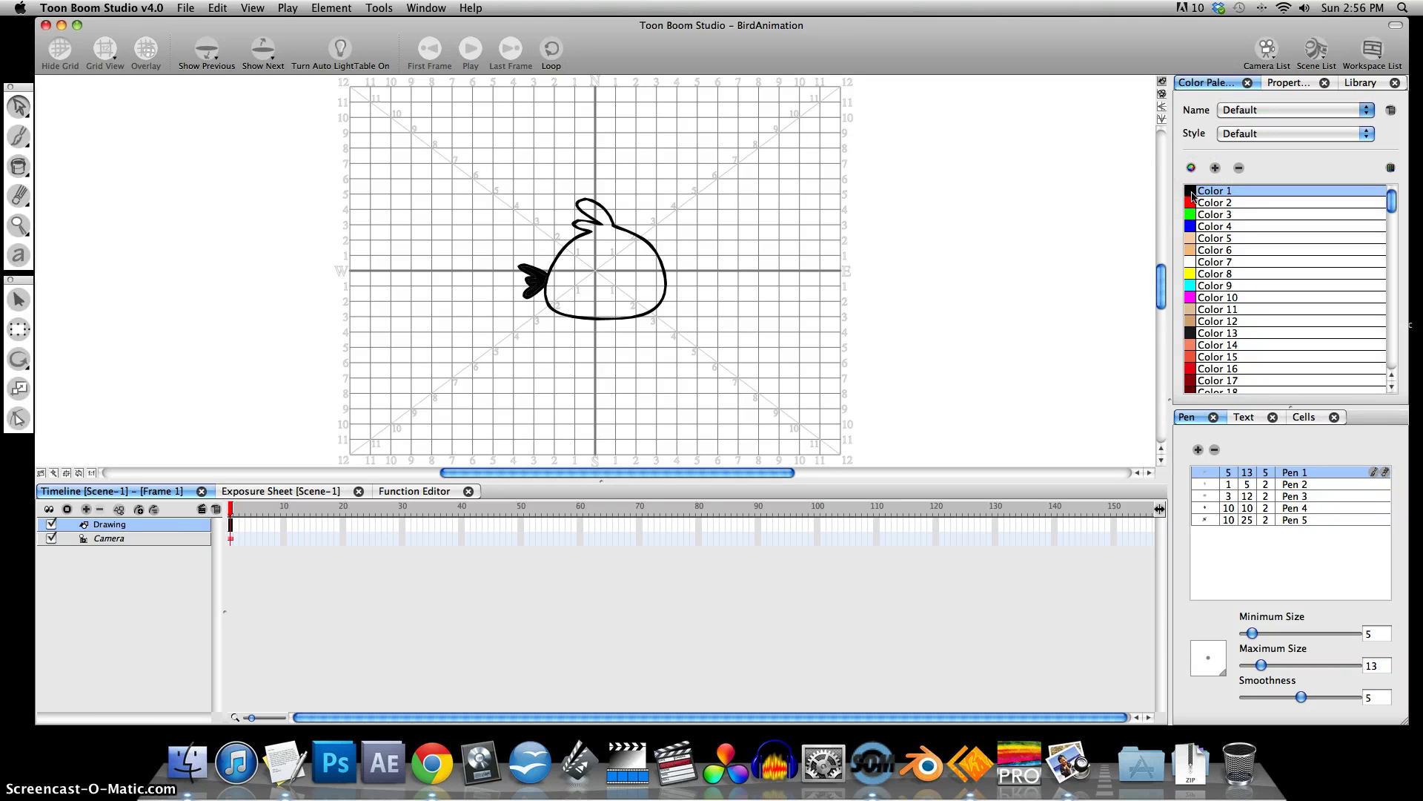
Try filling the bird's body with red Color 2 and undo the fill.
{"action": "left_click", "coordinate": [1192, 204]}
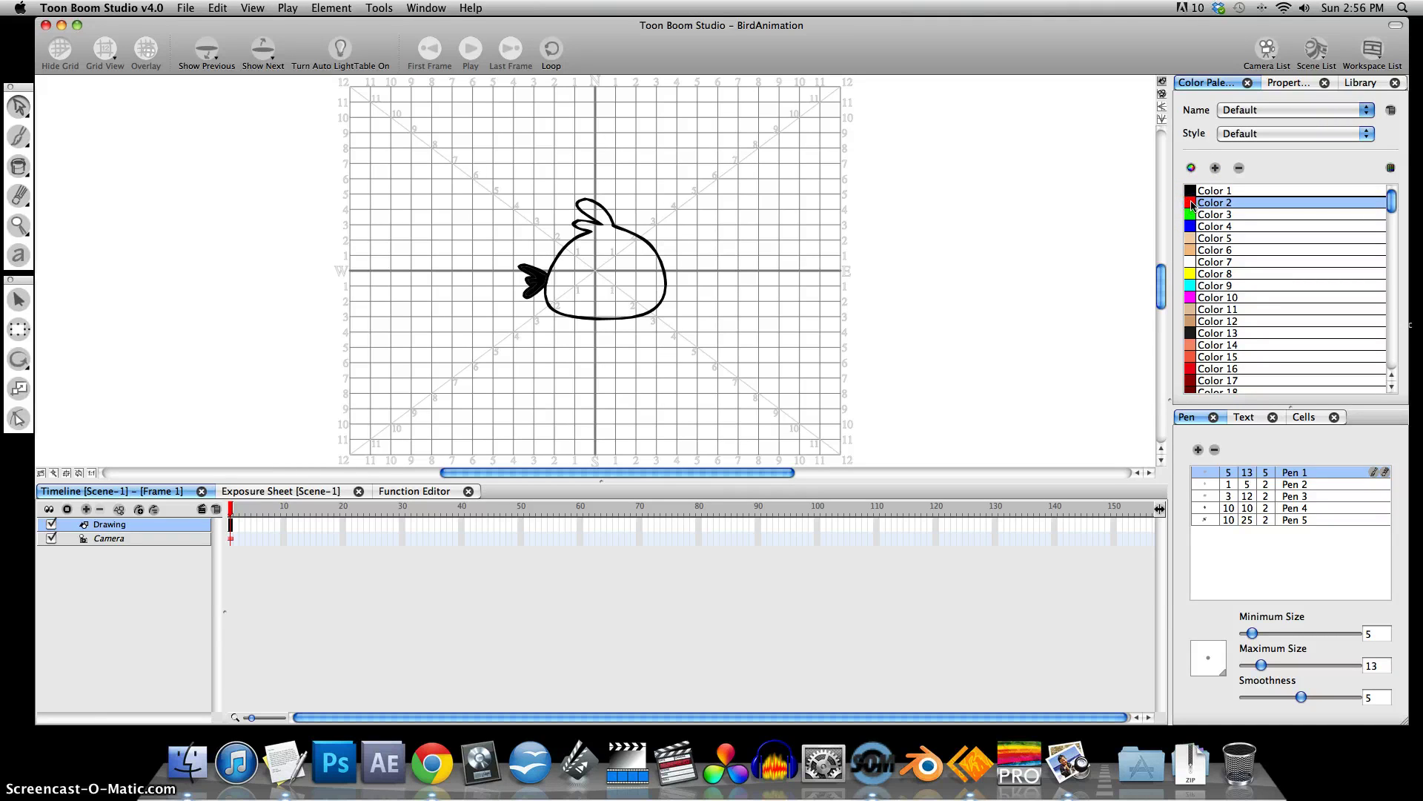
{"action": "left_click", "coordinate": [20, 169]}
{"action": "left_click", "coordinate": [578, 264]}
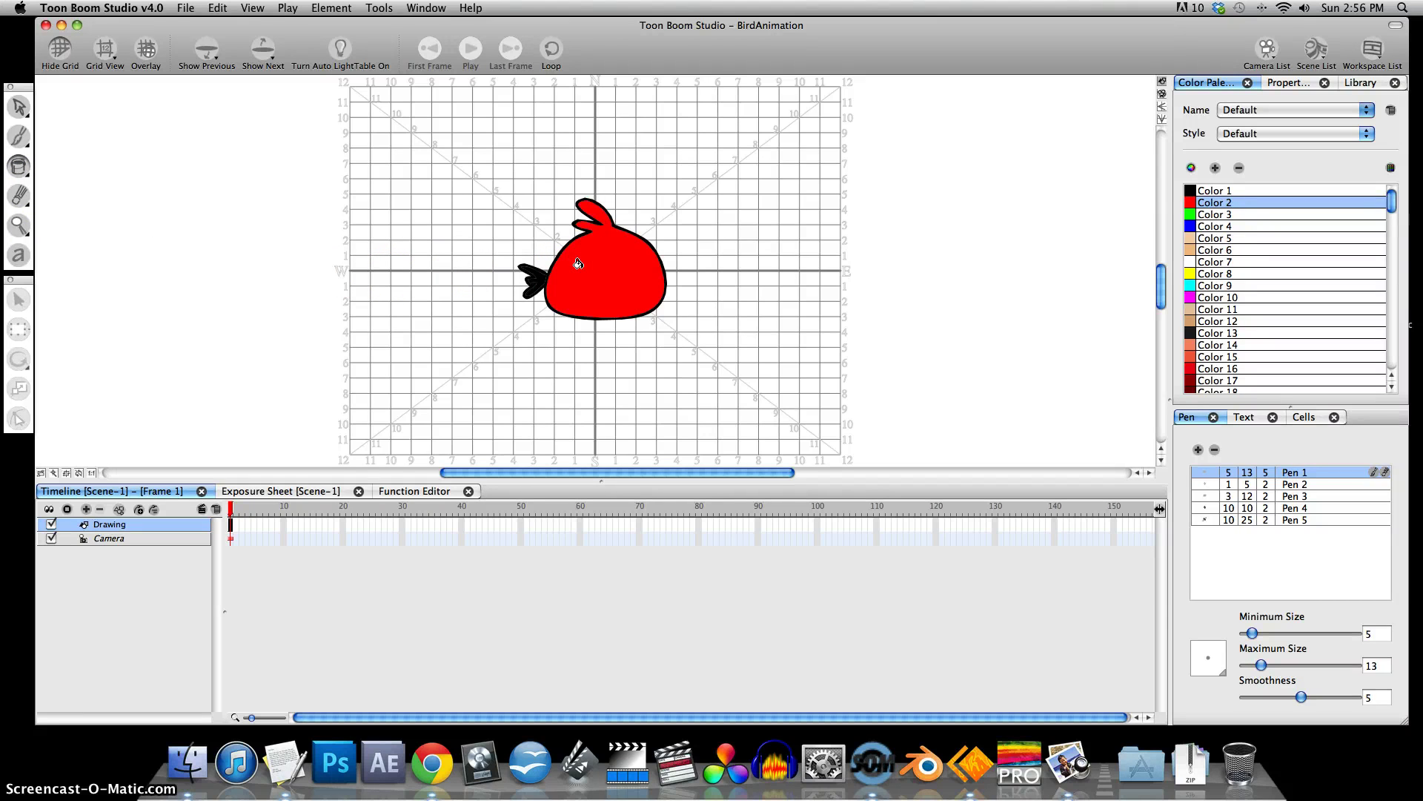
{"action": "key", "text": "super+z"}
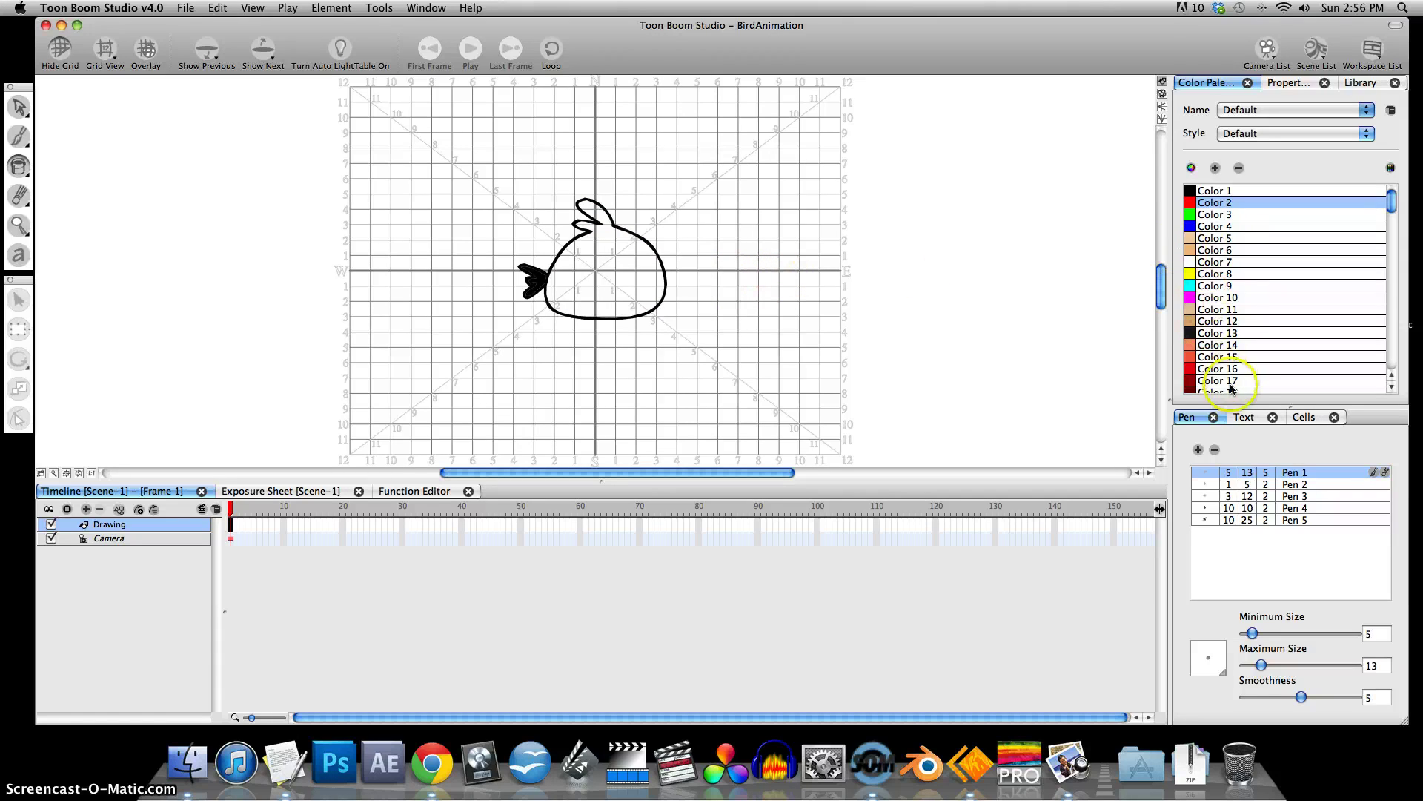
Reduce Pen 1 for the brush to a maximum size of 9 and a smoothness of 3.
{"action": "left_click", "coordinate": [19, 140]}
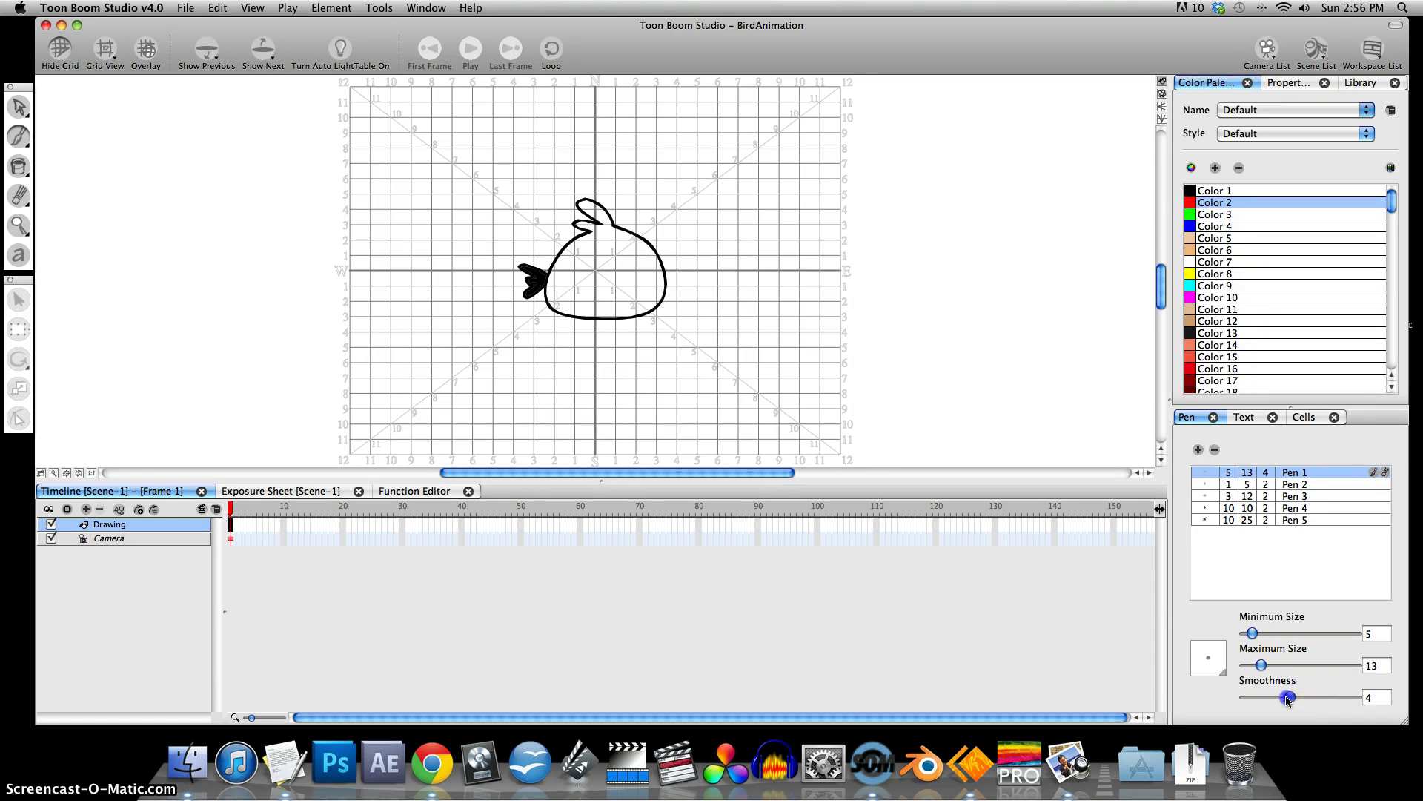
{"action": "left_click_drag", "start_coordinate": [1288, 699], "coordinate": [1259, 666]}
Rename the Drawing element in the timeline as Head.
{"action": "left_click", "coordinate": [99, 526]}
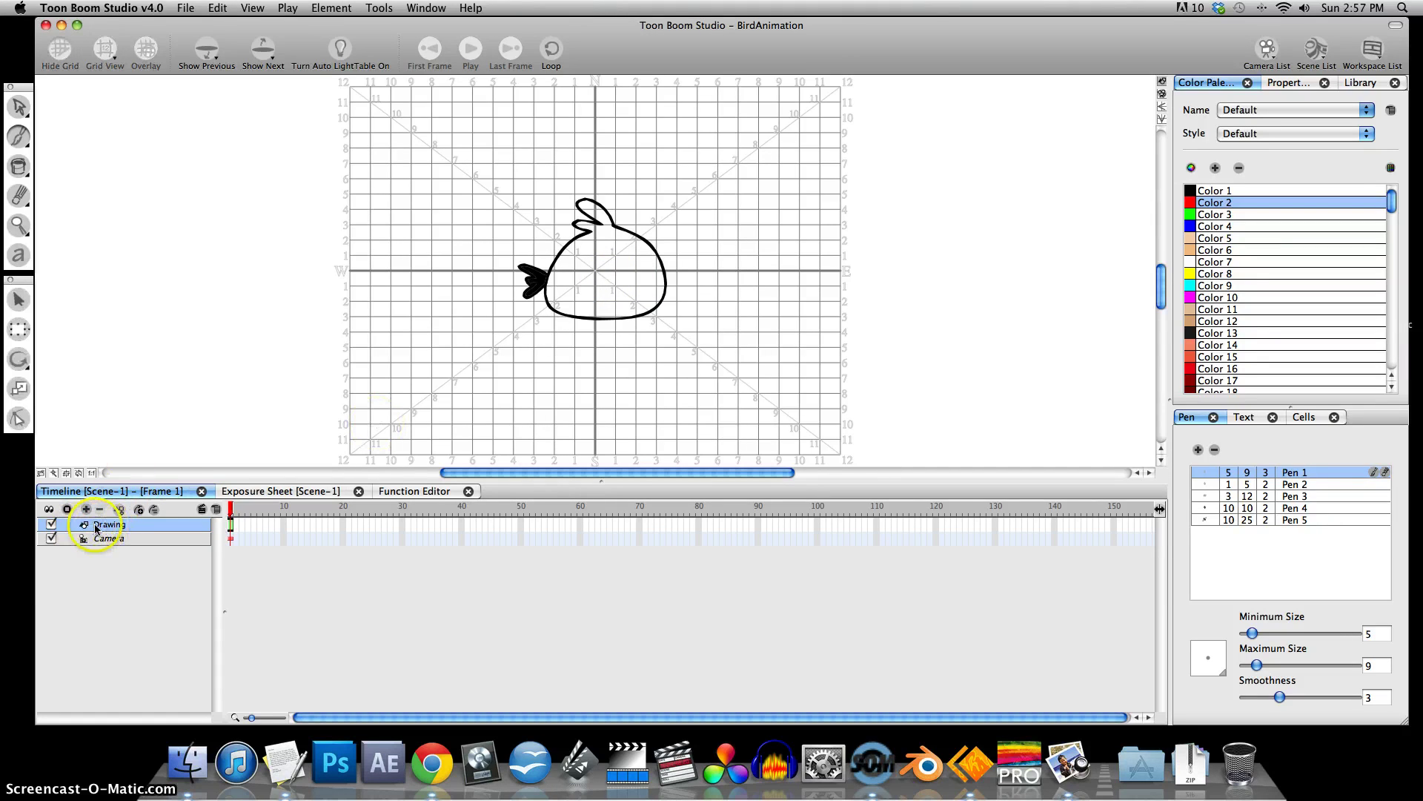
{"action": "left_click", "coordinate": [112, 526]}
{"action": "double_click", "coordinate": [113, 527]}
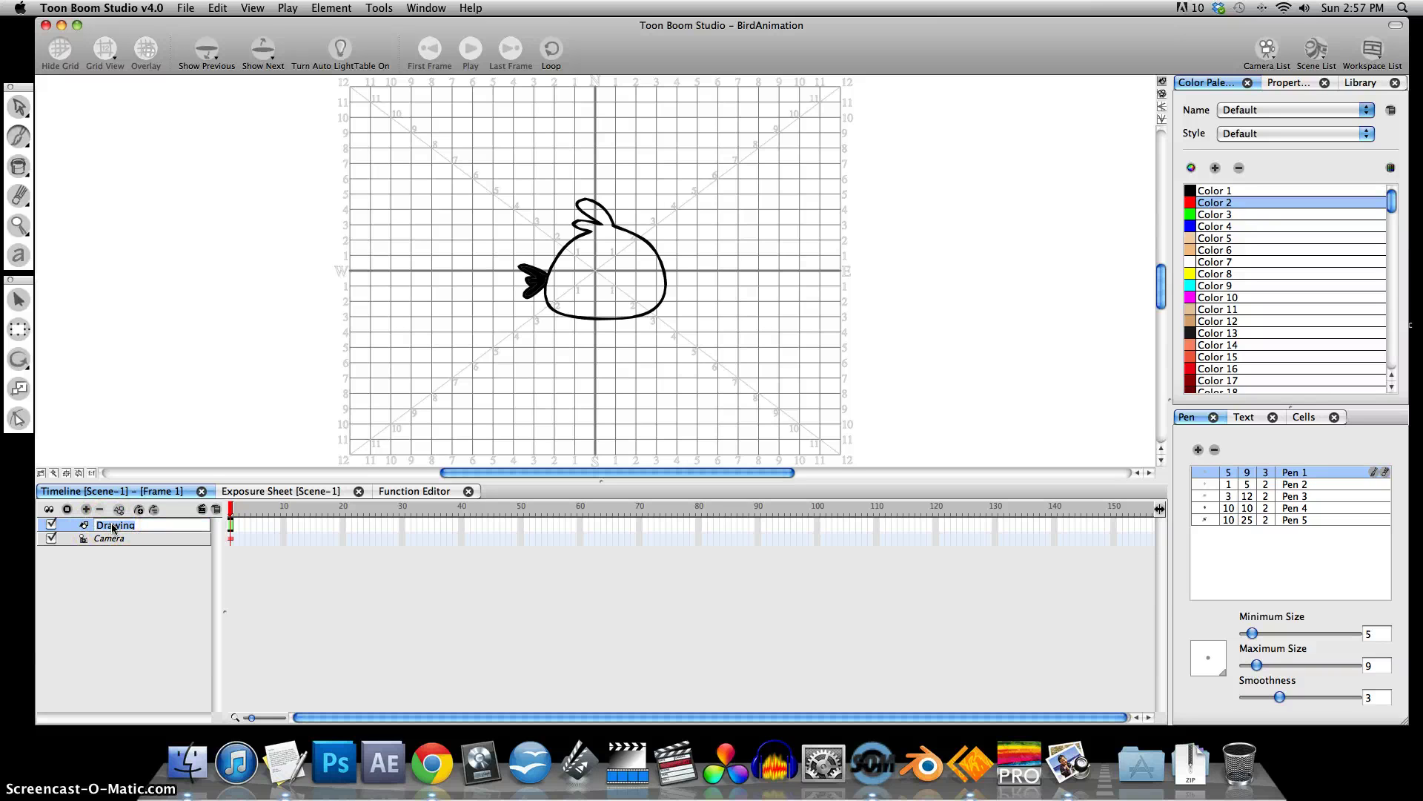
{"action": "key", "text": "Return"}
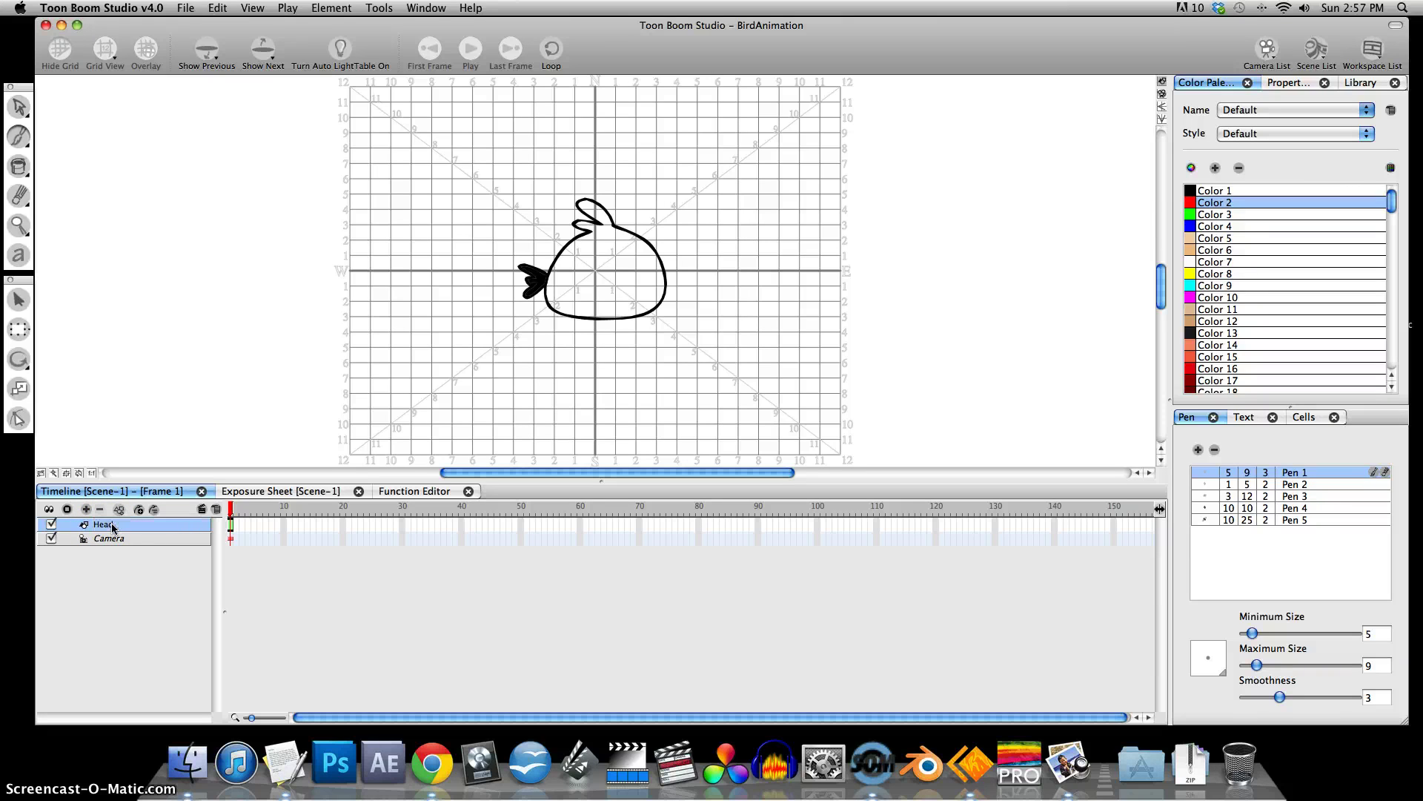
Add one new element of type Drawing named Eye Brows to the timeline.
{"action": "left_click", "coordinate": [87, 509]}
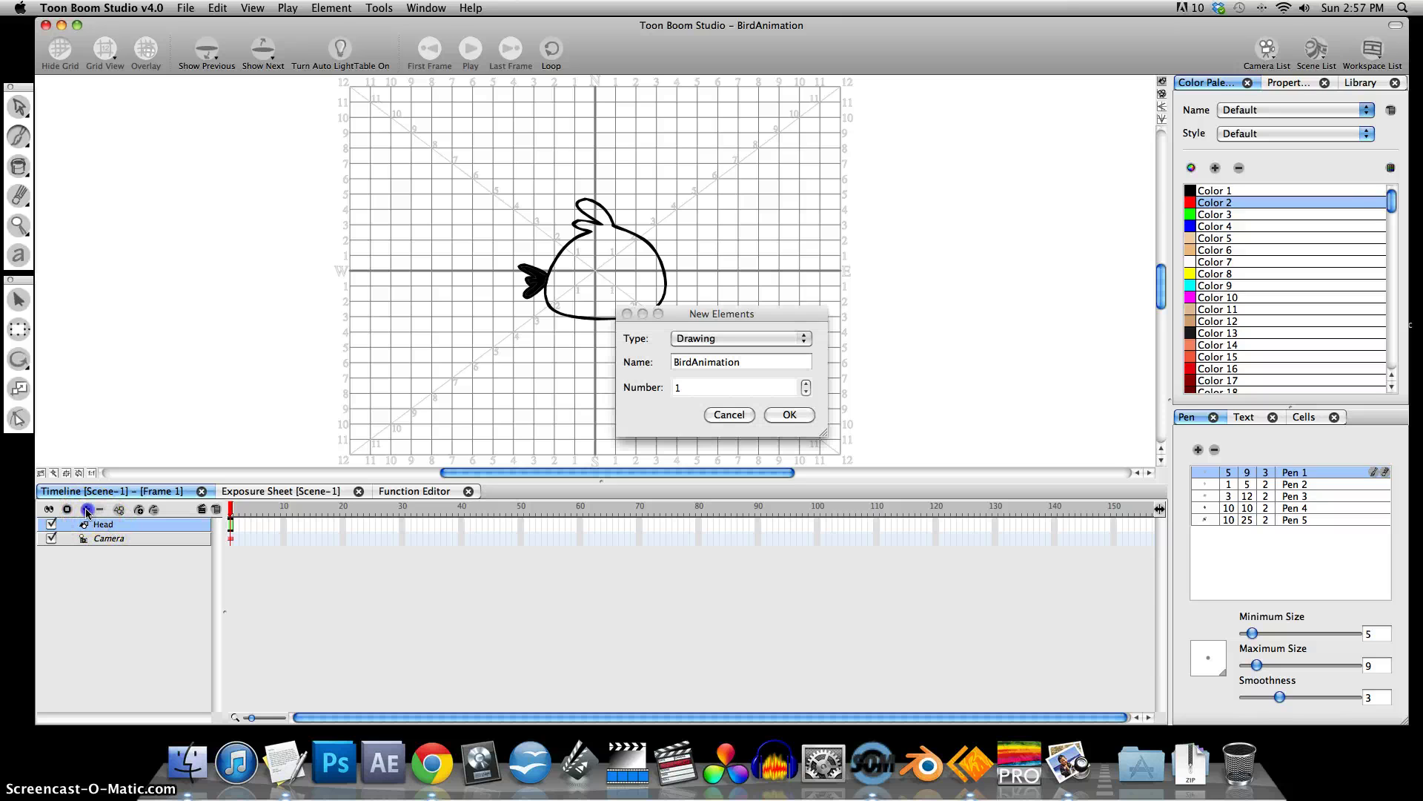
{"action": "left_click", "coordinate": [723, 339]}
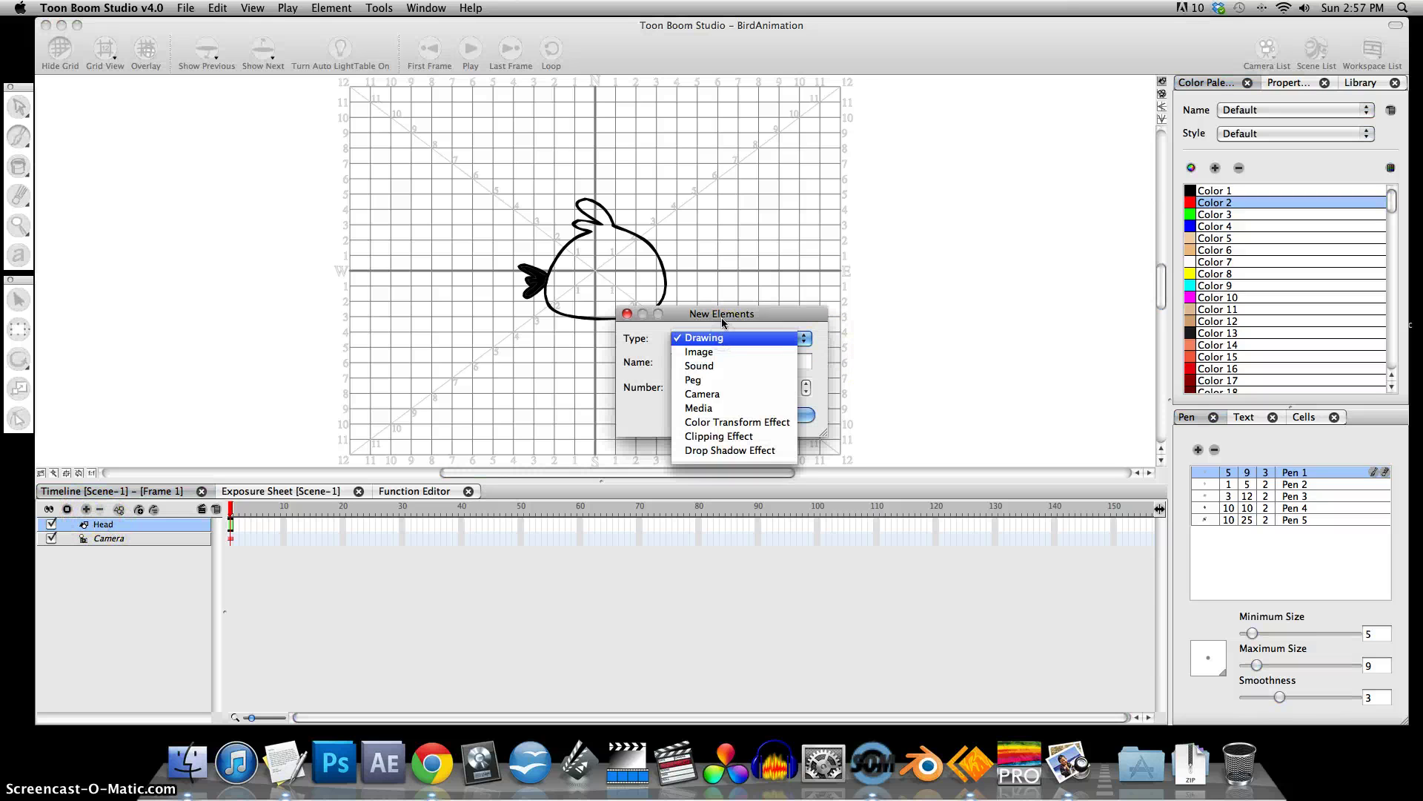
{"action": "left_click", "coordinate": [722, 337]}
{"action": "left_click", "coordinate": [662, 362]}
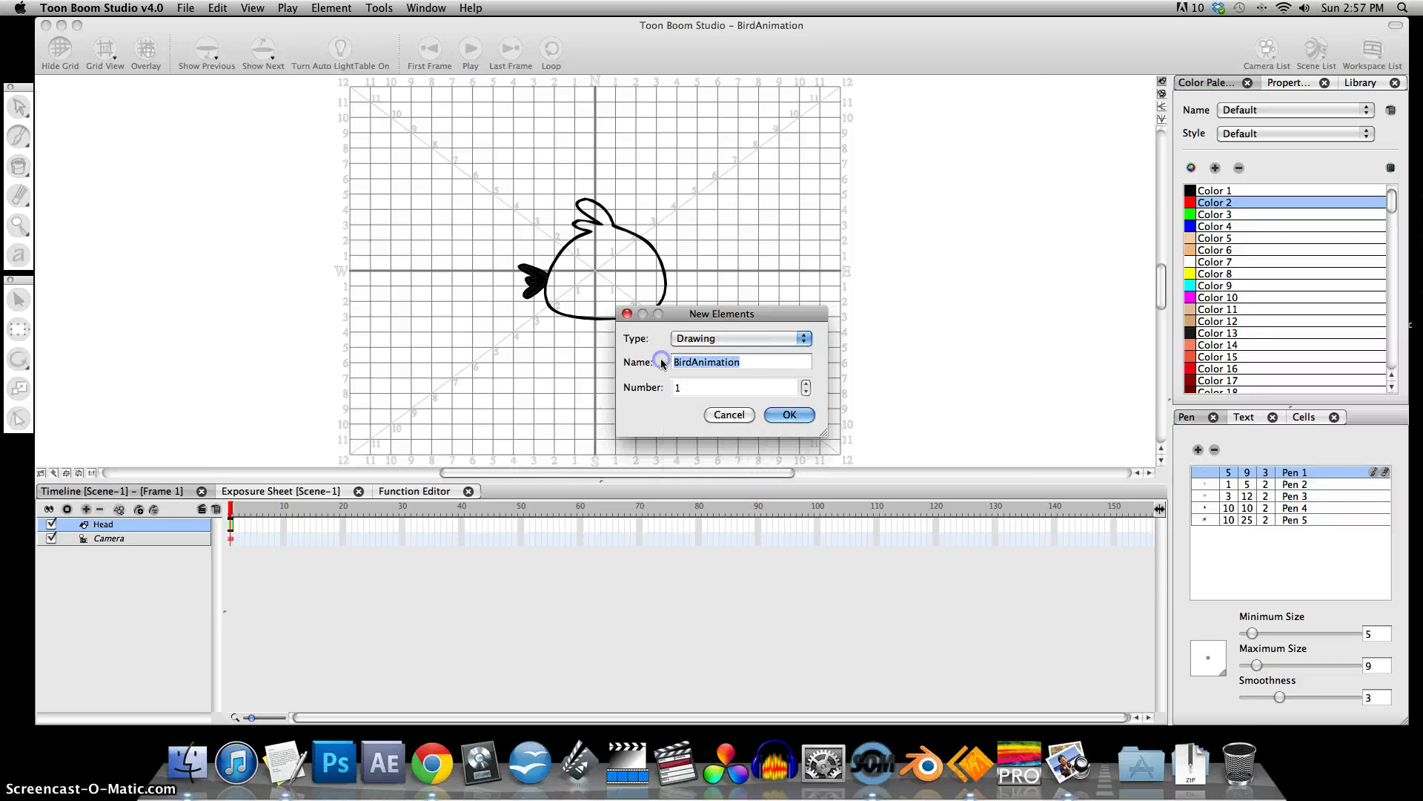
{"action": "key", "text": "BackSpace"}
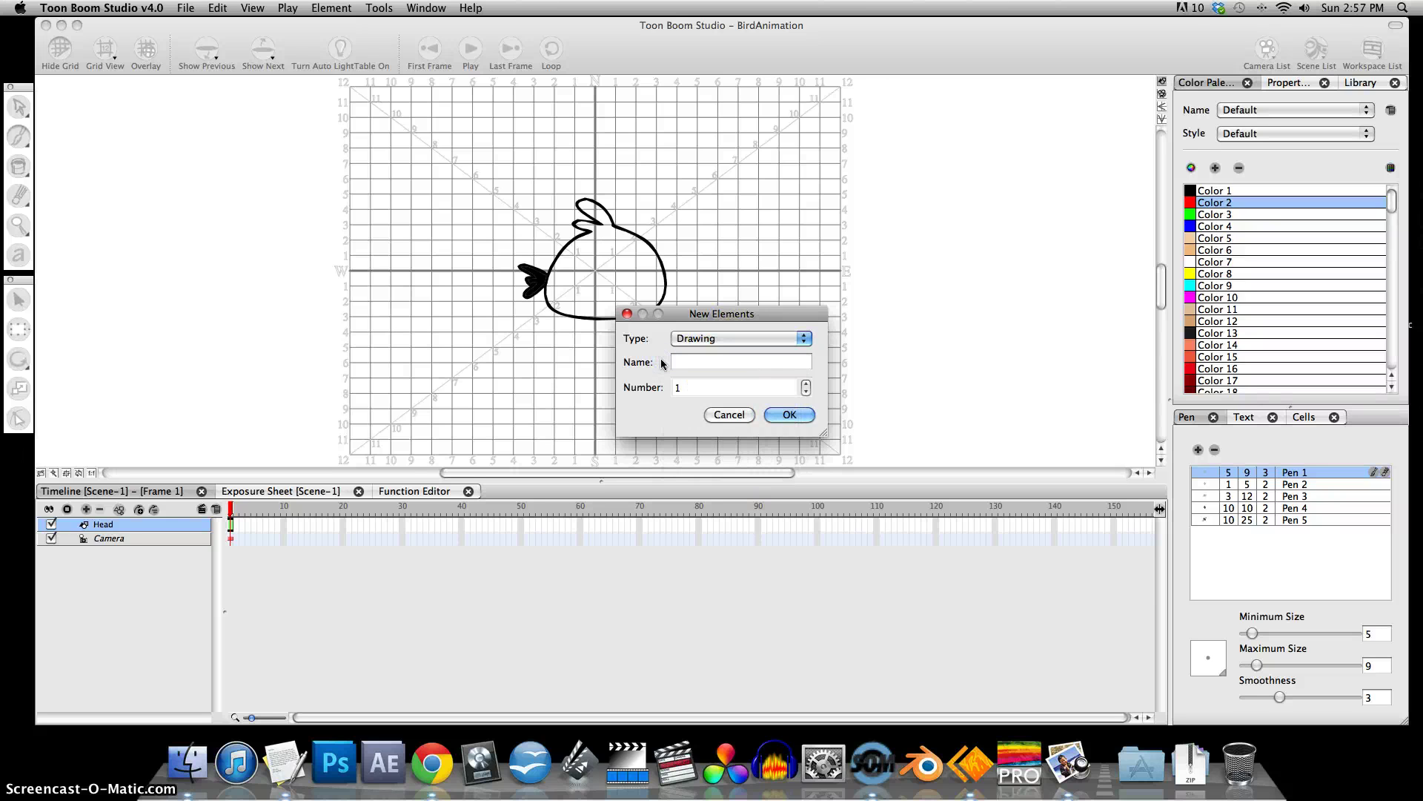
{"action": "type", "text": "Eye Brows"}
{"action": "left_click", "coordinate": [790, 415]}
{"action": "left_click", "coordinate": [791, 414]}
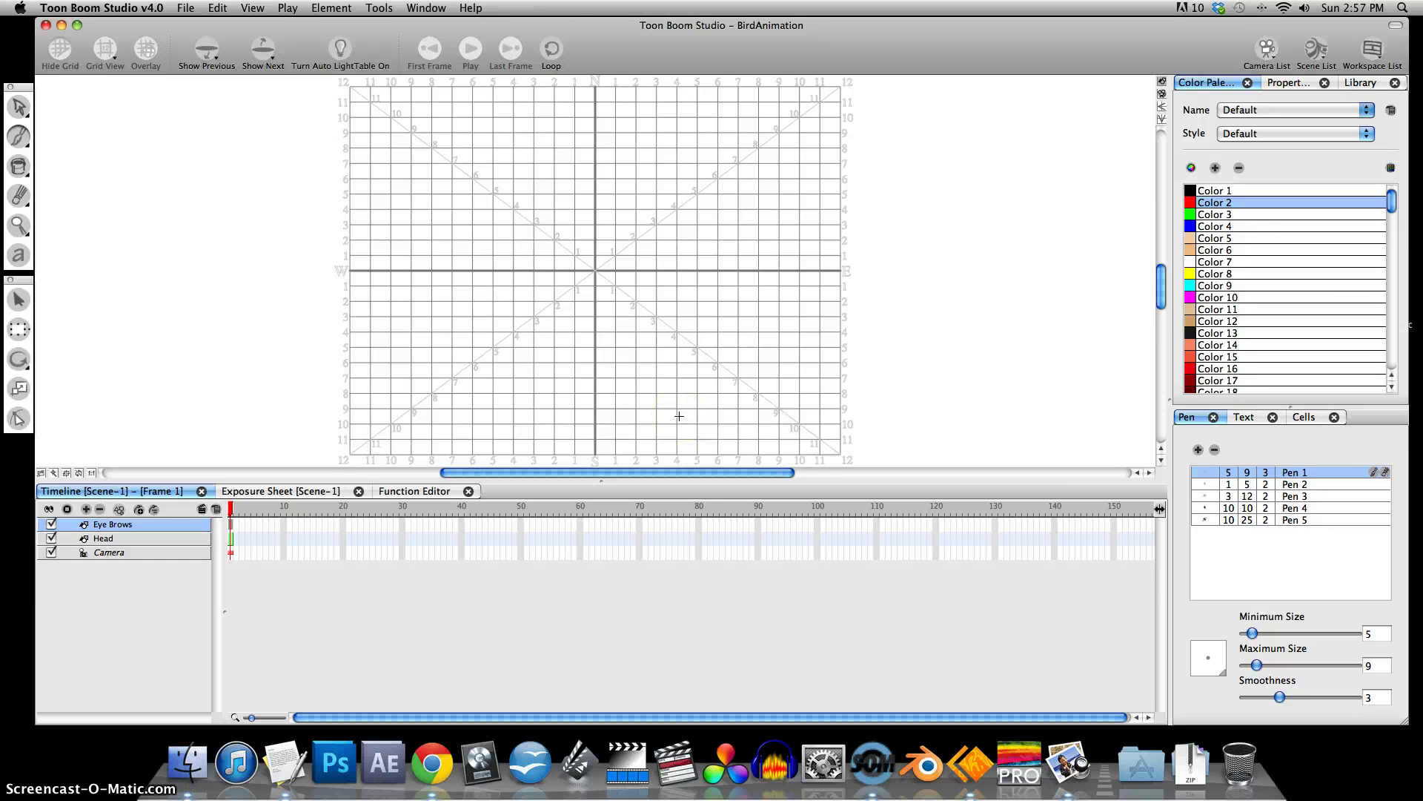
Turn on the auto light table to see the head outline while working on the Eye Brows drawing.
{"action": "left_click", "coordinate": [338, 49]}
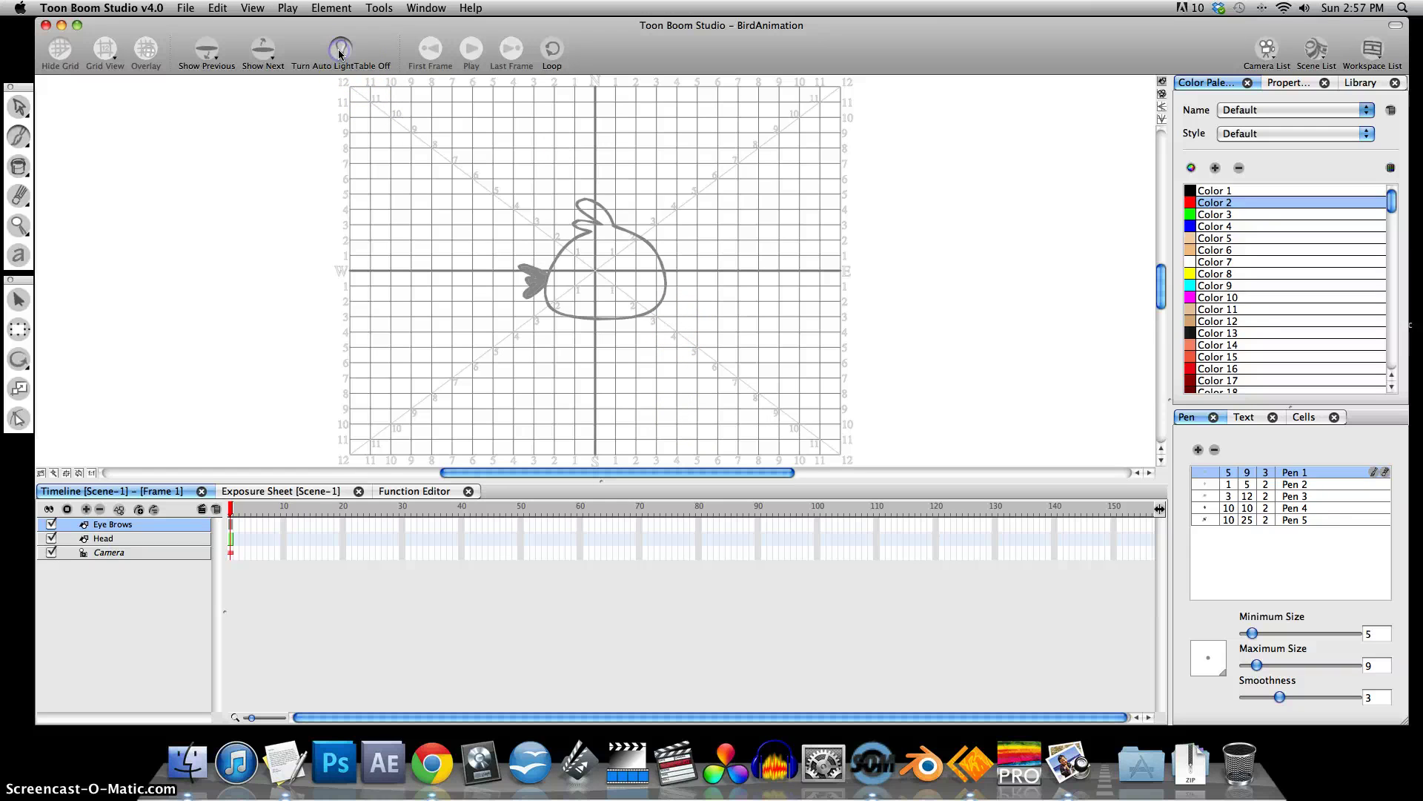
{"action": "left_click", "coordinate": [611, 274]}
{"action": "key", "text": "z"}
{"action": "key", "text": "z"}
{"action": "key", "text": "z"}
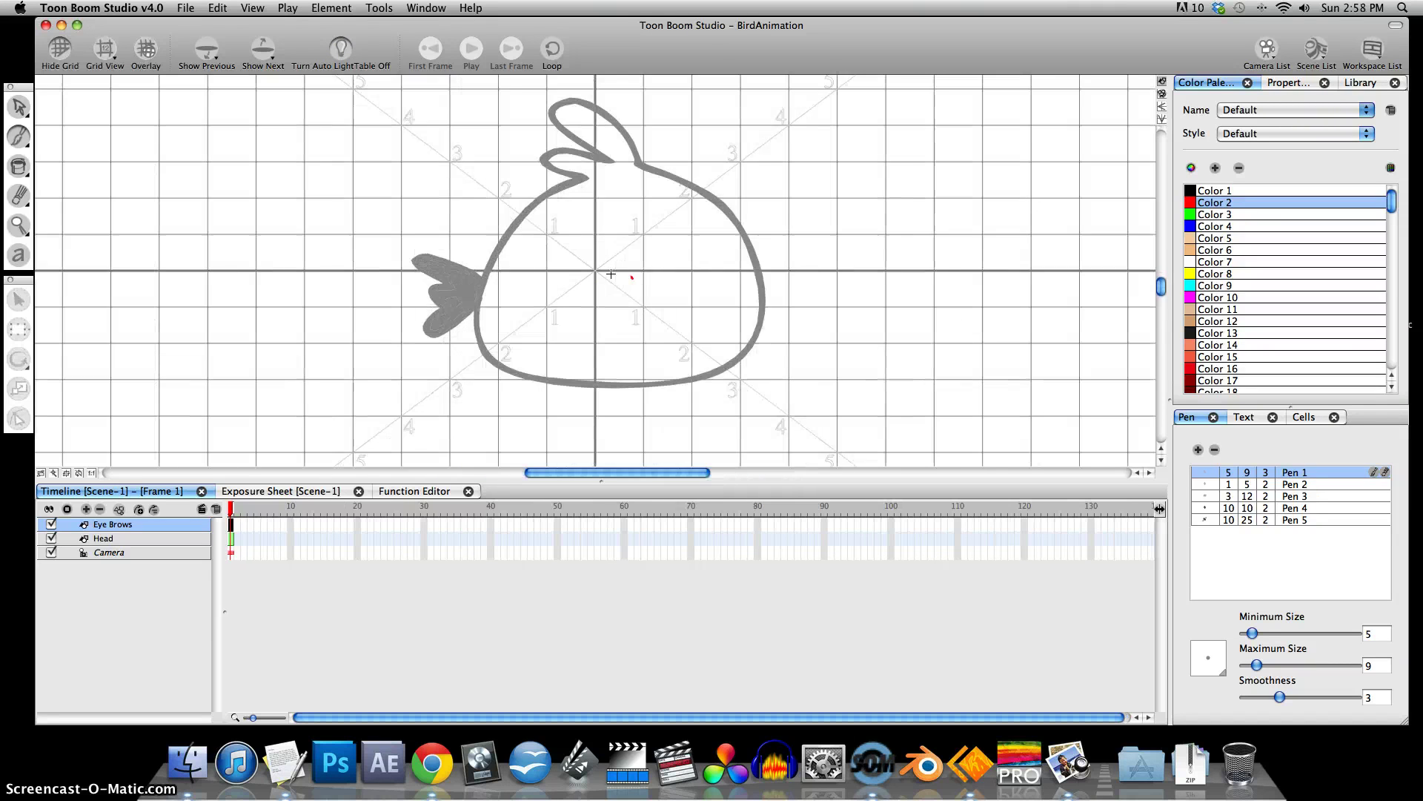
Draw two narrow slanted eyebrow outlines across the middle of the bird's face in black Color 1.
{"action": "left_click", "coordinate": [613, 274]}
{"action": "left_click", "coordinate": [1191, 192]}
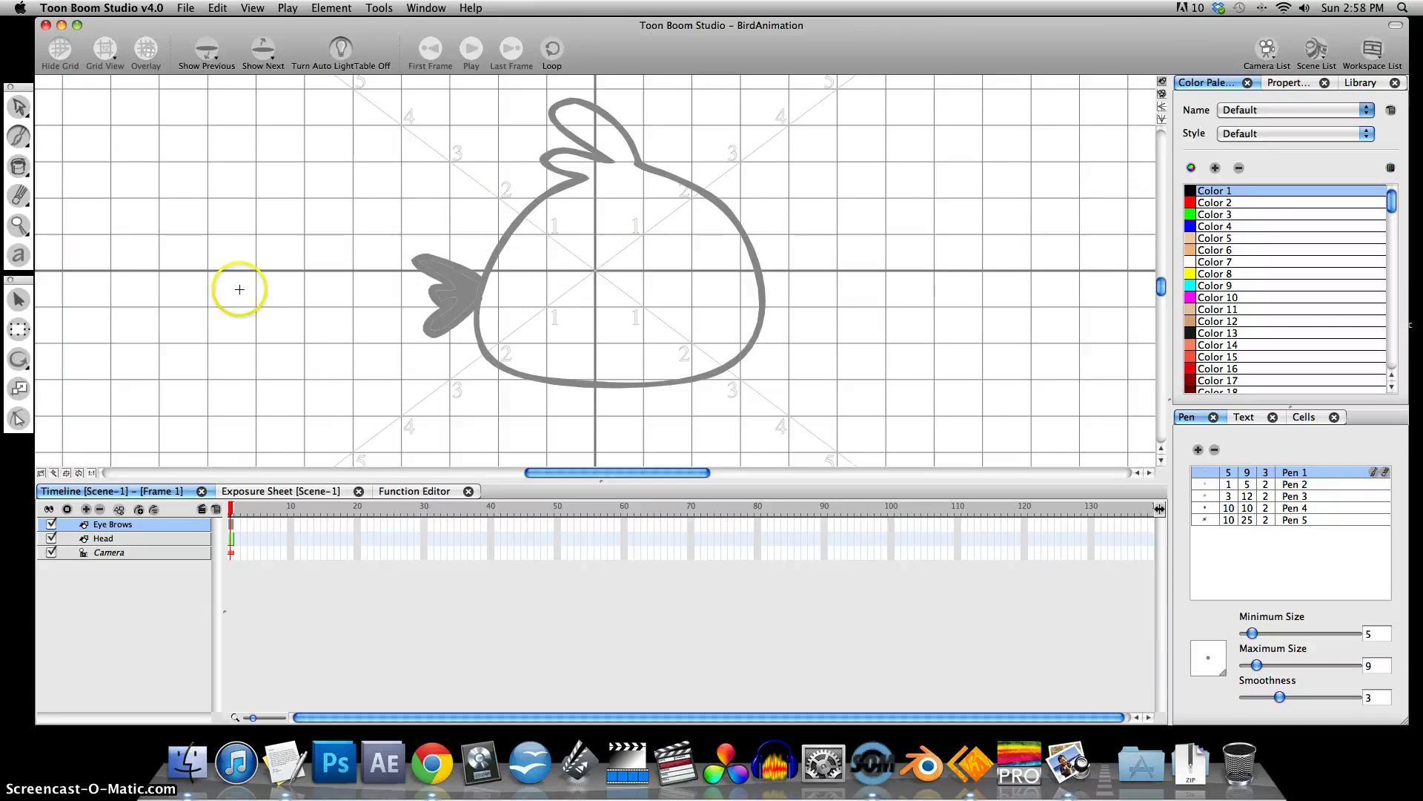
{"action": "left_click", "coordinate": [648, 271]}
{"action": "mouse_move", "coordinate": [595, 265]}
{"action": "left_mouse_down"}
{"action": "mouse_move", "coordinate": [658, 279]}
{"action": "mouse_move", "coordinate": [725, 261]}
{"action": "mouse_move", "coordinate": [724, 247]}
{"action": "mouse_move", "coordinate": [669, 273]}
{"action": "left_mouse_up"}
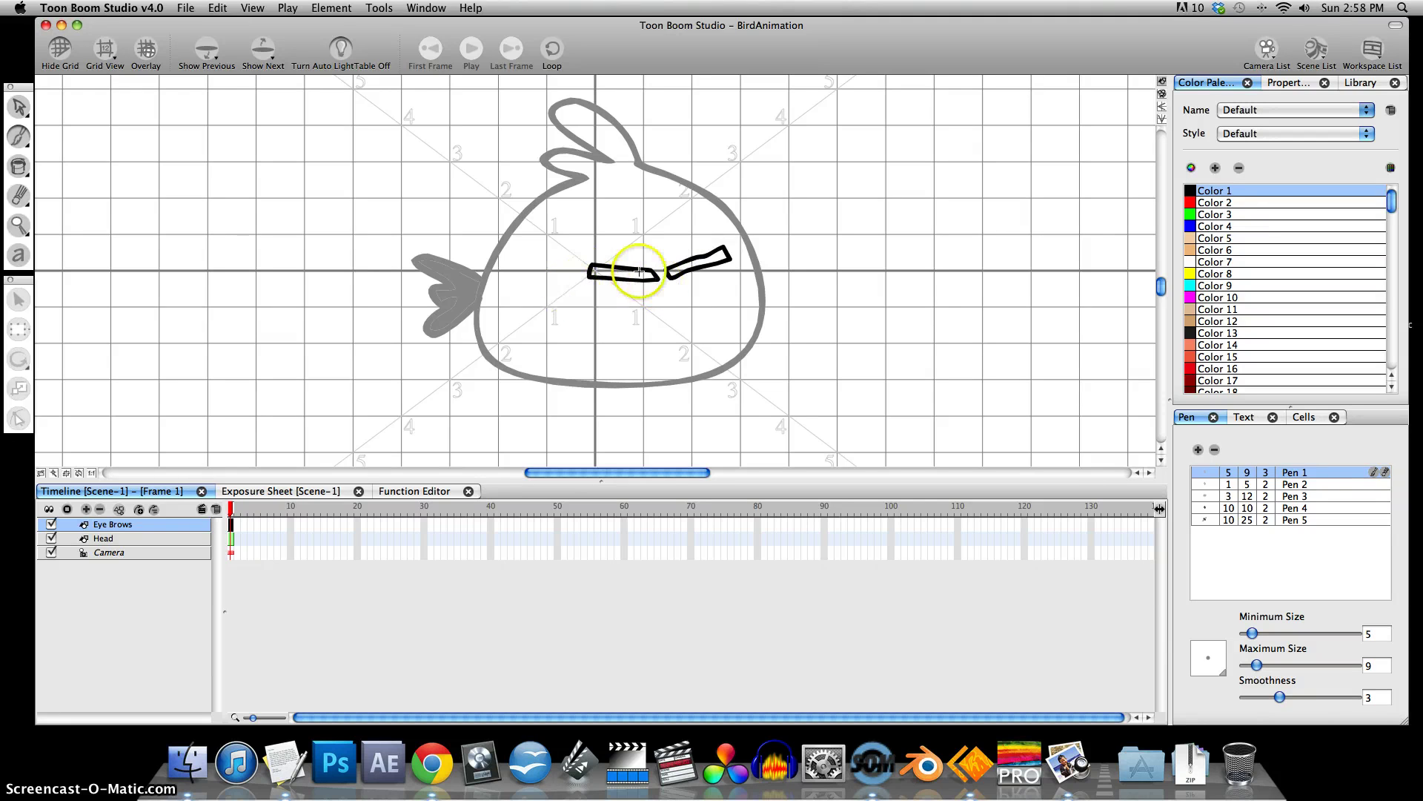
Fill the inside of both eyebrow outlines with black Color 1.
{"action": "left_click", "coordinate": [18, 140]}
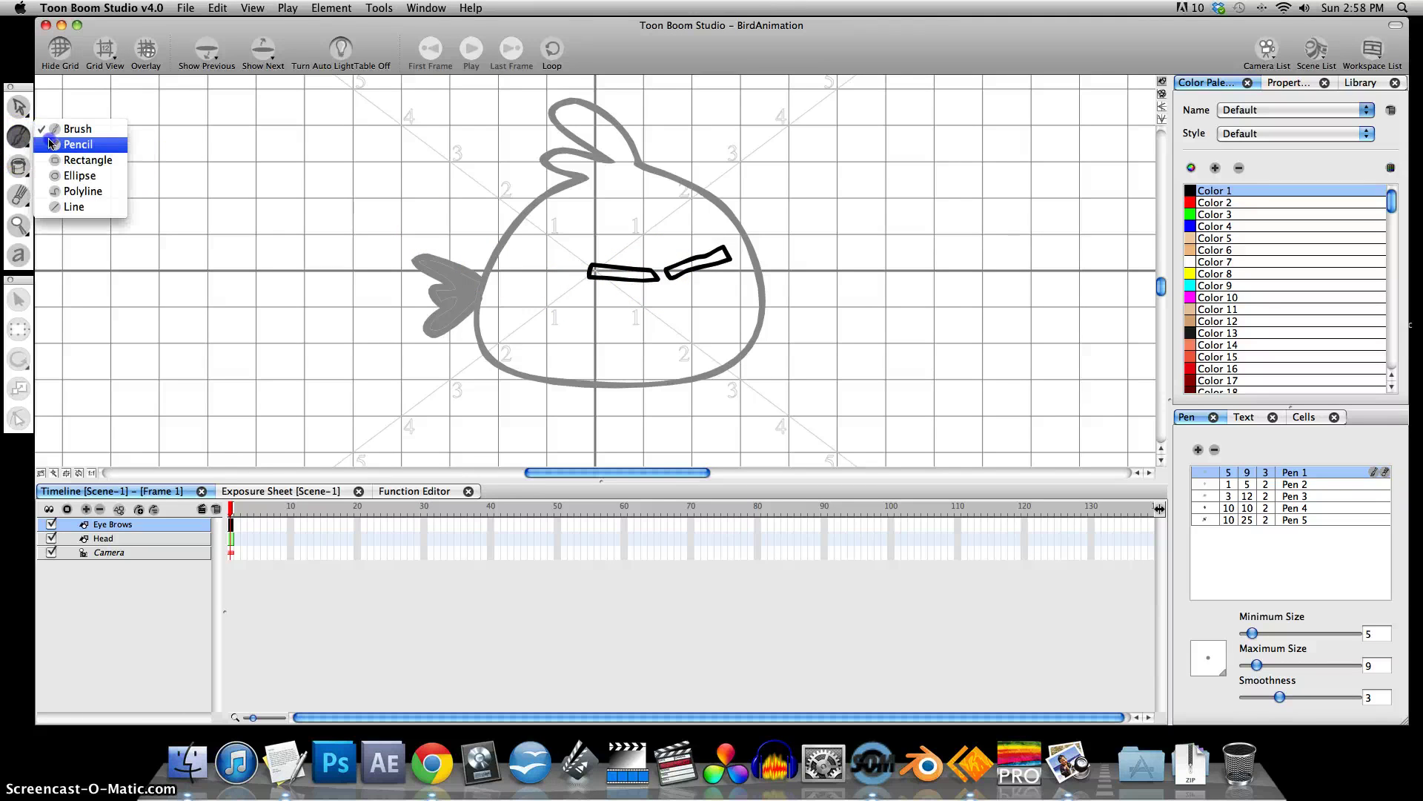
{"action": "left_click", "coordinate": [20, 170]}
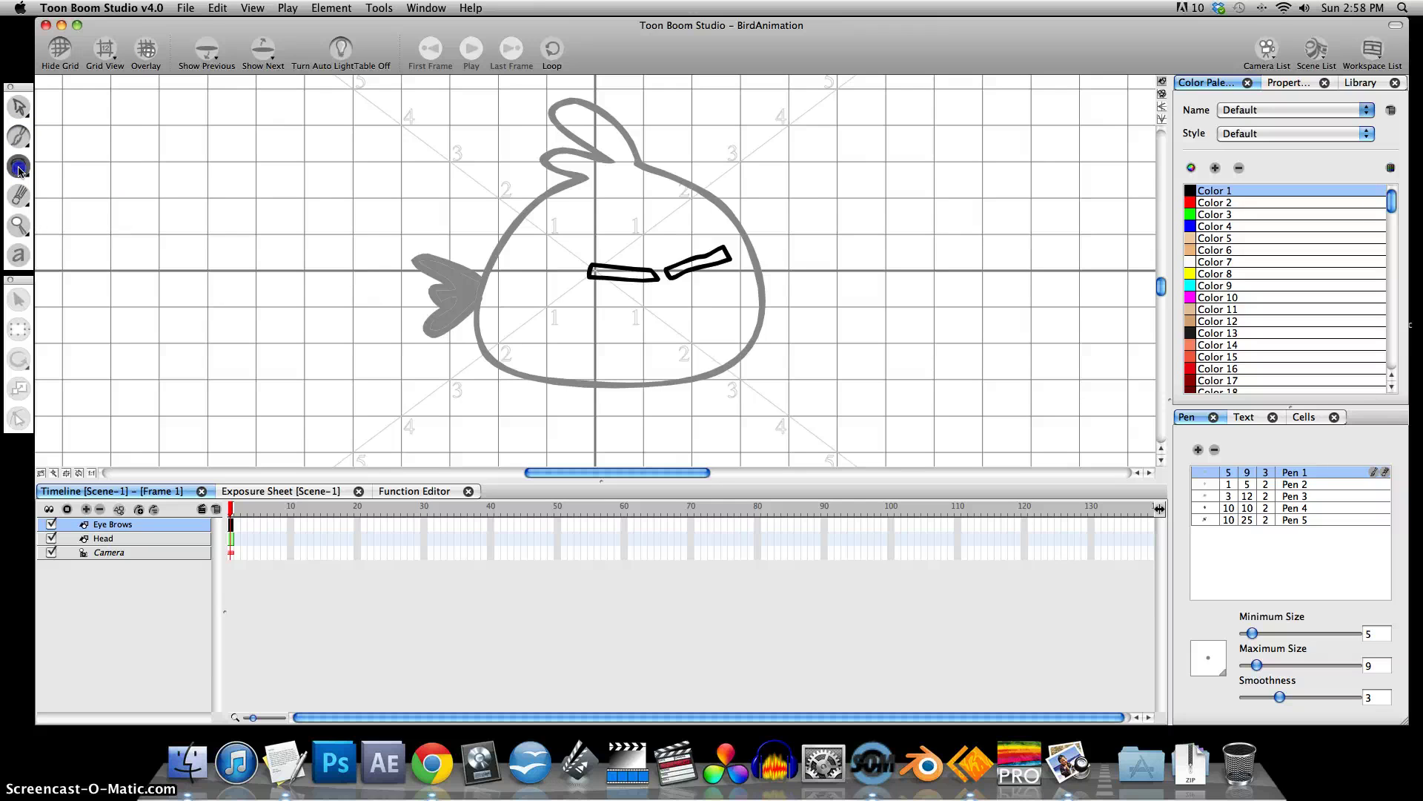
{"action": "left_click", "coordinate": [20, 171]}
{"action": "left_click", "coordinate": [72, 160]}
{"action": "left_click", "coordinate": [624, 272]}
{"action": "left_click", "coordinate": [699, 256]}
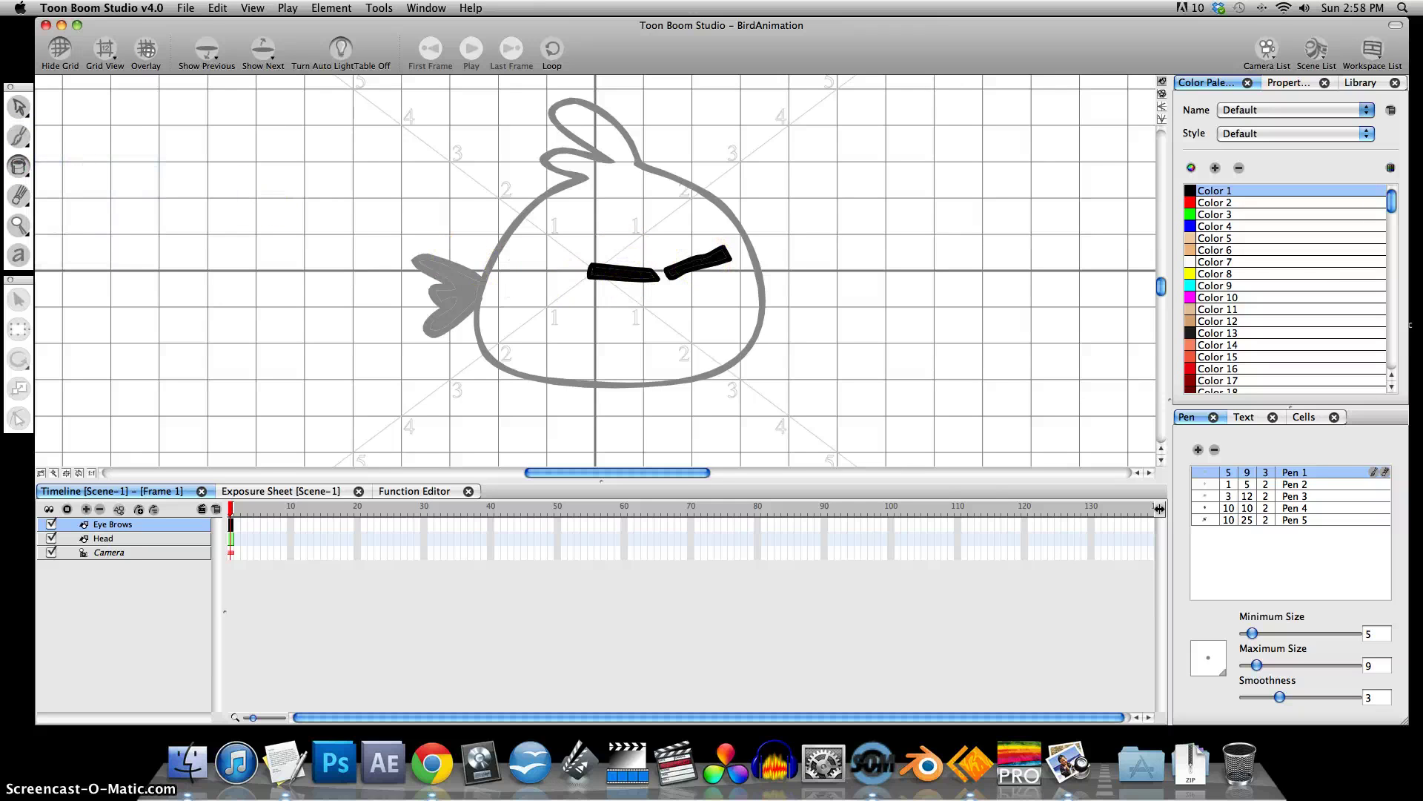
Add one new element of type Drawing named Eyes to the timeline, with the brush ready for drawing.
{"action": "left_click", "coordinate": [20, 136]}
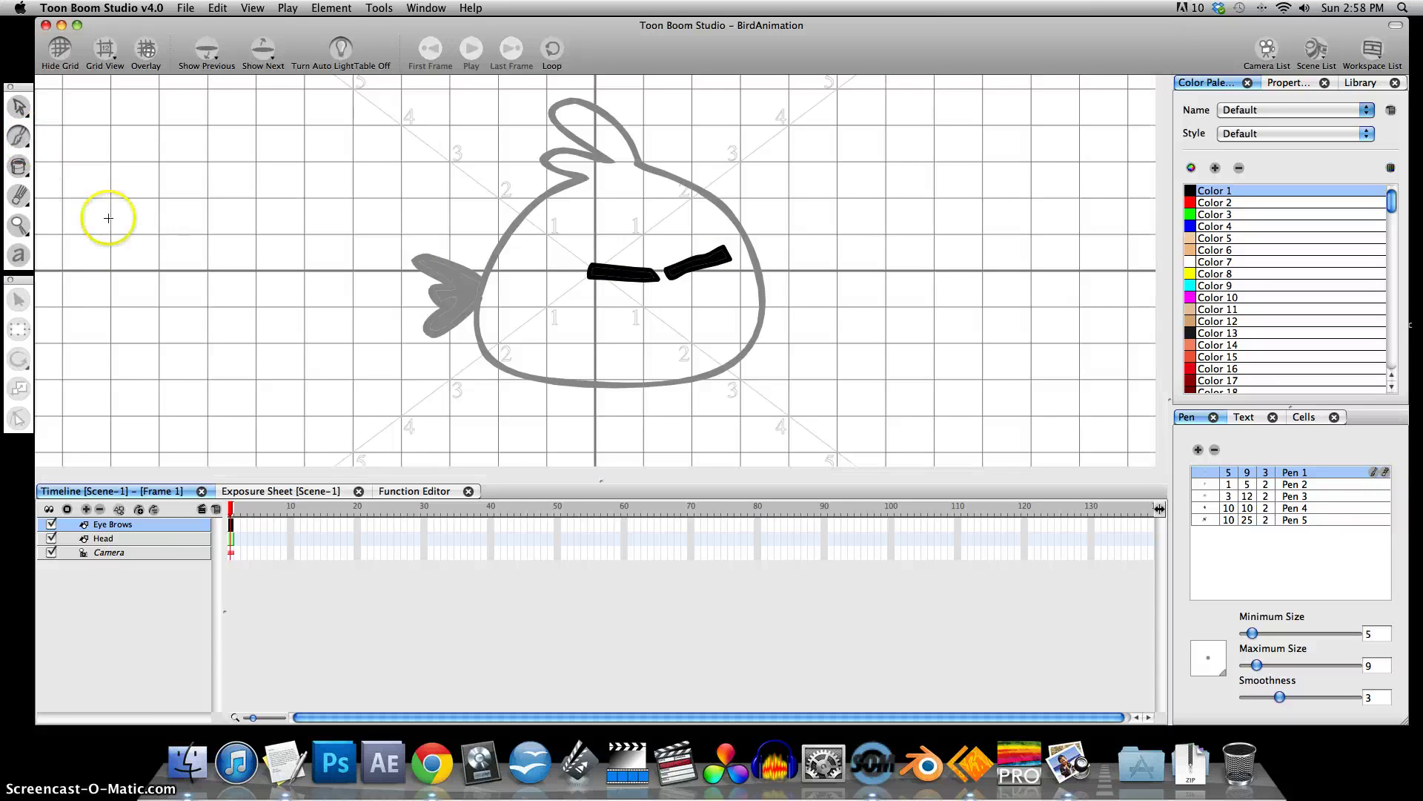
{"action": "left_click", "coordinate": [87, 509]}
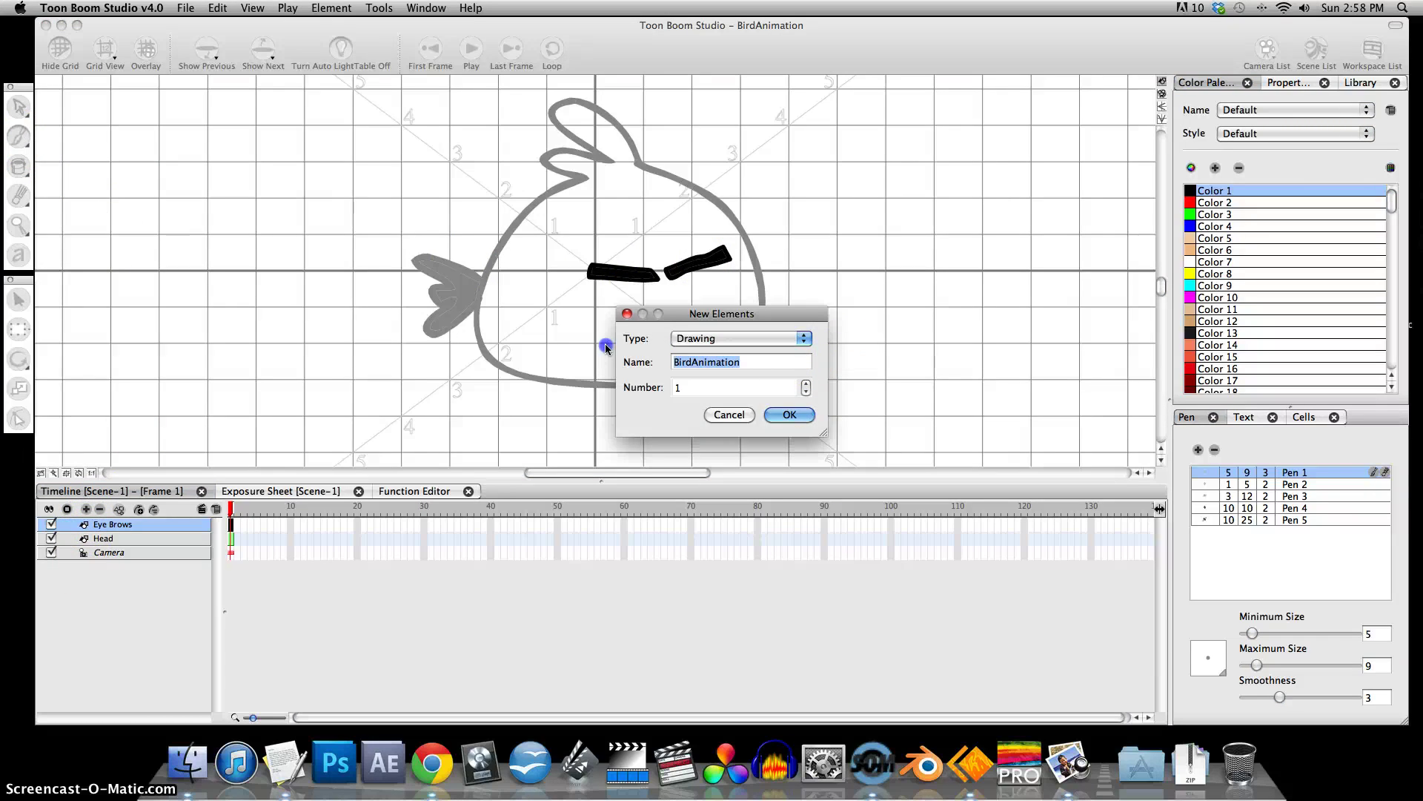
{"action": "type", "text": "Ey"}
{"action": "key", "text": "BackSpace"}
{"action": "key", "text": "BackSpace"}
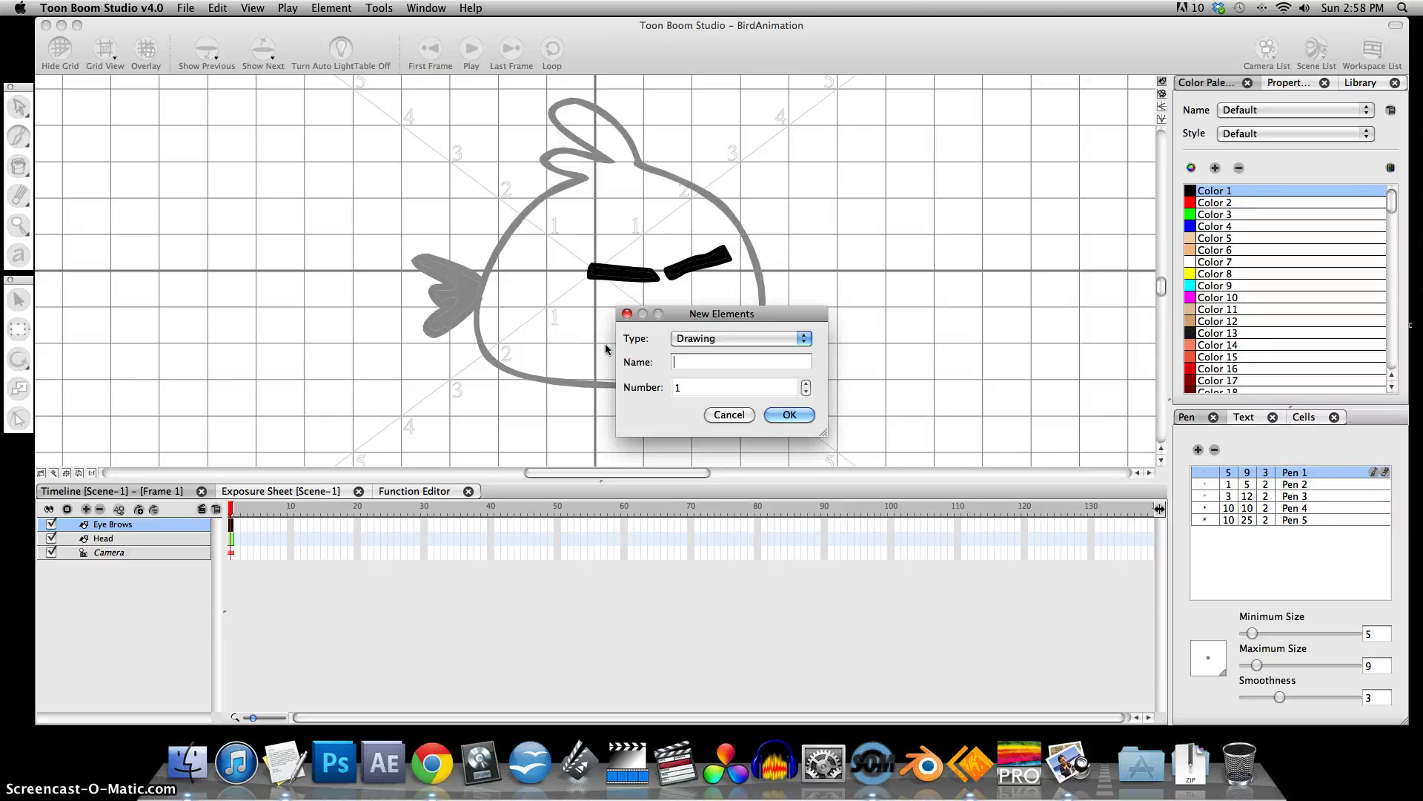
{"action": "type", "text": "Eyes"}
{"action": "left_click", "coordinate": [789, 414]}
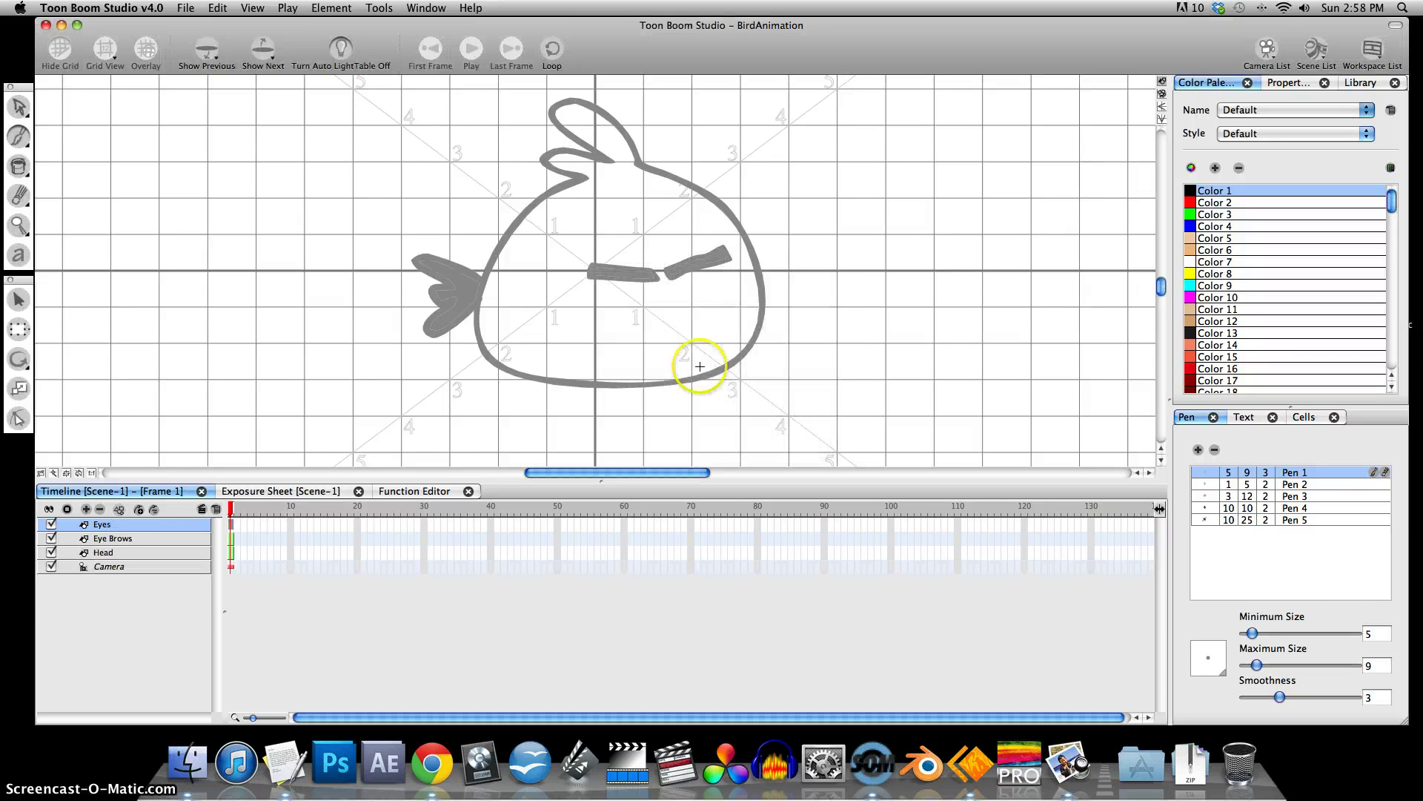
Try drawing the left eye's outline below the left eyebrow and undo the stroke.
{"action": "left_click", "coordinate": [661, 290]}
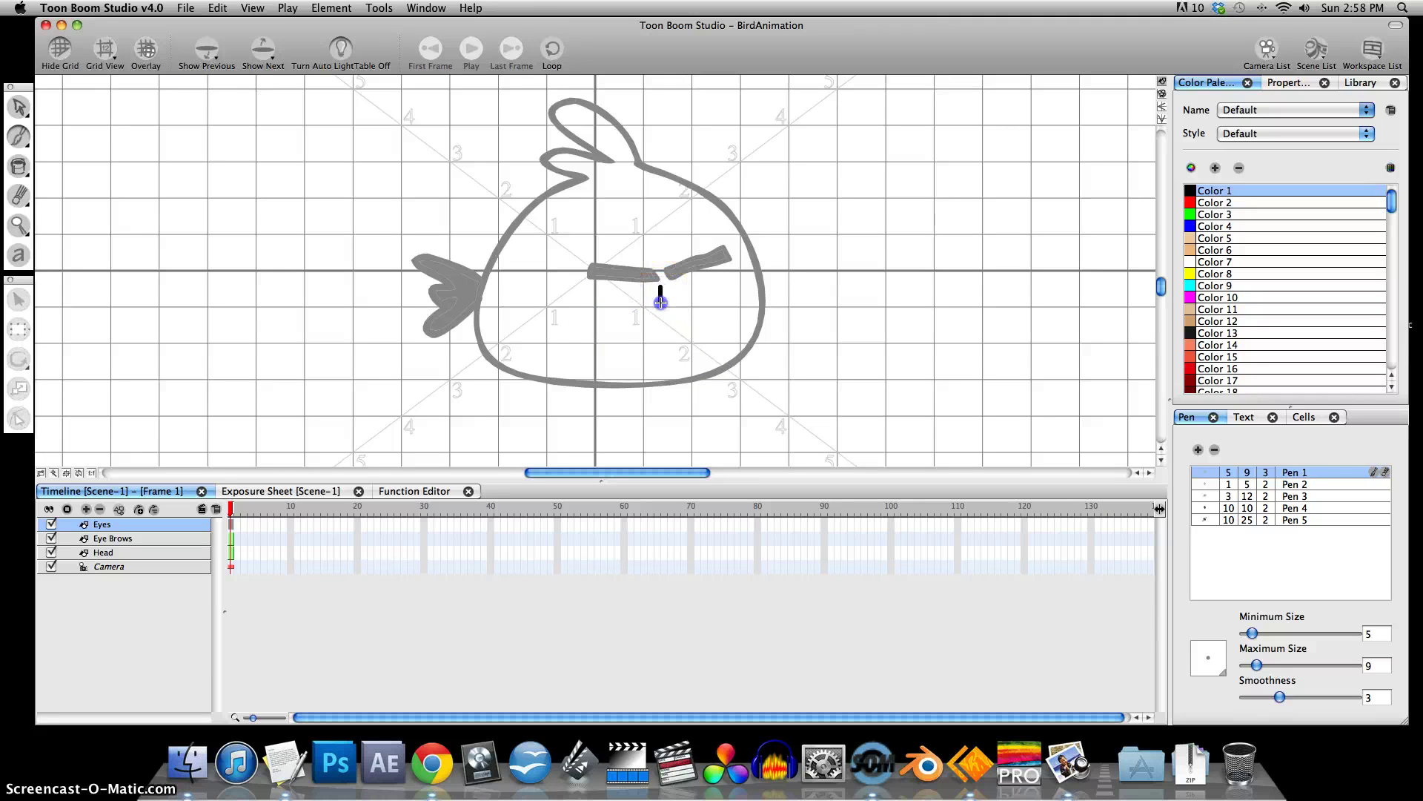
{"action": "mouse_move", "coordinate": [661, 302]}
{"action": "left_mouse_down"}
{"action": "mouse_move", "coordinate": [613, 322]}
{"action": "mouse_move", "coordinate": [596, 306]}
{"action": "mouse_move", "coordinate": [661, 289]}
{"action": "left_mouse_up"}
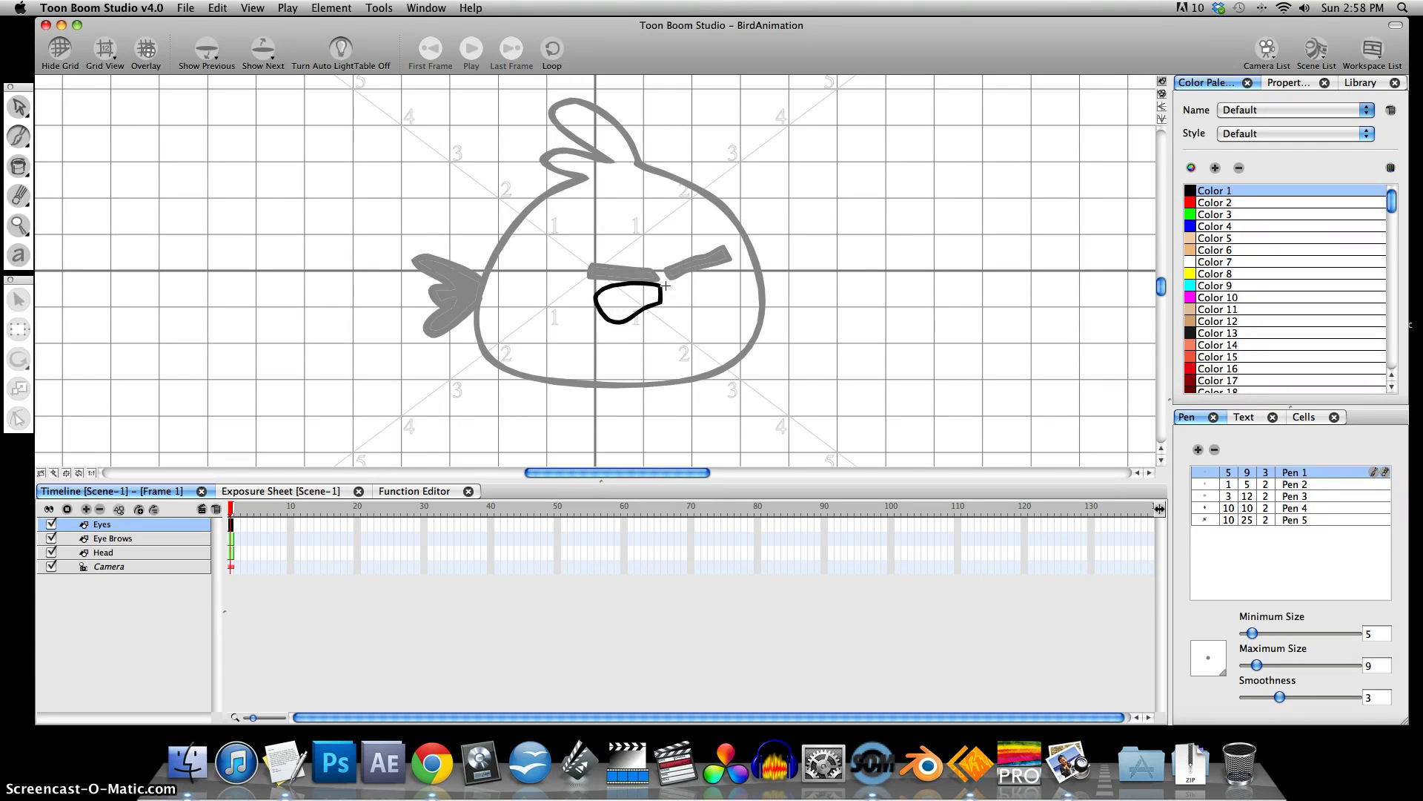
{"action": "key", "text": "super+z"}
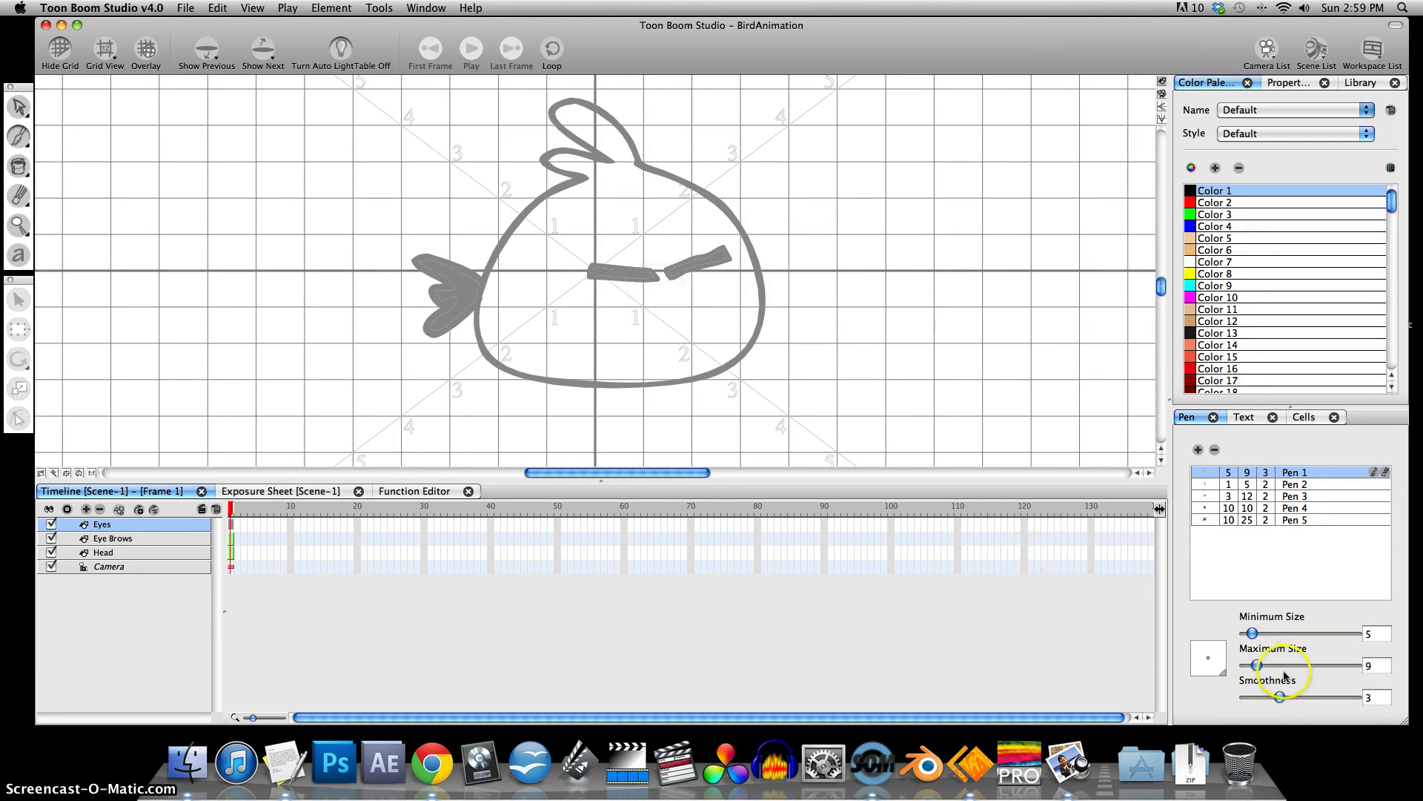
Set Pen 1's maximum size to 5 and draw the left eye's outline below the left eyebrow.
{"action": "left_click", "coordinate": [1255, 665]}
{"action": "mouse_move", "coordinate": [657, 283]}
{"action": "left_mouse_down"}
{"action": "mouse_move", "coordinate": [606, 289]}
{"action": "mouse_move", "coordinate": [609, 315]}
{"action": "mouse_move", "coordinate": [660, 289]}
{"action": "left_mouse_up"}
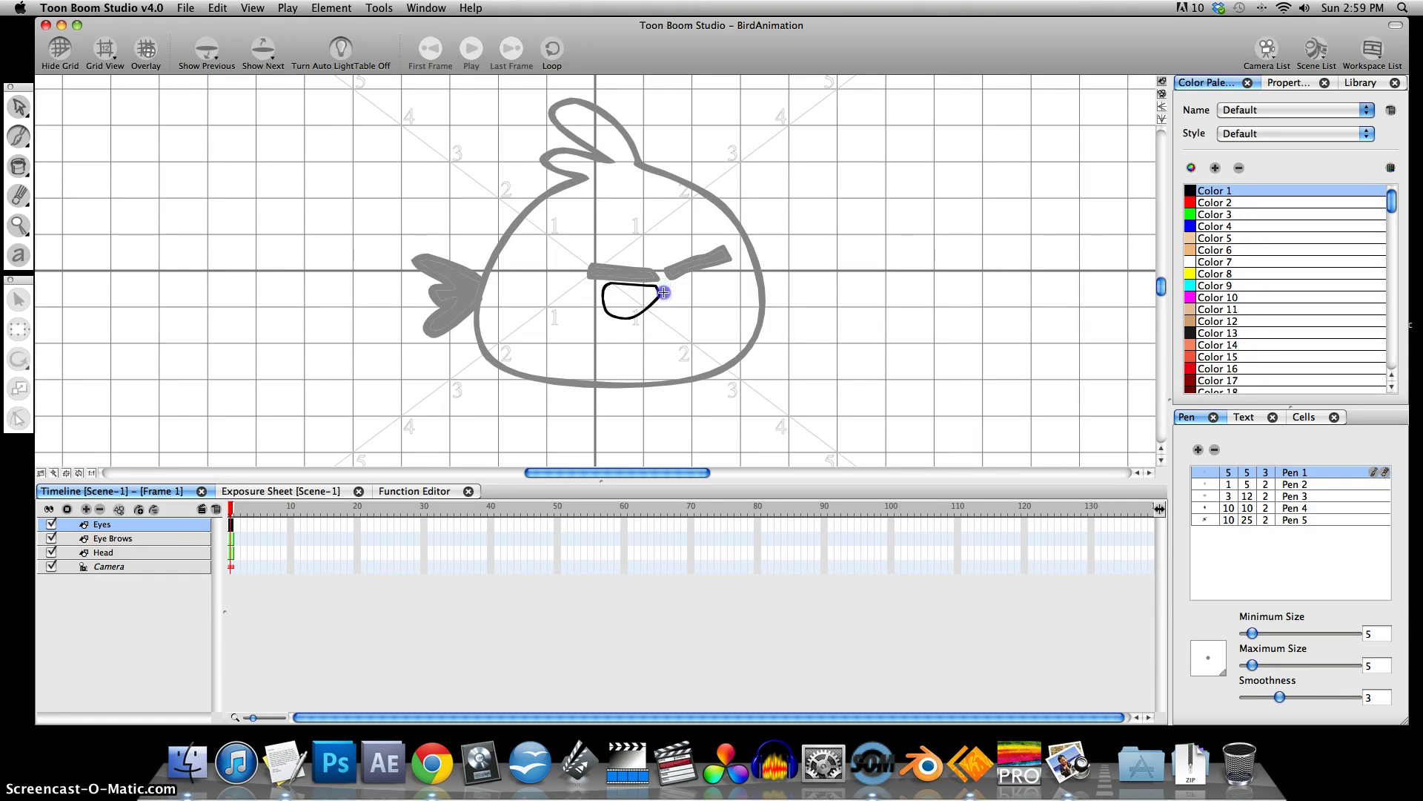
Try drawing the right eye's outline below the right eyebrow and undo the attempts.
{"action": "mouse_move", "coordinate": [664, 289]}
{"action": "left_mouse_down"}
{"action": "mouse_move", "coordinate": [735, 294]}
{"action": "mouse_move", "coordinate": [730, 275]}
{"action": "mouse_move", "coordinate": [682, 279]}
{"action": "left_mouse_up"}
{"action": "left_click", "coordinate": [705, 305]}
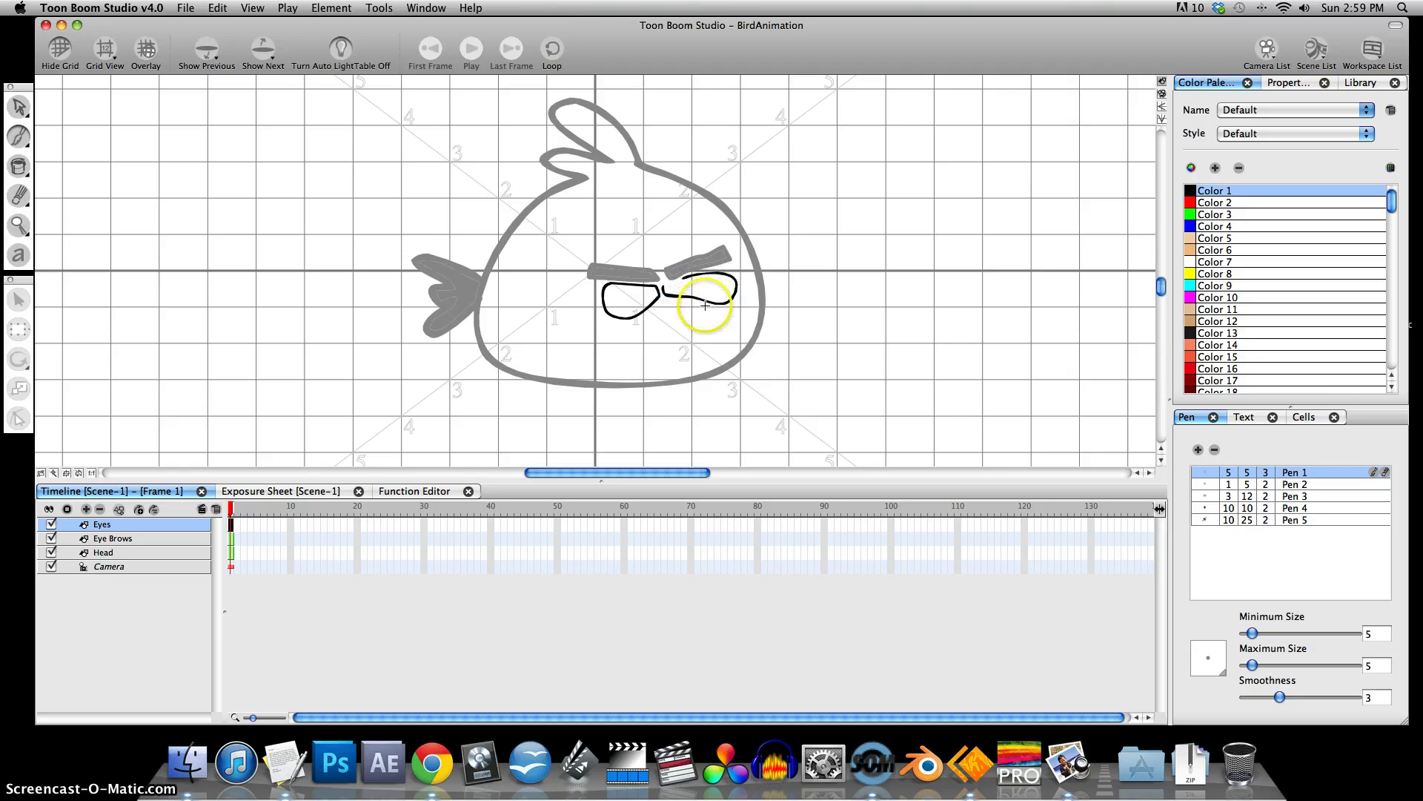
{"action": "key", "text": "super+z"}
{"action": "key", "text": "super+z"}
{"action": "key", "text": "super+z"}
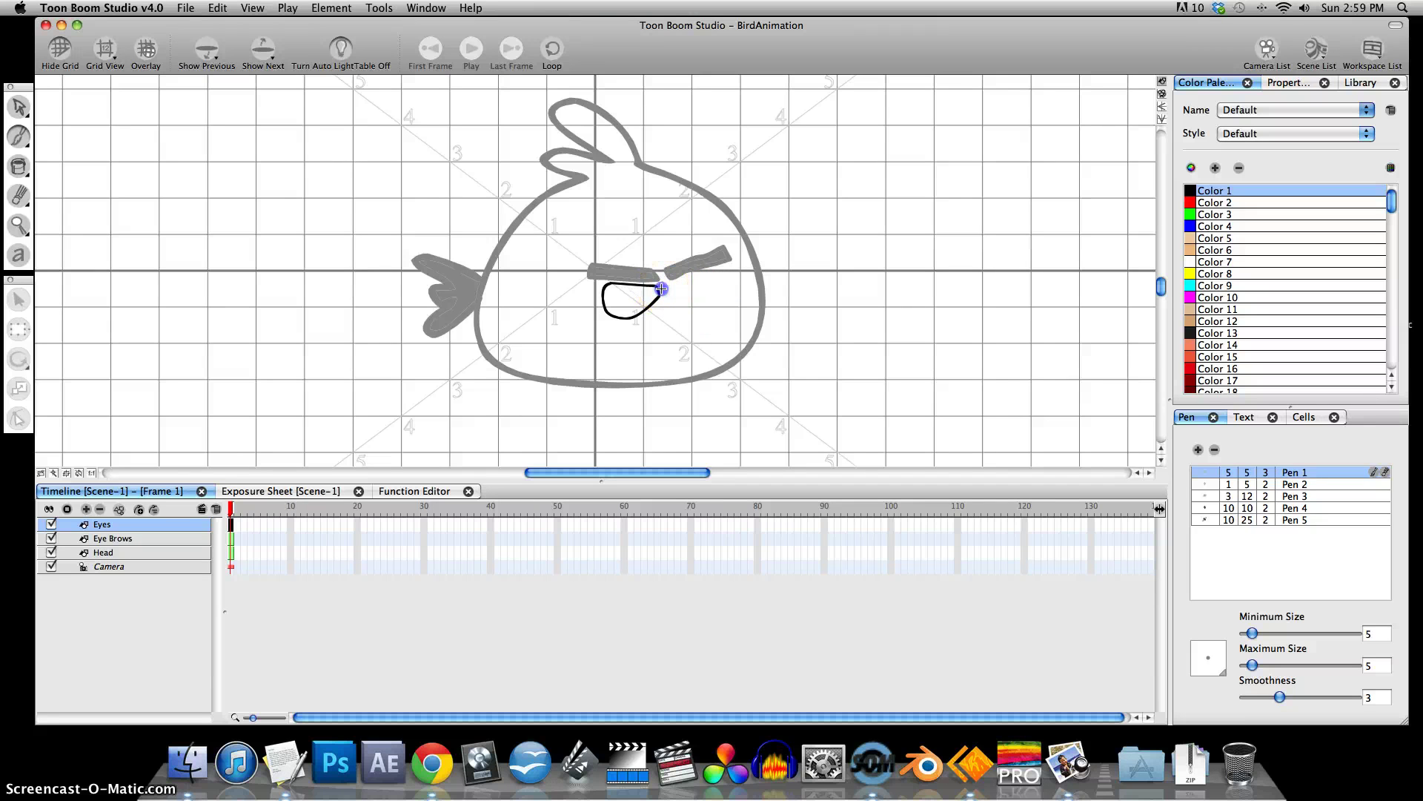
{"action": "mouse_move", "coordinate": [682, 302]}
{"action": "left_mouse_down"}
{"action": "mouse_move", "coordinate": [702, 303]}
{"action": "mouse_move", "coordinate": [719, 277]}
{"action": "mouse_move", "coordinate": [679, 277]}
{"action": "mouse_move", "coordinate": [660, 295]}
{"action": "left_mouse_up"}
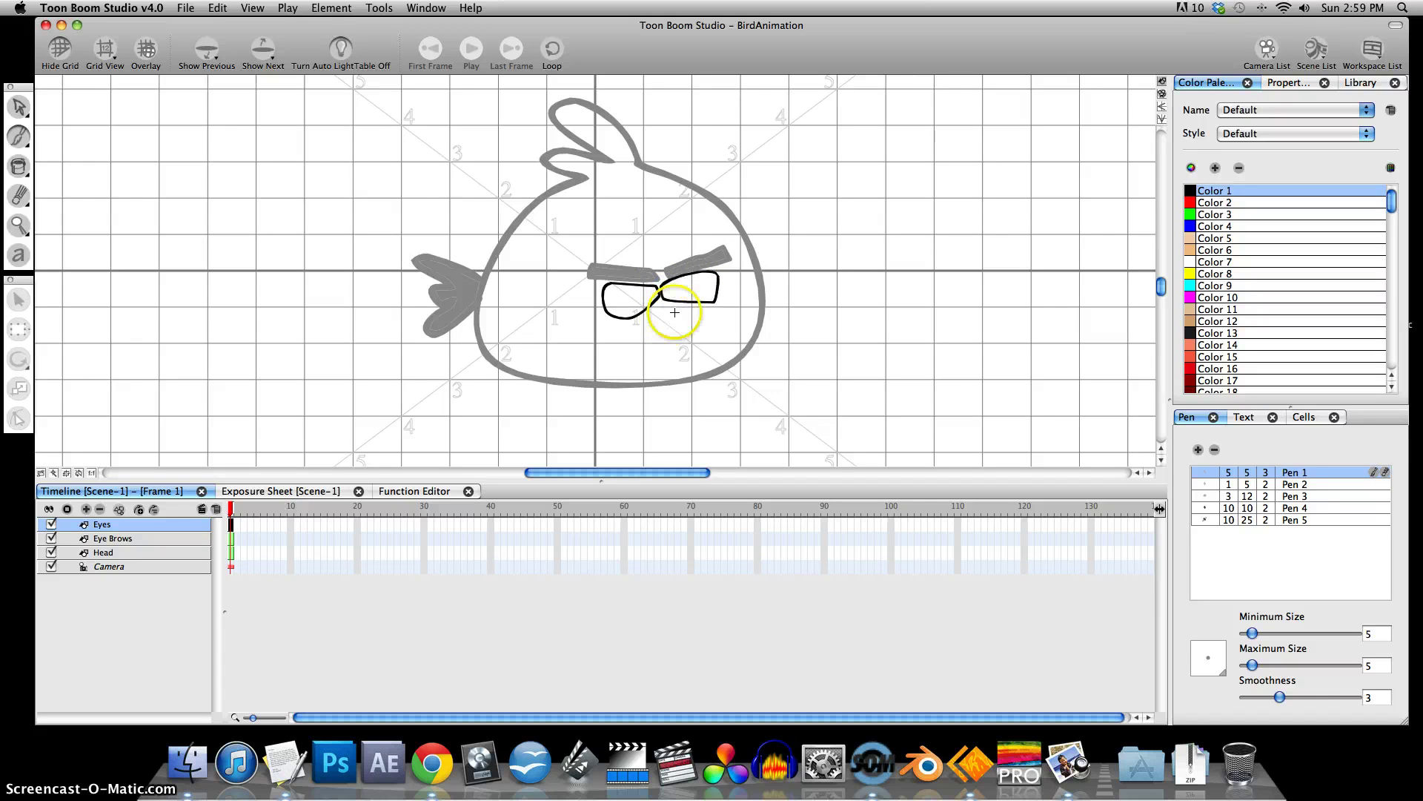
{"action": "key", "text": "super+z"}
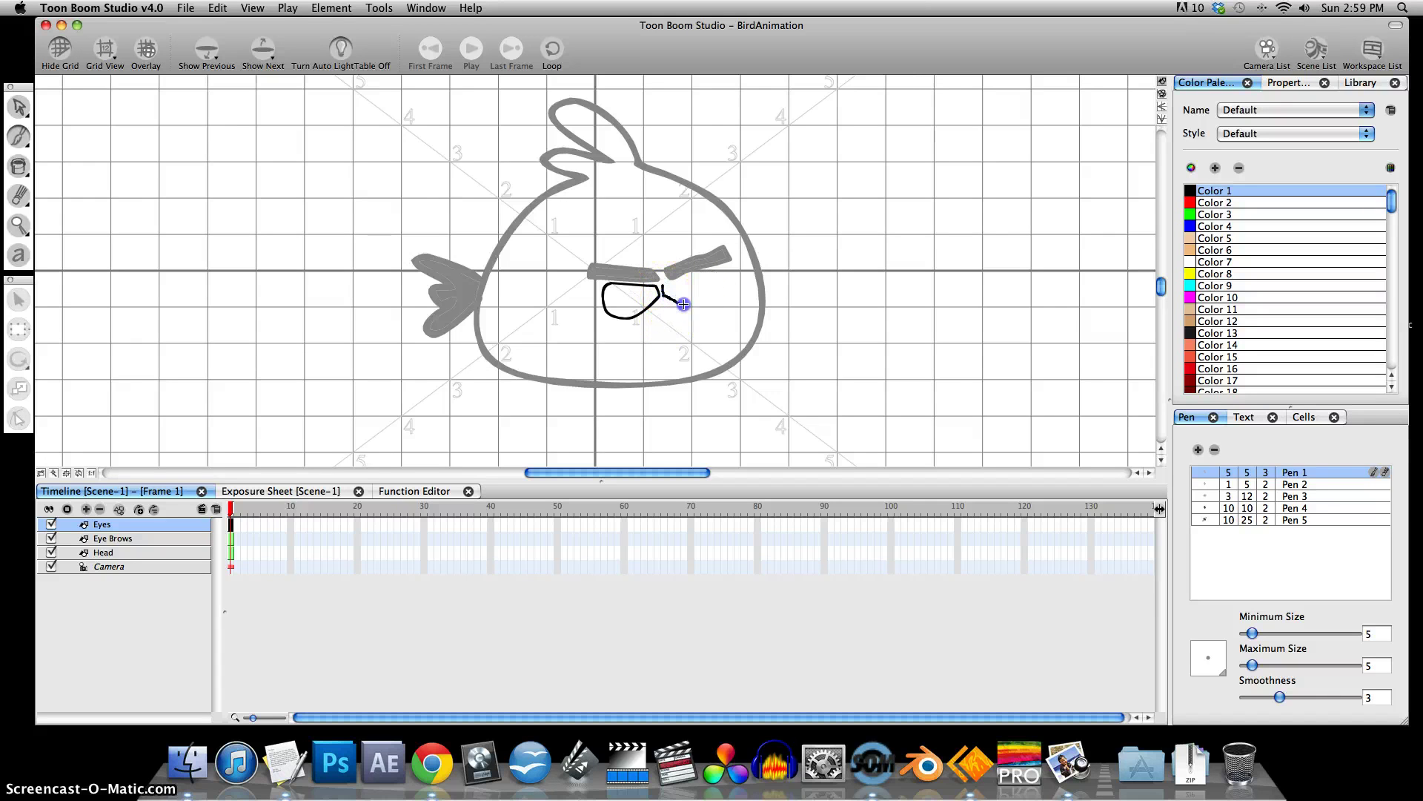
Draw the right eye's closed outline below the right eyebrow, tapering toward the left eye.
{"action": "mouse_move", "coordinate": [683, 304]}
{"action": "left_mouse_down"}
{"action": "mouse_move", "coordinate": [707, 305]}
{"action": "mouse_move", "coordinate": [719, 271]}
{"action": "mouse_move", "coordinate": [660, 285]}
{"action": "left_mouse_up"}
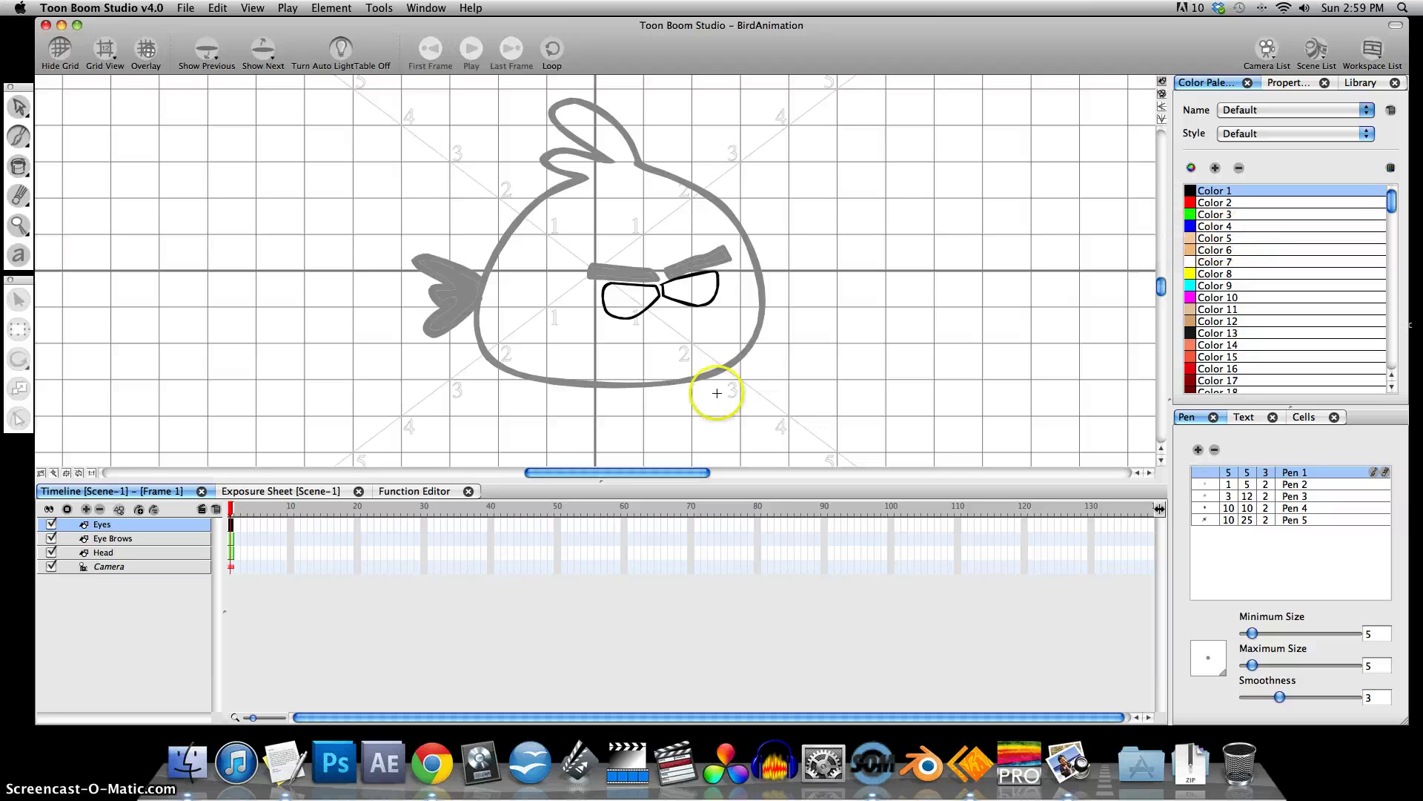
{"action": "left_click", "coordinate": [703, 285]}
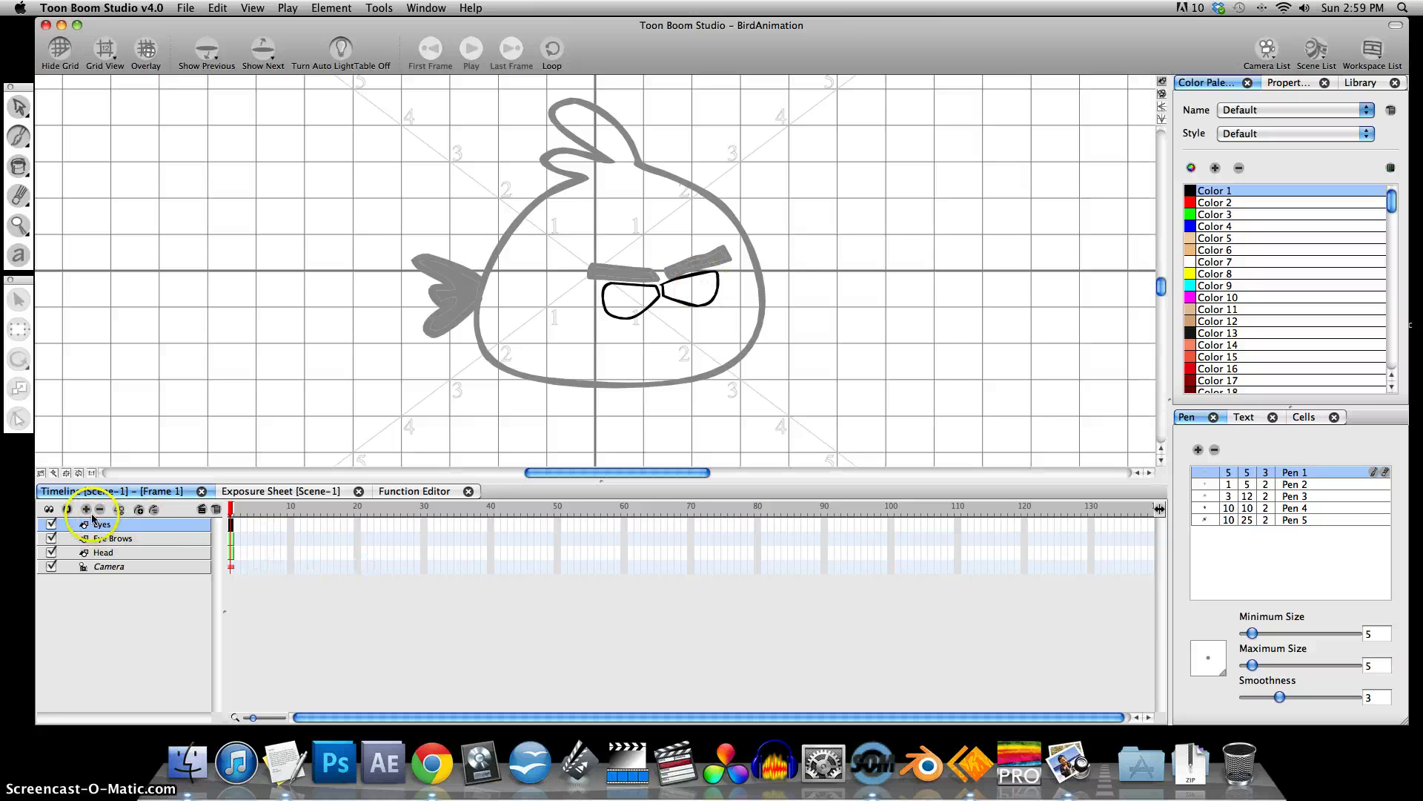
Add one new element of type Drawing named Pupils to the timeline.
{"action": "left_click", "coordinate": [87, 510]}
{"action": "left_click_drag", "start_coordinate": [753, 361], "coordinate": [637, 362]}
{"action": "type", "text": "Pupils"}
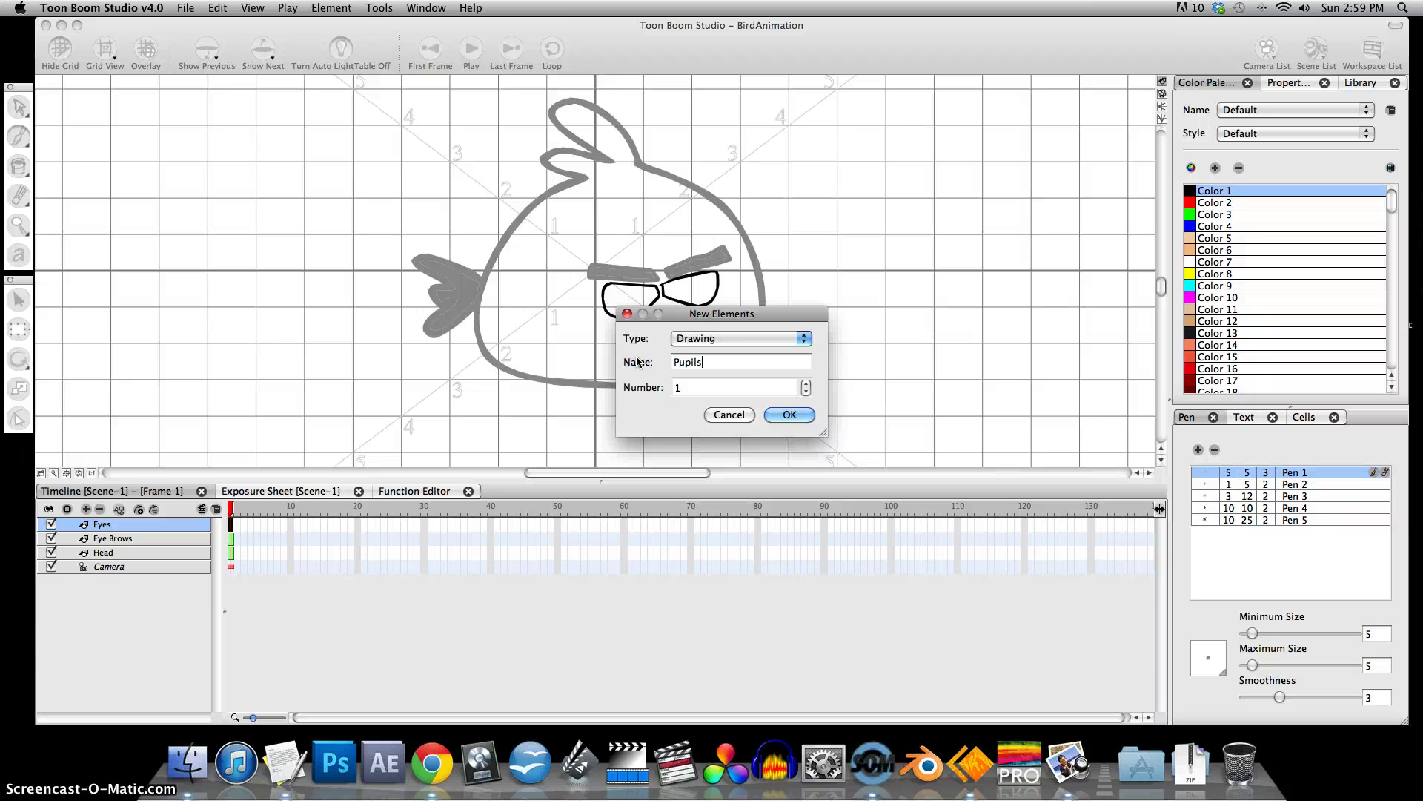
{"action": "left_click", "coordinate": [788, 415]}
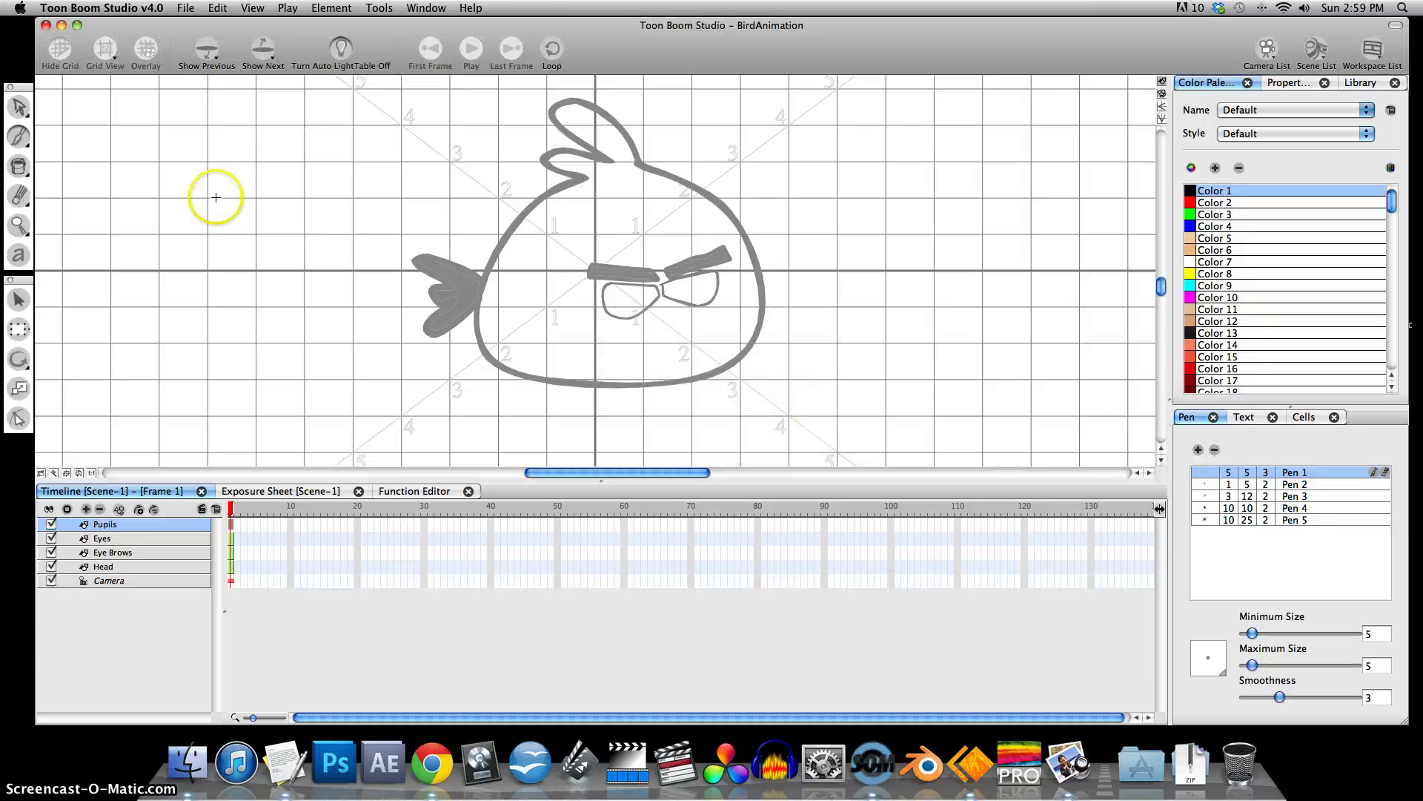
Switch to the Ellipse tool and set Pen 1's maximum size to 17.
{"action": "left_click", "coordinate": [20, 139]}
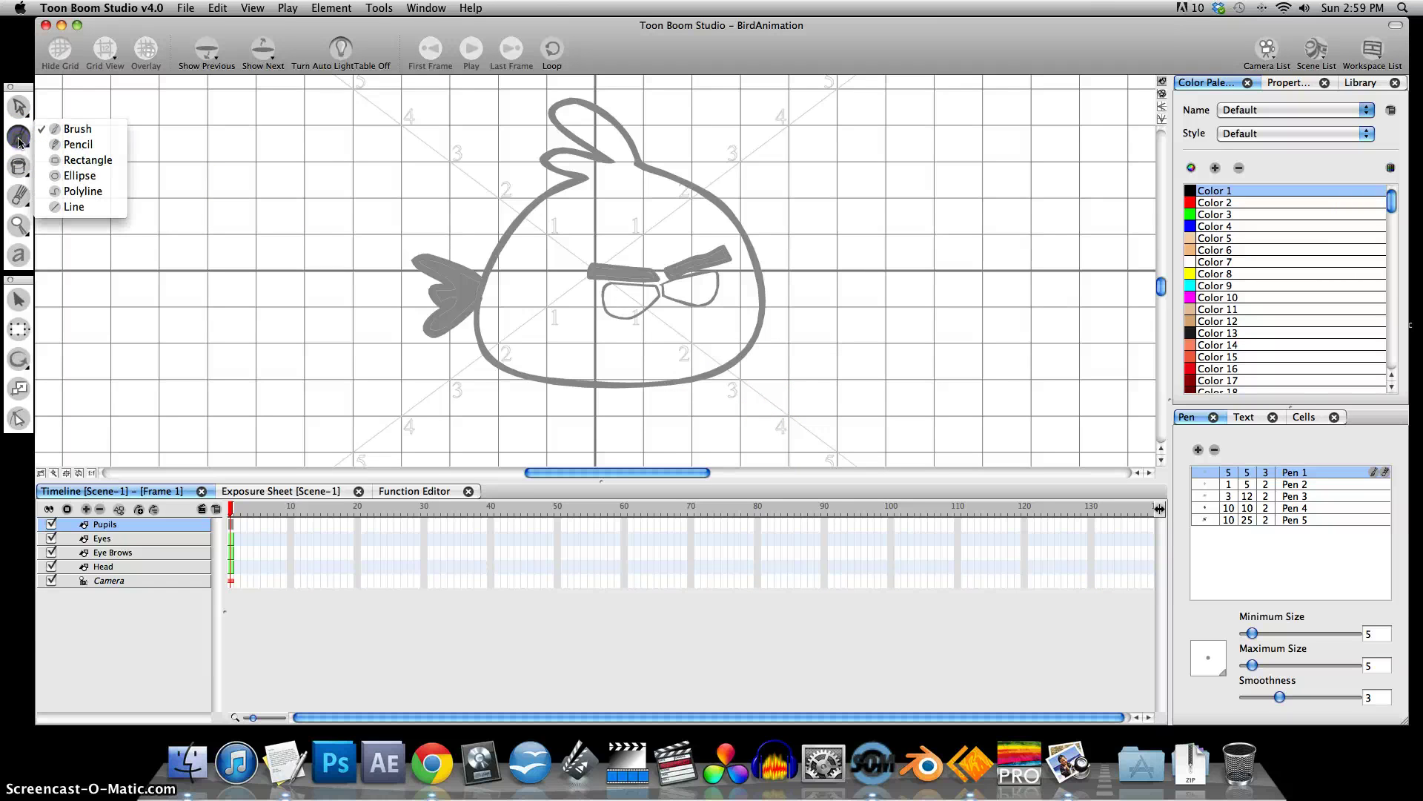
{"action": "left_click", "coordinate": [20, 140]}
{"action": "left_click", "coordinate": [20, 139]}
{"action": "left_click", "coordinate": [80, 176]}
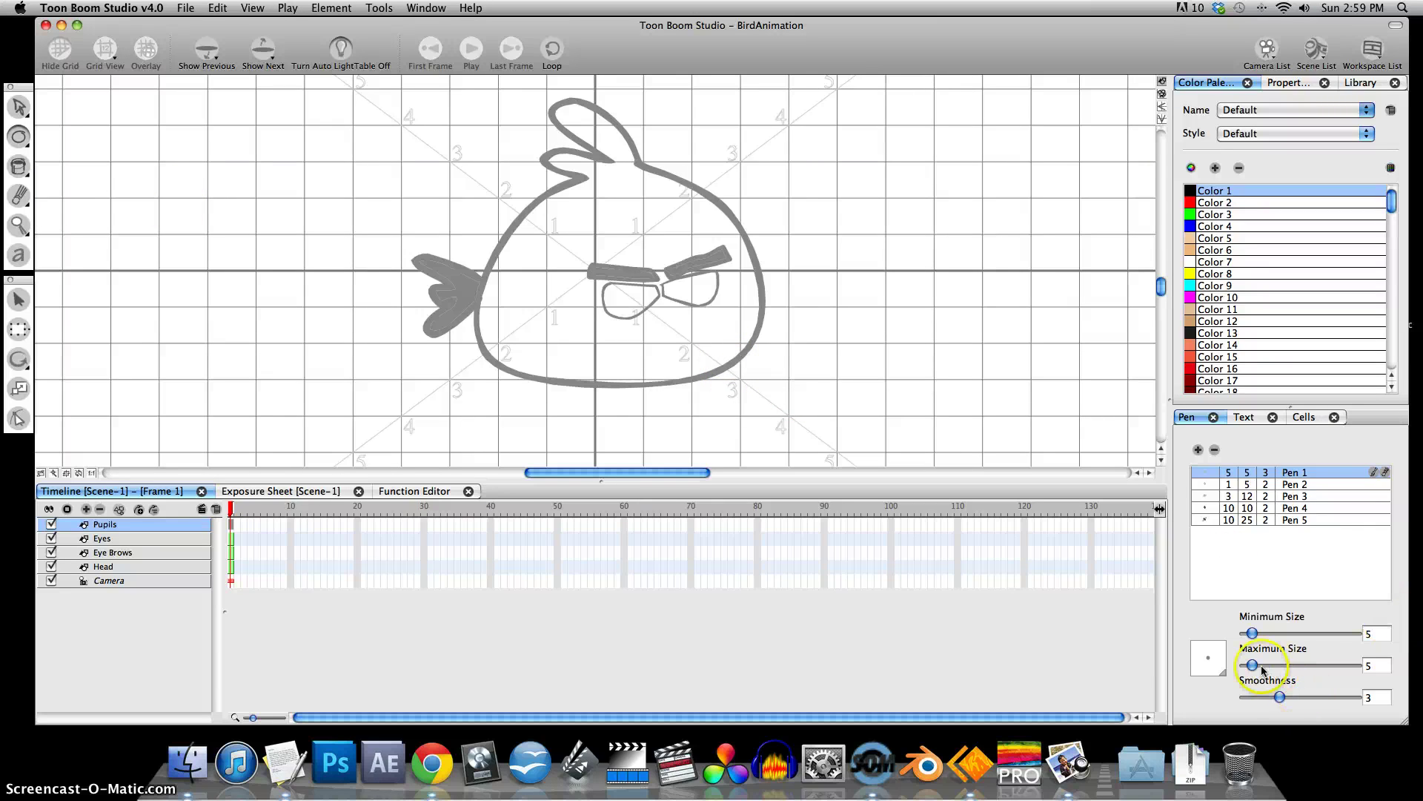
{"action": "left_click_drag", "start_coordinate": [1252, 665], "coordinate": [1266, 666]}
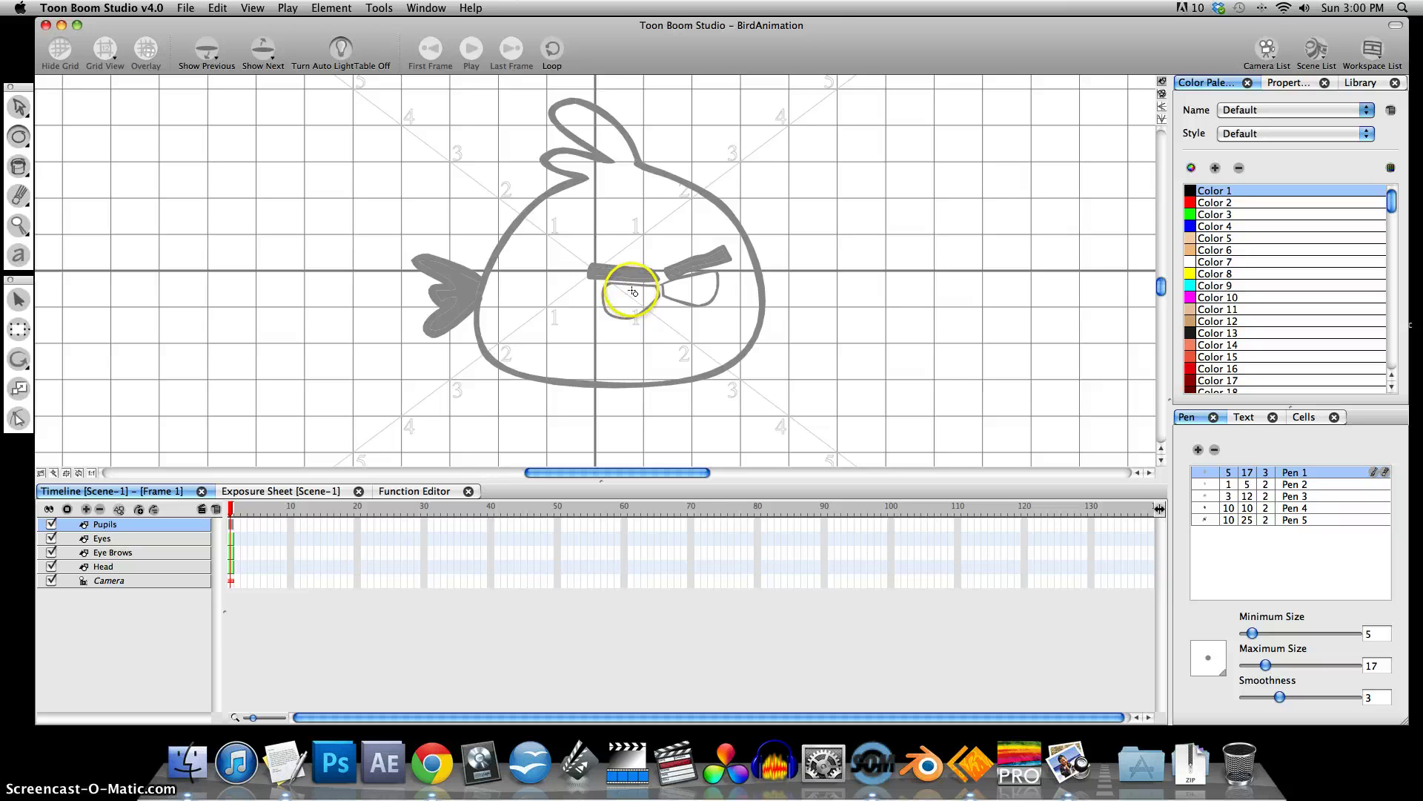
Draw a small black round pupil inside each of the bird's two eyes.
{"action": "left_click_drag", "start_coordinate": [635, 292], "coordinate": [633, 293]}
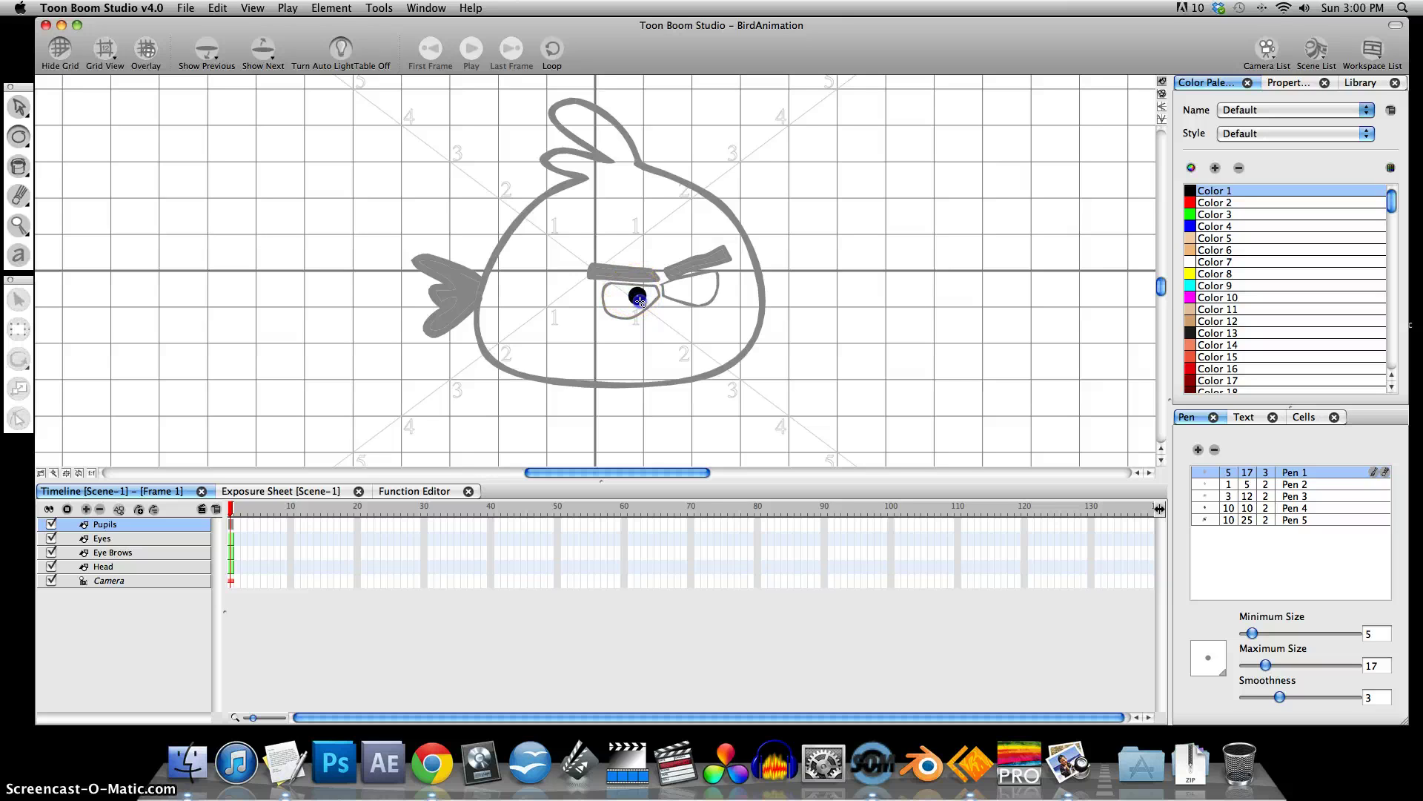
{"action": "left_click_drag", "start_coordinate": [639, 299], "coordinate": [642, 301]}
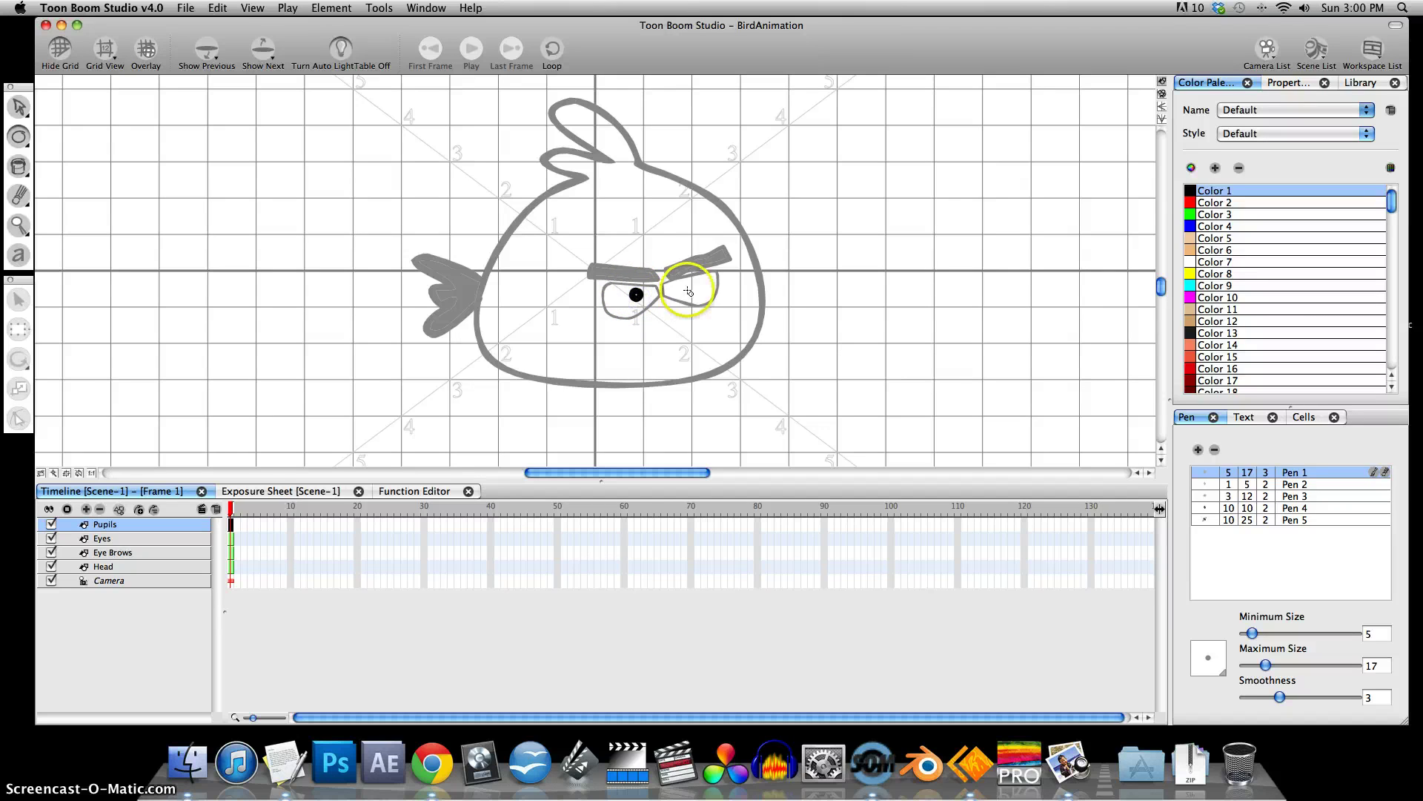
{"action": "left_click_drag", "start_coordinate": [682, 284], "coordinate": [686, 290]}
{"action": "left_click_drag", "start_coordinate": [686, 290], "coordinate": [686, 289]}
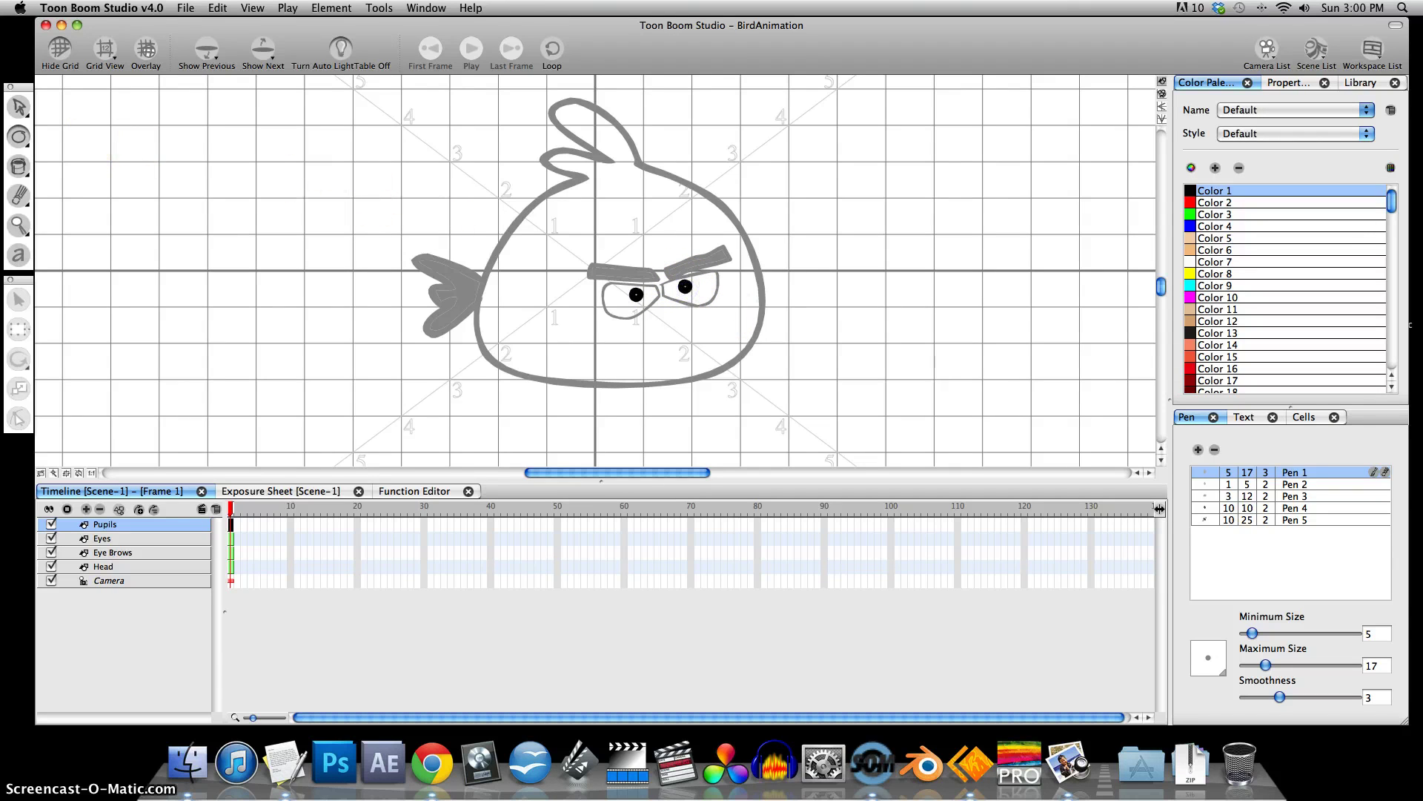
Move the right eye's pupil slightly to the right within the eye.
{"action": "left_click", "coordinate": [20, 106]}
{"action": "left_click", "coordinate": [642, 282]}
{"action": "left_click", "coordinate": [635, 294]}
{"action": "left_click", "coordinate": [685, 289]}
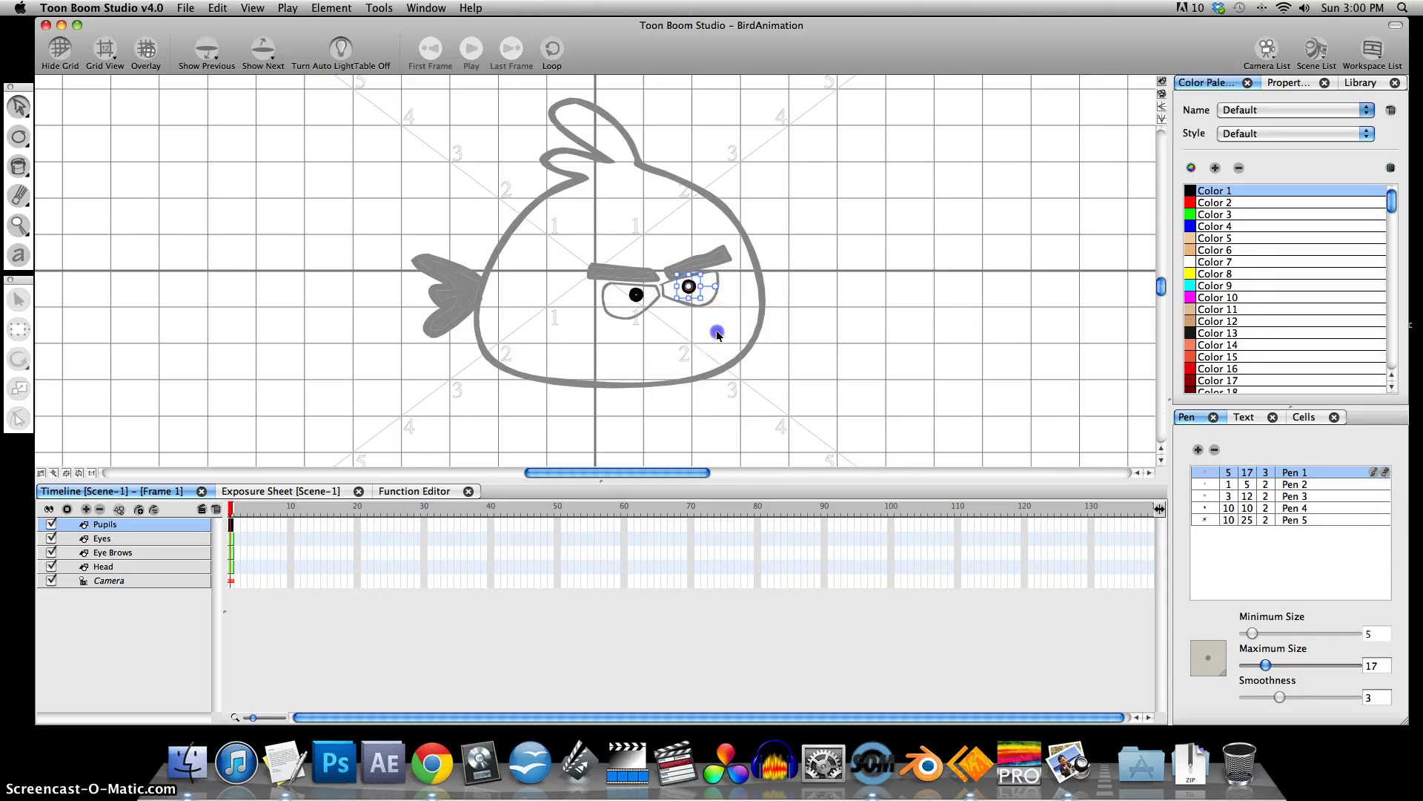
{"action": "left_click", "coordinate": [715, 353]}
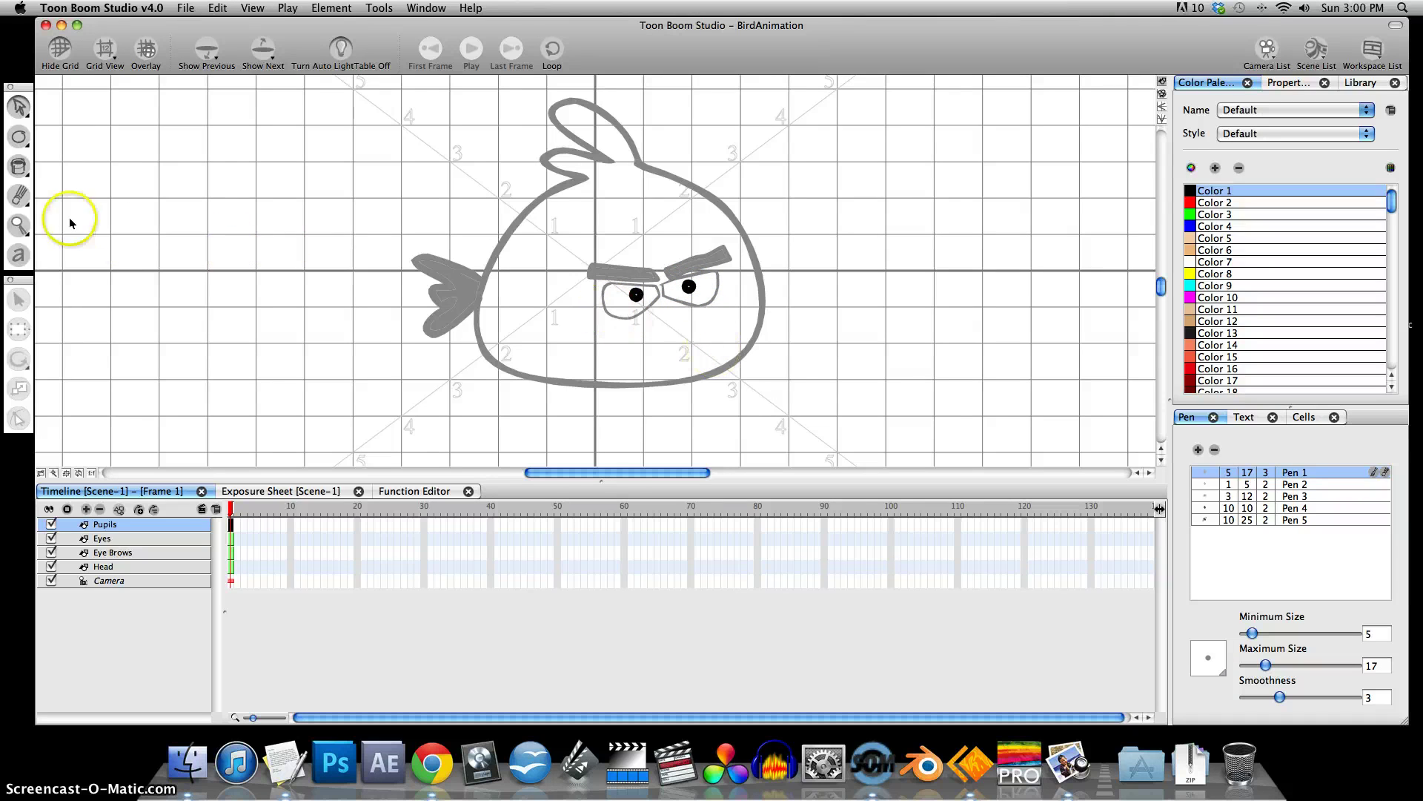
Fill the inside of both pupils with black Color 1.
{"action": "left_click", "coordinate": [19, 165]}
{"action": "left_click", "coordinate": [625, 276]}
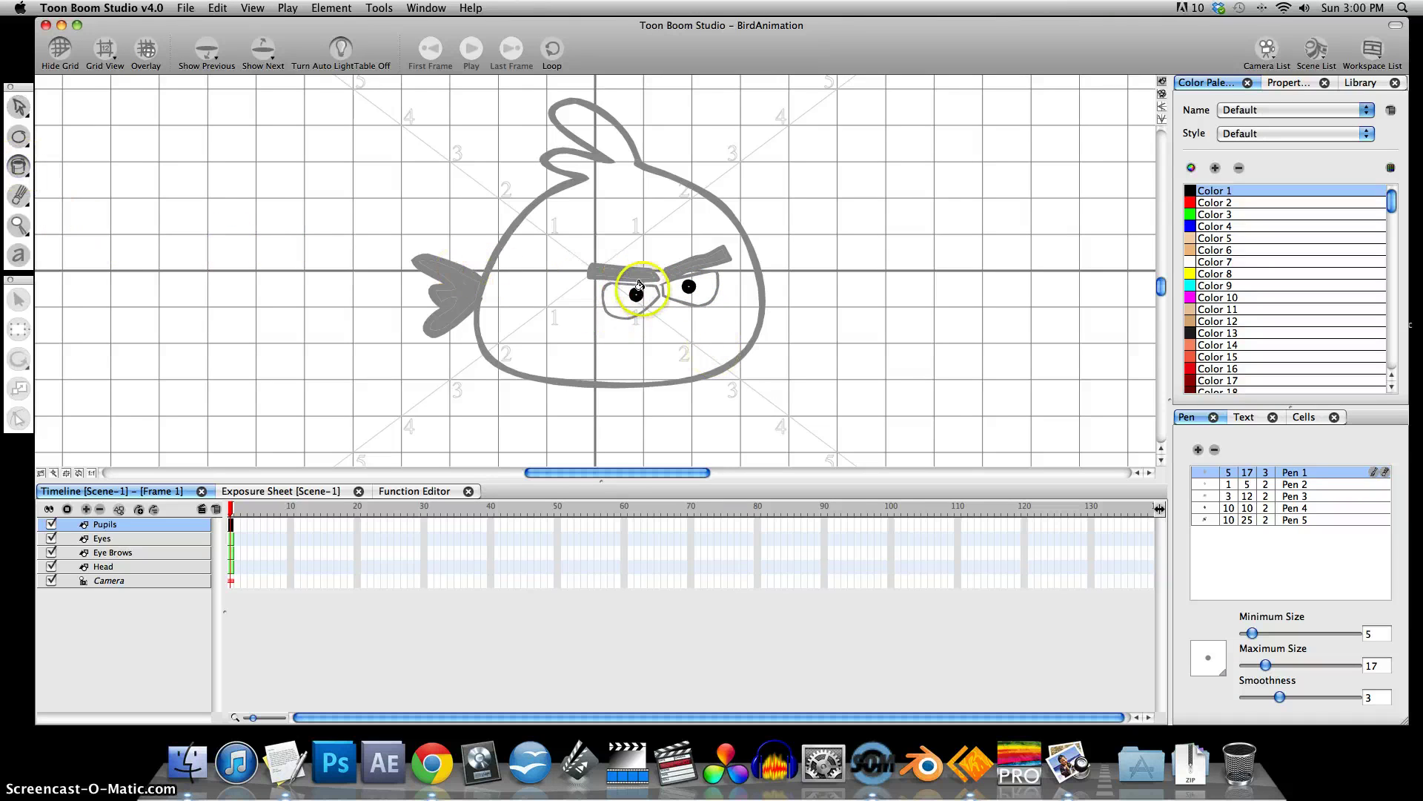
{"action": "key", "text": "z"}
{"action": "key", "text": "z"}
{"action": "key", "text": "z"}
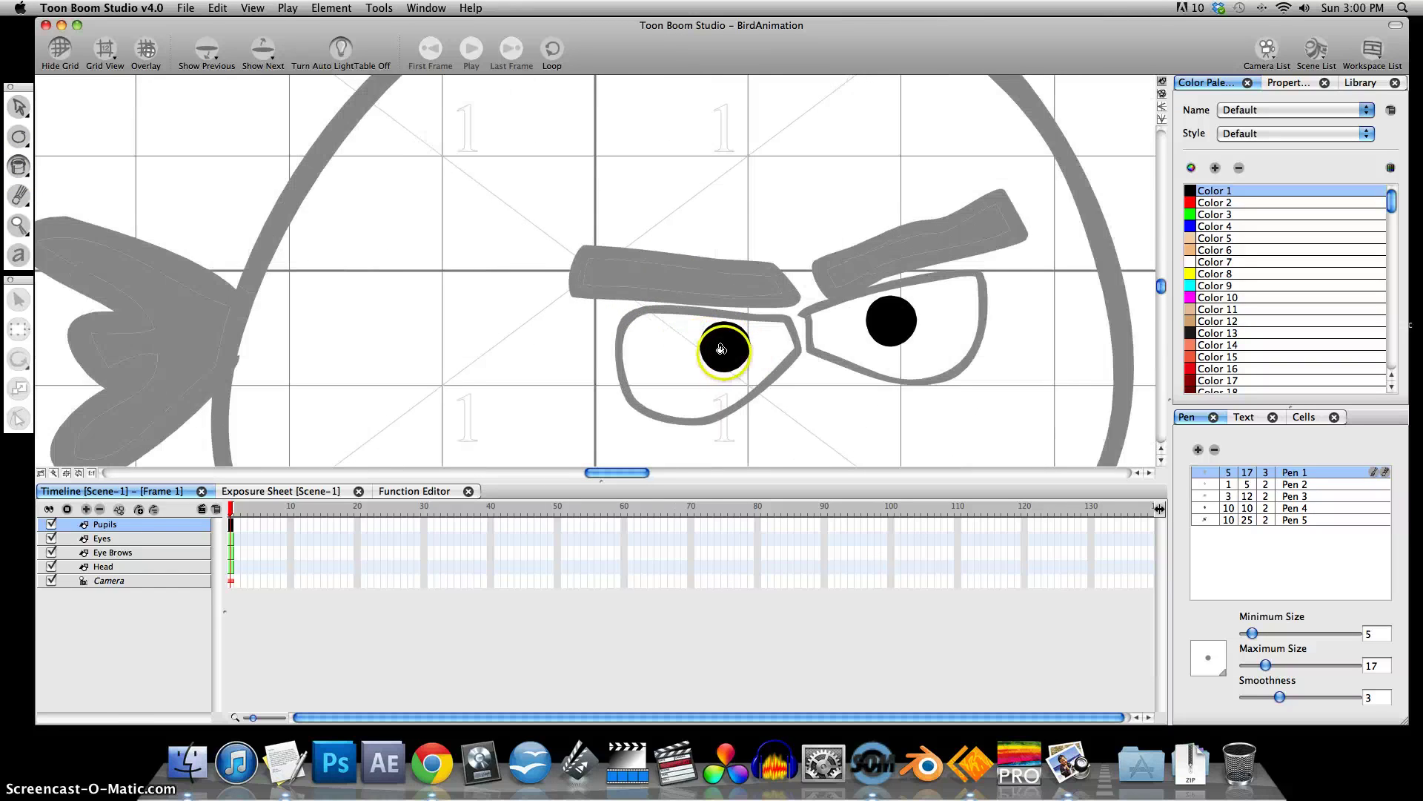
{"action": "key", "text": "2"}
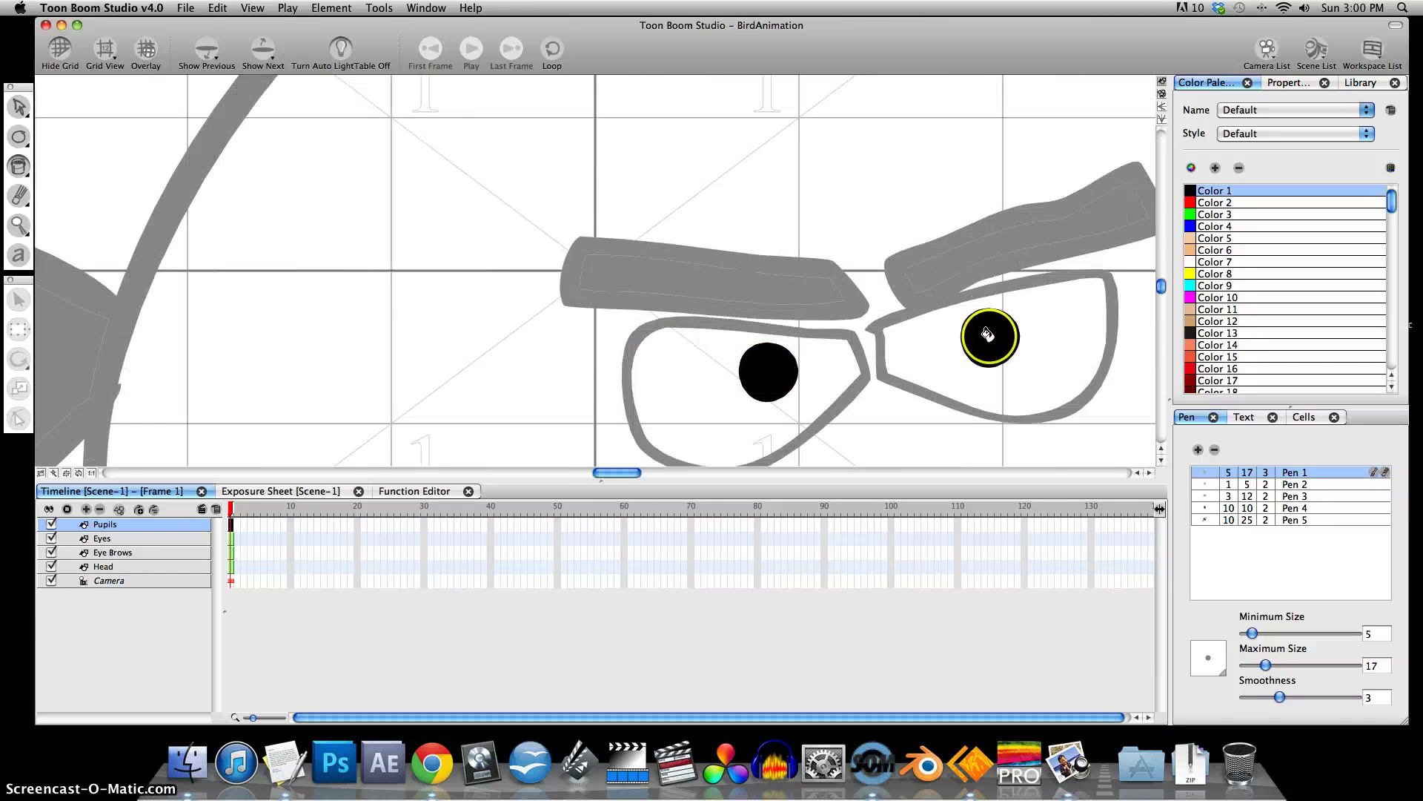
{"action": "left_click", "coordinate": [990, 338]}
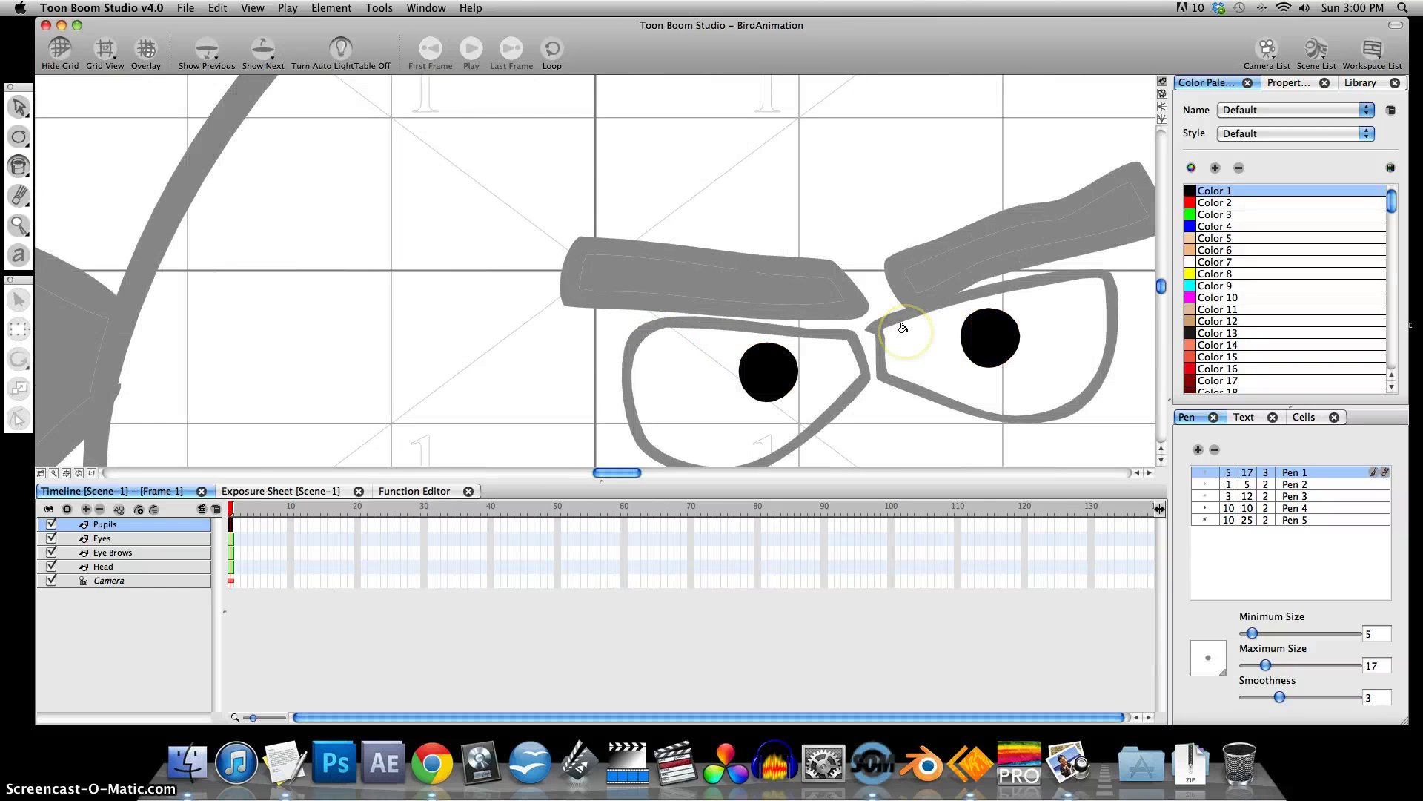
{"action": "key", "text": "1"}
{"action": "key", "text": "1"}
{"action": "key", "text": "1"}
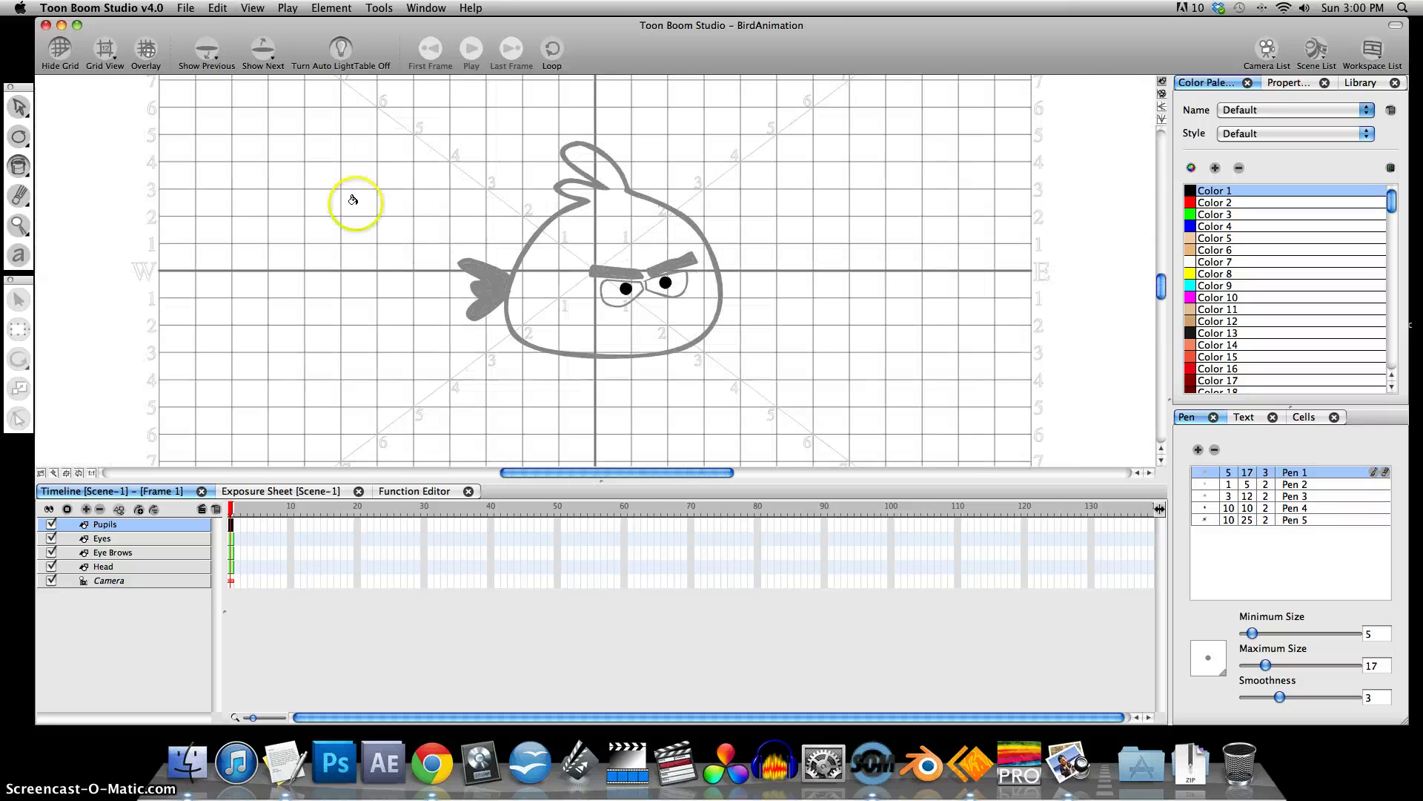
Add a new drawing element named Beak to the timeline.
{"action": "left_click", "coordinate": [19, 106]}
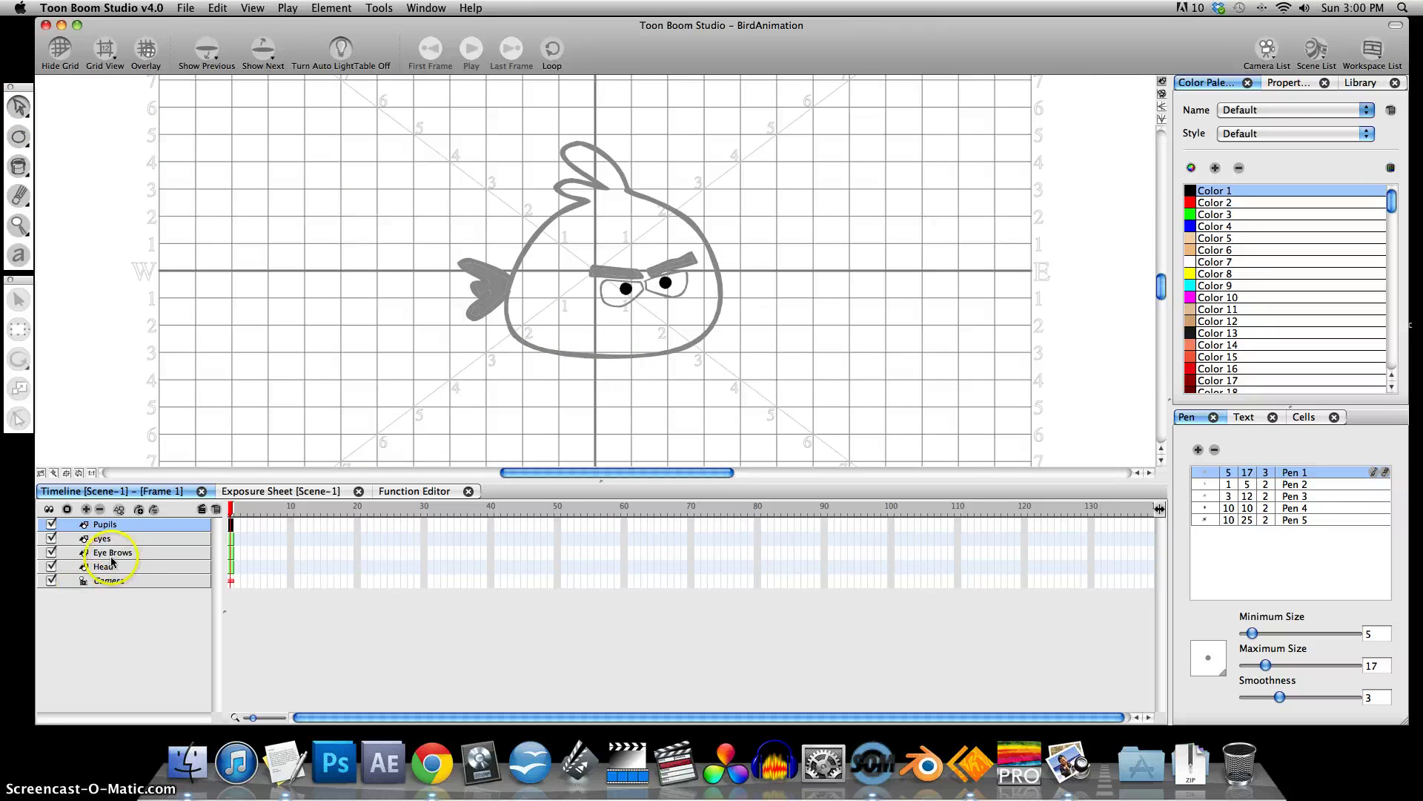
{"action": "left_click", "coordinate": [86, 509]}
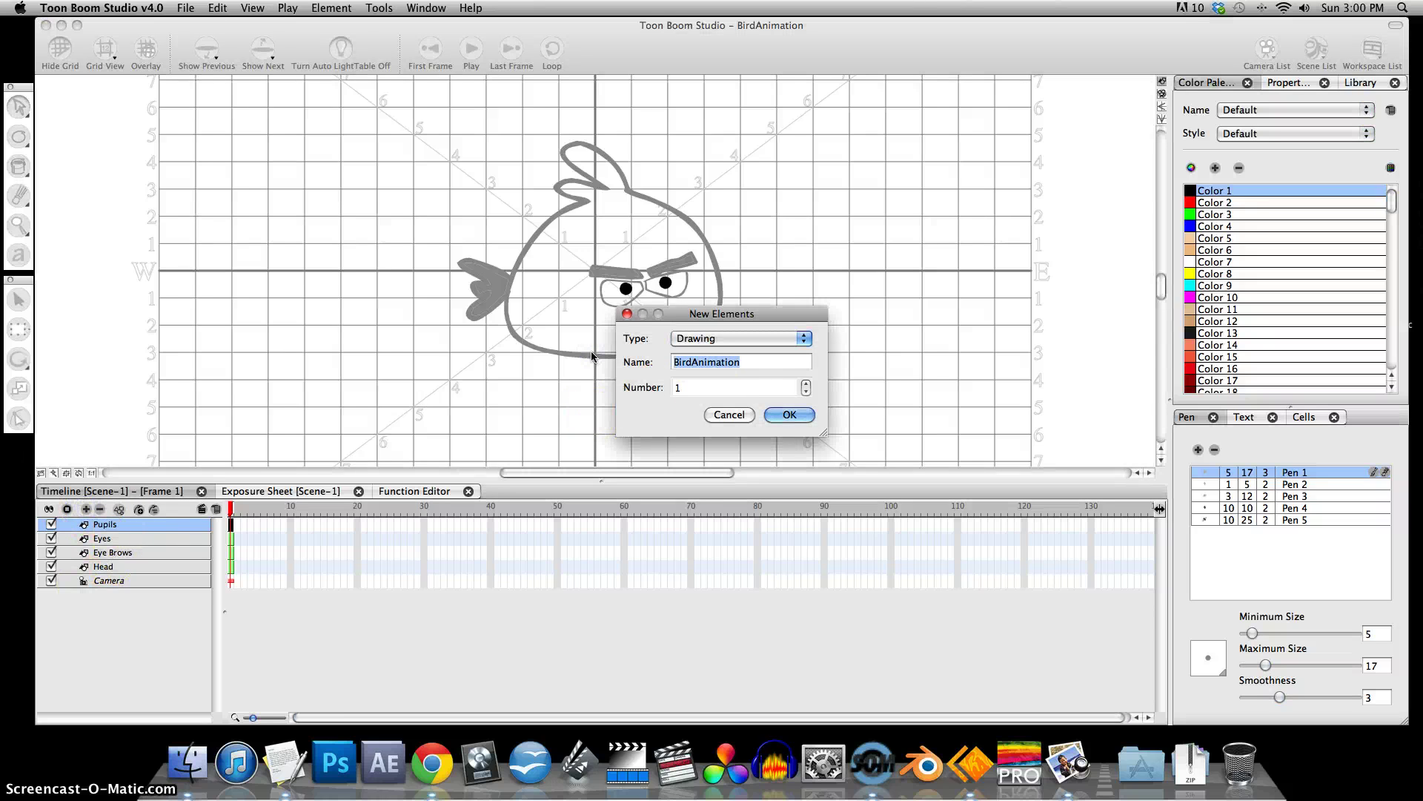
{"action": "type", "text": "Beak"}
{"action": "left_click", "coordinate": [786, 417]}
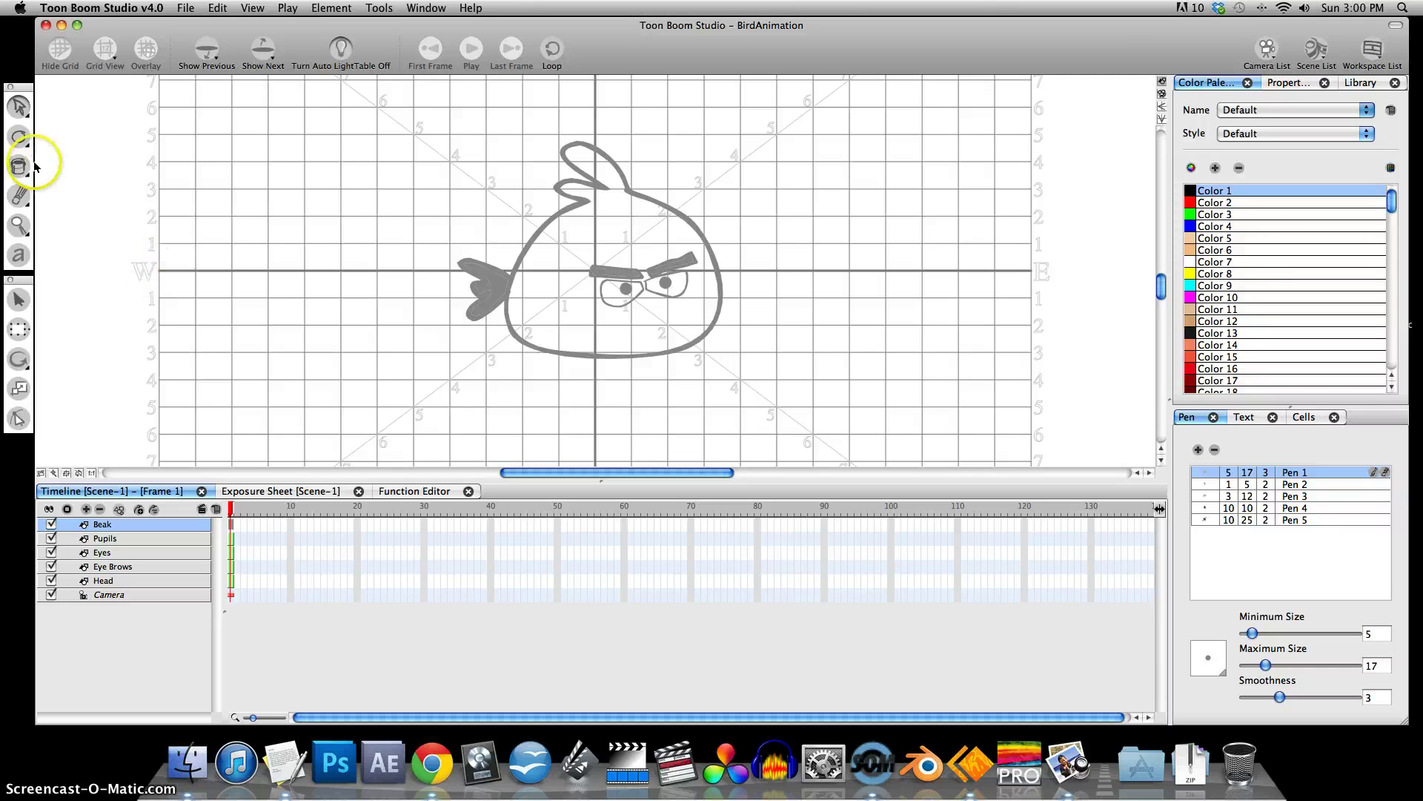
Switch to the Brush tool and set Pen 1's maximum size to 7 and smoothness to 5.
{"action": "left_click", "coordinate": [19, 138]}
{"action": "left_click_drag", "start_coordinate": [20, 138], "coordinate": [58, 89]}
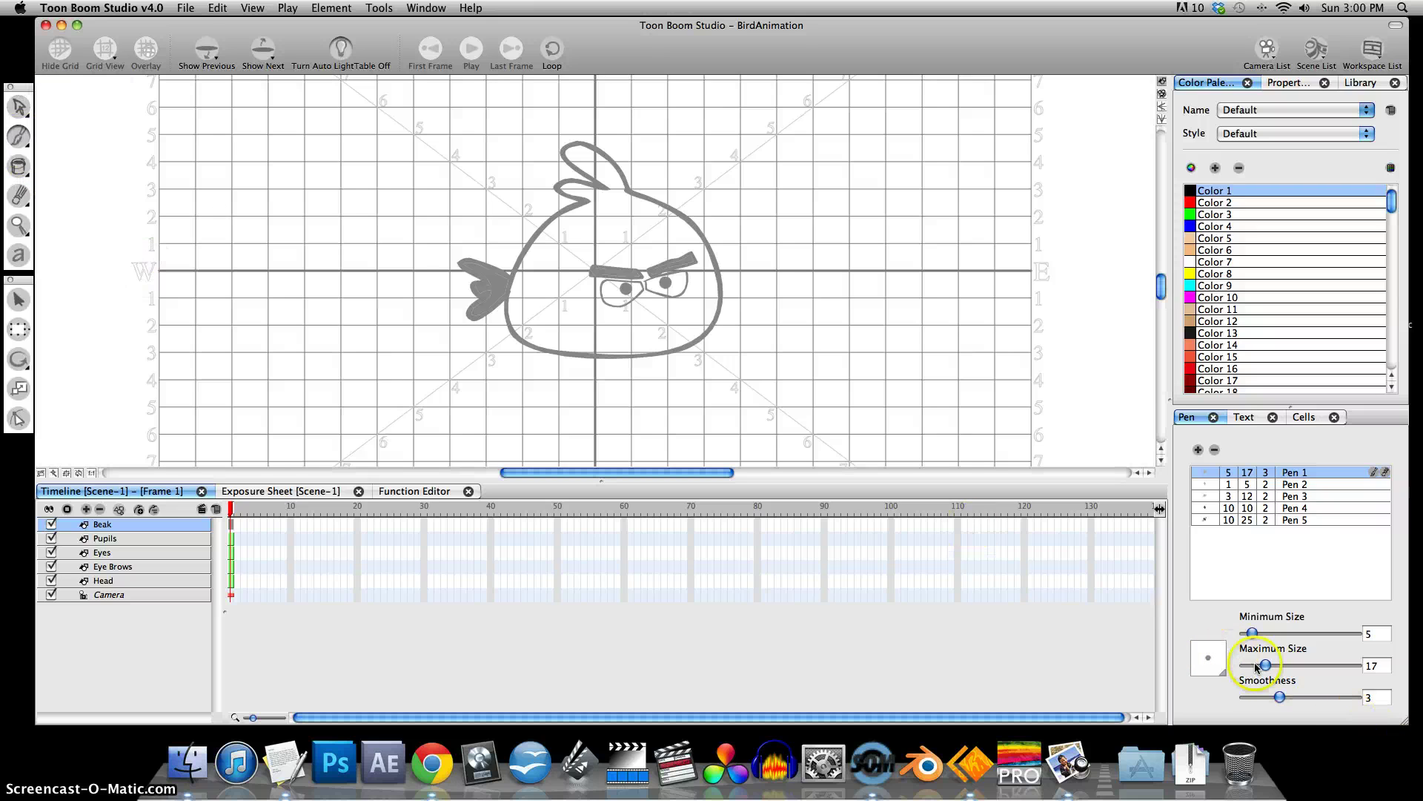
{"action": "left_click_drag", "start_coordinate": [1266, 665], "coordinate": [1257, 667]}
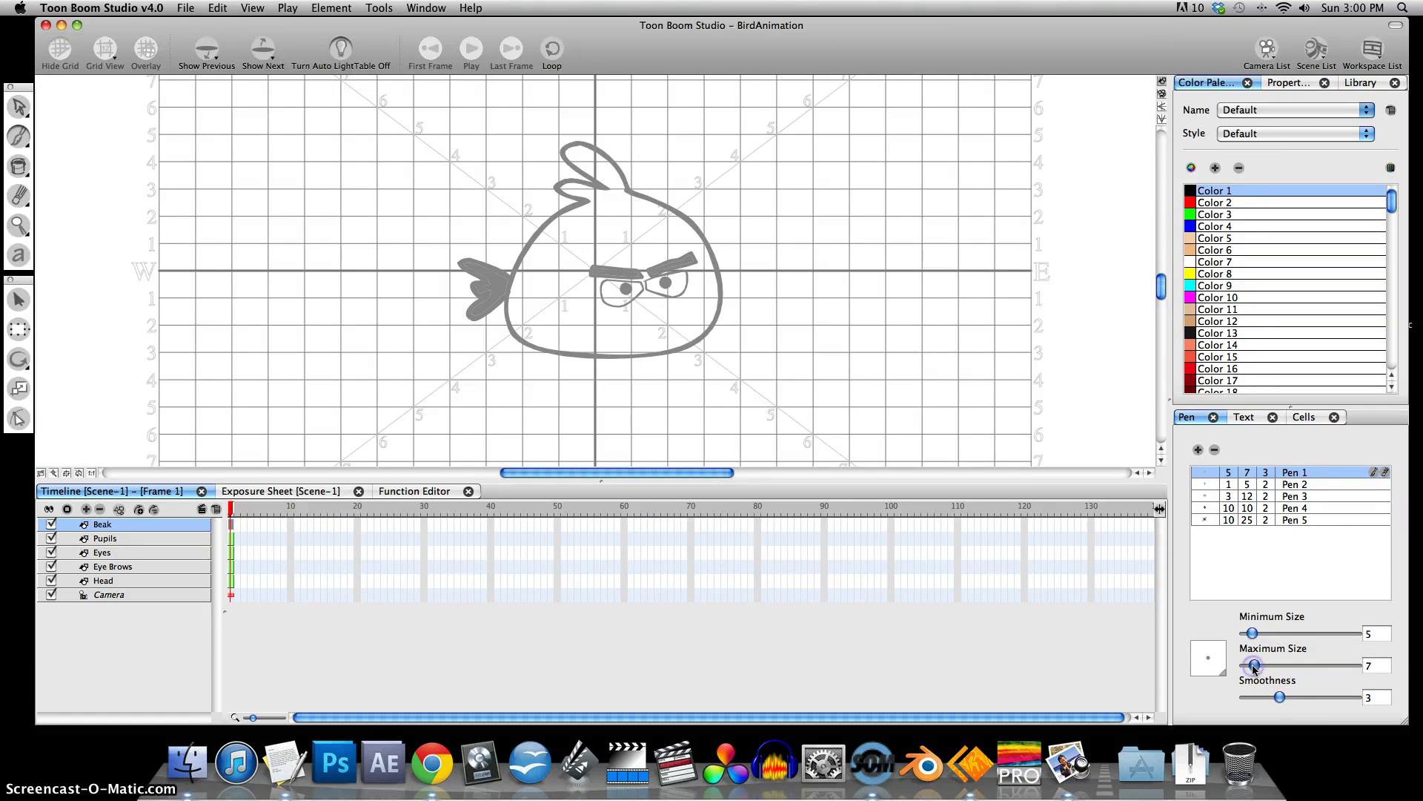
{"action": "left_click_drag", "start_coordinate": [1296, 698], "coordinate": [1302, 697]}
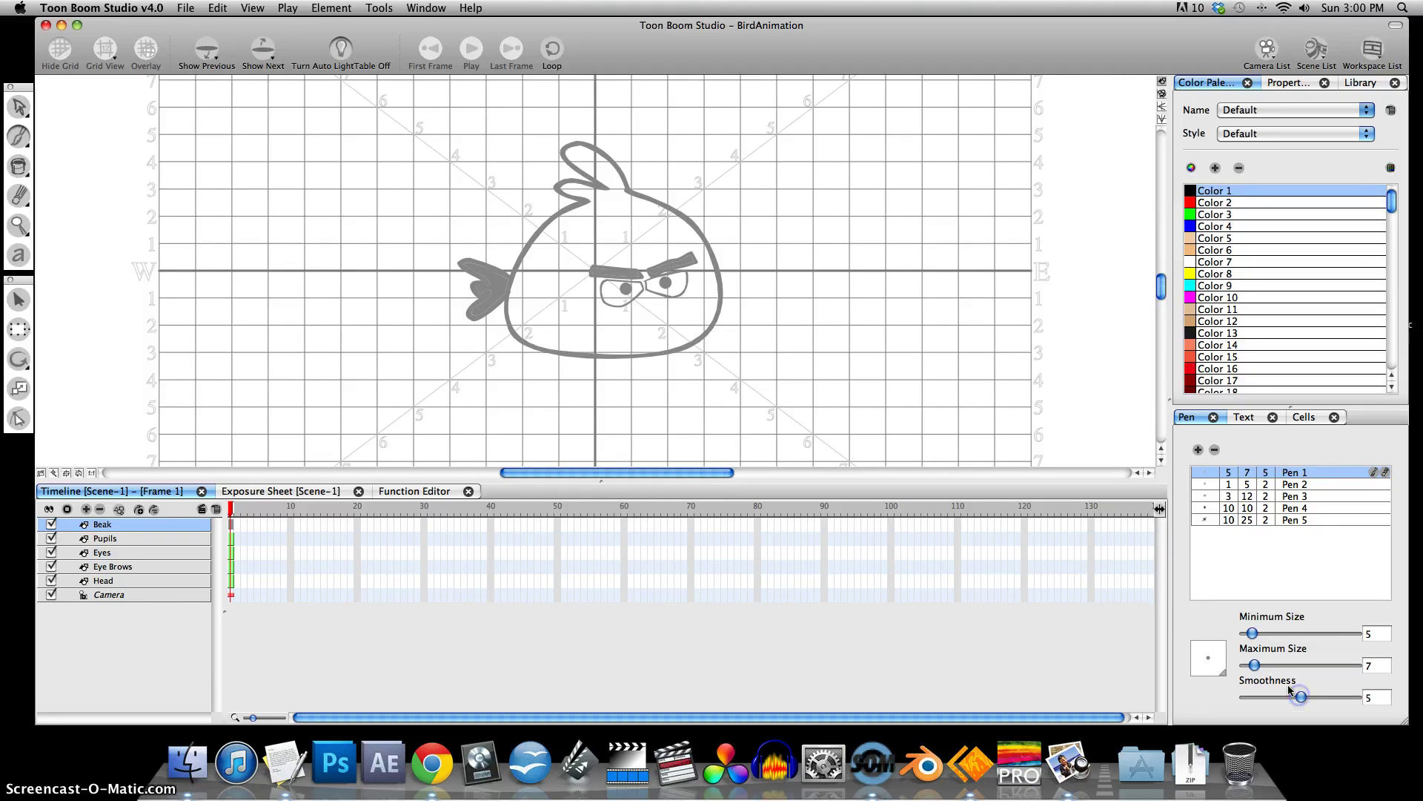
{"action": "mouse_move", "coordinate": [648, 291]}
{"action": "left_mouse_down"}
{"action": "mouse_move", "coordinate": [673, 305]}
{"action": "mouse_move", "coordinate": [637, 321]}
{"action": "mouse_move", "coordinate": [629, 309]}
{"action": "mouse_move", "coordinate": [650, 290]}
{"action": "left_mouse_up"}
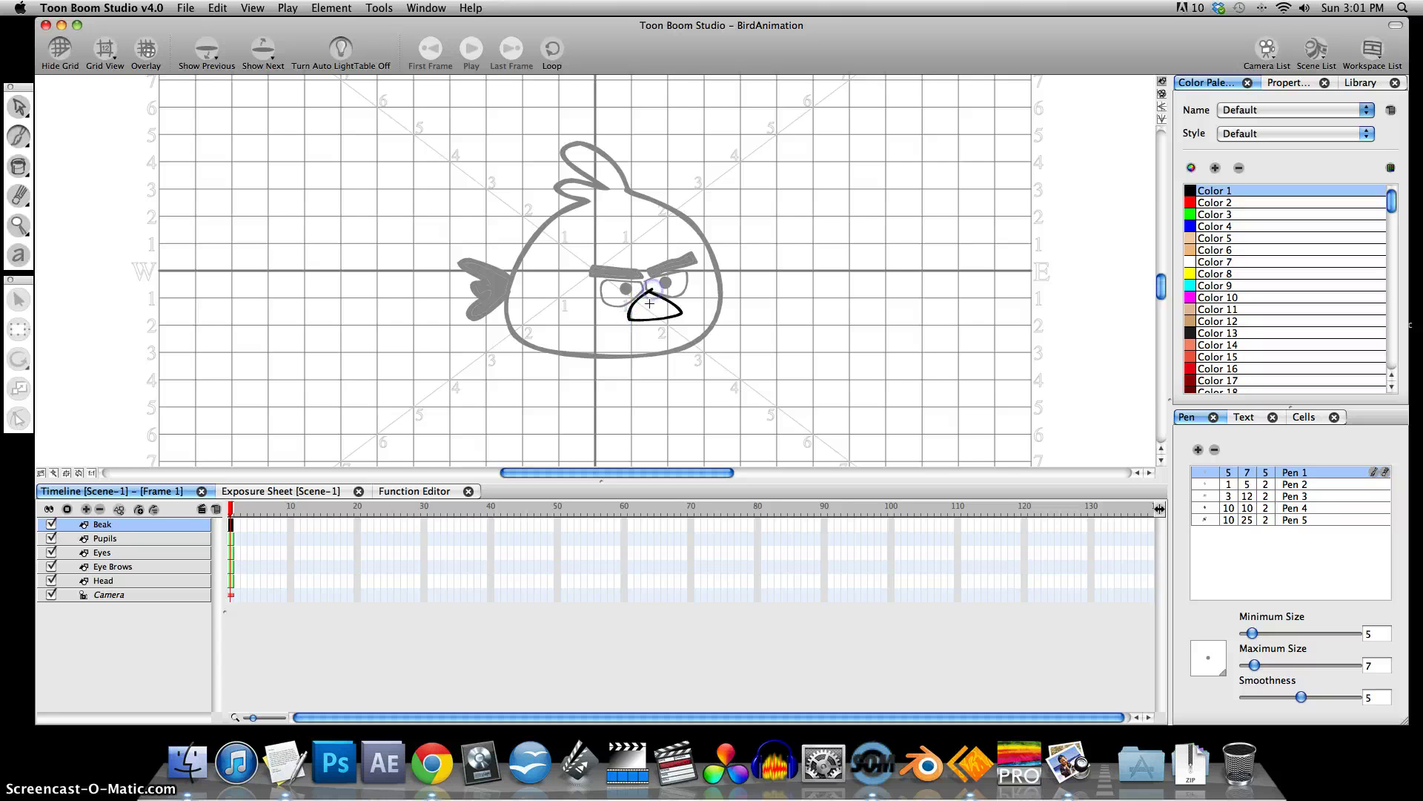
{"action": "left_click", "coordinate": [664, 326]}
{"action": "key", "text": "super+z"}
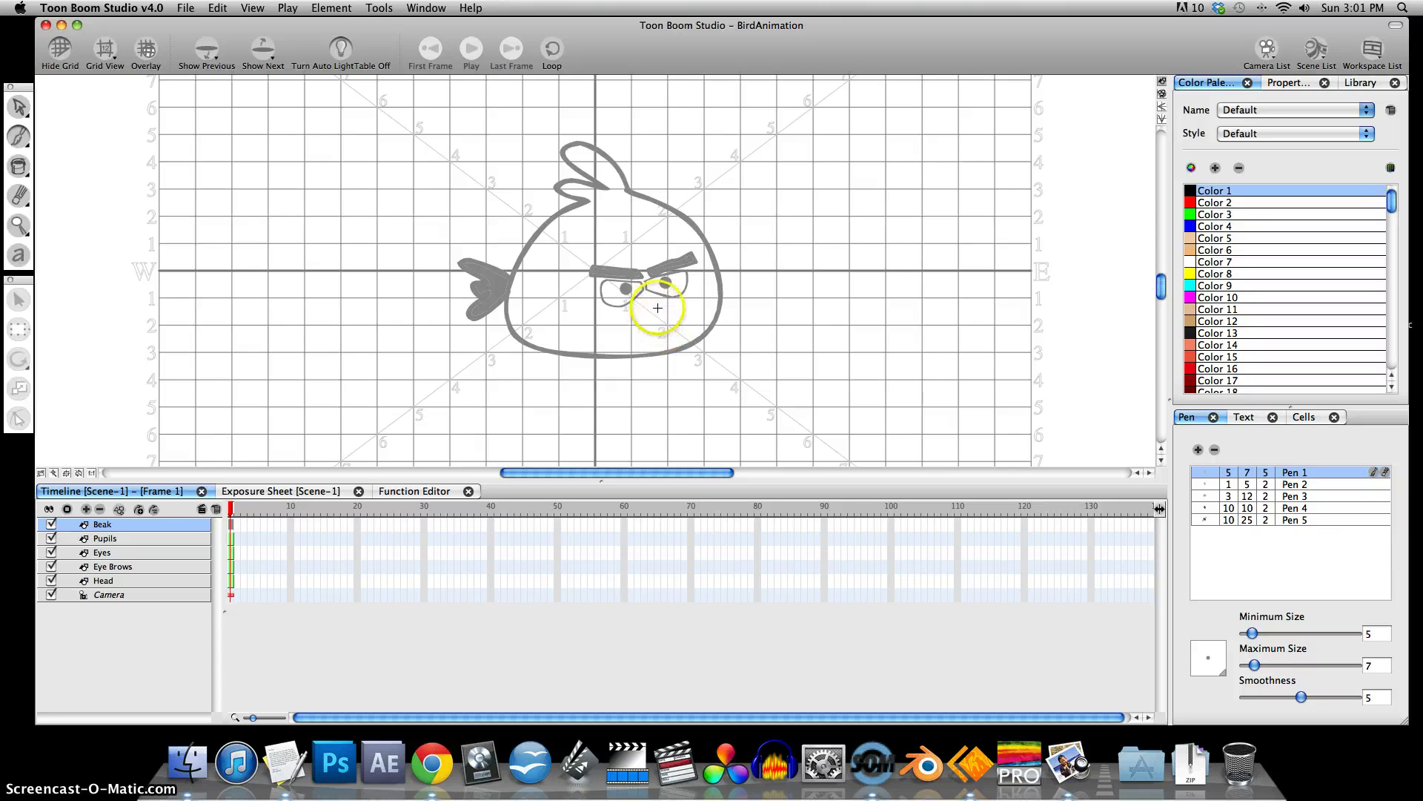
Draw the bird's two-part beak outline just below the eyes and preview the whole bird without the grid.
{"action": "mouse_move", "coordinate": [645, 292]}
{"action": "left_mouse_down"}
{"action": "mouse_move", "coordinate": [641, 328]}
{"action": "mouse_move", "coordinate": [676, 321]}
{"action": "mouse_move", "coordinate": [671, 304]}
{"action": "mouse_move", "coordinate": [648, 292]}
{"action": "mouse_move", "coordinate": [630, 327]}
{"action": "mouse_move", "coordinate": [678, 317]}
{"action": "left_mouse_up"}
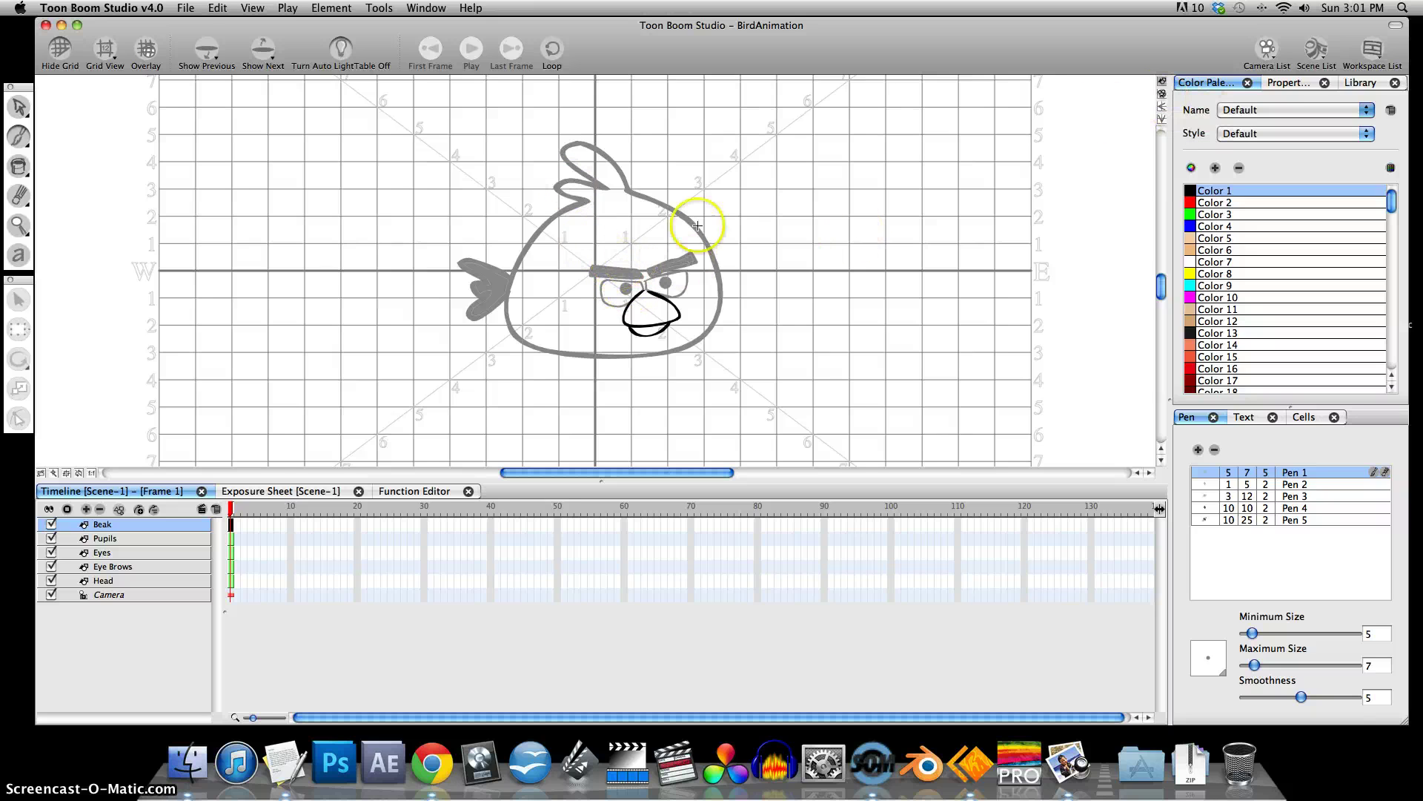
{"action": "left_click", "coordinate": [1162, 94]}
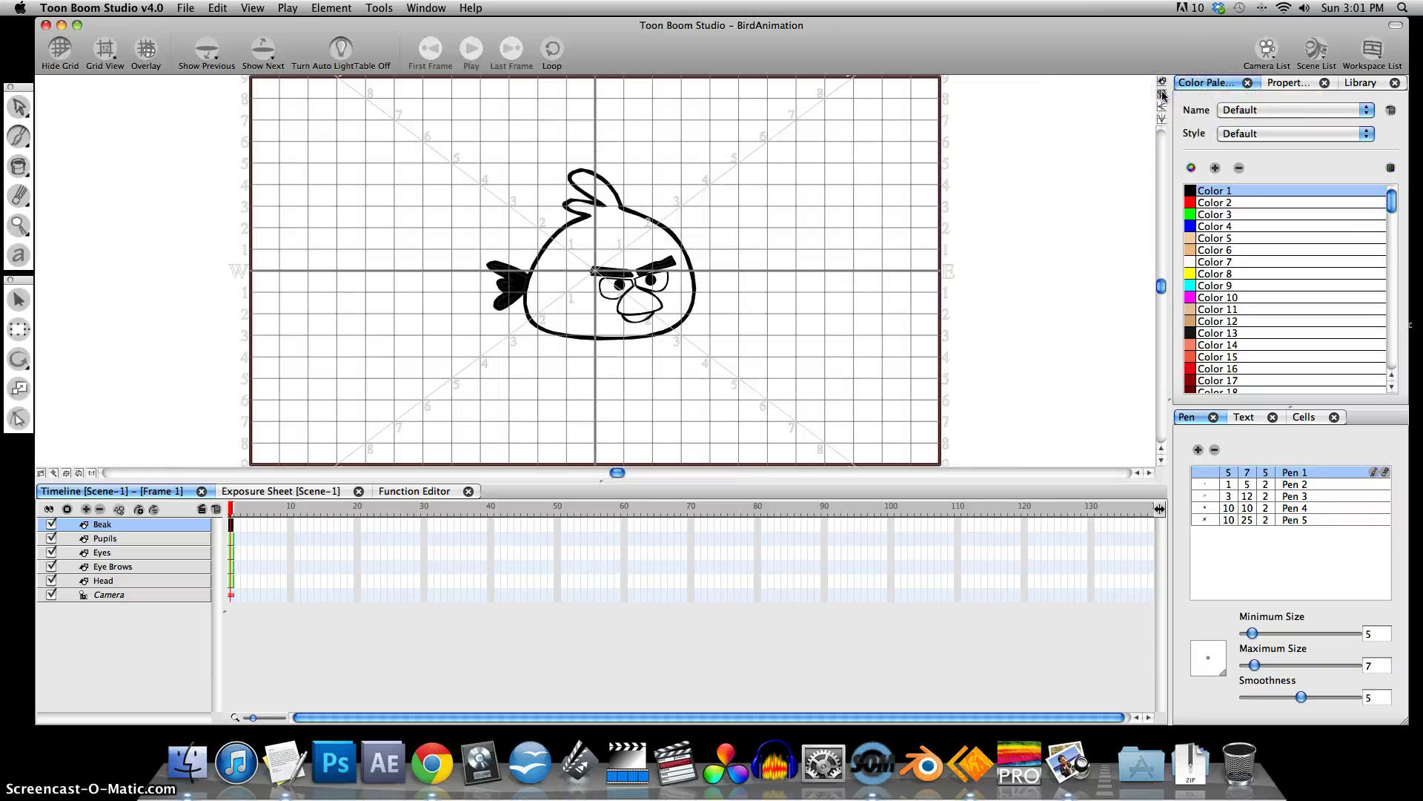
{"action": "left_click", "coordinate": [58, 49]}
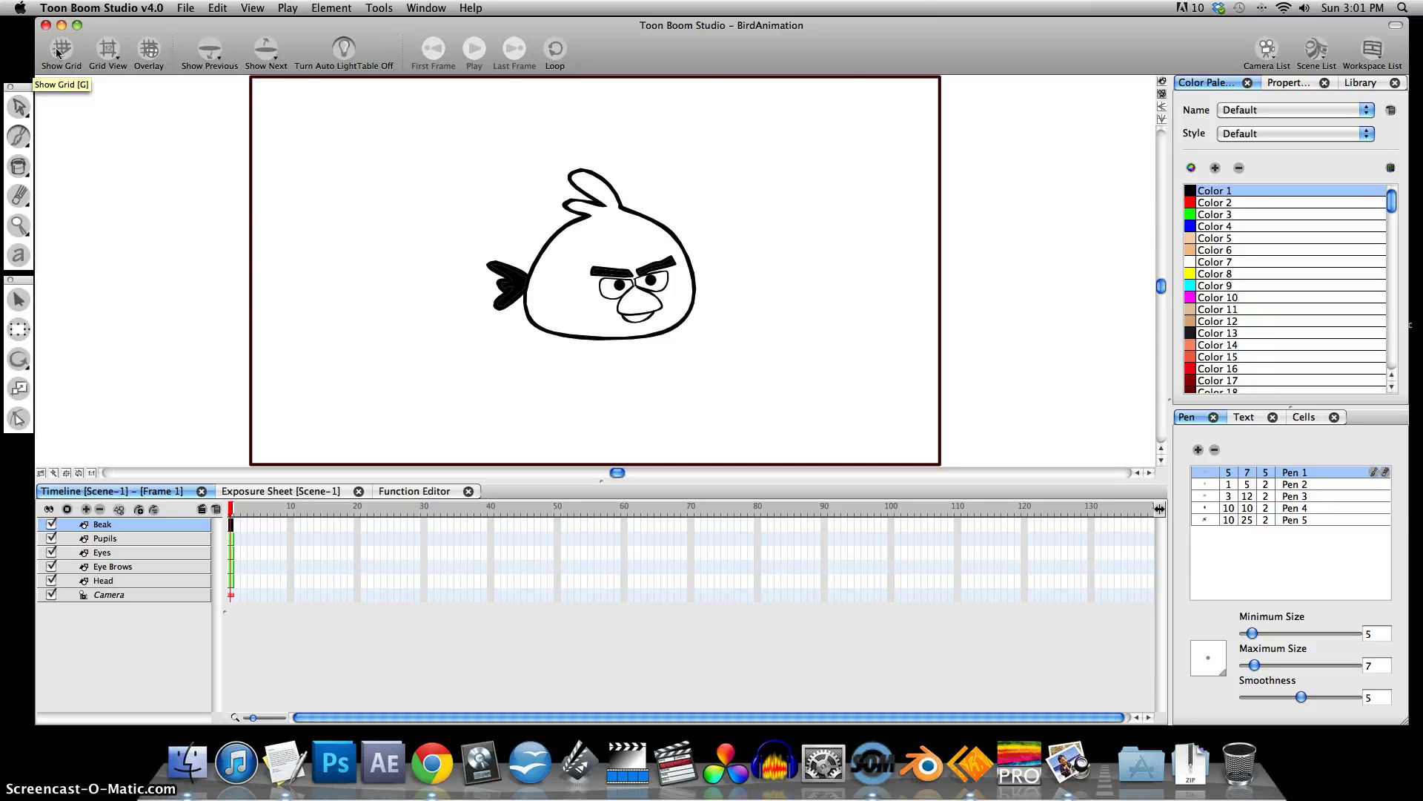
{"action": "left_click", "coordinate": [58, 49]}
{"action": "left_click", "coordinate": [1162, 81]}
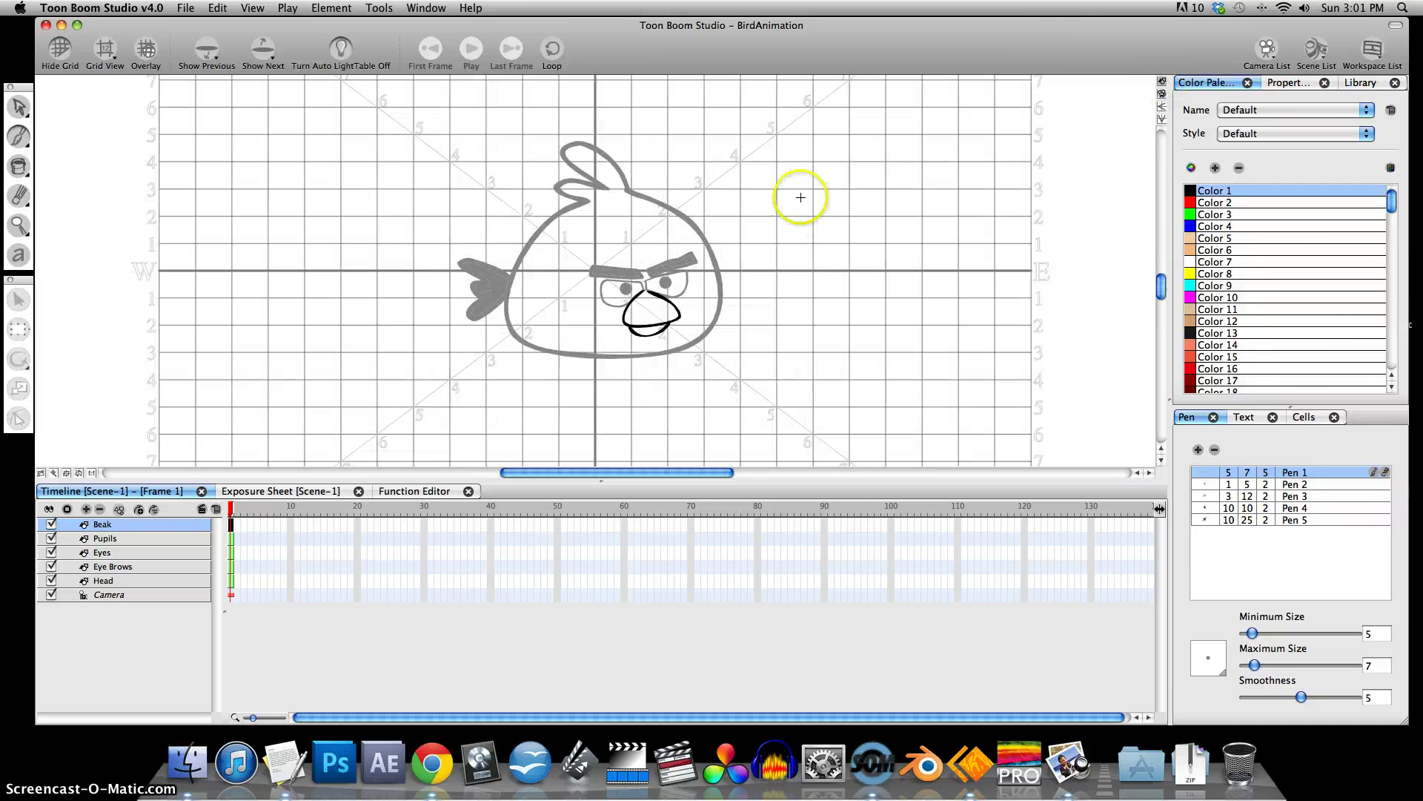
Select the Head element and set the Brush's Pen 1 to minimum size 2 and maximum size 3.
{"action": "left_click", "coordinate": [103, 584]}
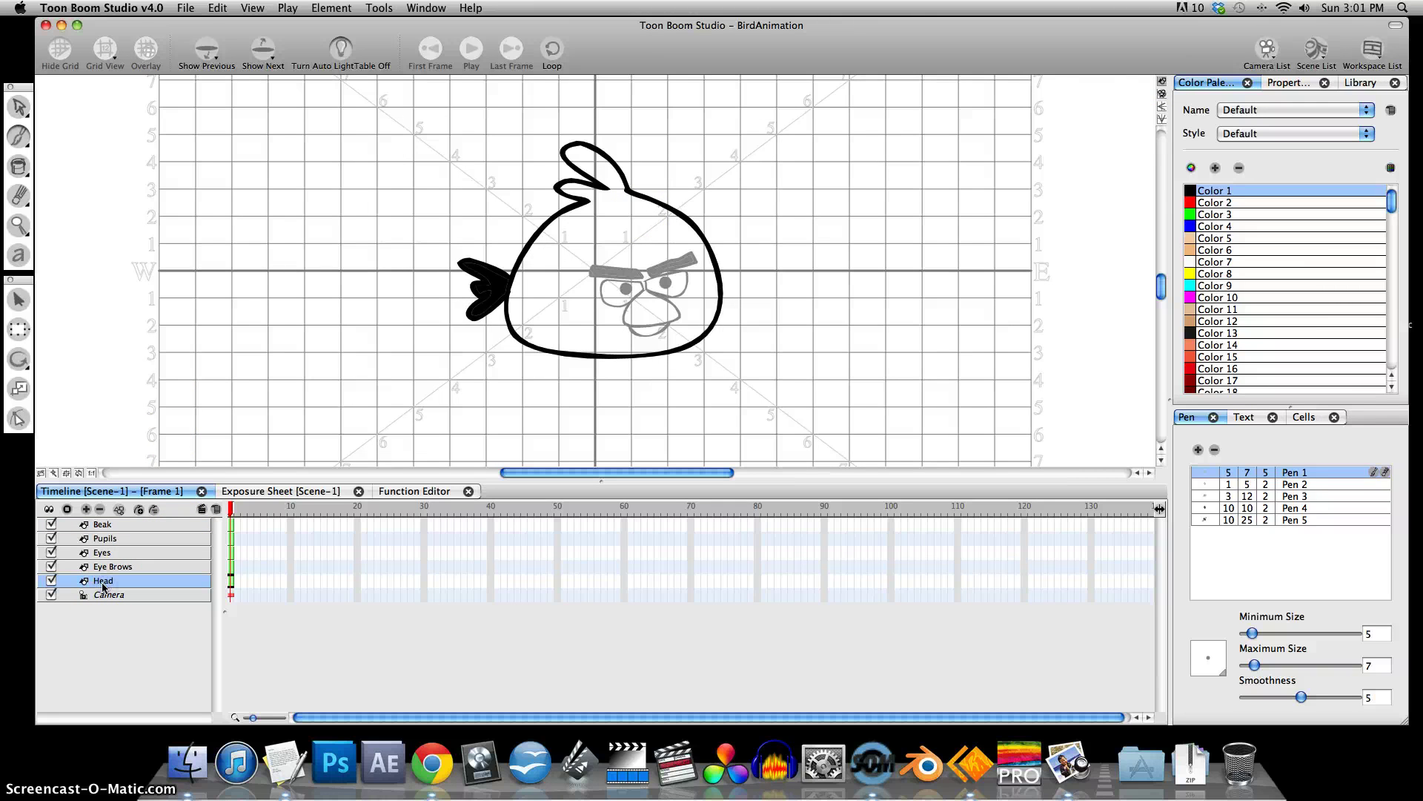
{"action": "left_click", "coordinate": [19, 140]}
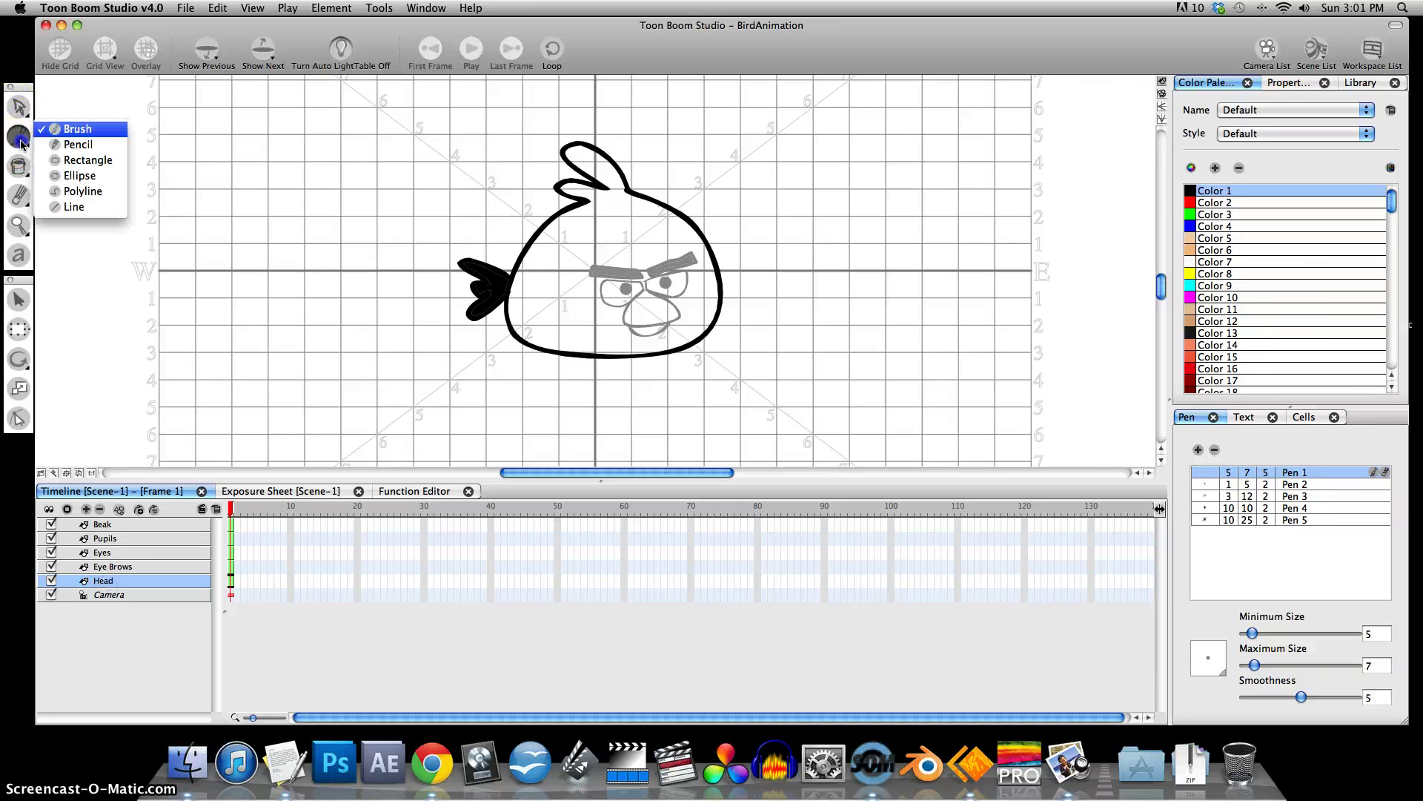
{"action": "left_click", "coordinate": [65, 132]}
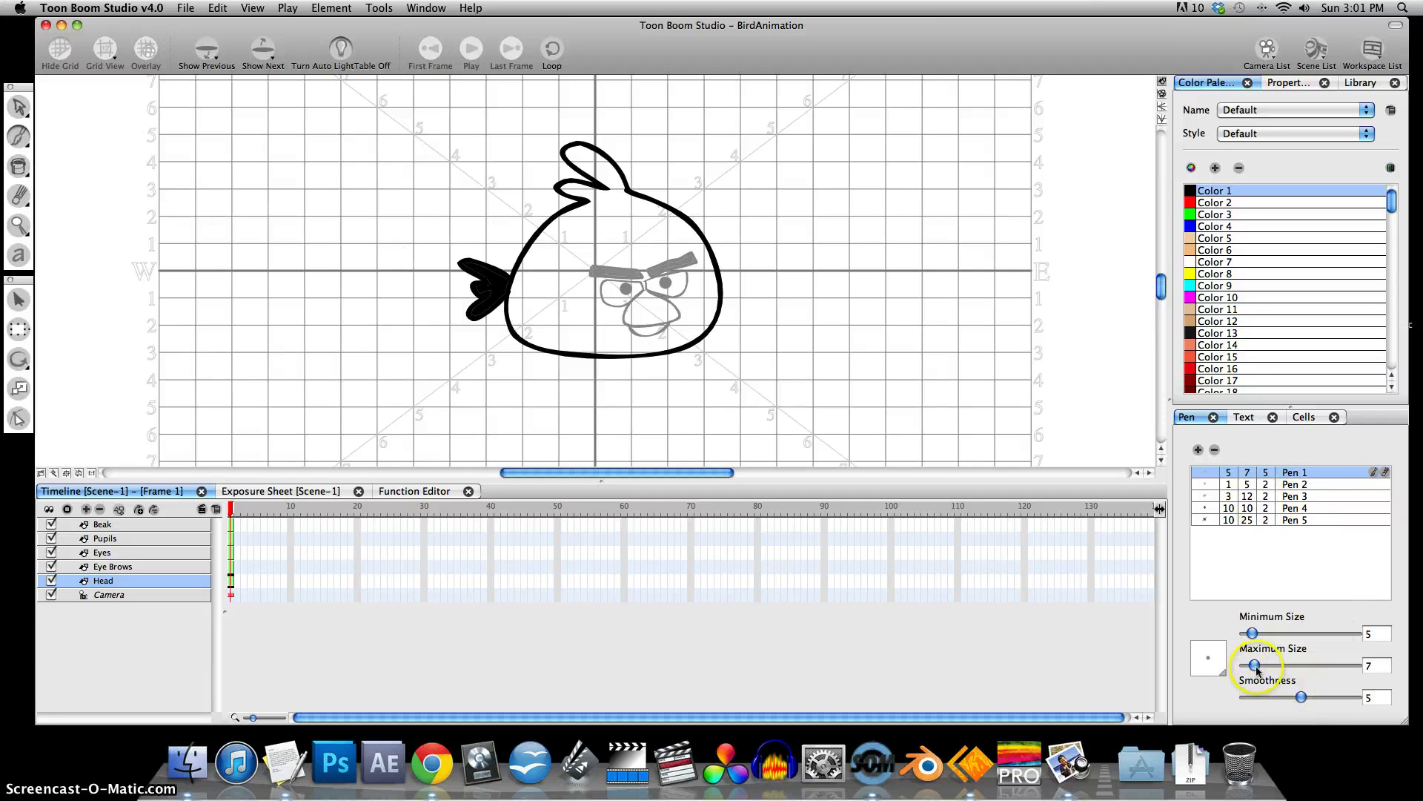
{"action": "left_click_drag", "start_coordinate": [1254, 665], "coordinate": [1252, 665]}
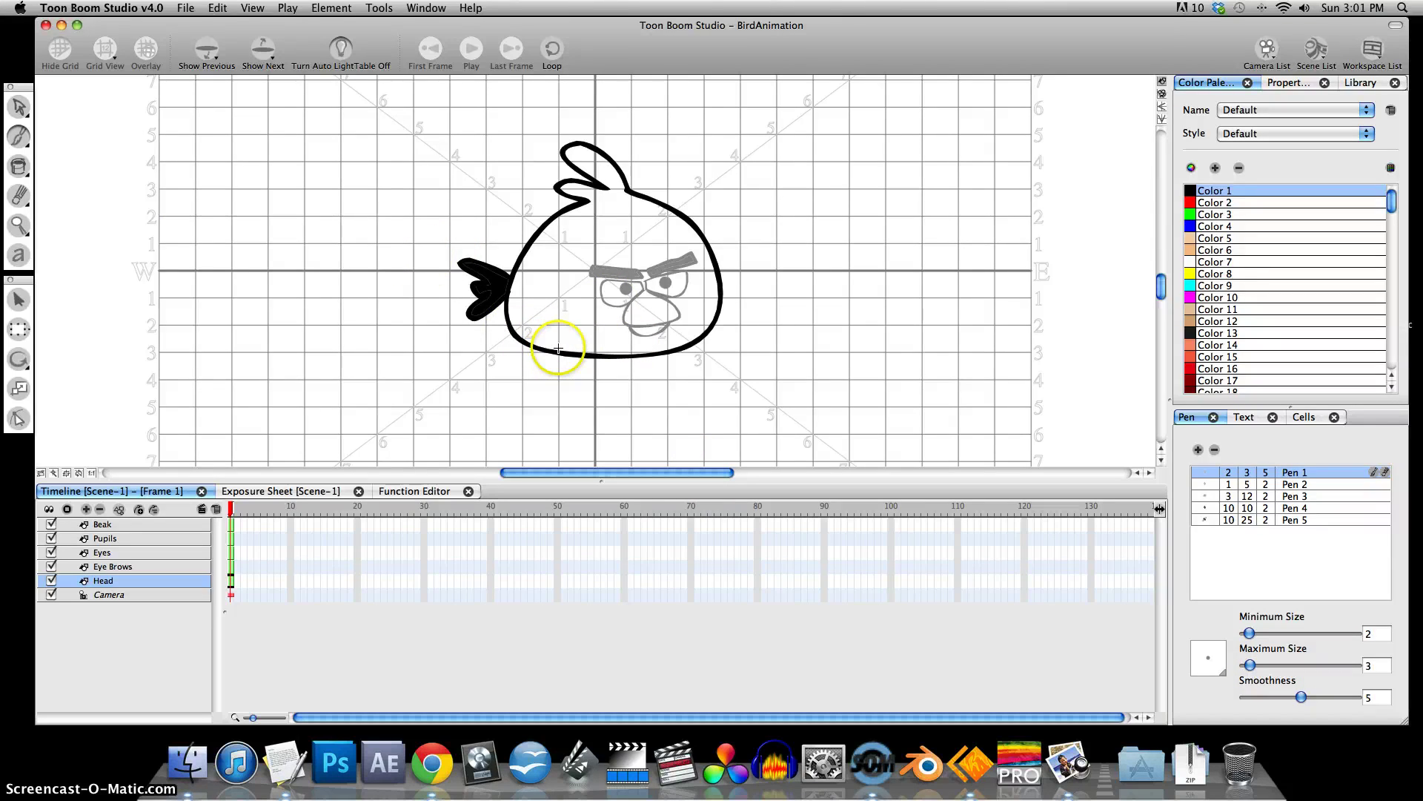
Draw a thin curved belly line across the lower head, three oval spots on its left side and one on its right.
{"action": "mouse_move", "coordinate": [558, 351]}
{"action": "left_mouse_down"}
{"action": "mouse_move", "coordinate": [651, 321]}
{"action": "mouse_move", "coordinate": [682, 345]}
{"action": "left_mouse_up"}
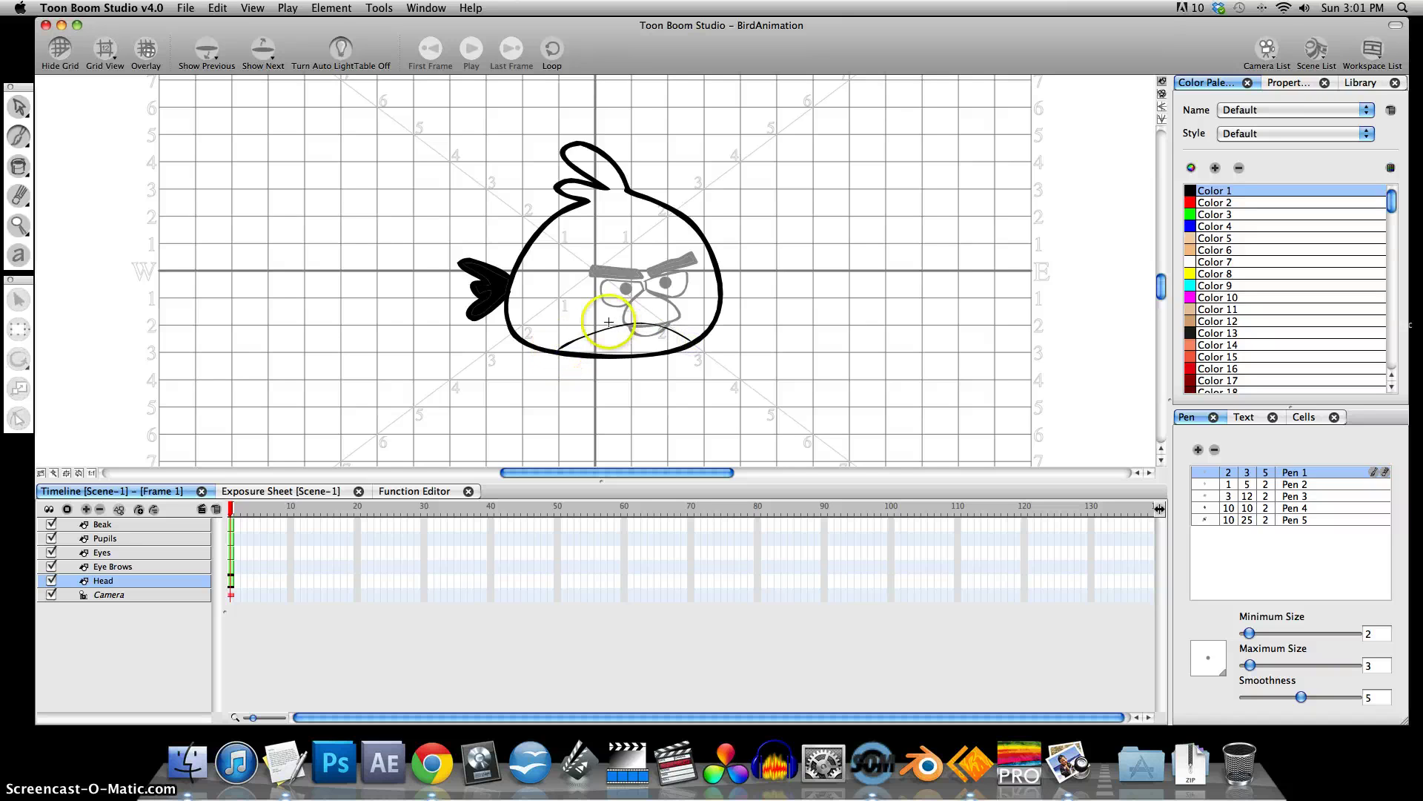
{"action": "left_click_drag", "start_coordinate": [597, 295], "coordinate": [599, 291]}
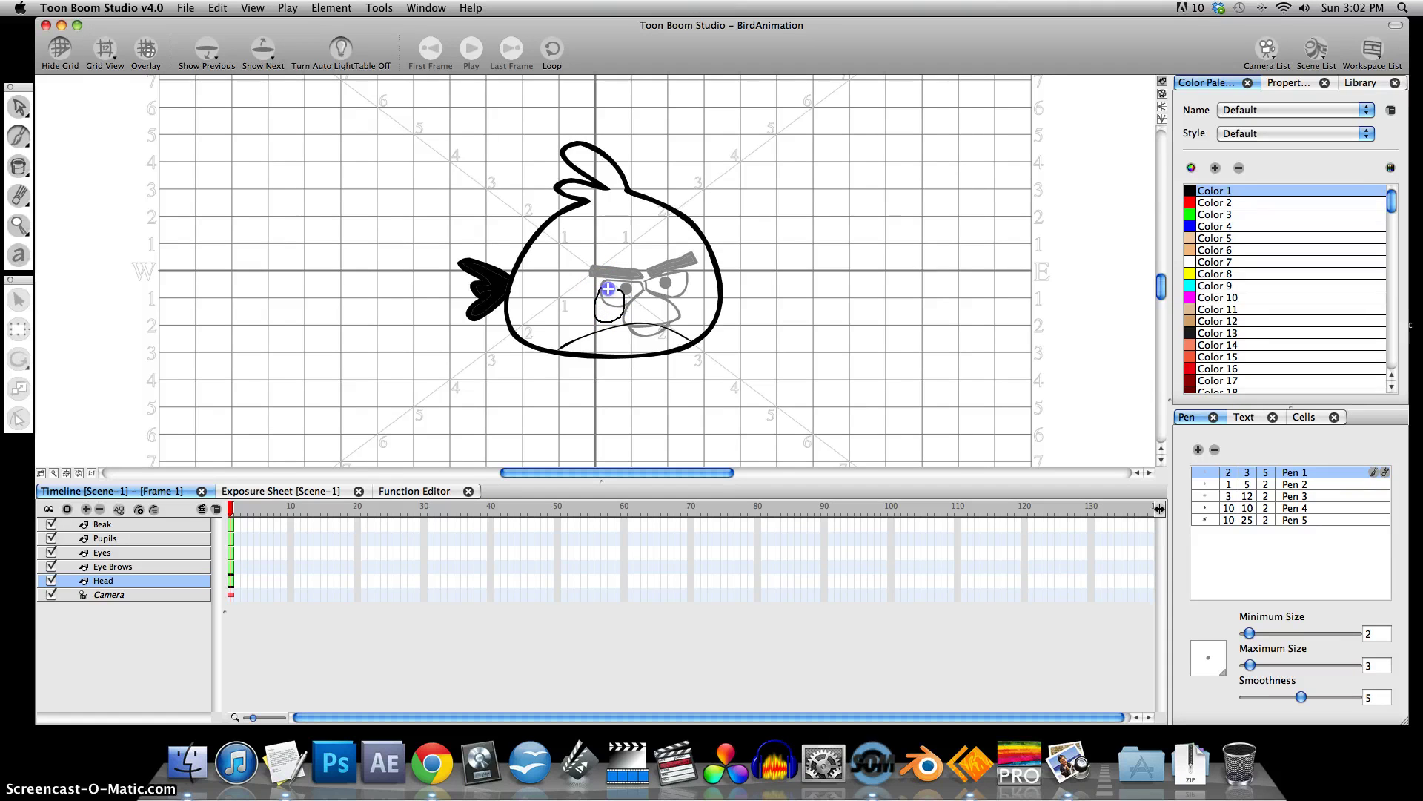
{"action": "mouse_move", "coordinate": [608, 288]}
{"action": "left_mouse_down"}
{"action": "mouse_move", "coordinate": [567, 297]}
{"action": "mouse_move", "coordinate": [577, 315]}
{"action": "mouse_move", "coordinate": [573, 296]}
{"action": "mouse_move", "coordinate": [547, 301]}
{"action": "left_mouse_up"}
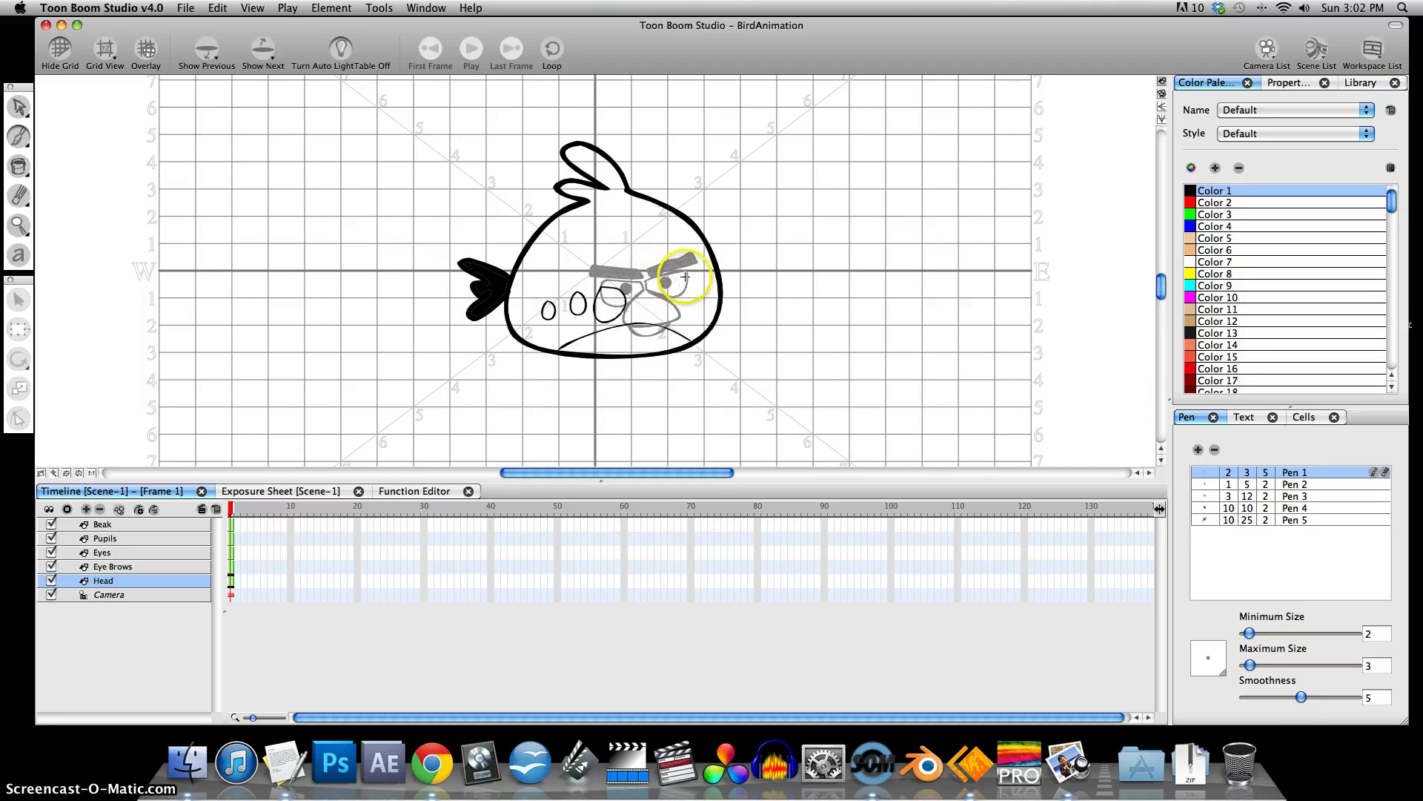
{"action": "left_click_drag", "start_coordinate": [685, 276], "coordinate": [691, 280]}
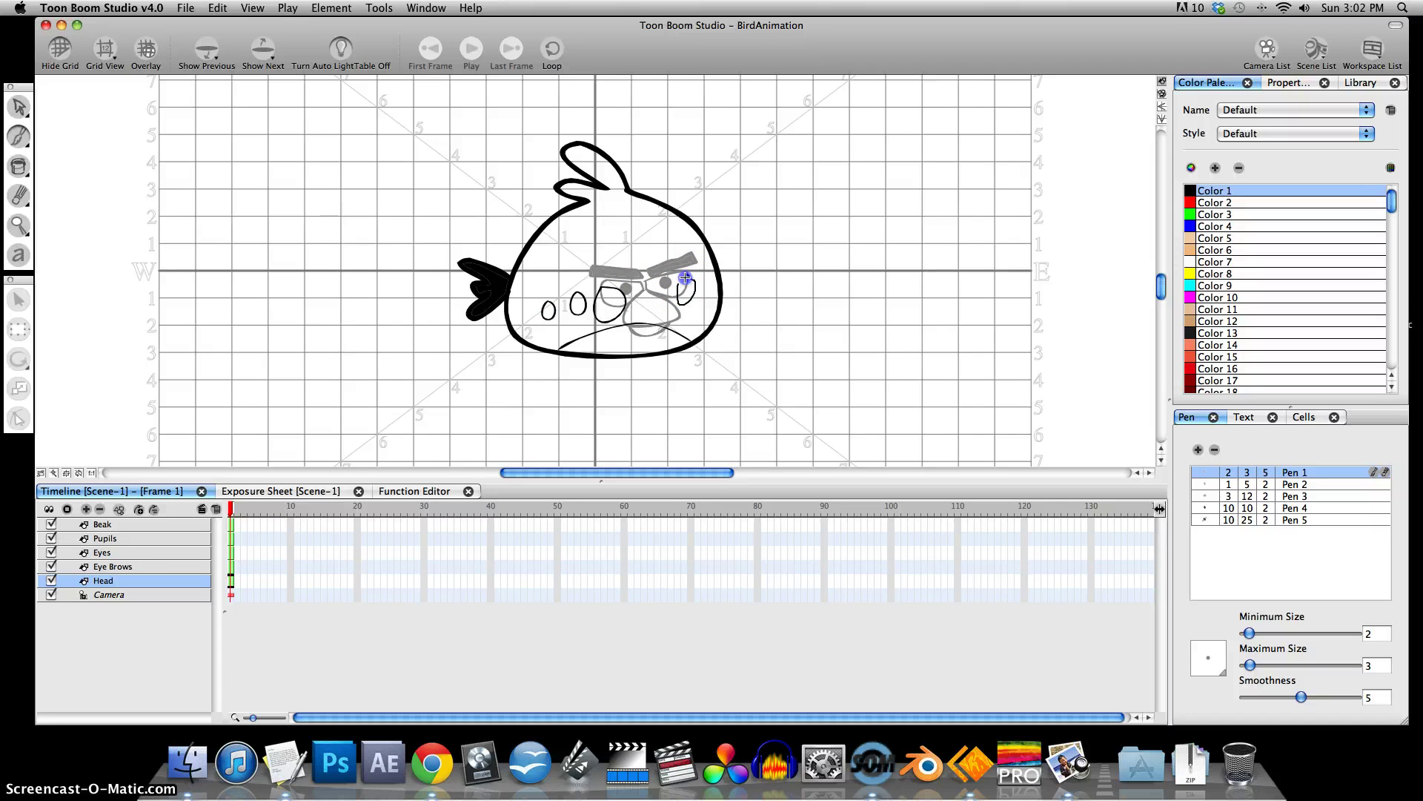
Fill the bird's head with red Color 2, leaving the oval spots unfilled.
{"action": "left_click", "coordinate": [20, 168]}
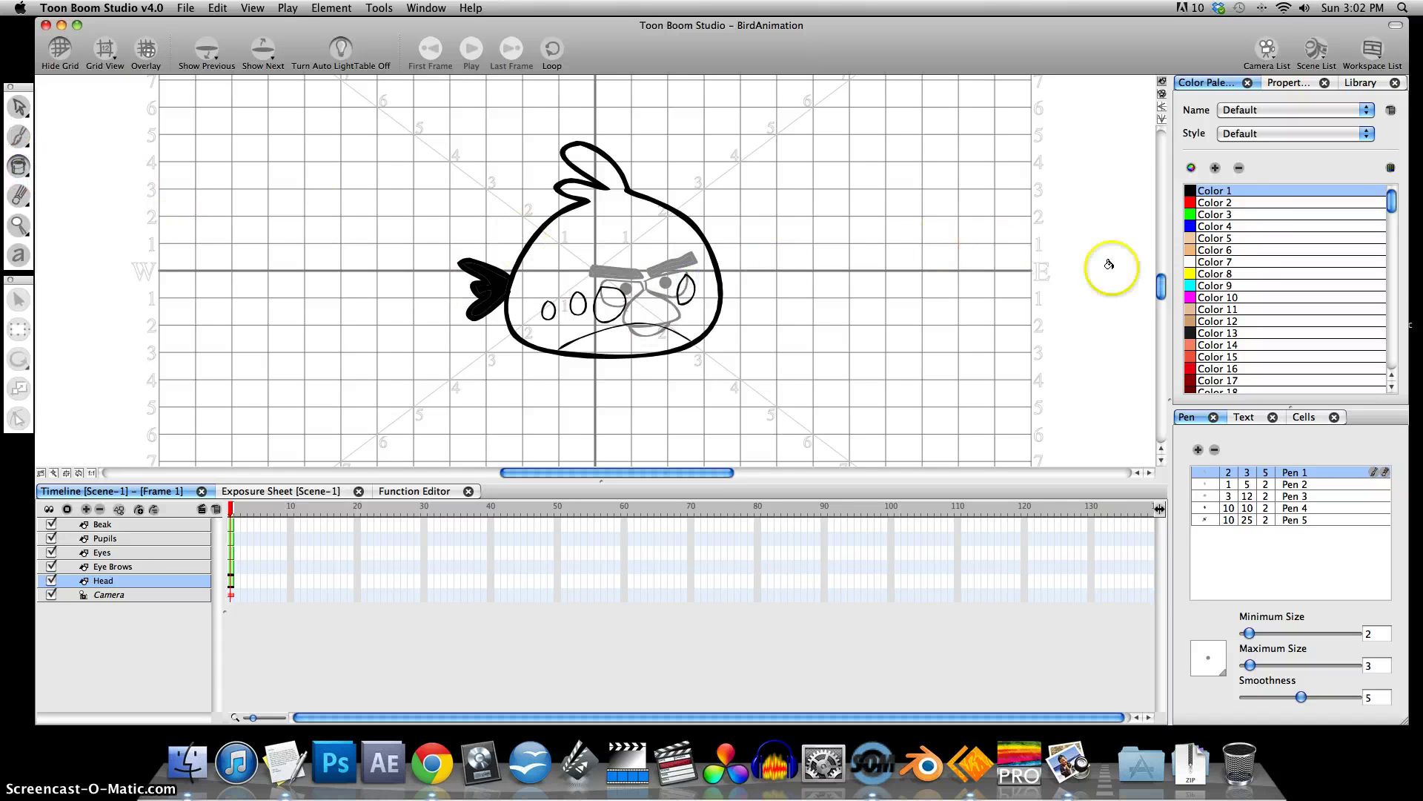
{"action": "left_click", "coordinate": [1193, 203]}
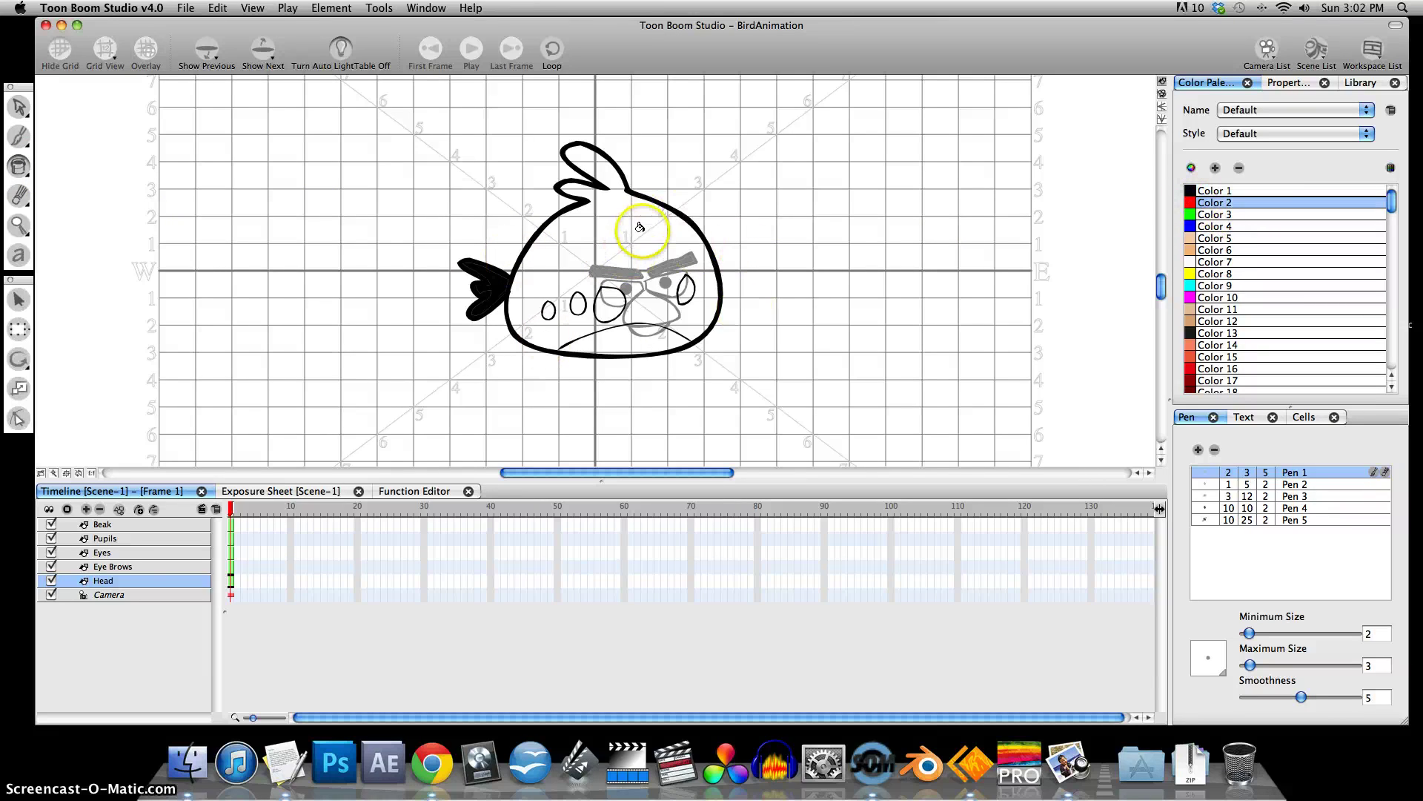
{"action": "left_click", "coordinate": [612, 225]}
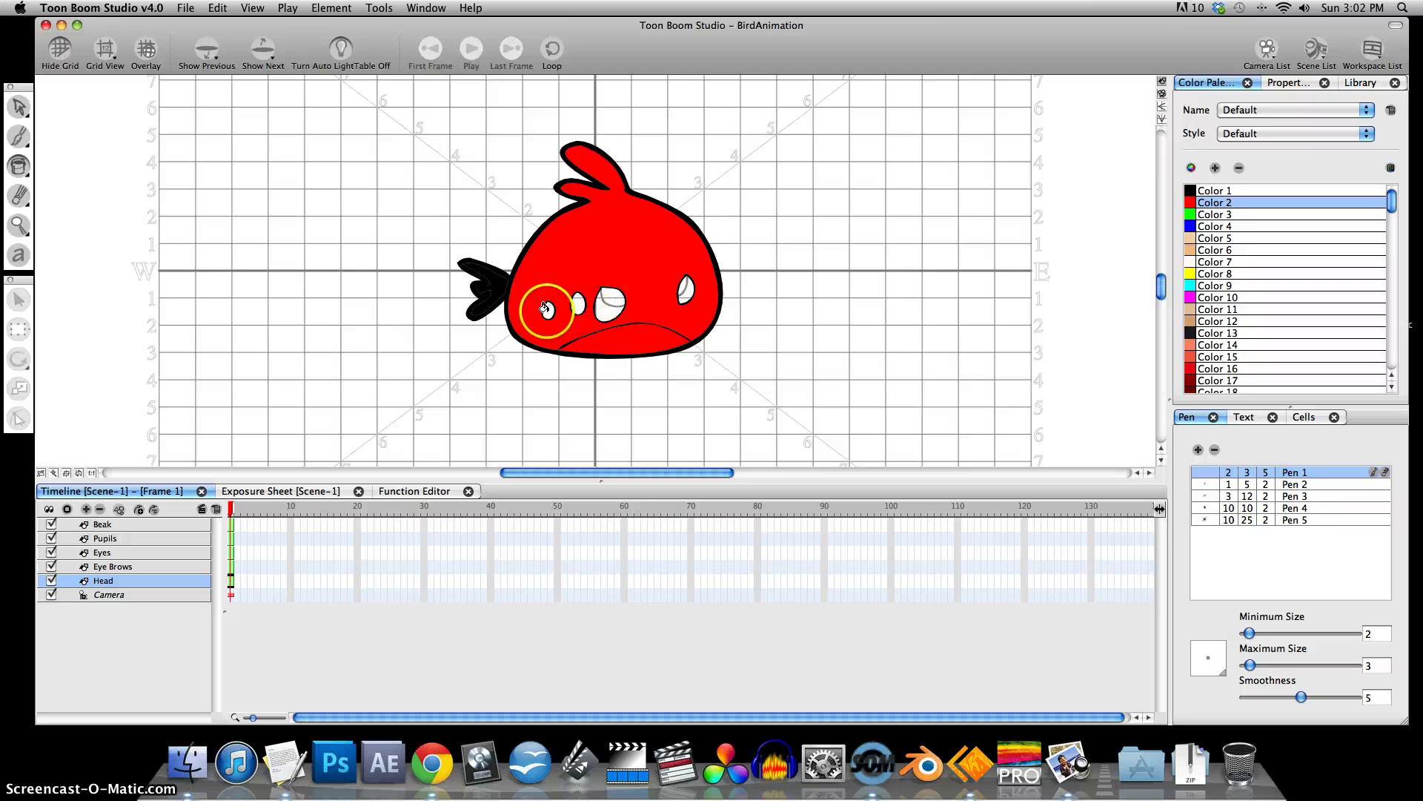
{"action": "left_click_drag", "start_coordinate": [546, 307], "coordinate": [608, 300]}
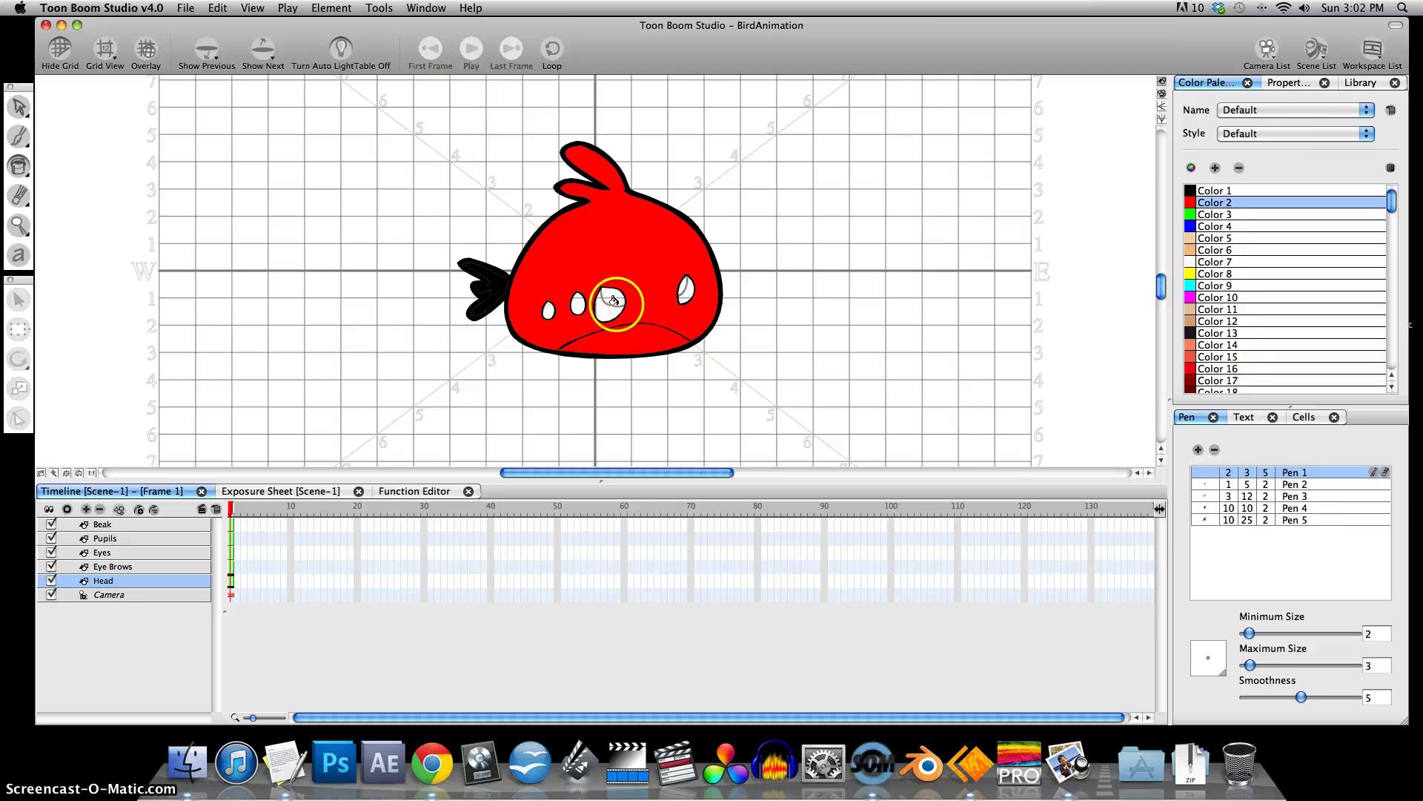
Add a new swatch based on red Color 2 to the palette and darken it slightly.
{"action": "left_click", "coordinate": [1194, 202]}
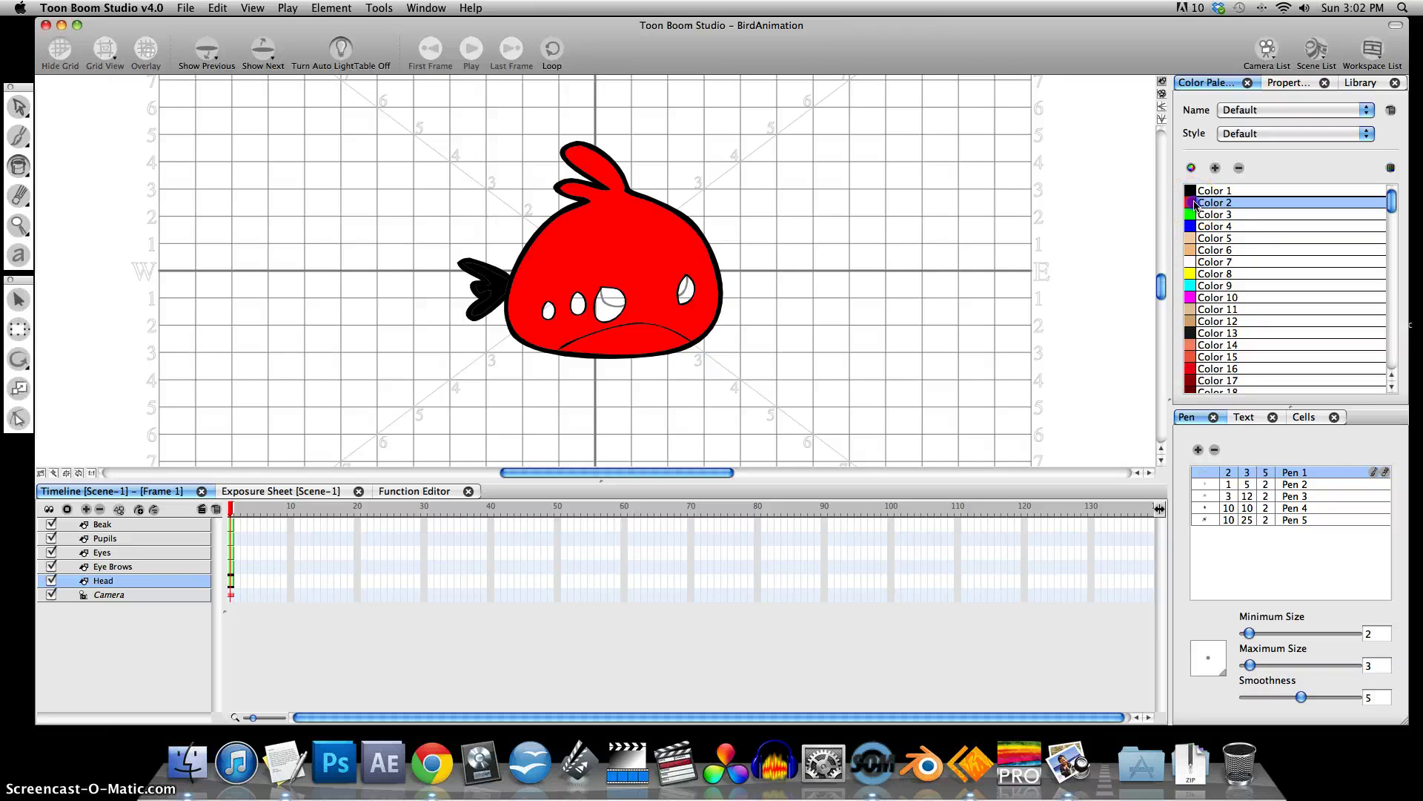
{"action": "left_click", "coordinate": [1215, 167]}
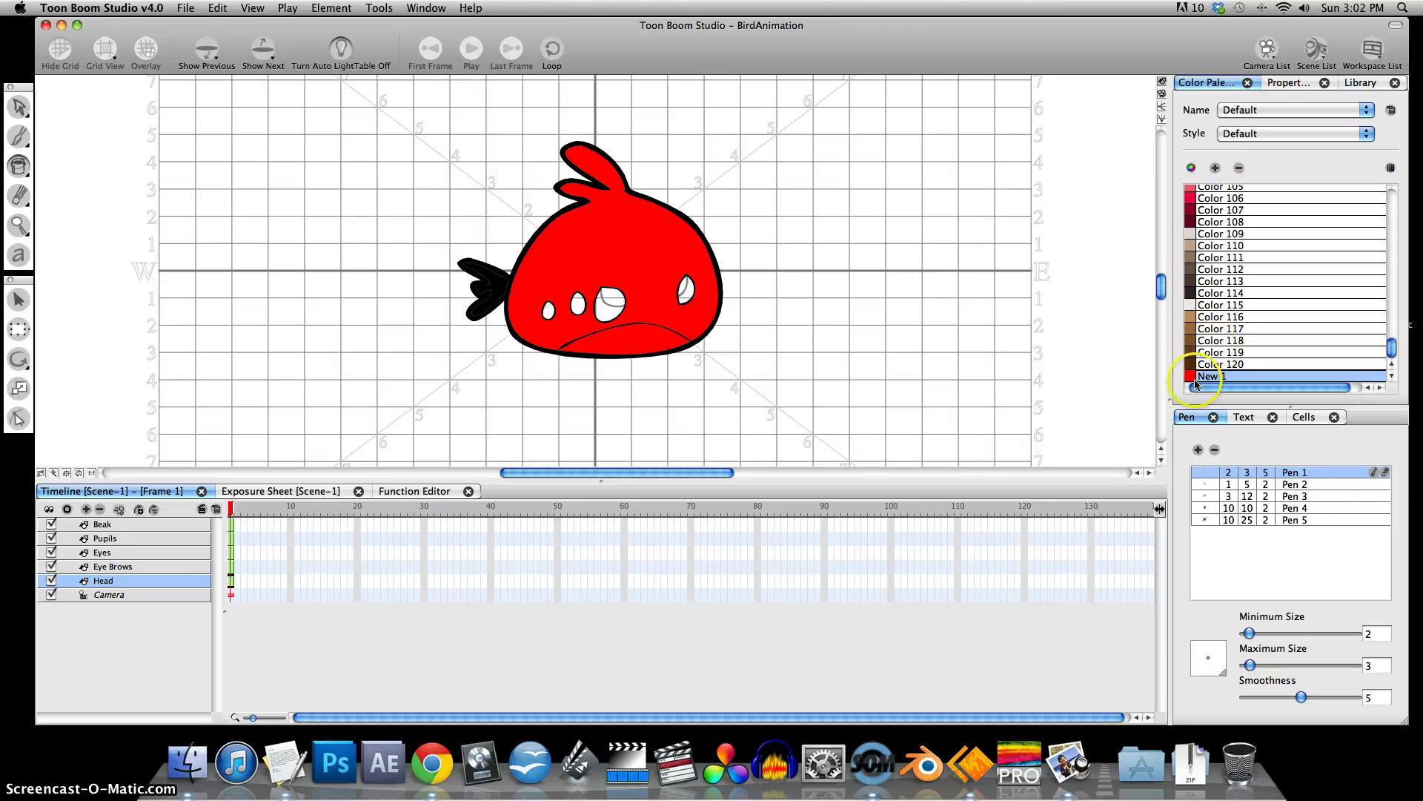
{"action": "double_click", "coordinate": [1193, 379]}
{"action": "left_click", "coordinate": [1154, 290]}
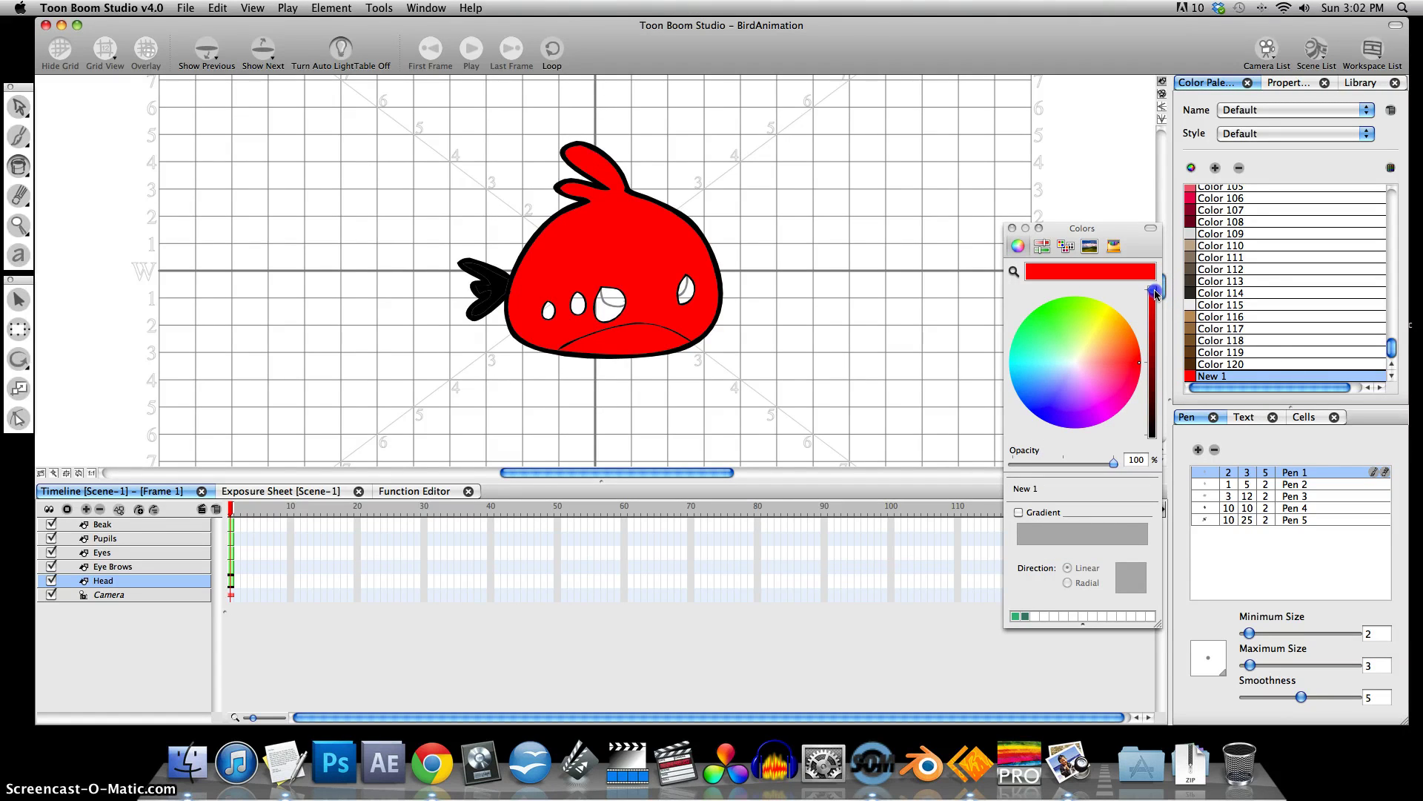
{"action": "left_click_drag", "start_coordinate": [1155, 292], "coordinate": [1156, 309]}
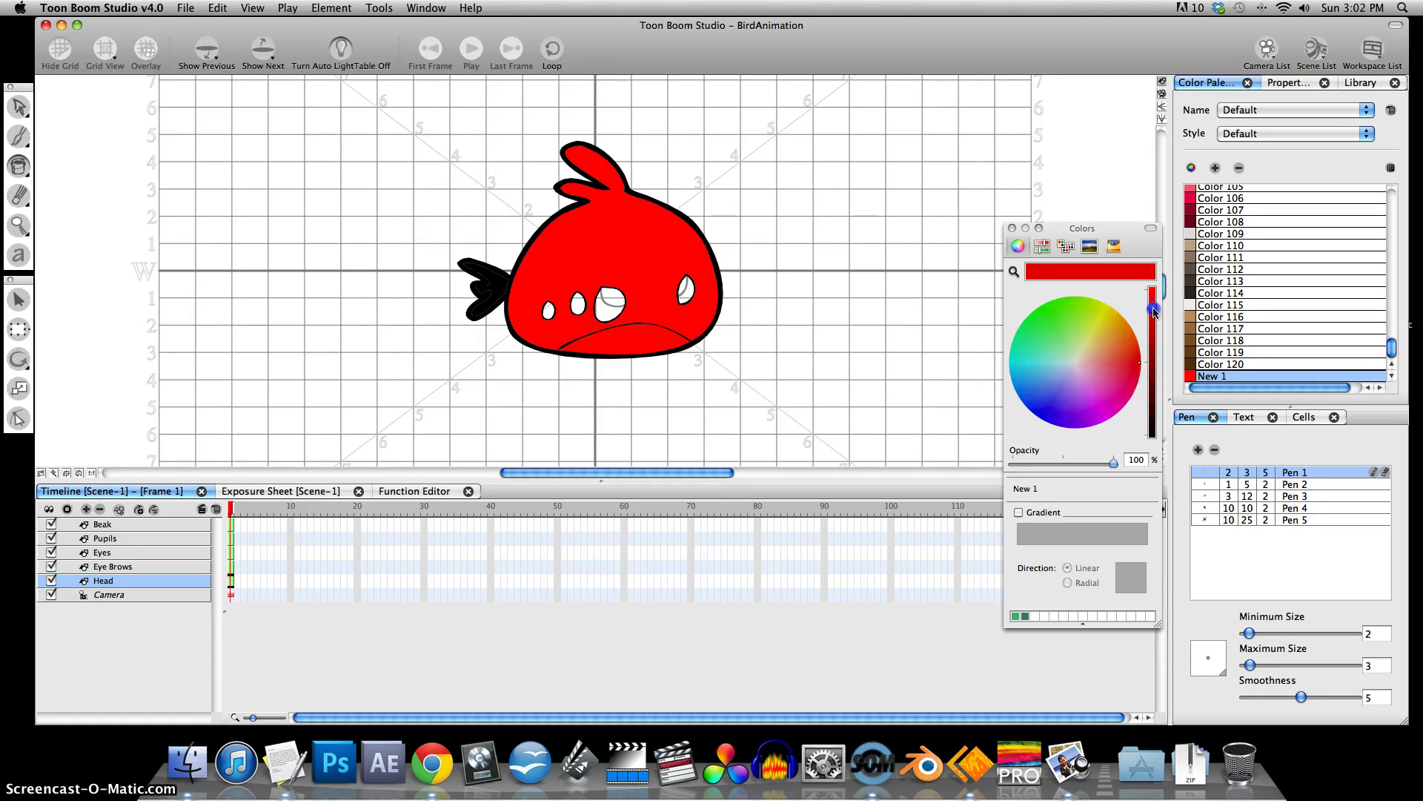
{"action": "left_click", "coordinate": [1011, 227]}
Fill all four oval spots on the head with the darker red New 1 swatch.
{"action": "left_click", "coordinate": [595, 311]}
{"action": "left_click", "coordinate": [683, 289]}
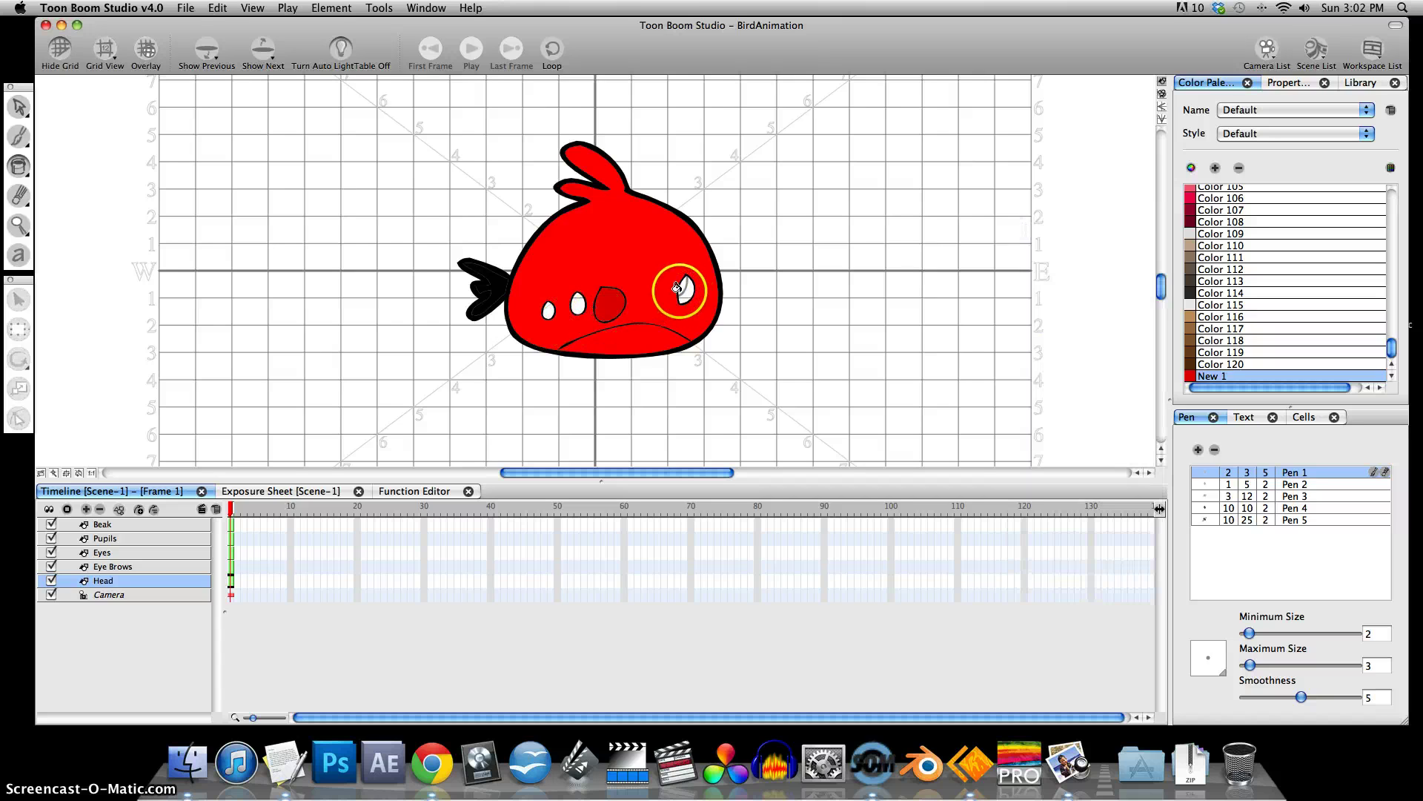
{"action": "left_click", "coordinate": [578, 300]}
{"action": "left_click", "coordinate": [557, 307]}
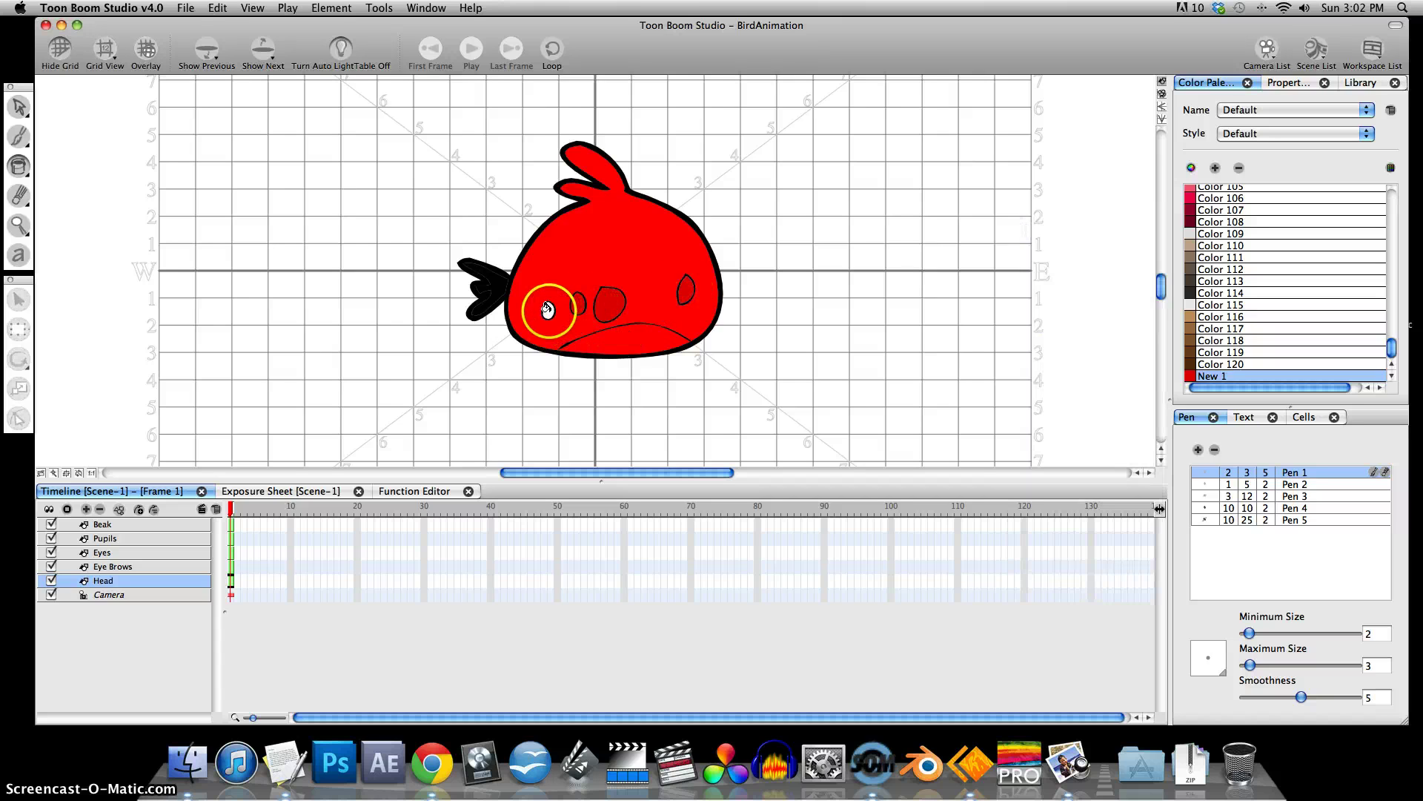
{"action": "left_click", "coordinate": [549, 298]}
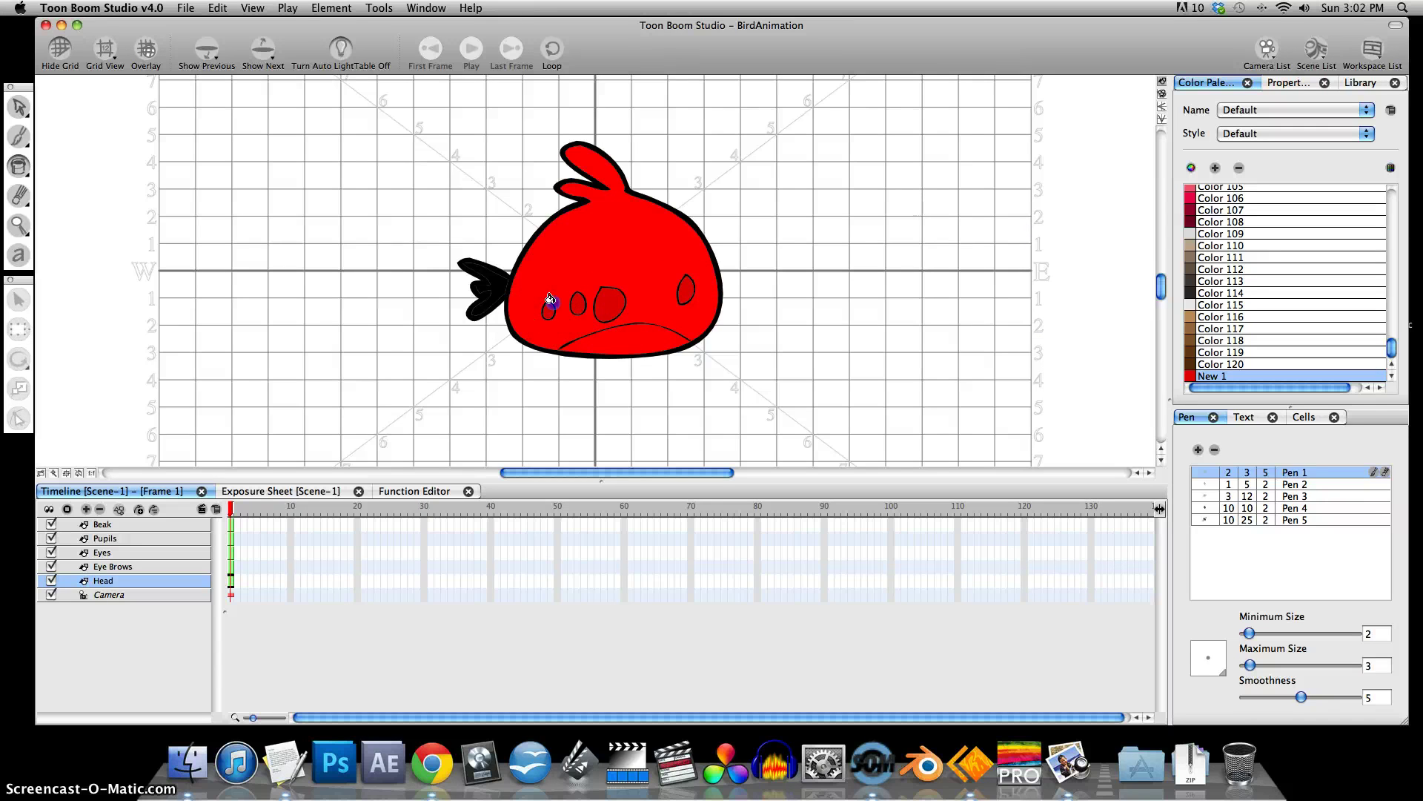
Delete the black outlines around the oval spots on the head.
{"action": "key", "text": "2"}
{"action": "key", "text": "2"}
{"action": "key", "text": "2"}
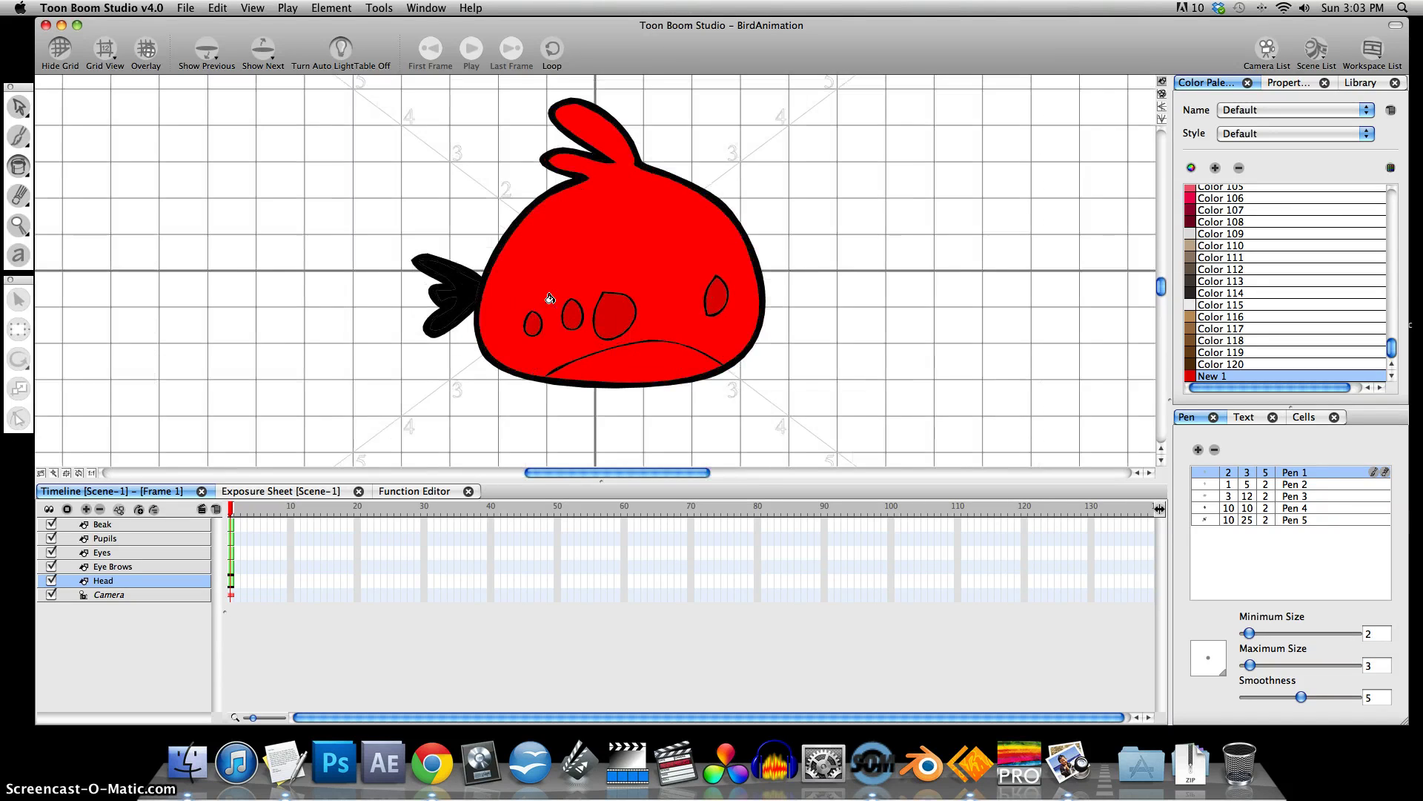
{"action": "left_click", "coordinate": [512, 356]}
{"action": "key", "text": "2"}
{"action": "left_click", "coordinate": [462, 383]}
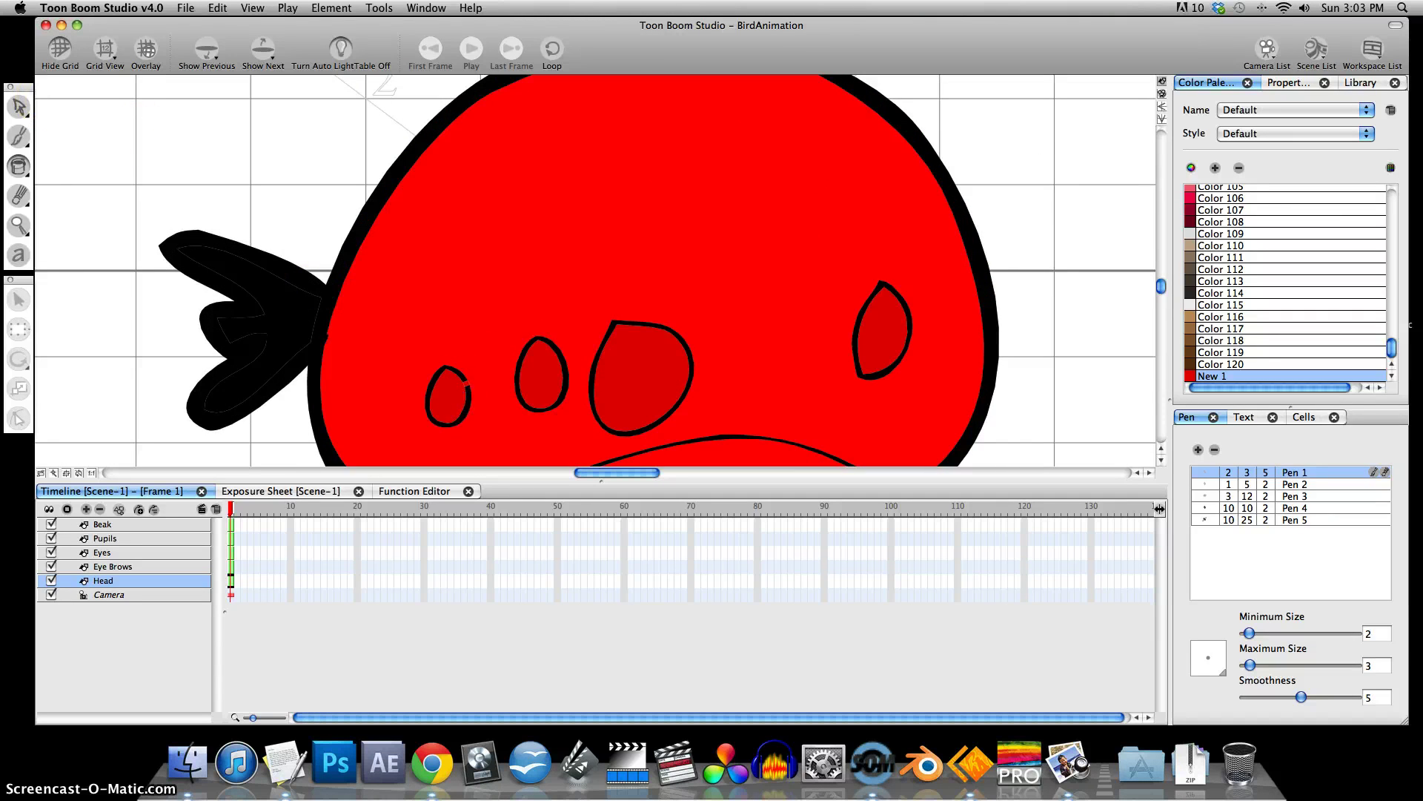
{"action": "left_click", "coordinate": [20, 107]}
{"action": "left_click", "coordinate": [460, 373]}
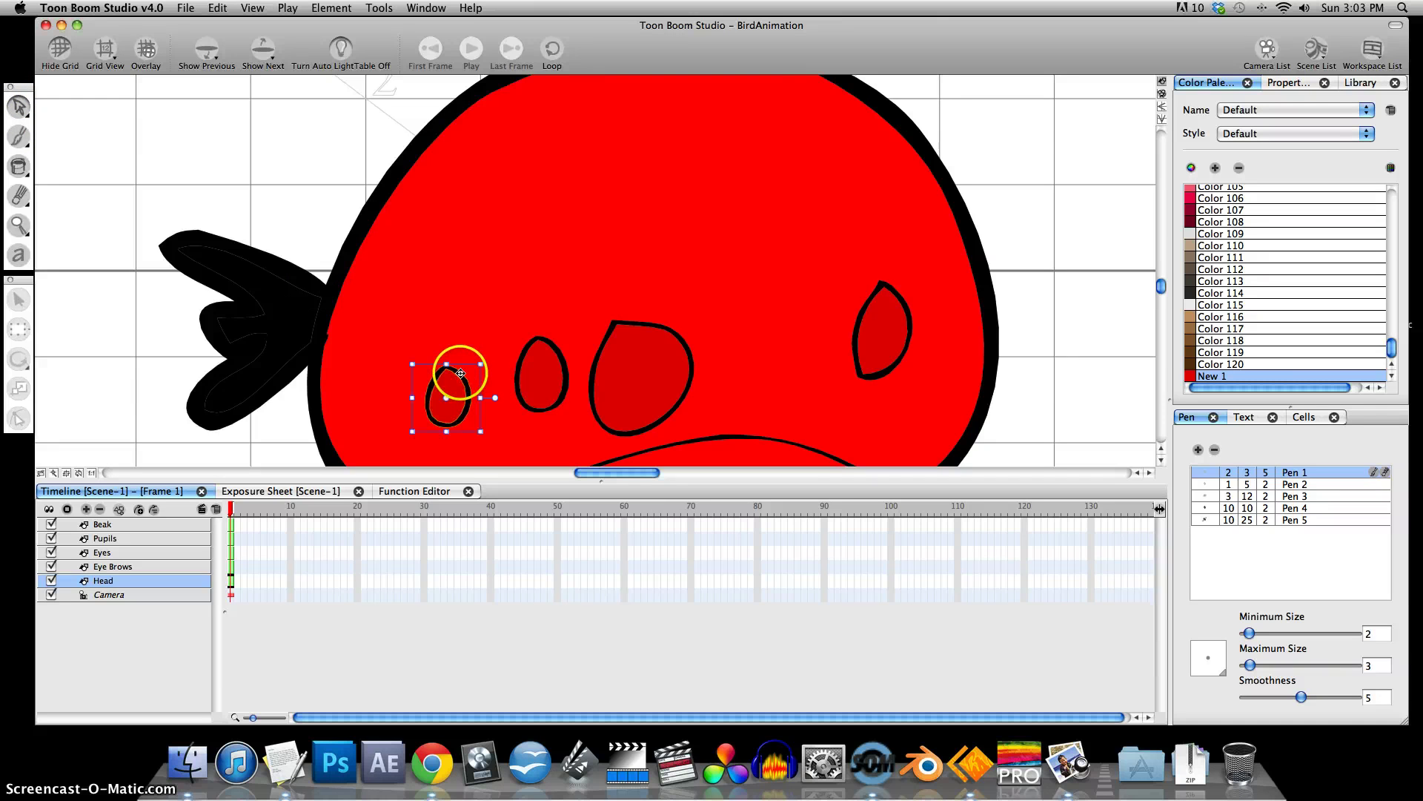
{"action": "key", "text": "Delete"}
Fill the gaps left around all four oval spots on the head with the darker red New 1 swatch.
{"action": "left_click", "coordinate": [563, 356]}
{"action": "key", "text": "Delete"}
{"action": "left_click", "coordinate": [668, 329]}
{"action": "key", "text": "Delete"}
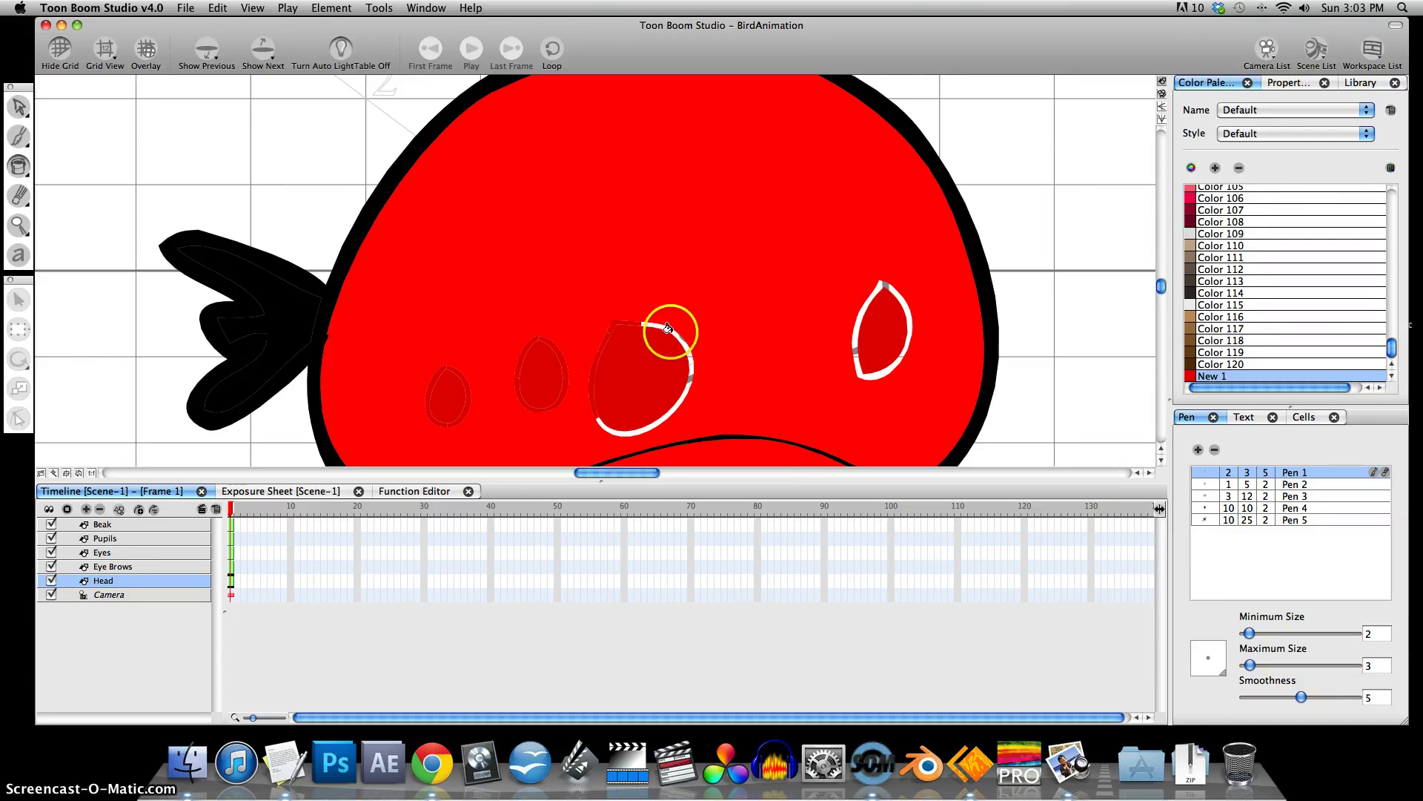
{"action": "mouse_move", "coordinate": [859, 313]}
{"action": "left_mouse_down"}
{"action": "mouse_move", "coordinate": [873, 286]}
{"action": "mouse_move", "coordinate": [901, 349]}
{"action": "left_mouse_up"}
{"action": "left_click", "coordinate": [894, 360]}
{"action": "key", "text": "2"}
{"action": "left_click", "coordinate": [1077, 330]}
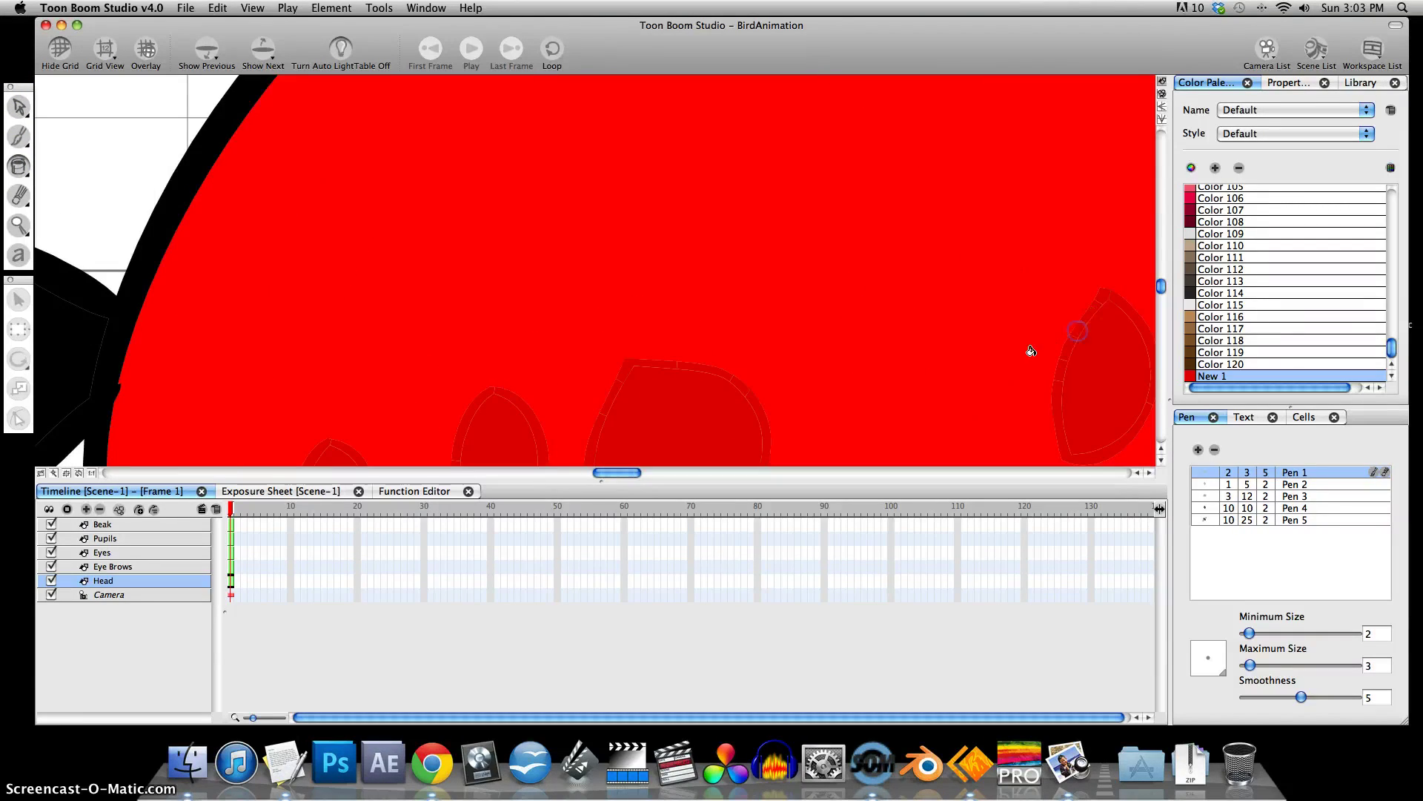
{"action": "key", "text": "1"}
{"action": "key", "text": "1"}
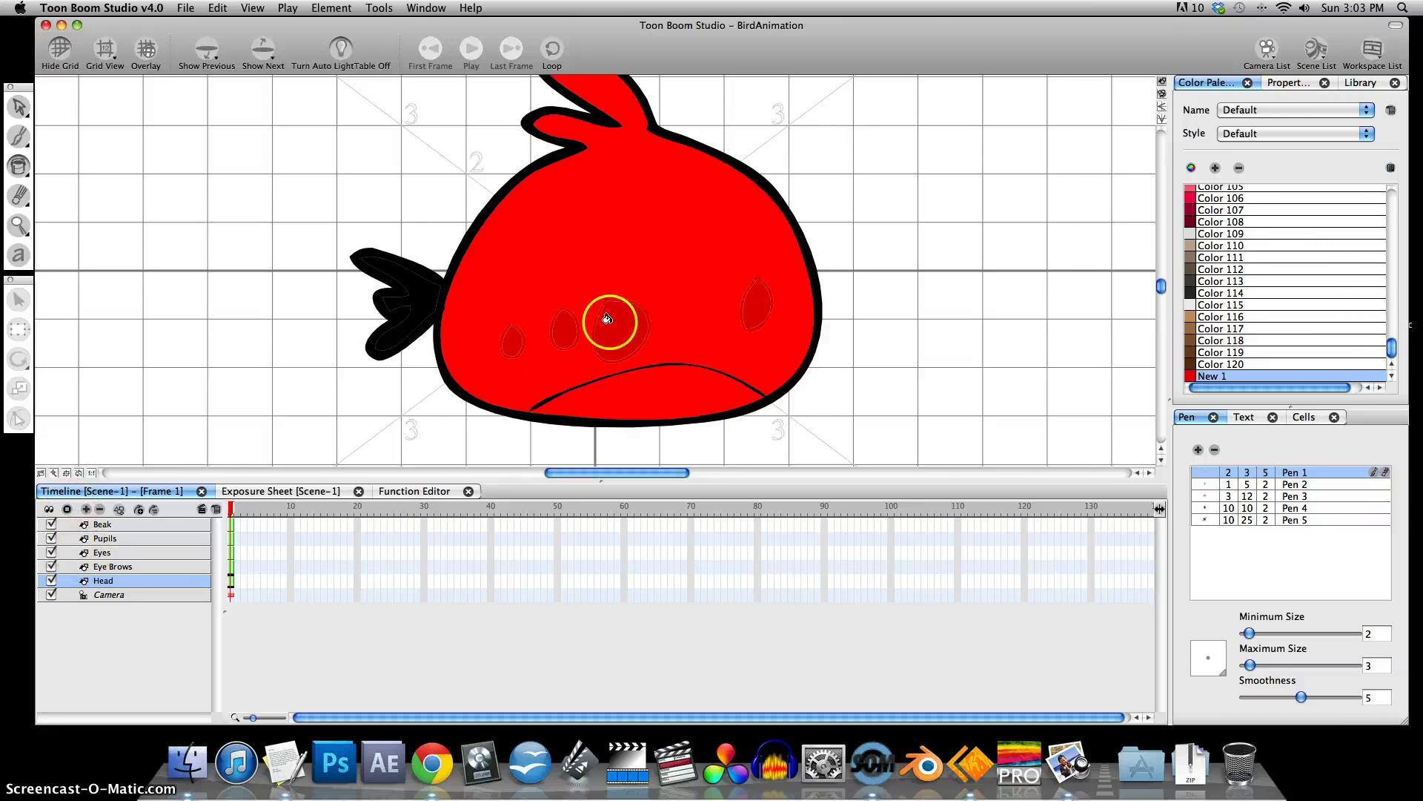
Change Color 8 to orange and fill the upper and lower beak with it on the Beak element.
{"action": "left_click", "coordinate": [111, 581]}
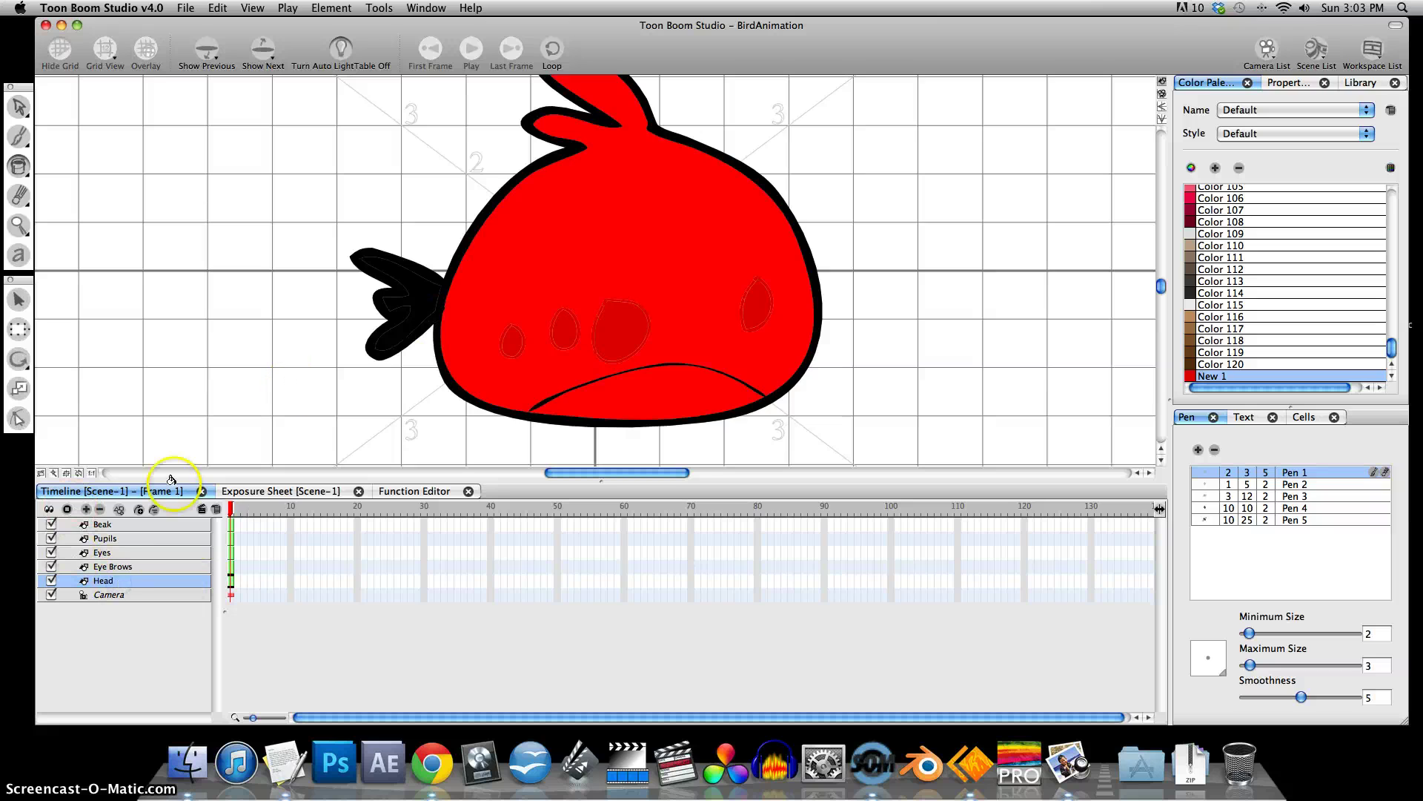
{"action": "left_click", "coordinate": [108, 584]}
{"action": "left_click", "coordinate": [106, 526]}
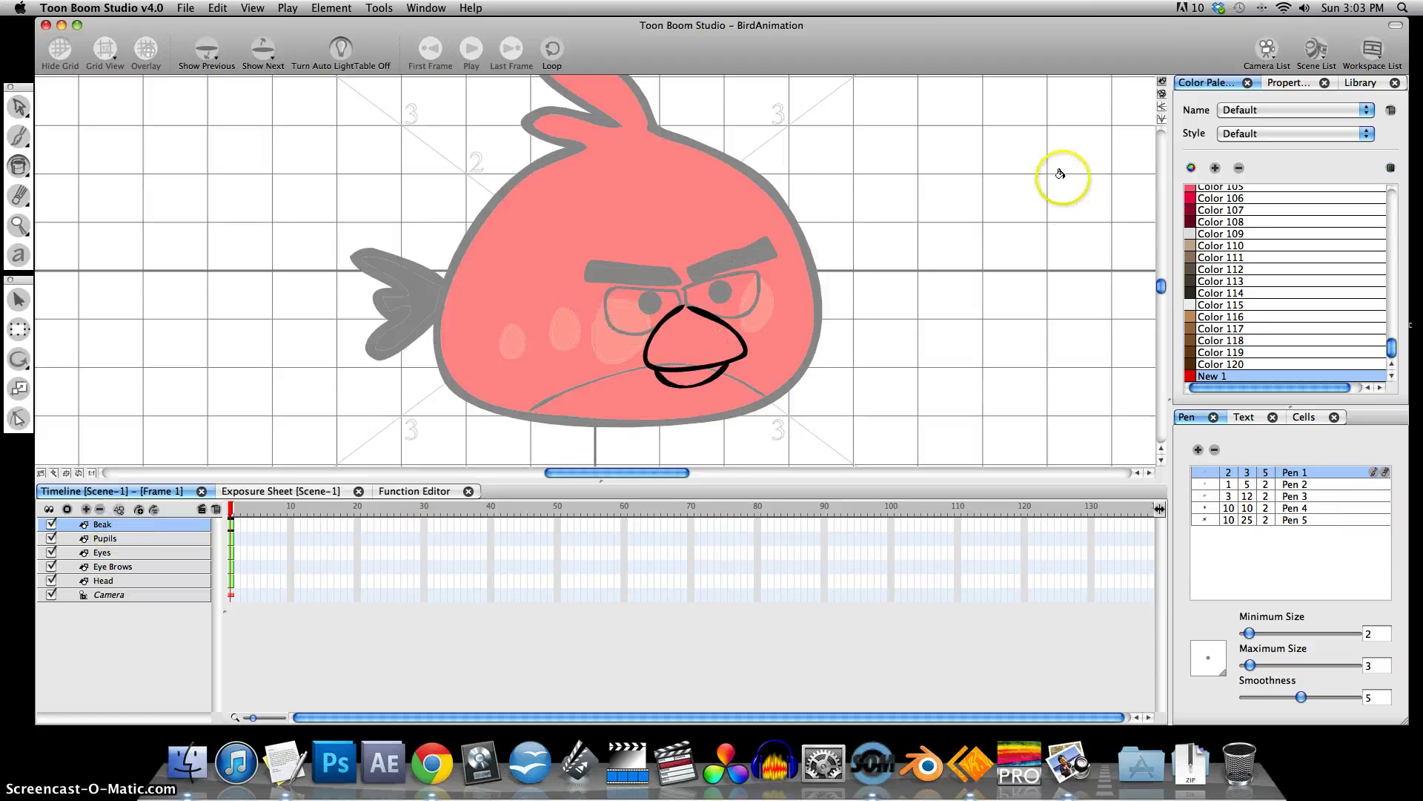
{"action": "left_click", "coordinate": [1164, 94]}
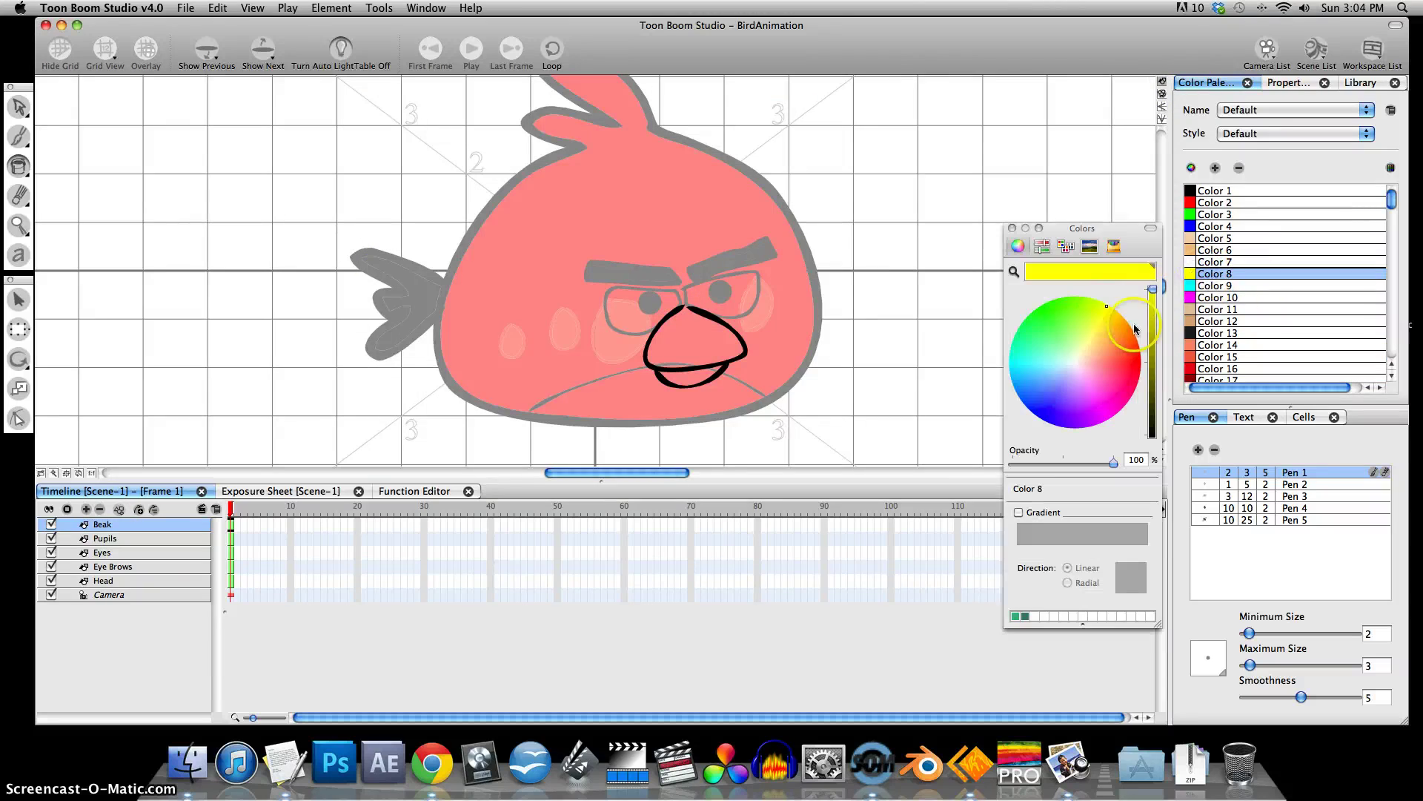
{"action": "left_click", "coordinate": [1118, 321]}
{"action": "left_click", "coordinate": [1012, 229]}
{"action": "left_click", "coordinate": [691, 375]}
{"action": "left_click", "coordinate": [686, 341]}
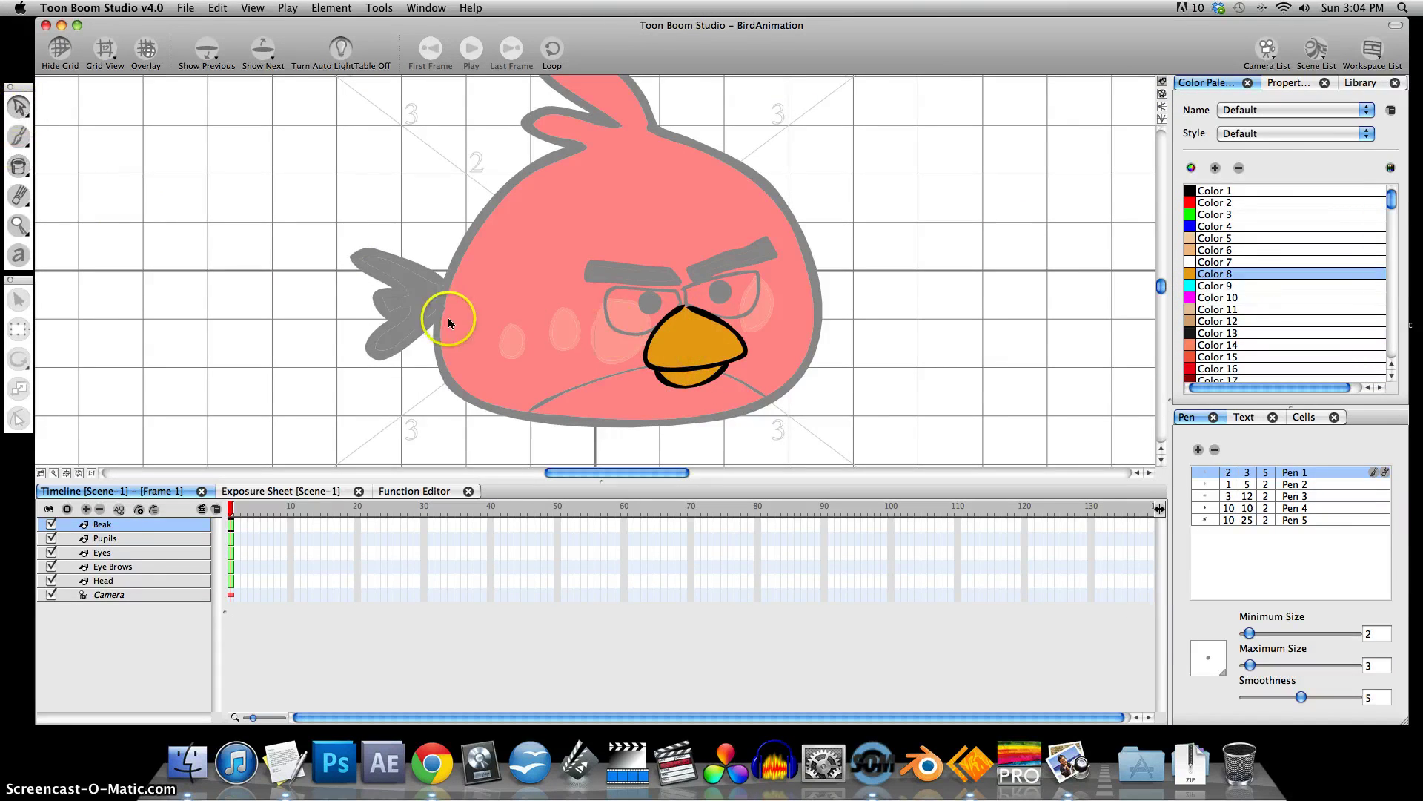
Fill both eyes on the Eyes element with white Color 7.
{"action": "left_click", "coordinate": [118, 552]}
{"action": "left_click", "coordinate": [1214, 263]}
{"action": "left_click", "coordinate": [630, 312]}
{"action": "left_click", "coordinate": [735, 301]}
{"action": "left_click", "coordinate": [132, 539]}
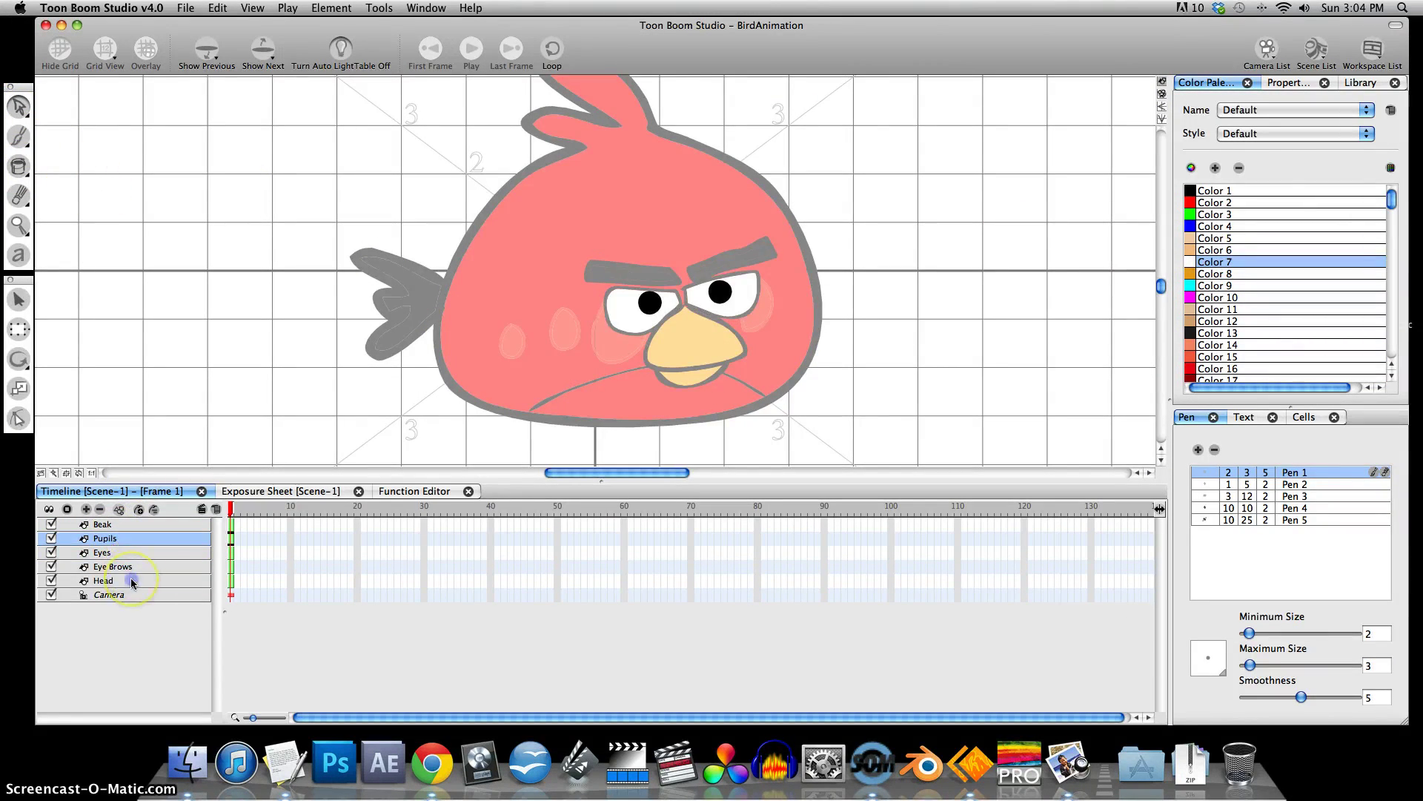
Fill the belly patch on the Head element and the gap along its upper edge with tan Color 11.
{"action": "left_click", "coordinate": [132, 583]}
{"action": "left_click", "coordinate": [1216, 309]}
{"action": "left_click", "coordinate": [597, 373]}
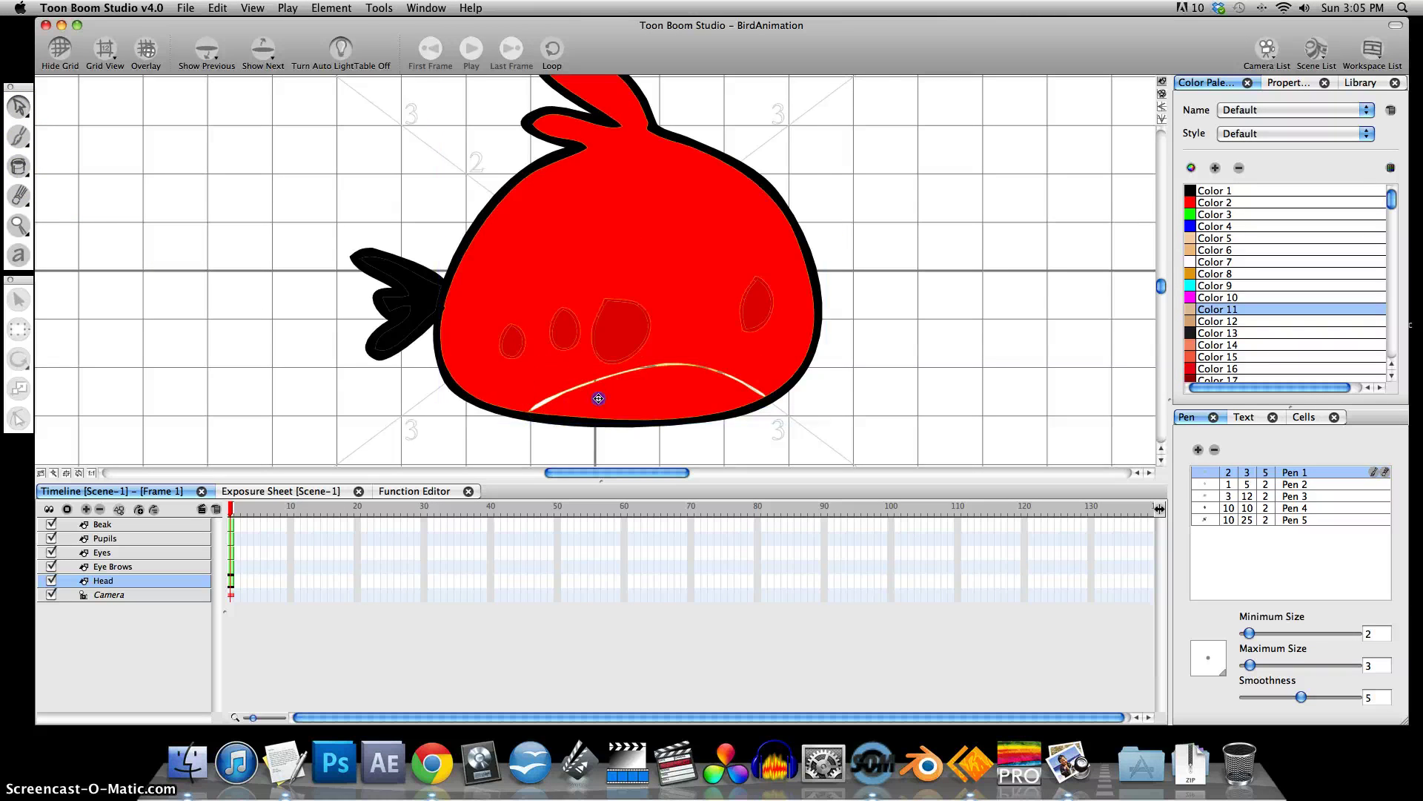
{"action": "left_click", "coordinate": [547, 403]}
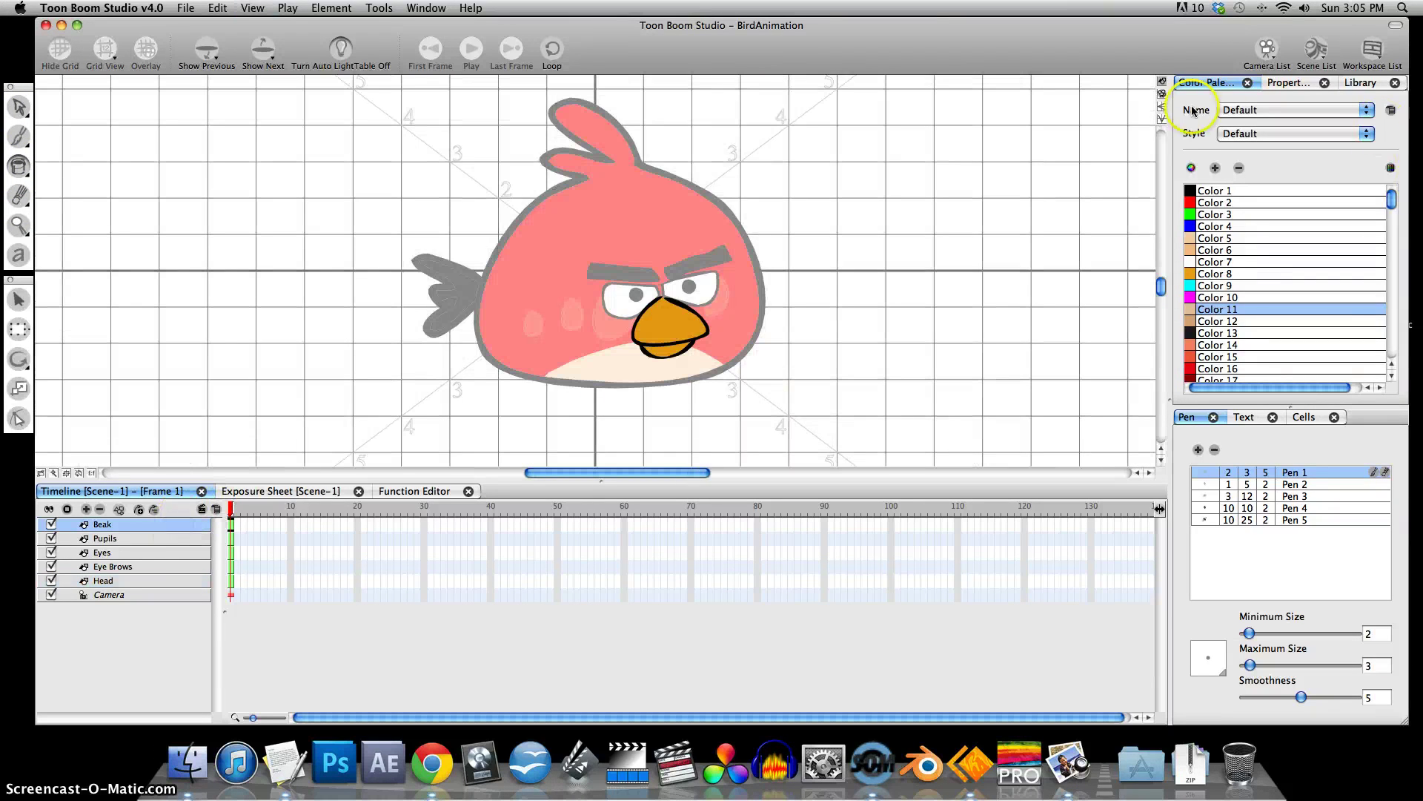
Show the whole bird in the camera view and hide the grid.
{"action": "left_click", "coordinate": [1162, 94]}
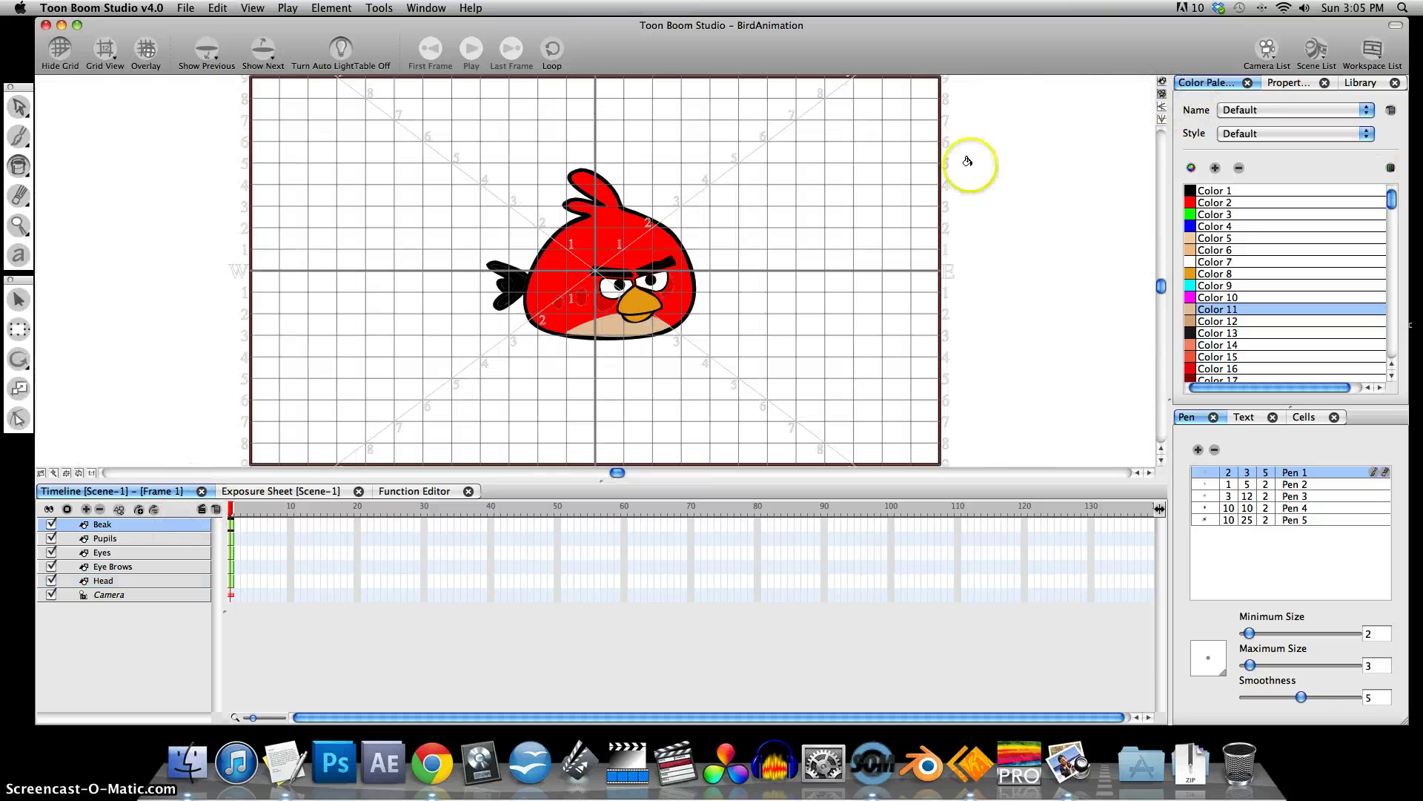
{"action": "left_click", "coordinate": [61, 49]}
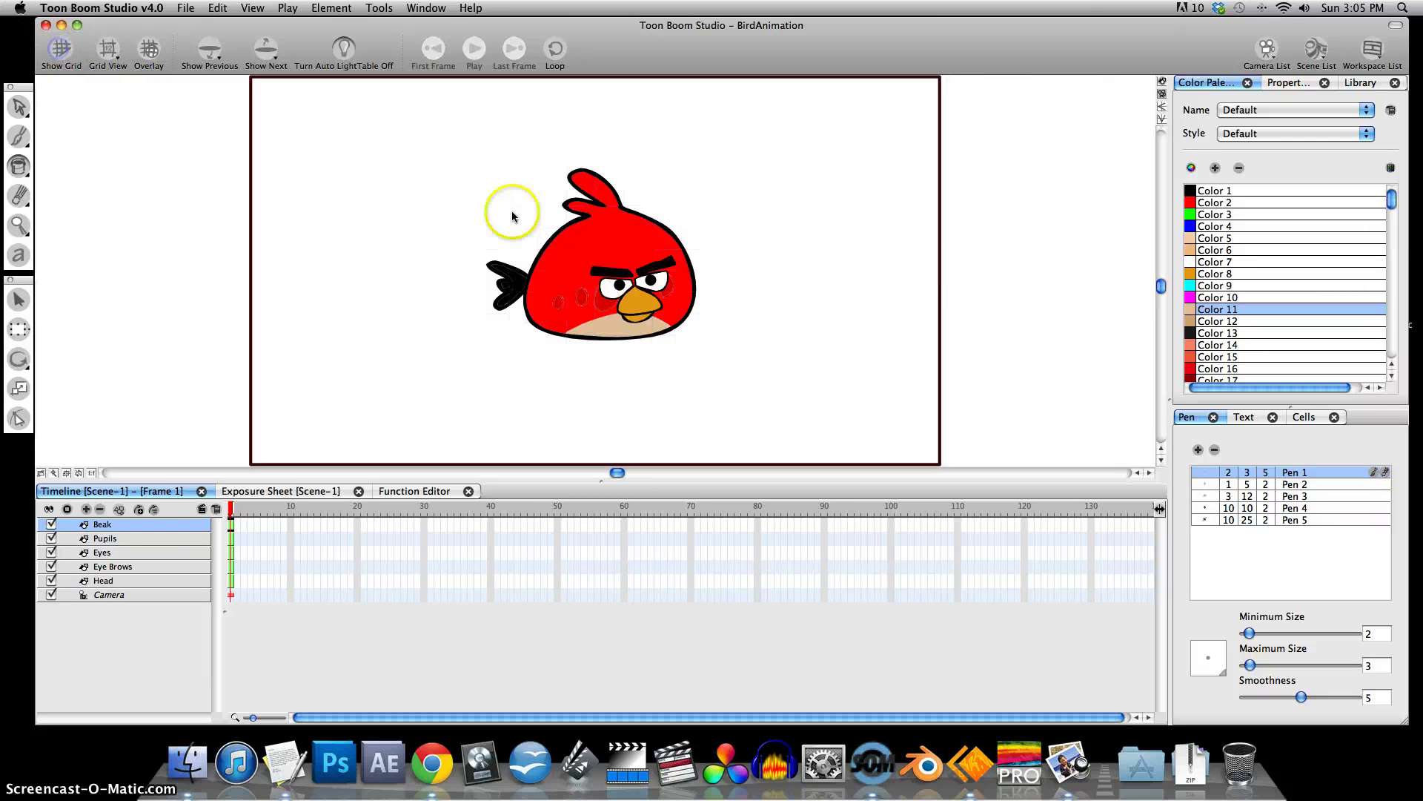
{"action": "key", "text": "2"}
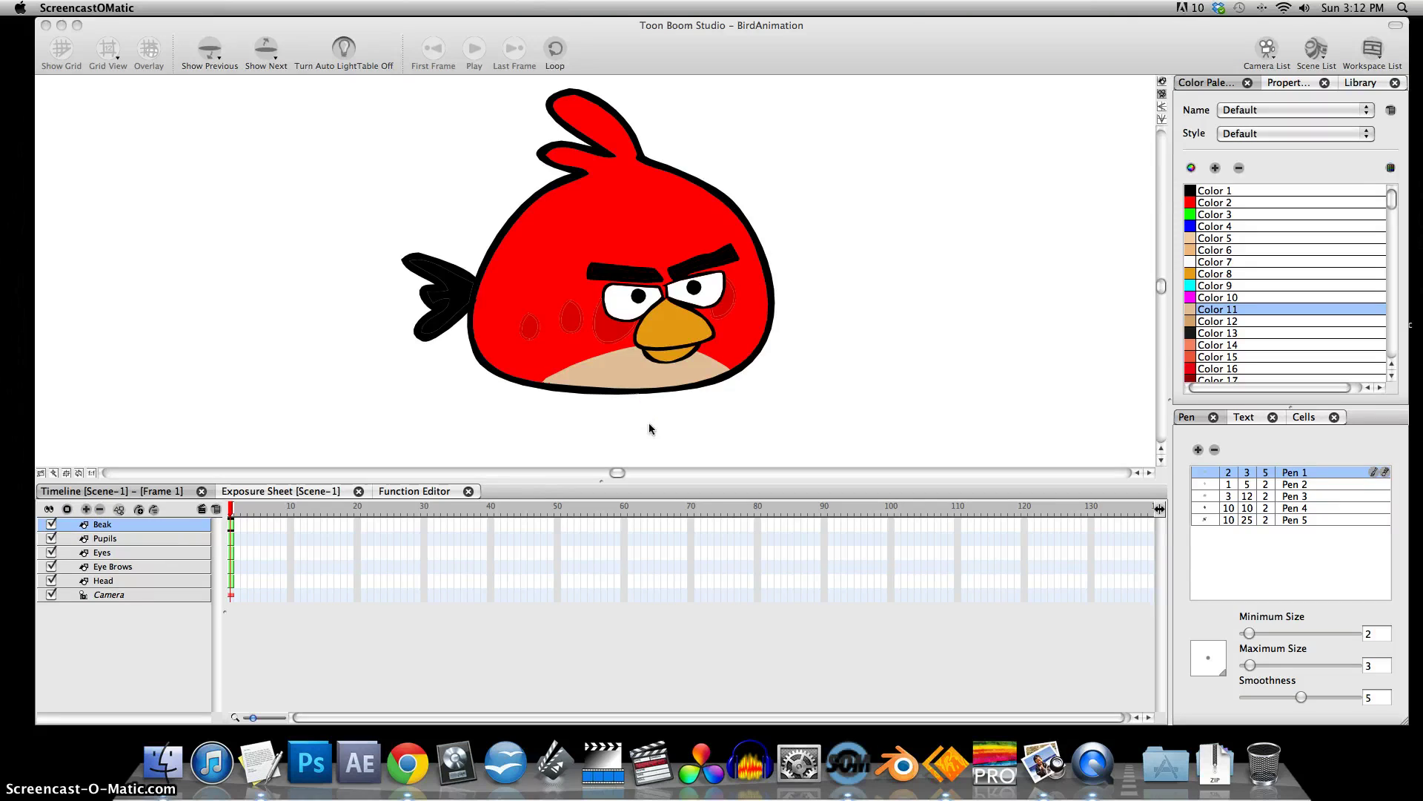
Add a new drawing element named Right Leg.
{"action": "left_click", "coordinate": [87, 510]}
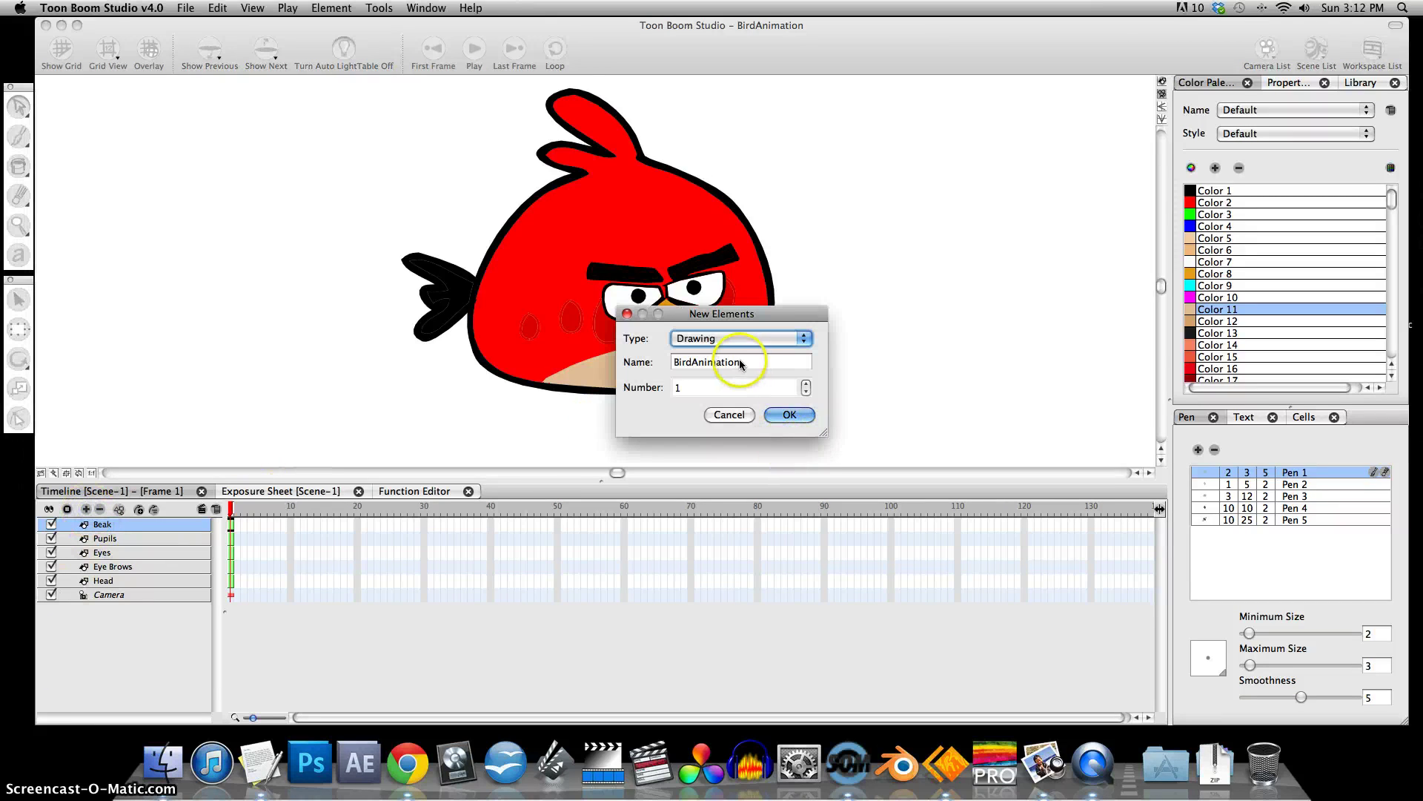
{"action": "left_click_drag", "start_coordinate": [763, 363], "coordinate": [650, 365]}
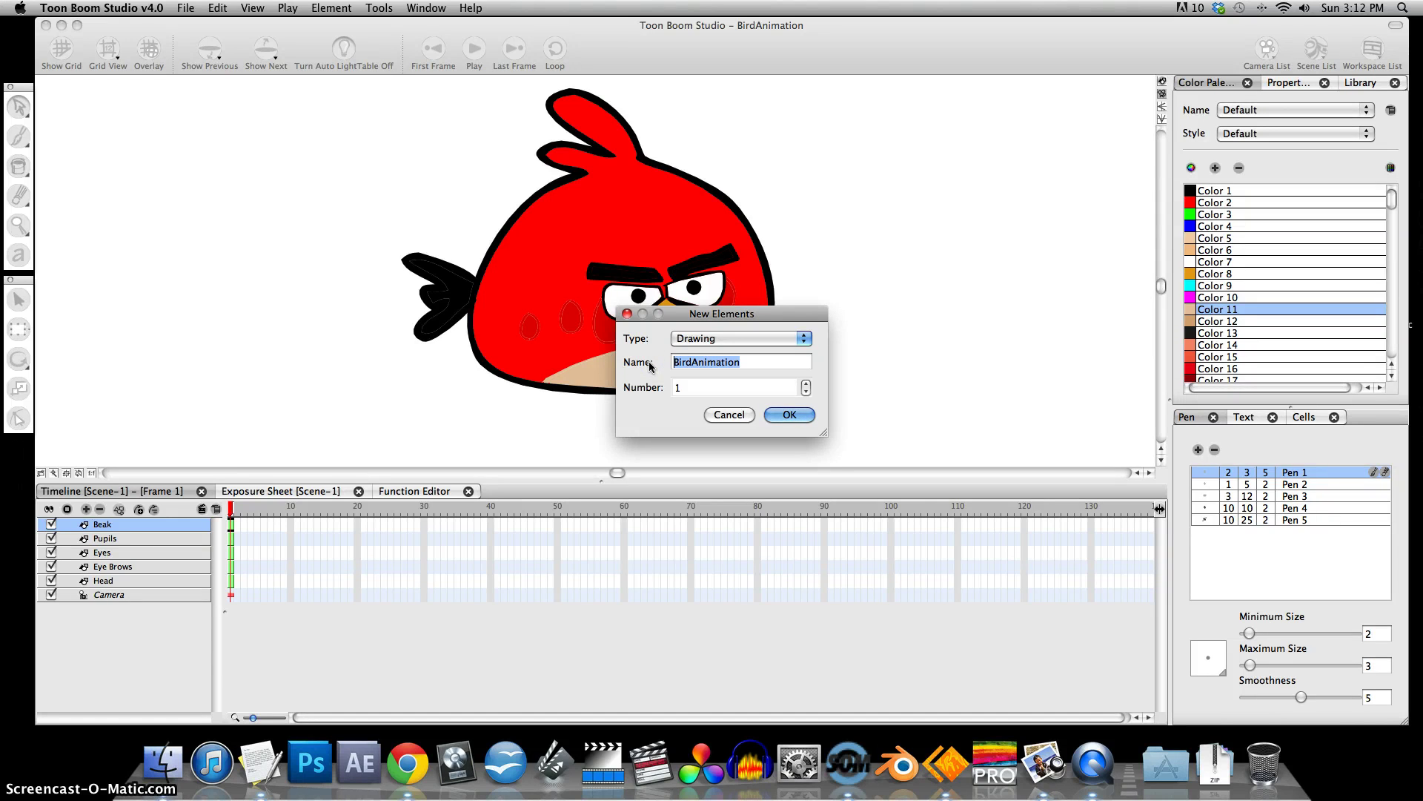
{"action": "type", "text": "Right Leg"}
{"action": "left_click", "coordinate": [792, 416]}
Add a new drawing element named Left Leg.
{"action": "left_click", "coordinate": [86, 509]}
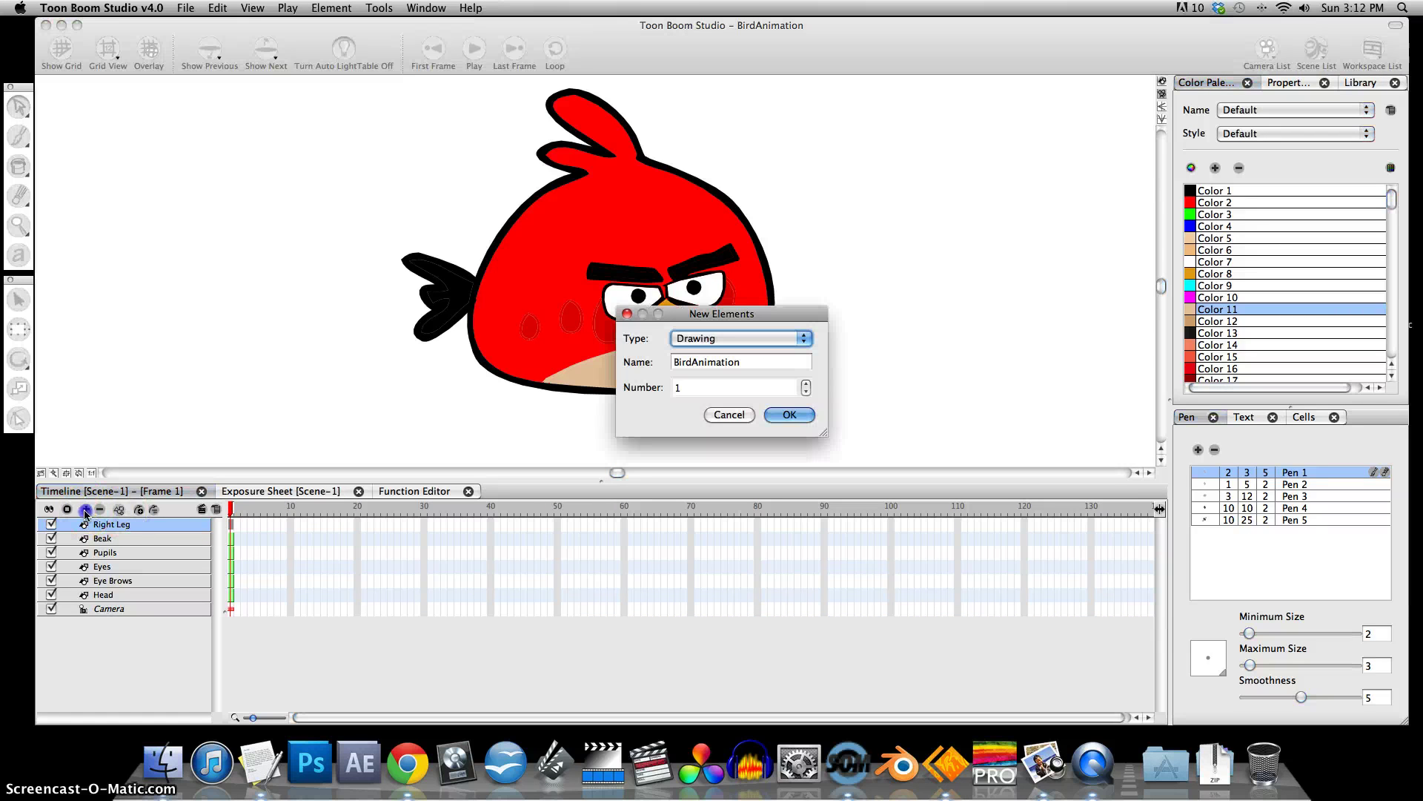
{"action": "double_click", "coordinate": [750, 362]}
{"action": "type", "text": "Left Leg"}
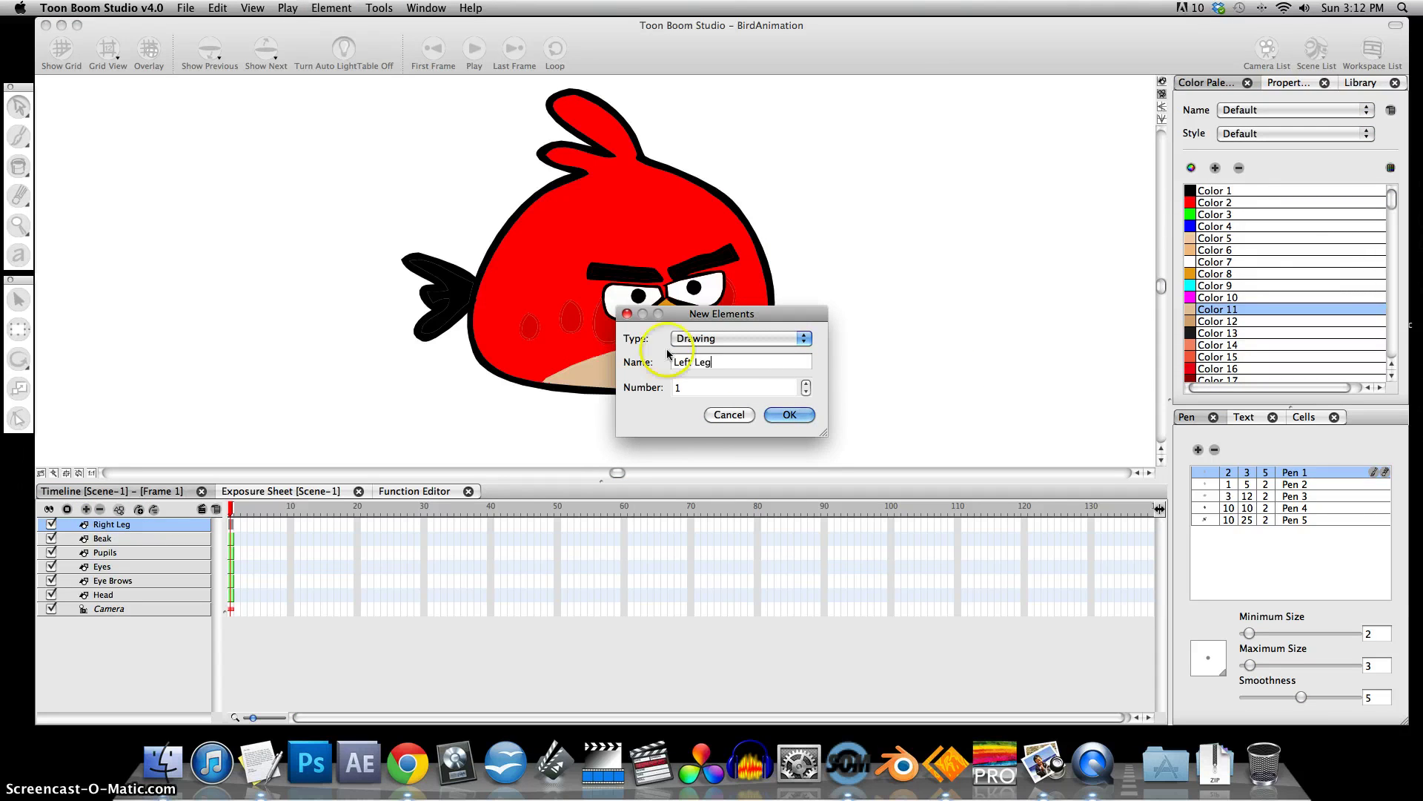
{"action": "left_click", "coordinate": [775, 415]}
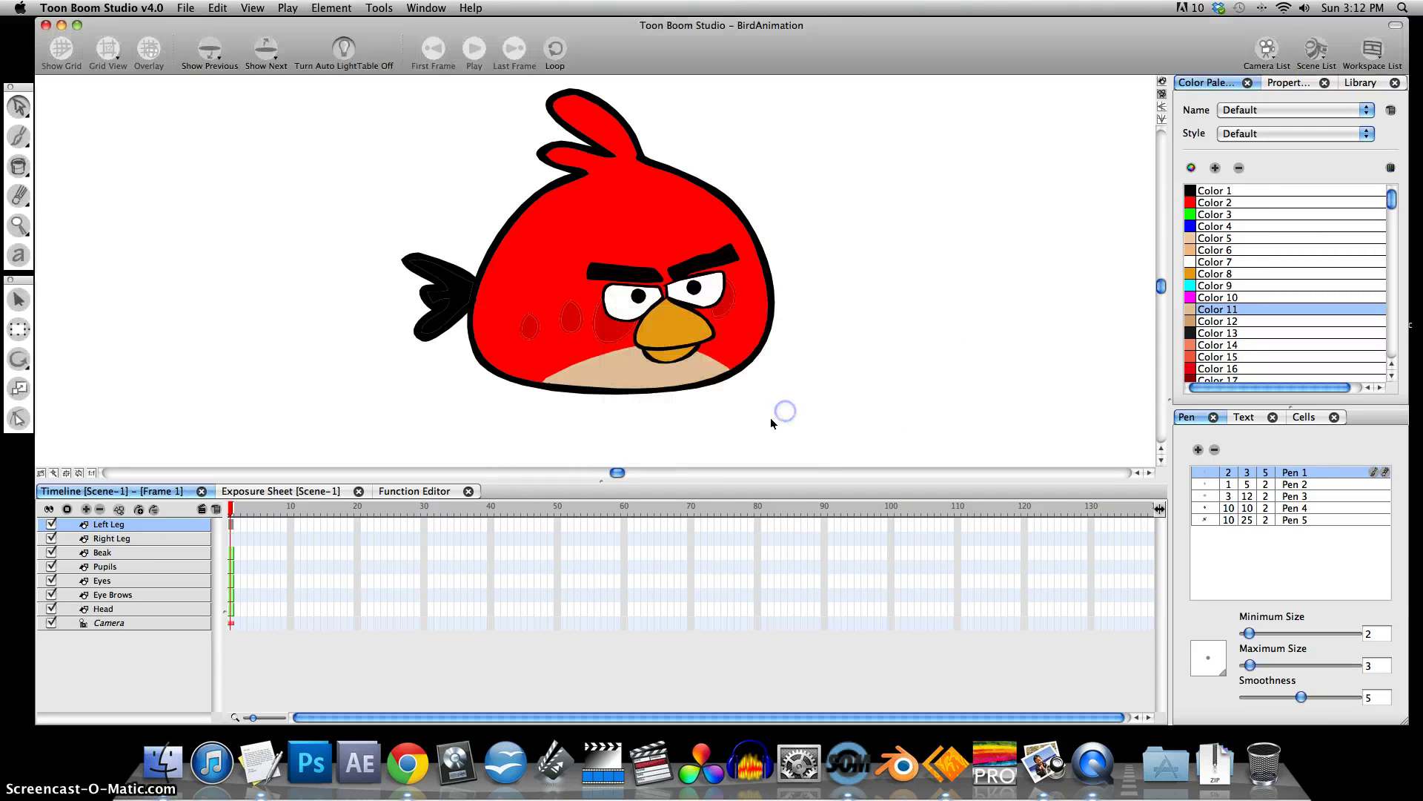
Draw a thin leg with a clawed foot under the body on the Right Leg element, using the Brush, black Color 1 and maximum size 9.
{"action": "left_click", "coordinate": [107, 539]}
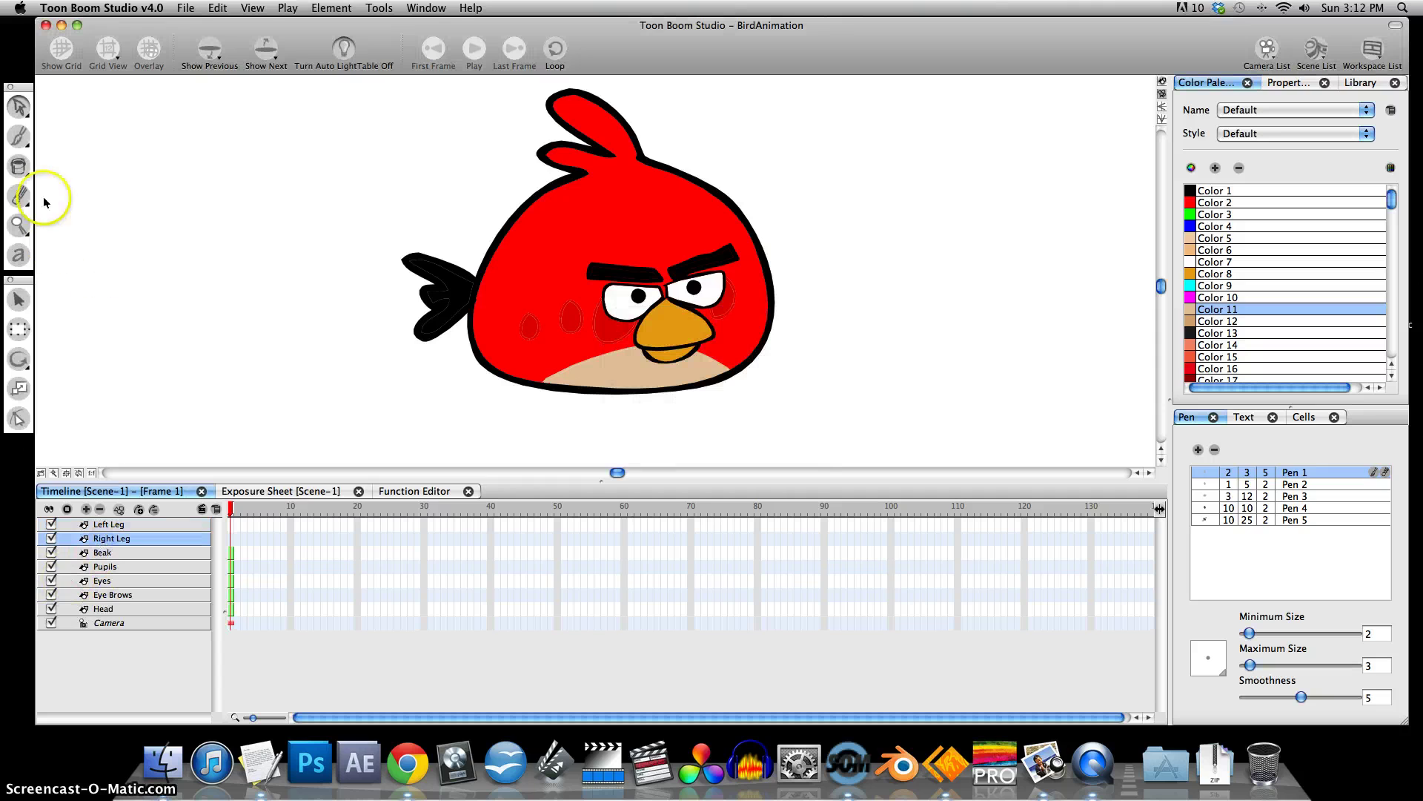
{"action": "left_click", "coordinate": [20, 137]}
{"action": "left_click", "coordinate": [22, 141]}
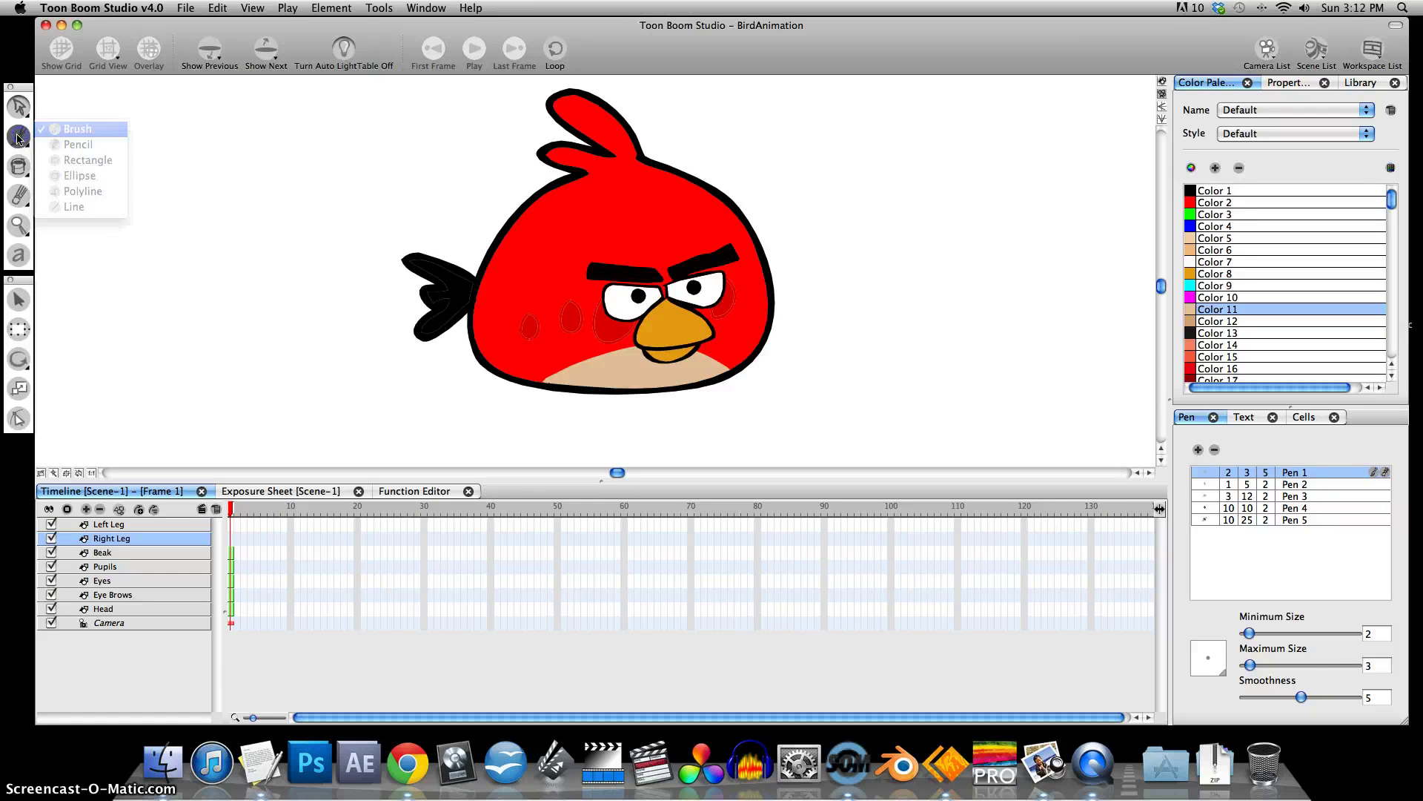
{"action": "left_click_drag", "start_coordinate": [1251, 665], "coordinate": [1256, 665]}
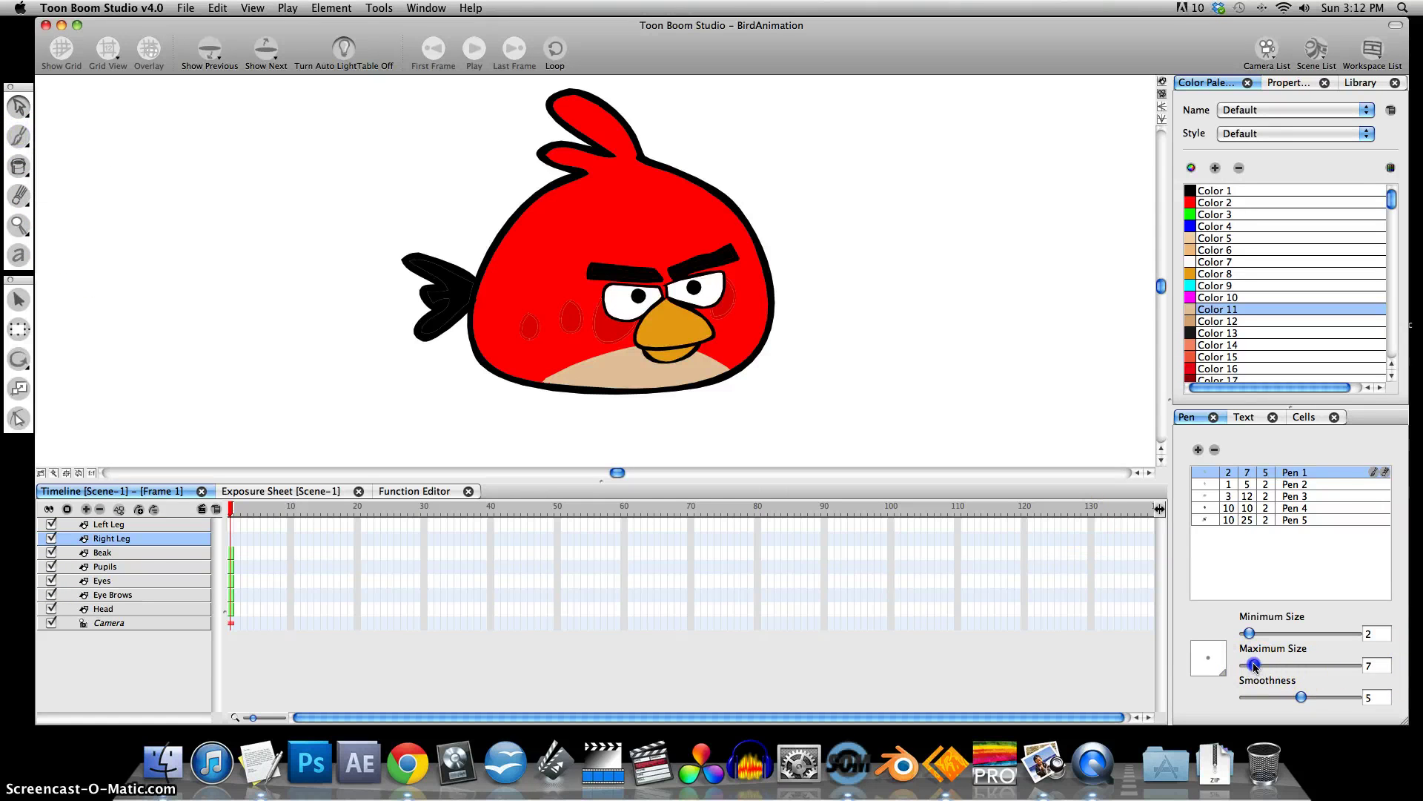
{"action": "left_click", "coordinate": [1215, 191]}
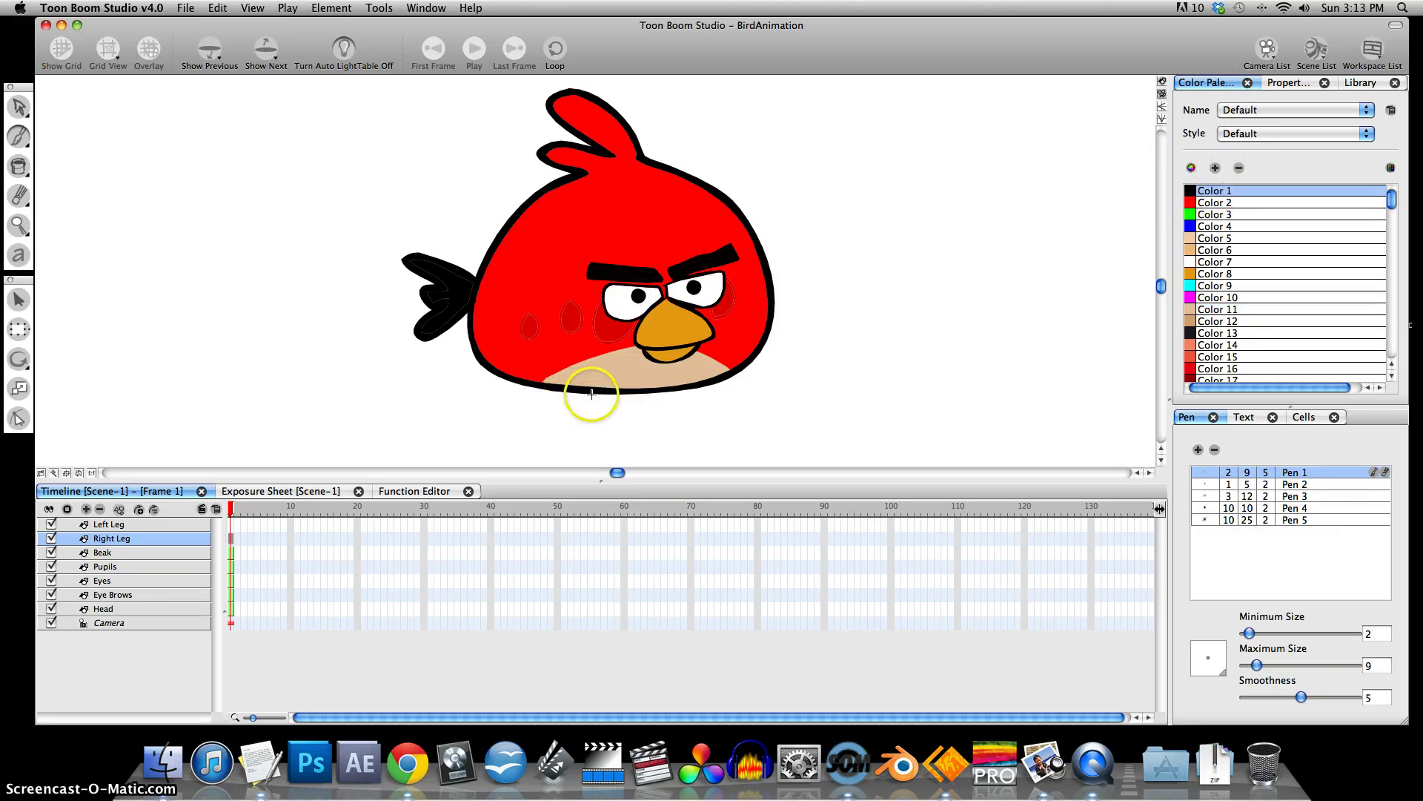
{"action": "left_click_drag", "start_coordinate": [591, 393], "coordinate": [581, 442]}
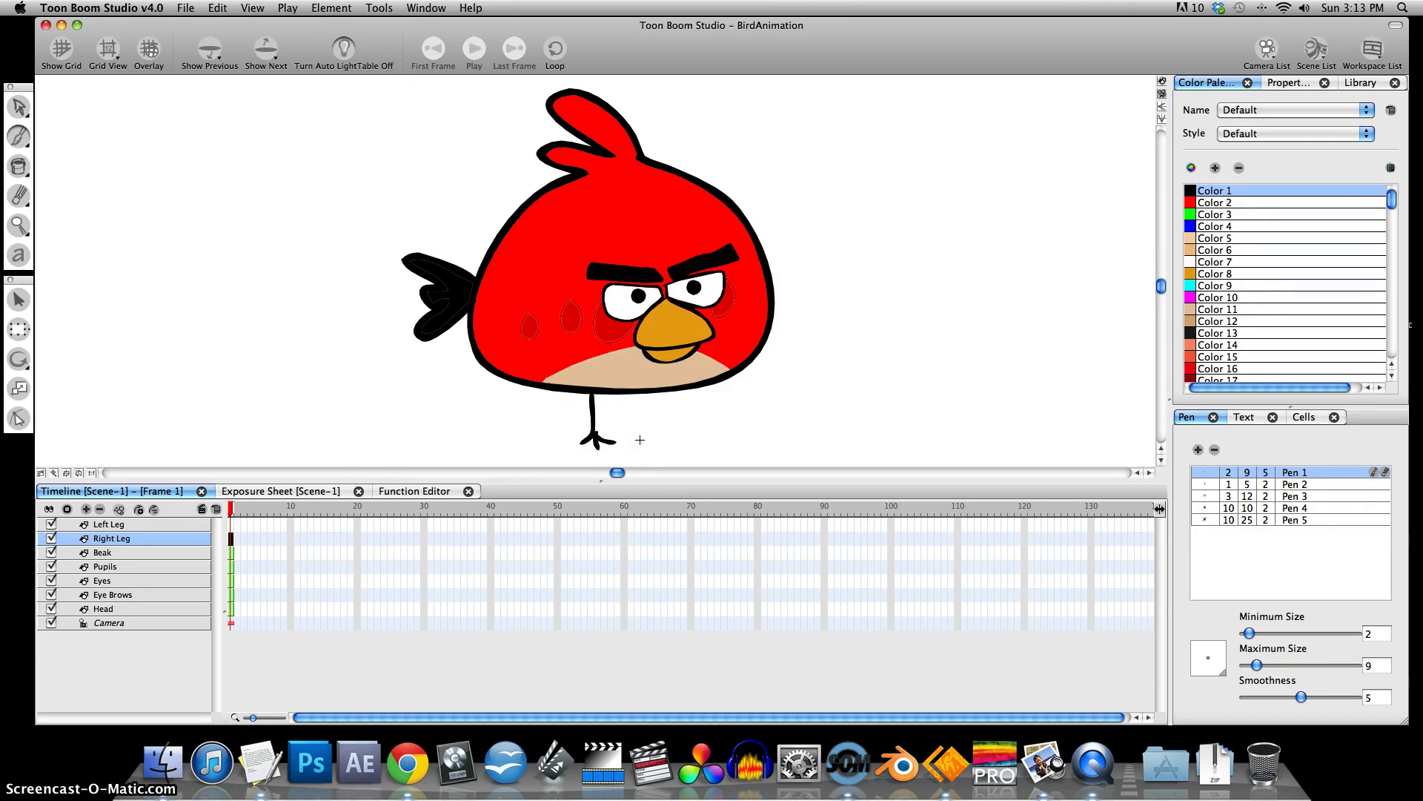
Draw a matching black leg with a clawed foot beside the first one on the Left Leg element.
{"action": "left_click", "coordinate": [141, 524]}
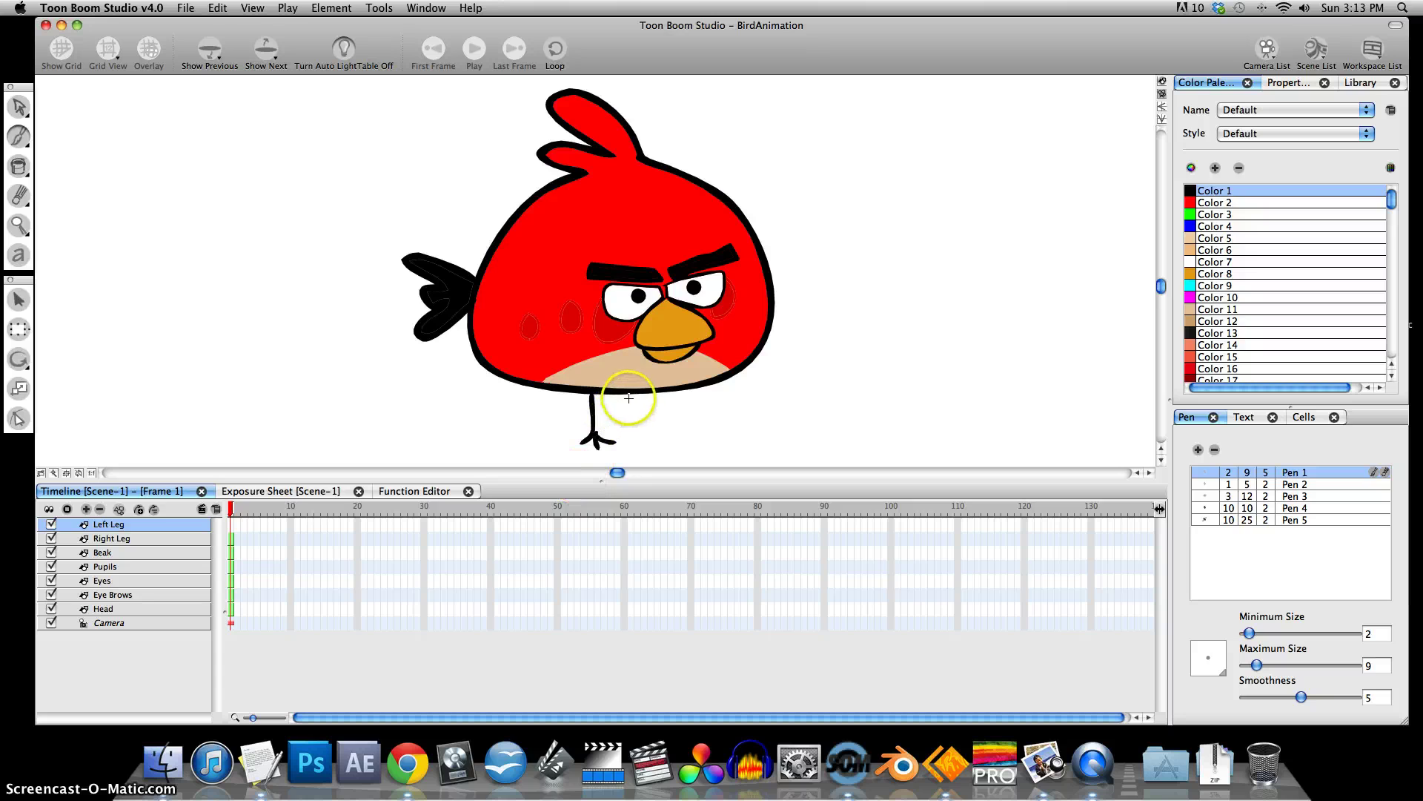
{"action": "left_click_drag", "start_coordinate": [657, 390], "coordinate": [657, 438]}
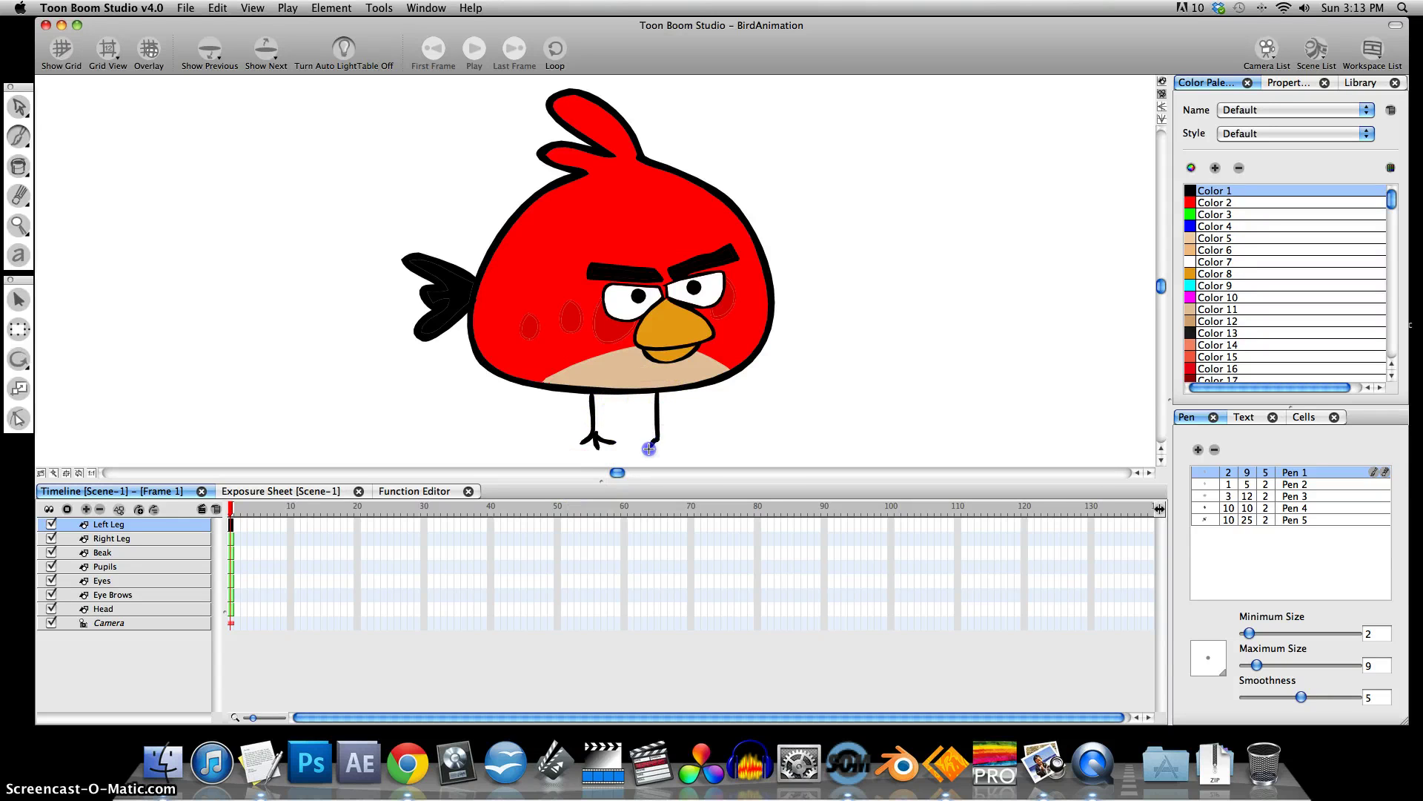
{"action": "left_click_drag", "start_coordinate": [659, 438], "coordinate": [662, 447]}
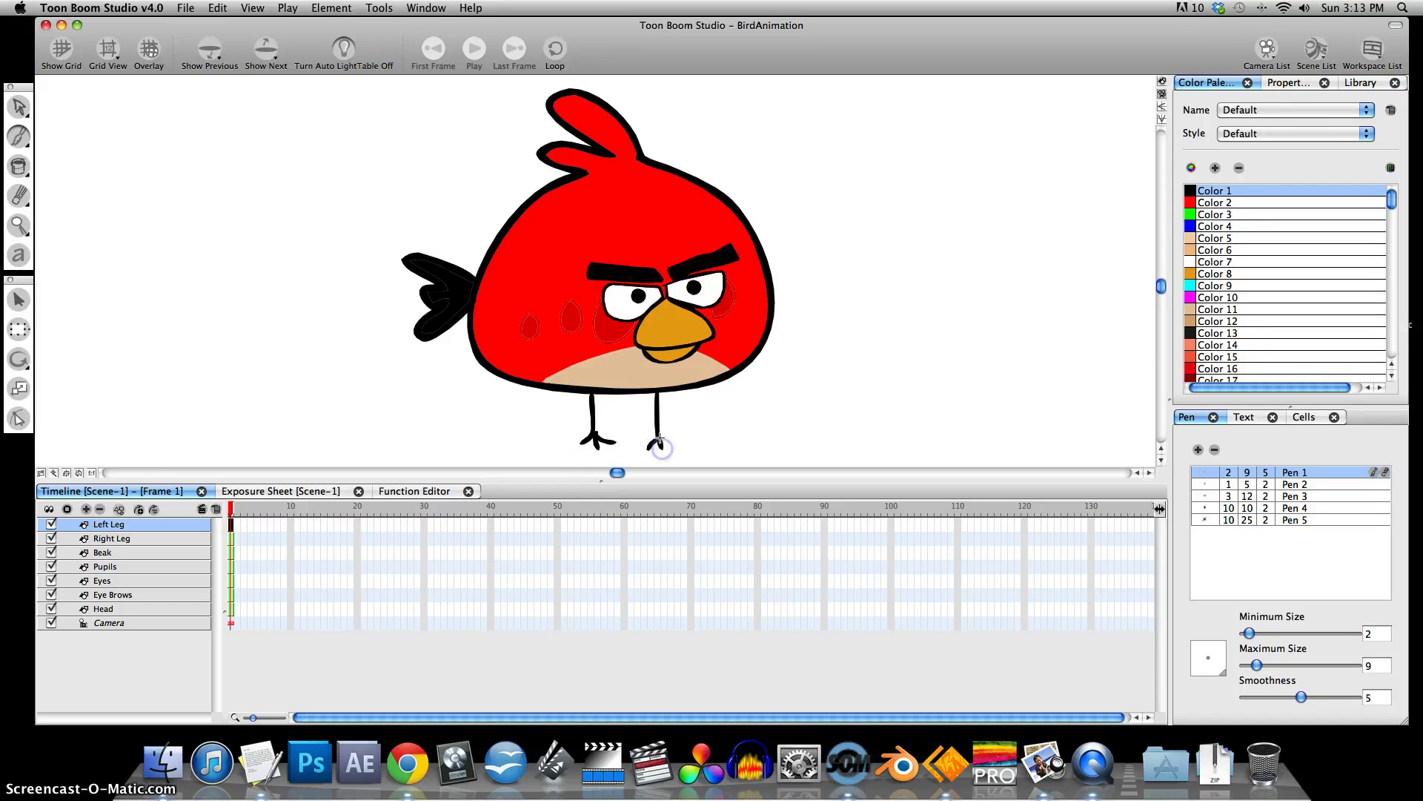
{"action": "left_click", "coordinate": [730, 475]}
{"action": "left_click", "coordinate": [19, 107]}
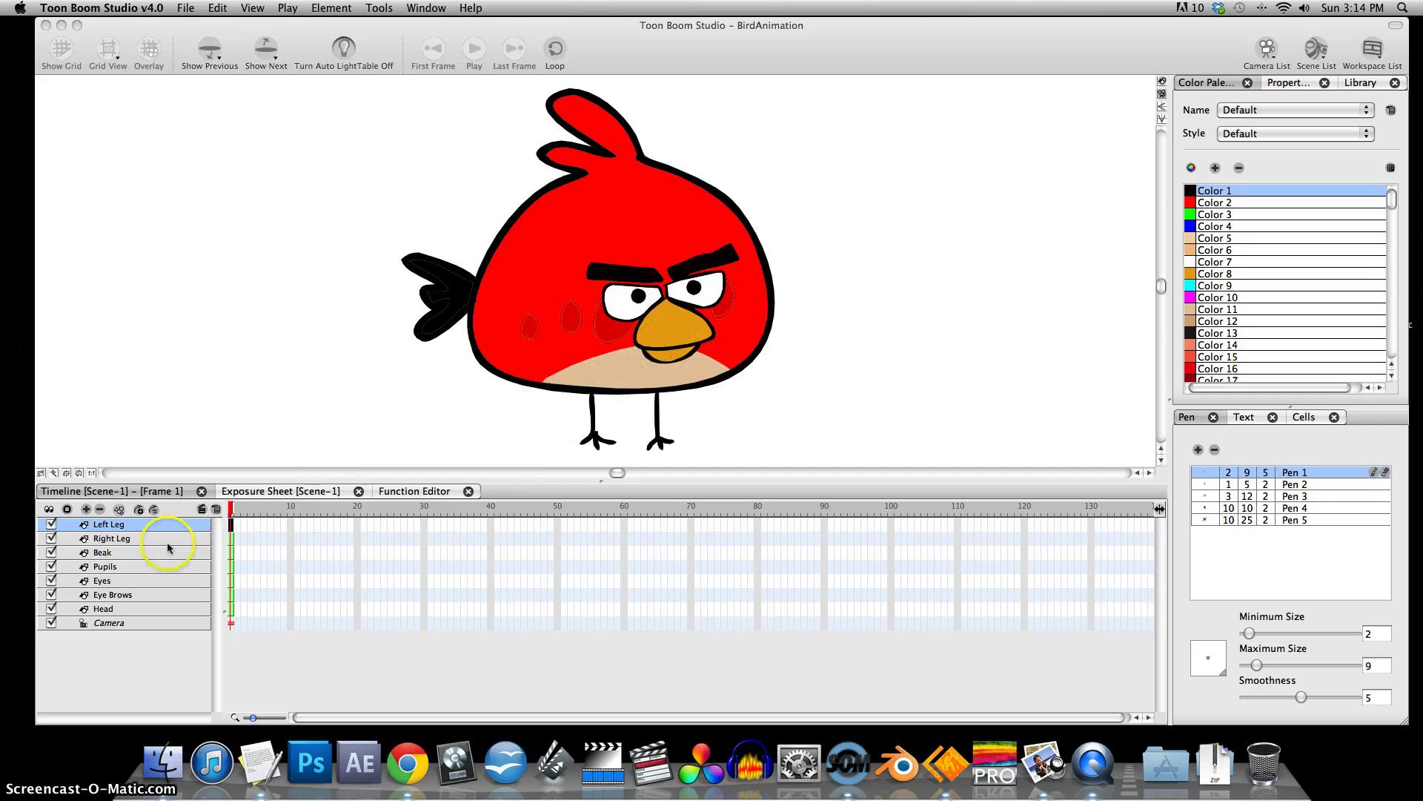
Switch to Chrome, search Google Images for "toon boom mouth chart" and open the Toon Boom Studio Mouth Positions chart.
{"action": "left_click", "coordinate": [407, 762]}
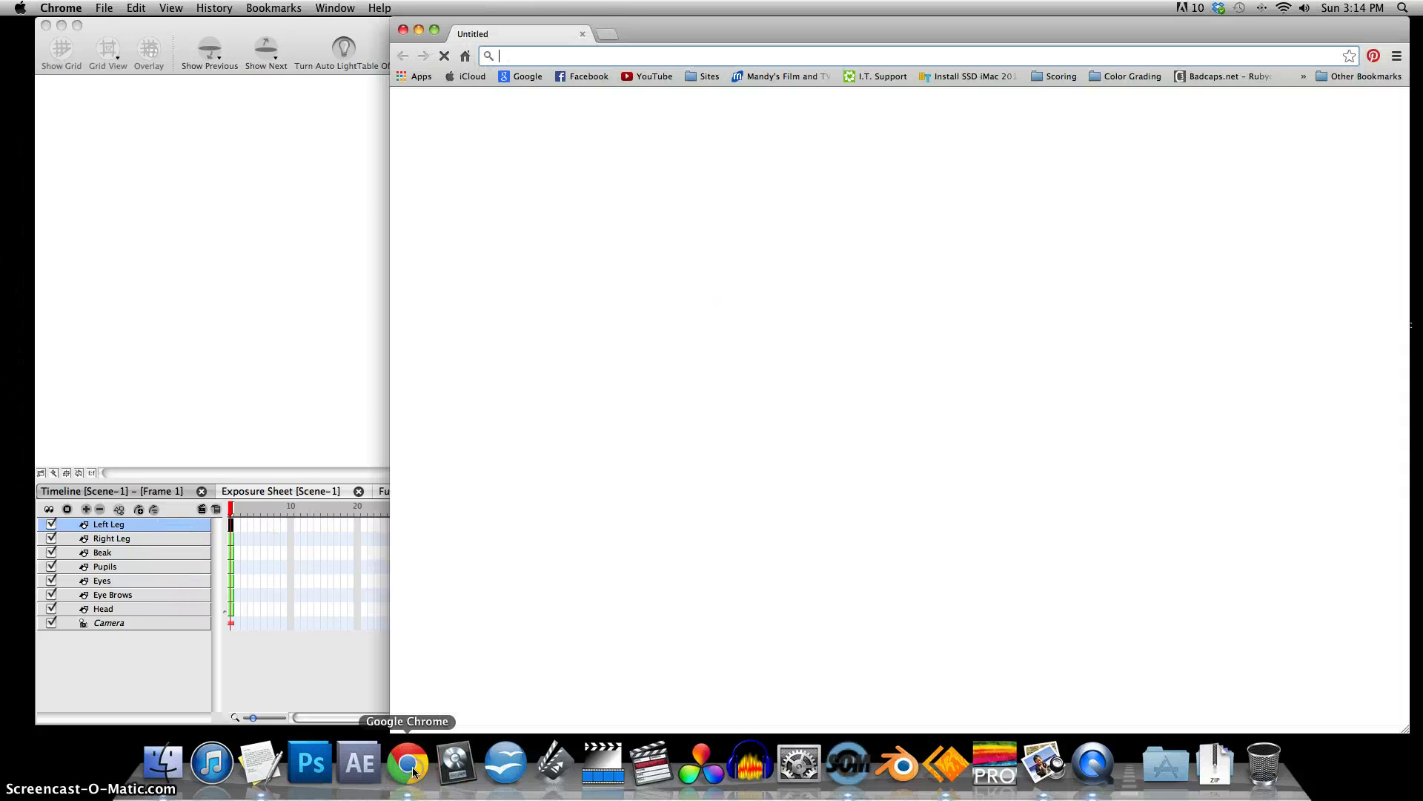
{"action": "left_click_drag", "start_coordinate": [652, 37], "coordinate": [514, 34]}
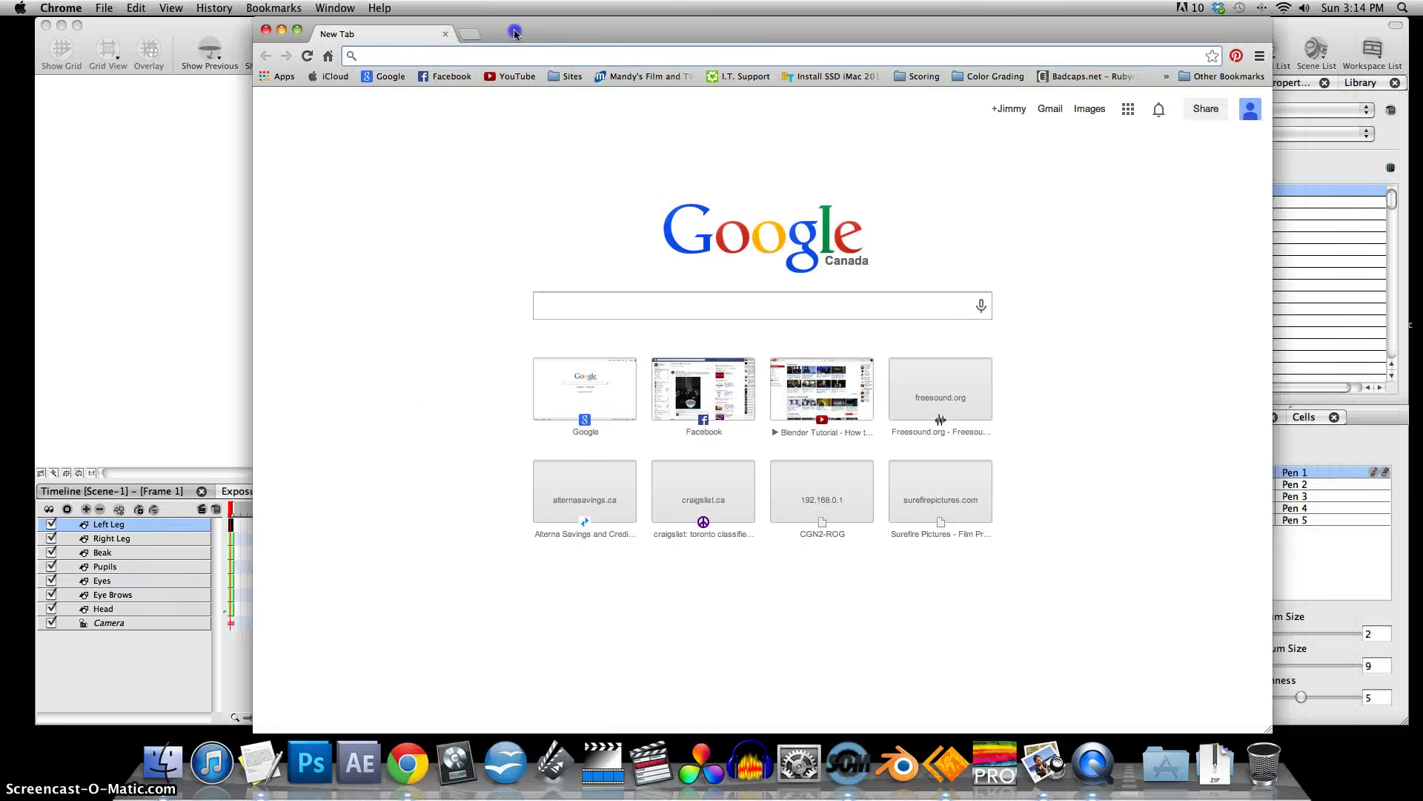
{"action": "left_click", "coordinate": [548, 305]}
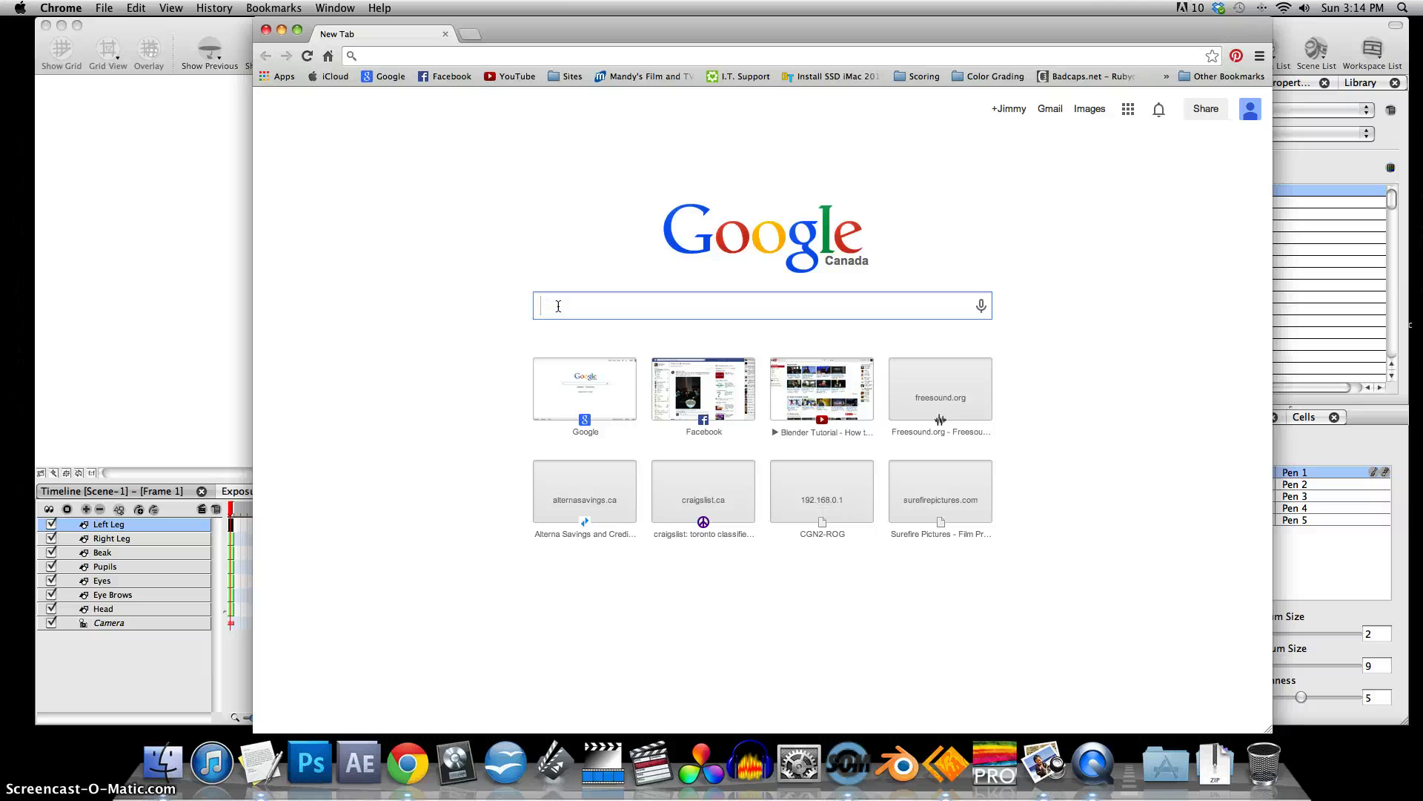
{"action": "type", "text": "toon "}
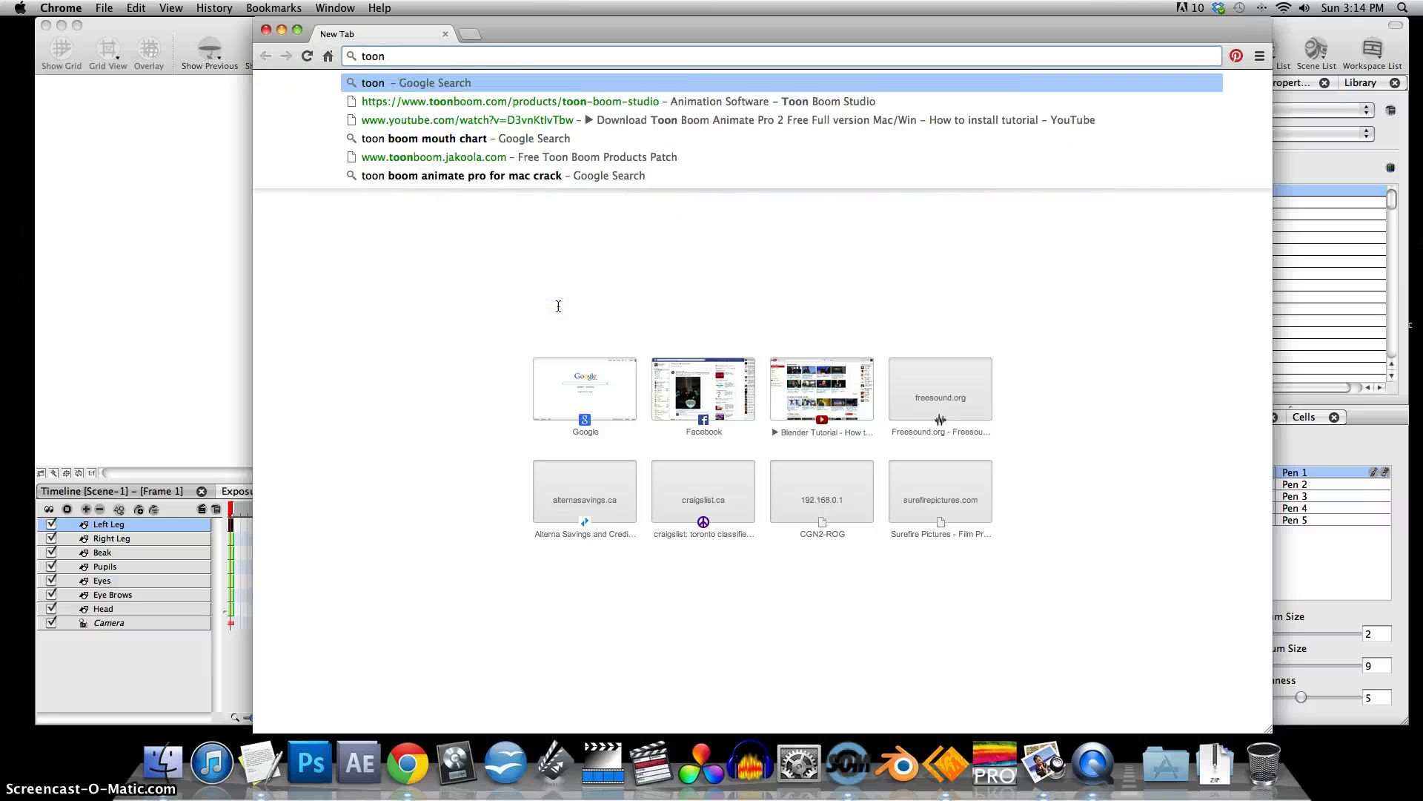
{"action": "type", "text": "boom mouth chart"}
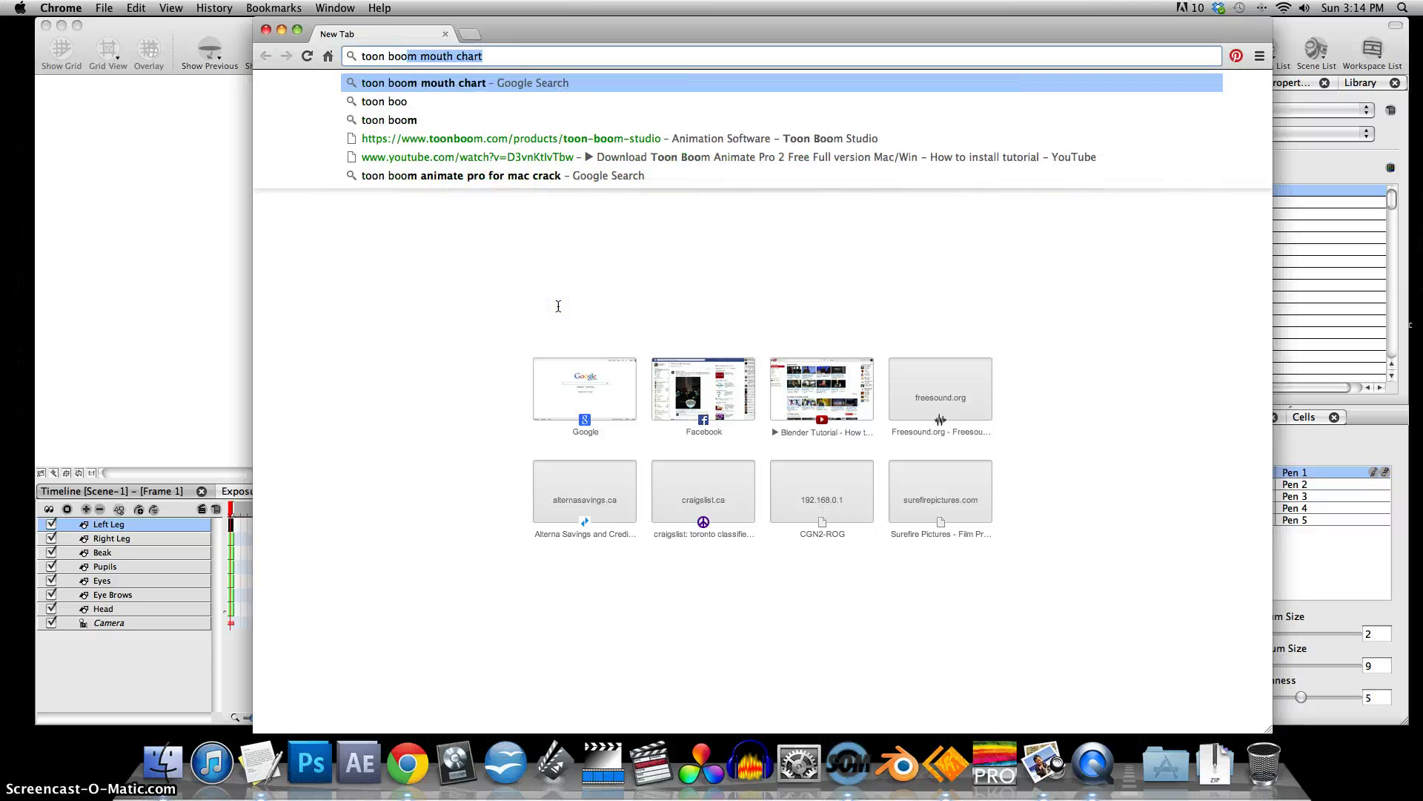
{"action": "key", "text": "Return"}
{"action": "left_click", "coordinate": [420, 221]}
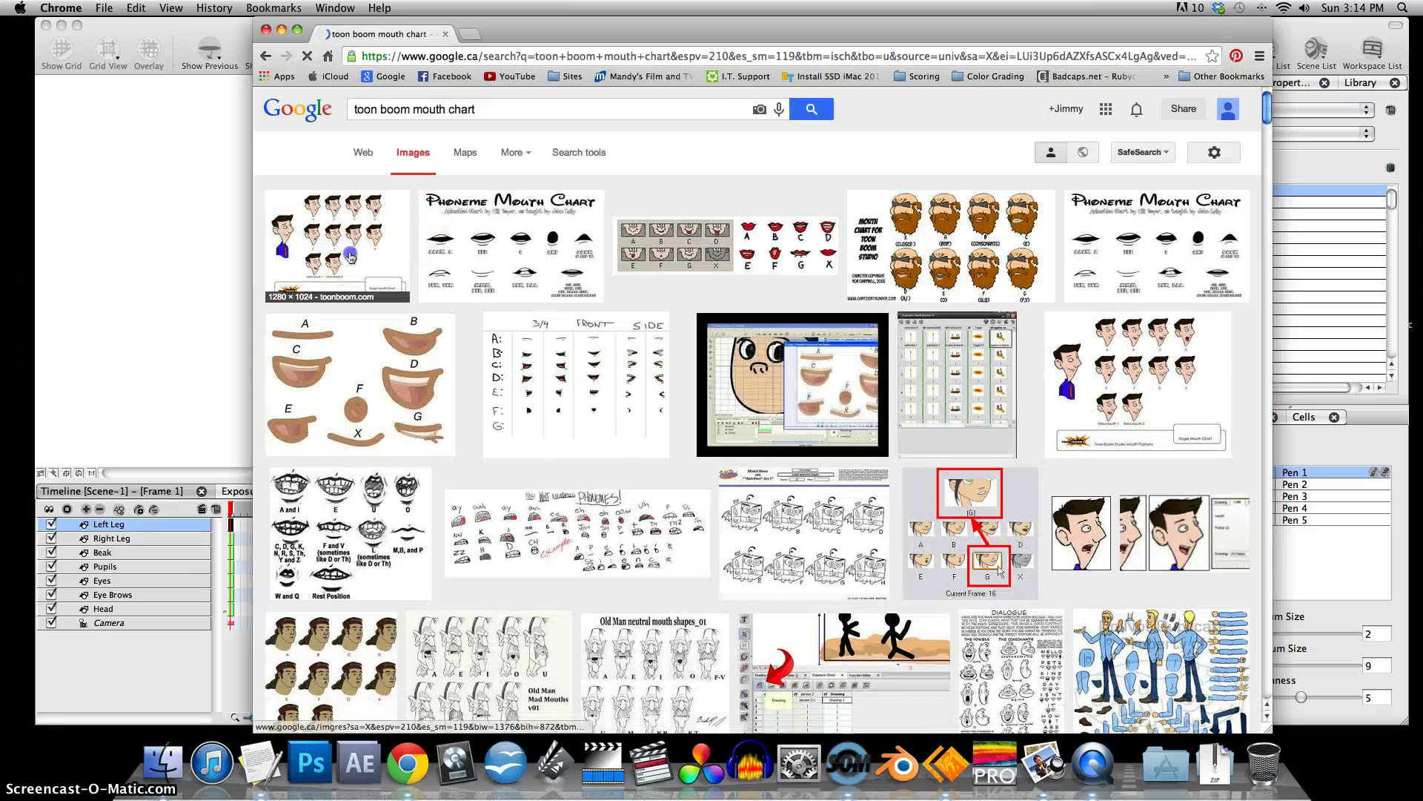
{"action": "left_click", "coordinate": [408, 219]}
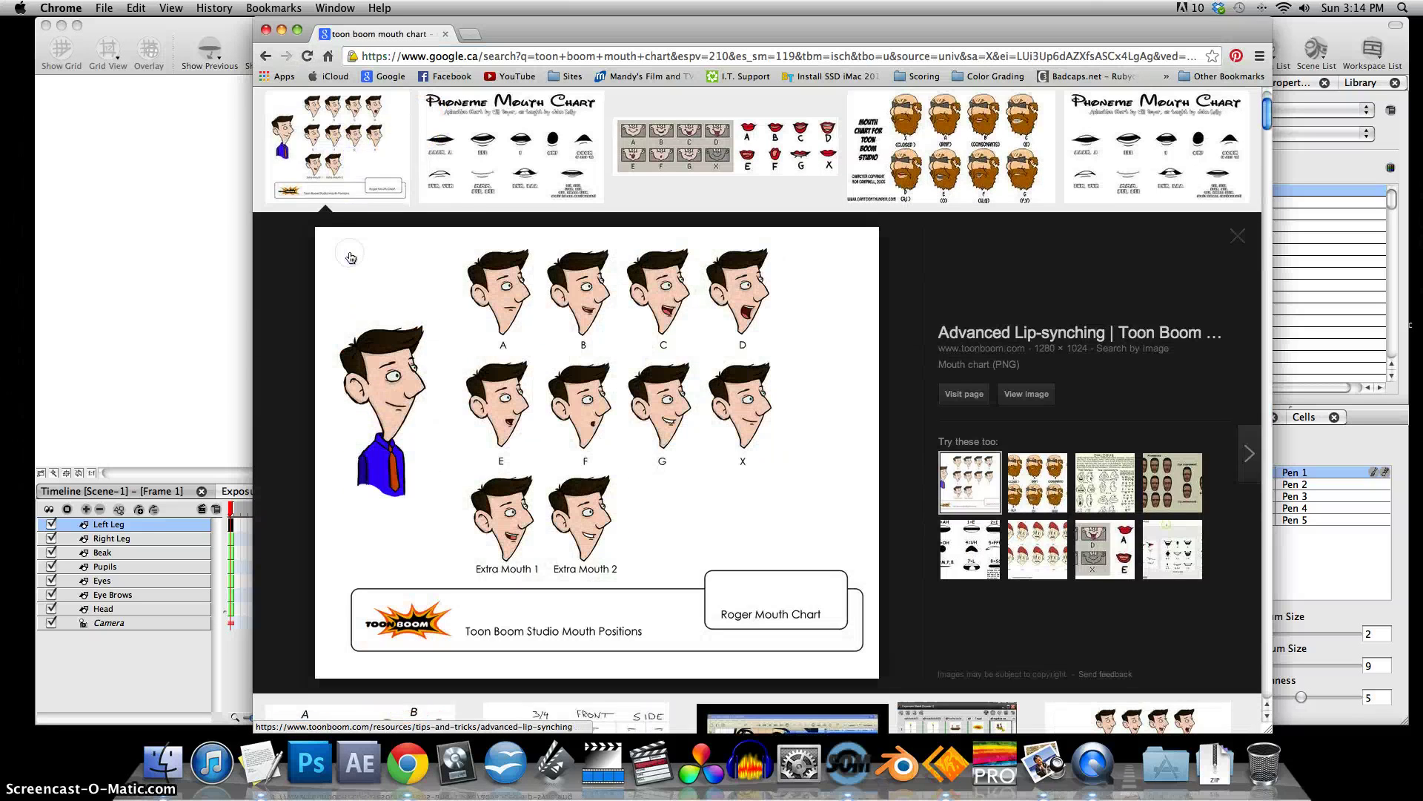
Open the Toon Boom mouth chart full size, shrink the browser window and place it beside the bird drawing.
{"action": "left_click", "coordinate": [1027, 393]}
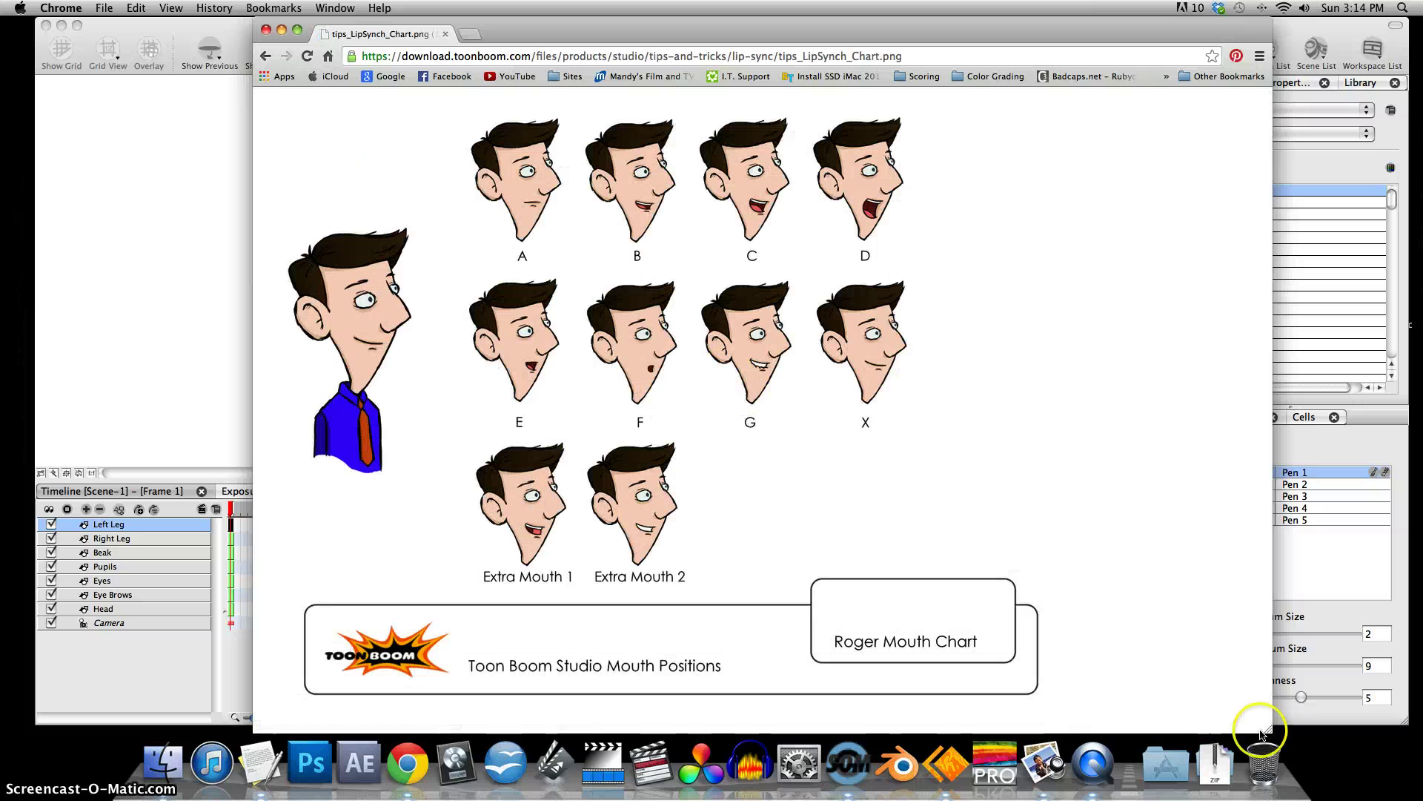
{"action": "left_click_drag", "start_coordinate": [1268, 729], "coordinate": [816, 519]}
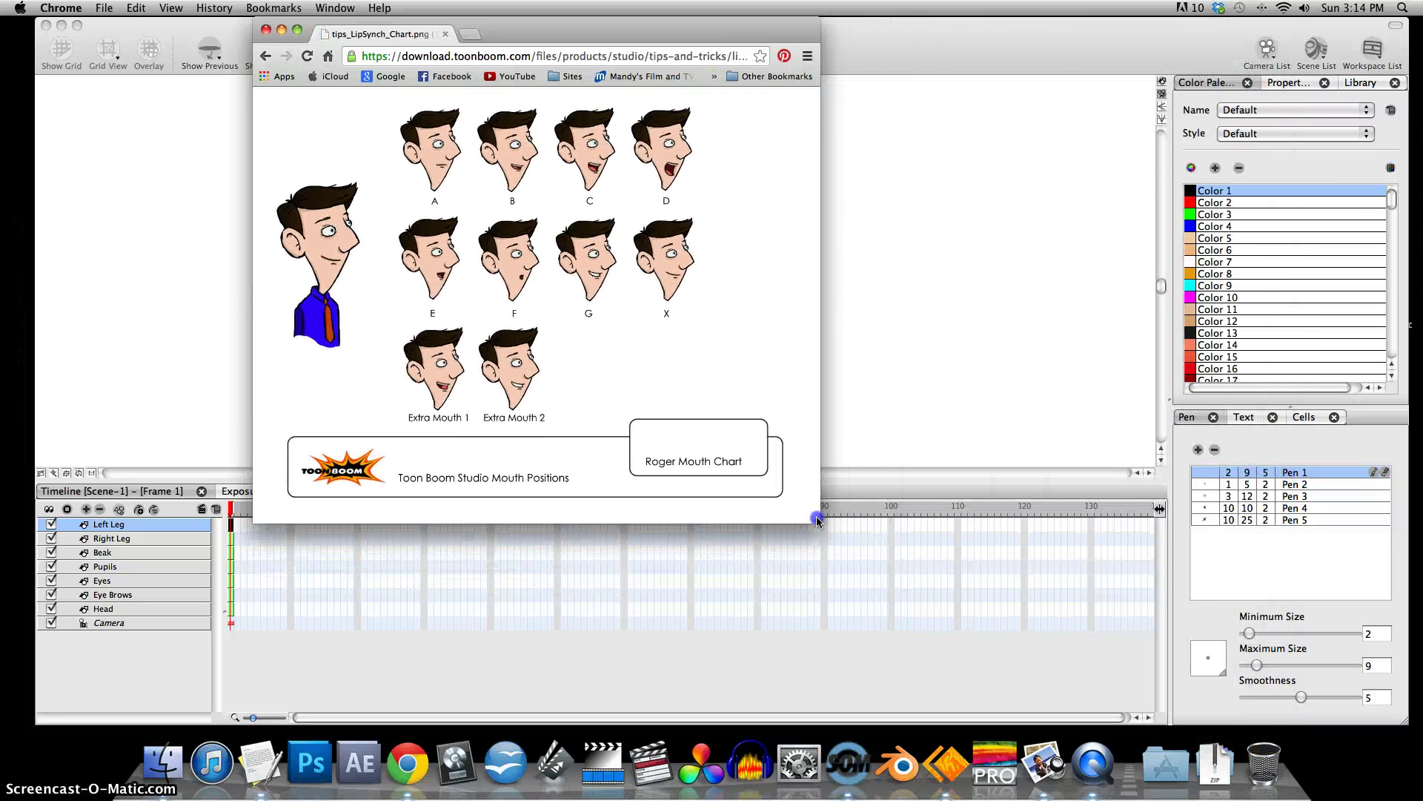
{"action": "left_click_drag", "start_coordinate": [689, 29], "coordinate": [1207, 62]}
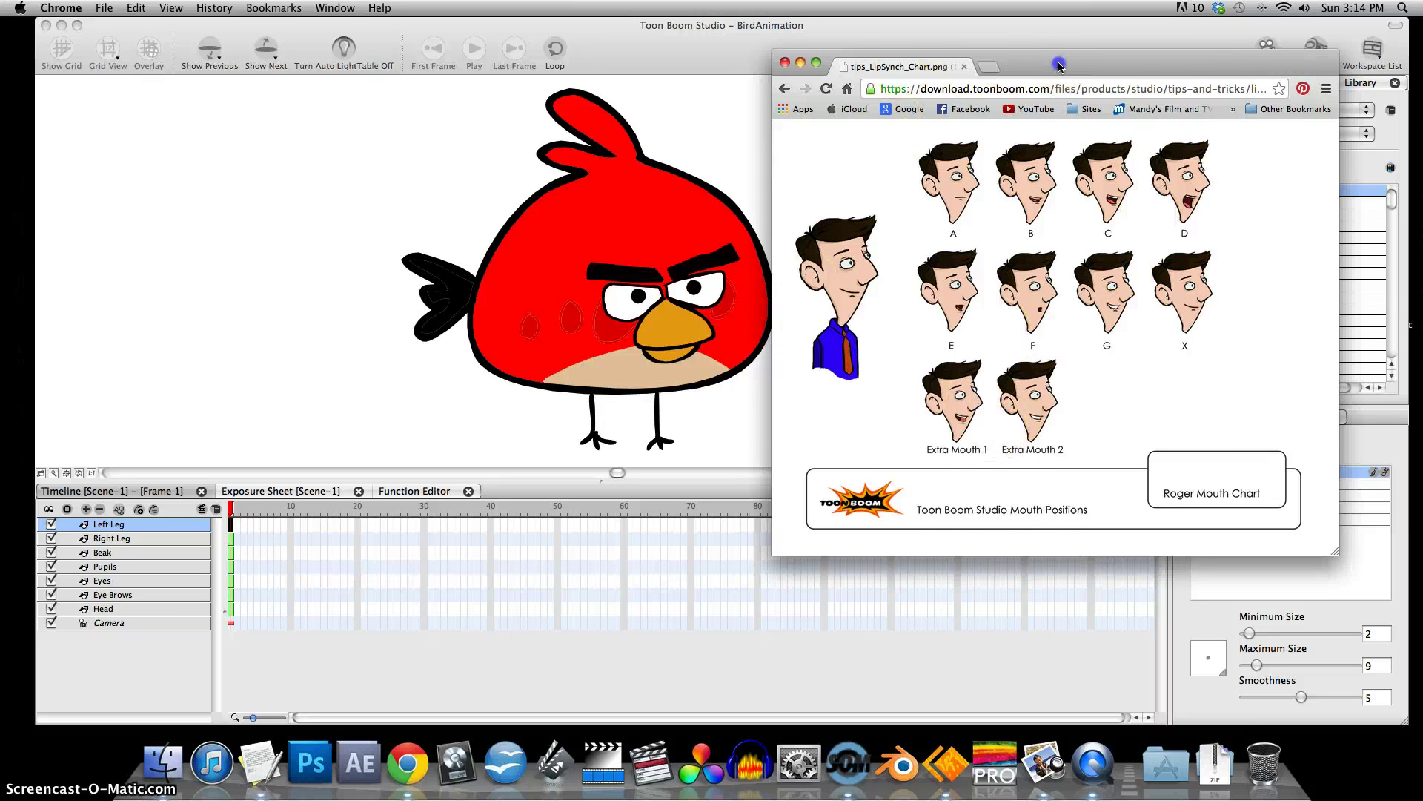
{"action": "left_click_drag", "start_coordinate": [1060, 66], "coordinate": [1087, 68]}
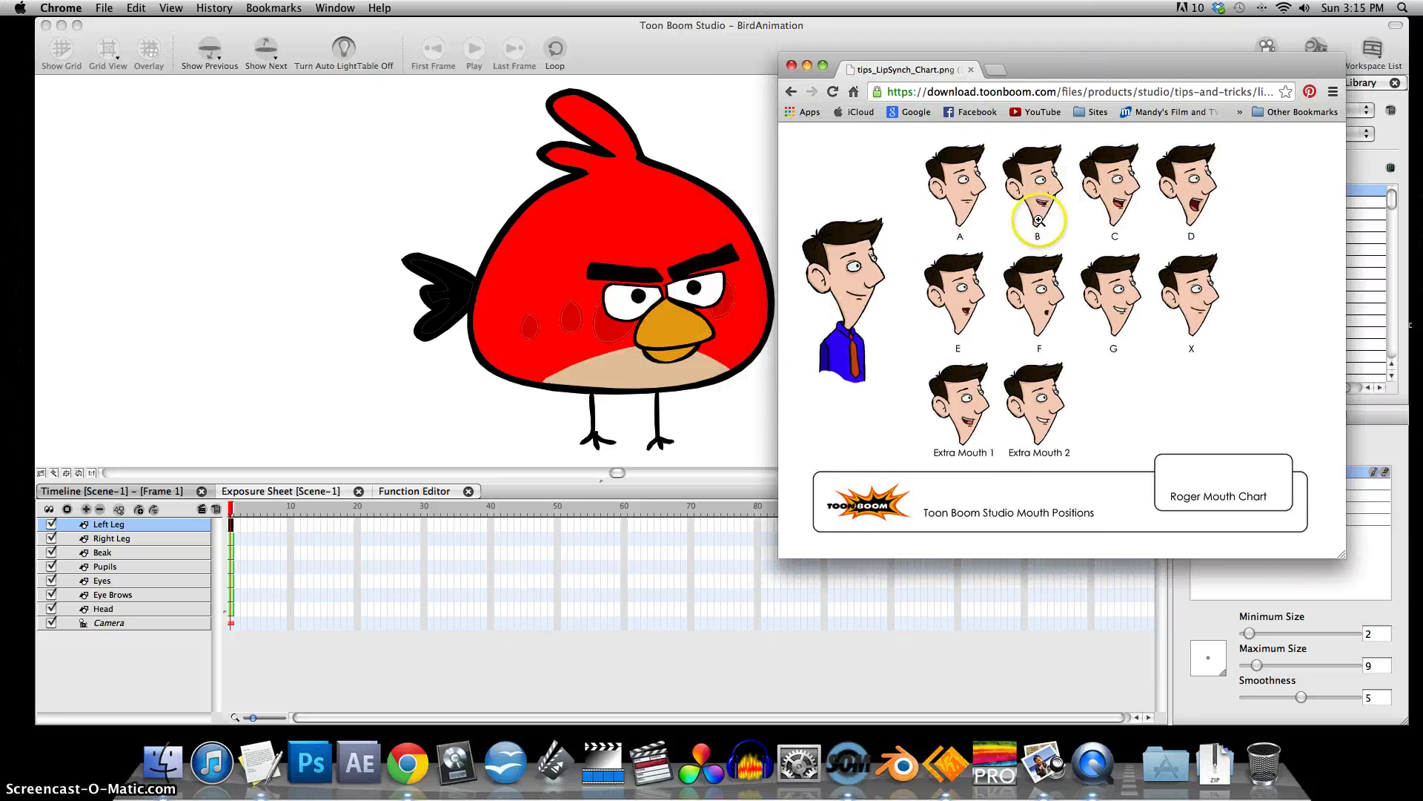
Switch back to Toon Boom Studio and rename the Beak element as Mouth.
{"action": "left_click", "coordinate": [115, 568]}
{"action": "left_click", "coordinate": [120, 553]}
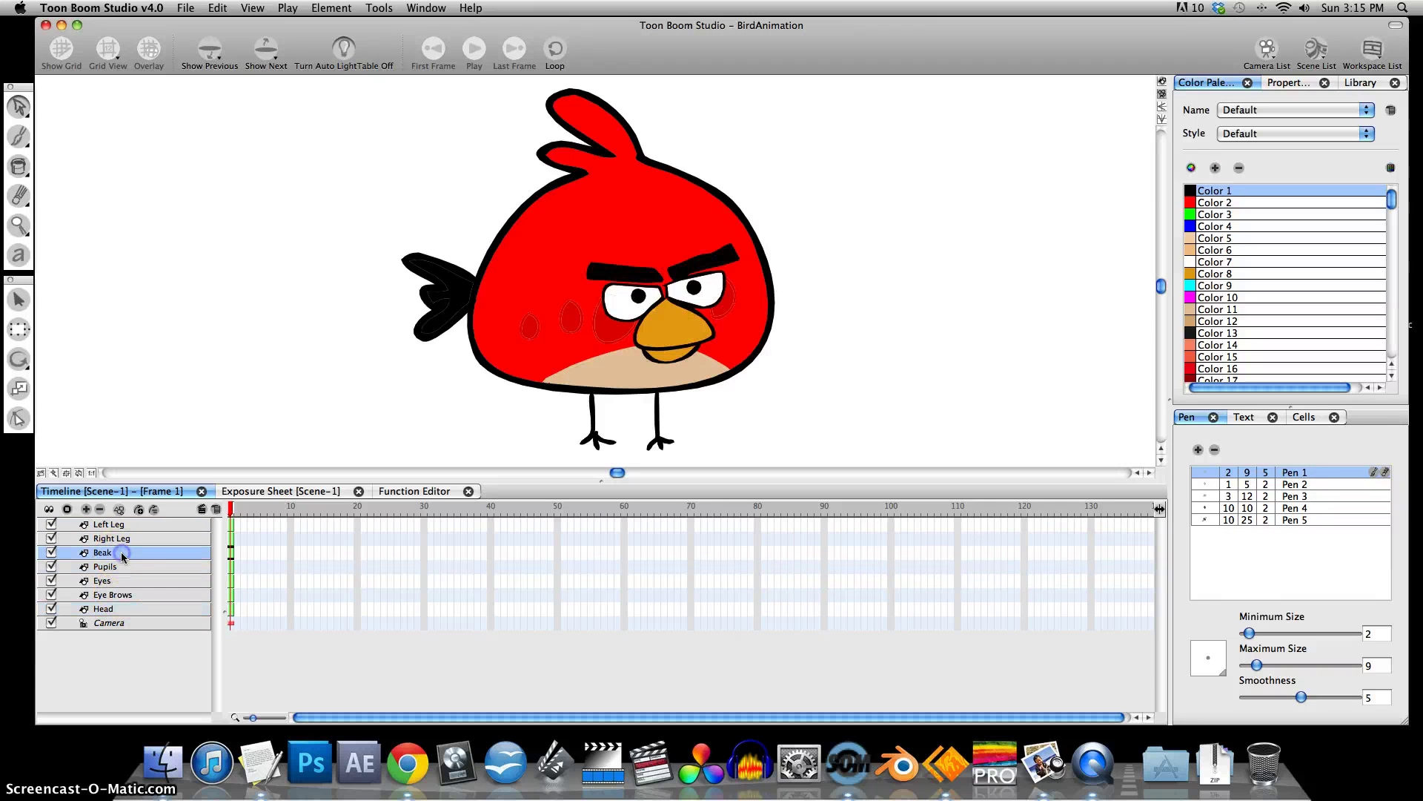
{"action": "double_click", "coordinate": [109, 554]}
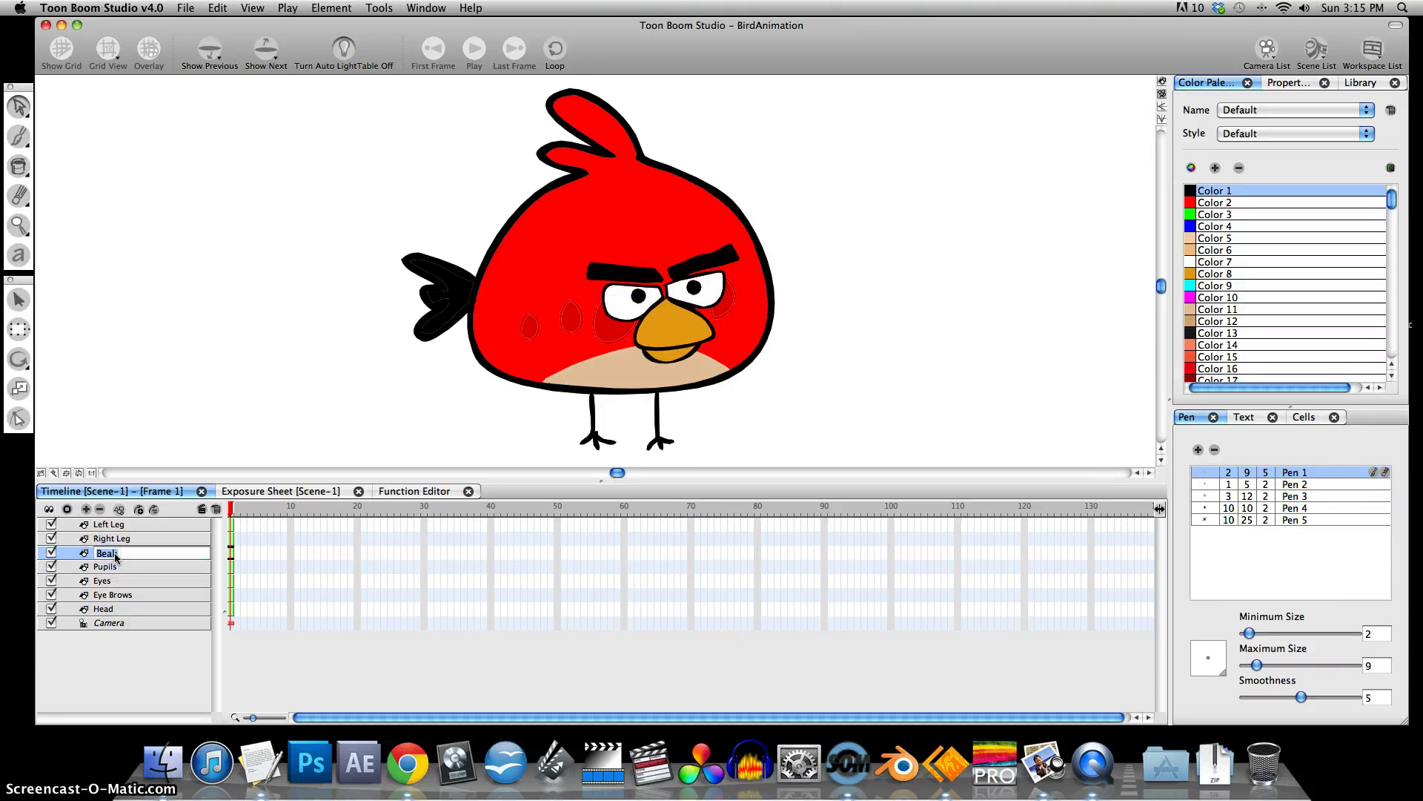
{"action": "type", "text": "Mouth"}
{"action": "key", "text": "Return"}
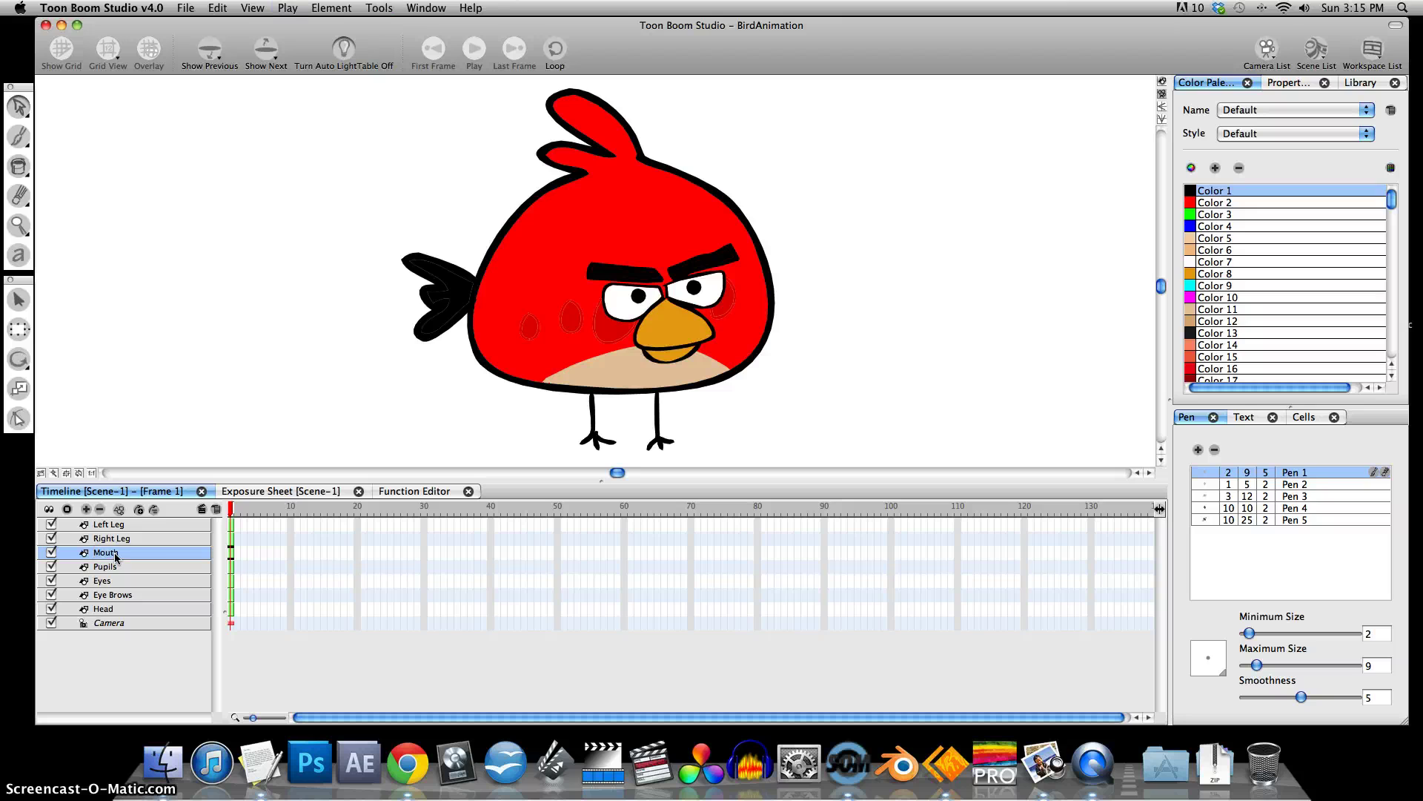
Extend the exposure of the Mouth, Pupils, Eyes, Eye Brows and Head elements to frame 10.
{"action": "left_click", "coordinate": [238, 552]}
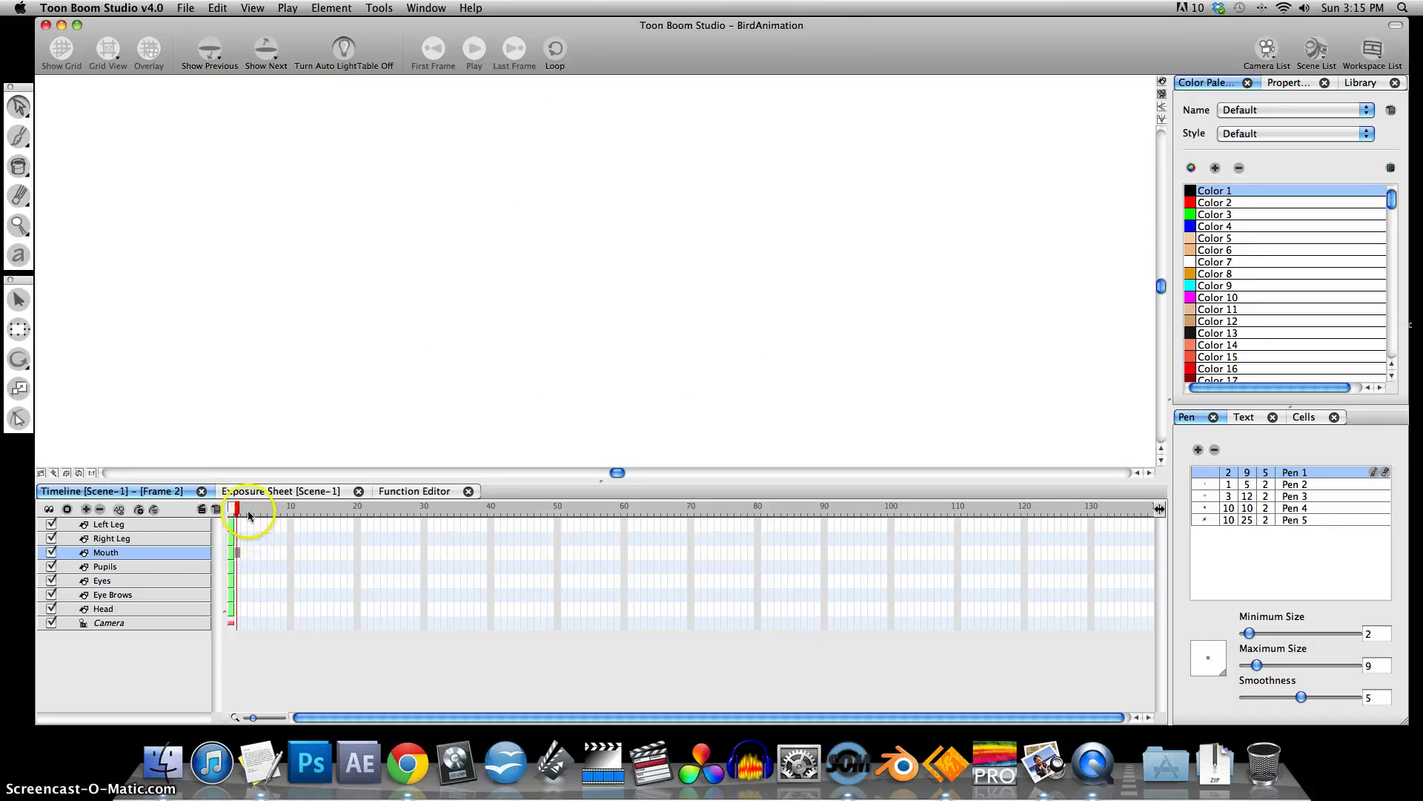
{"action": "left_click", "coordinate": [289, 524]}
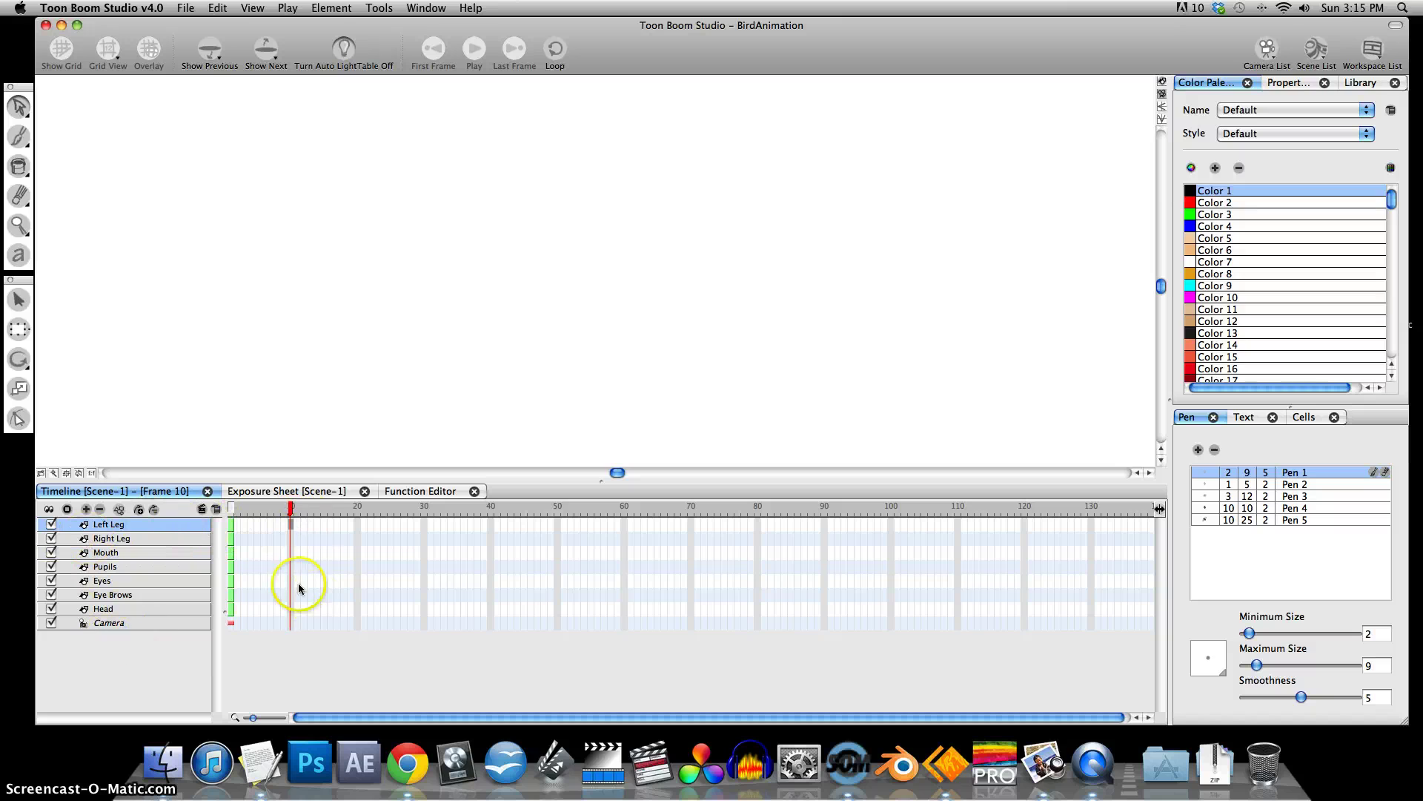
{"action": "left_click", "coordinate": [292, 526]}
{"action": "left_click", "coordinate": [292, 560]}
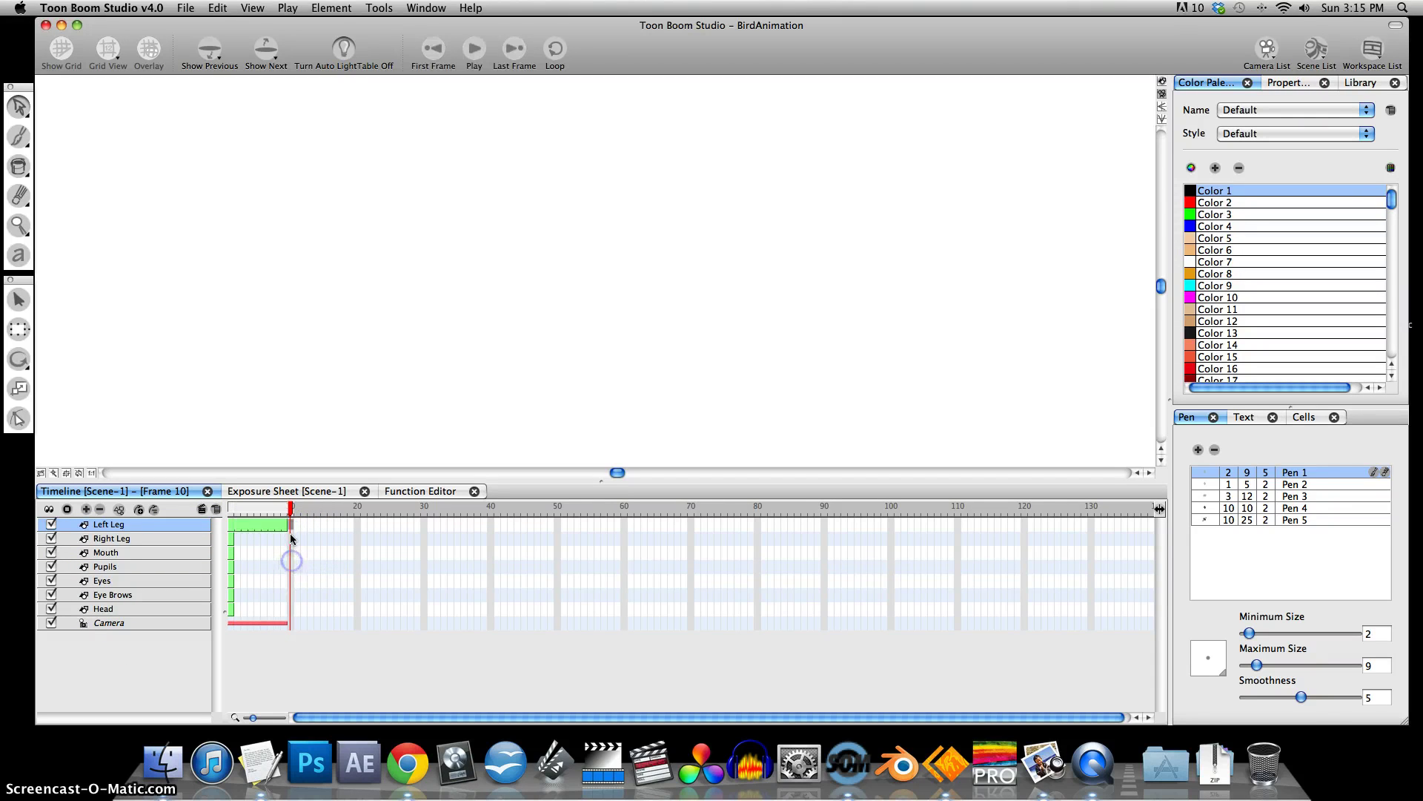
{"action": "left_click", "coordinate": [291, 610], "text": "shift"}
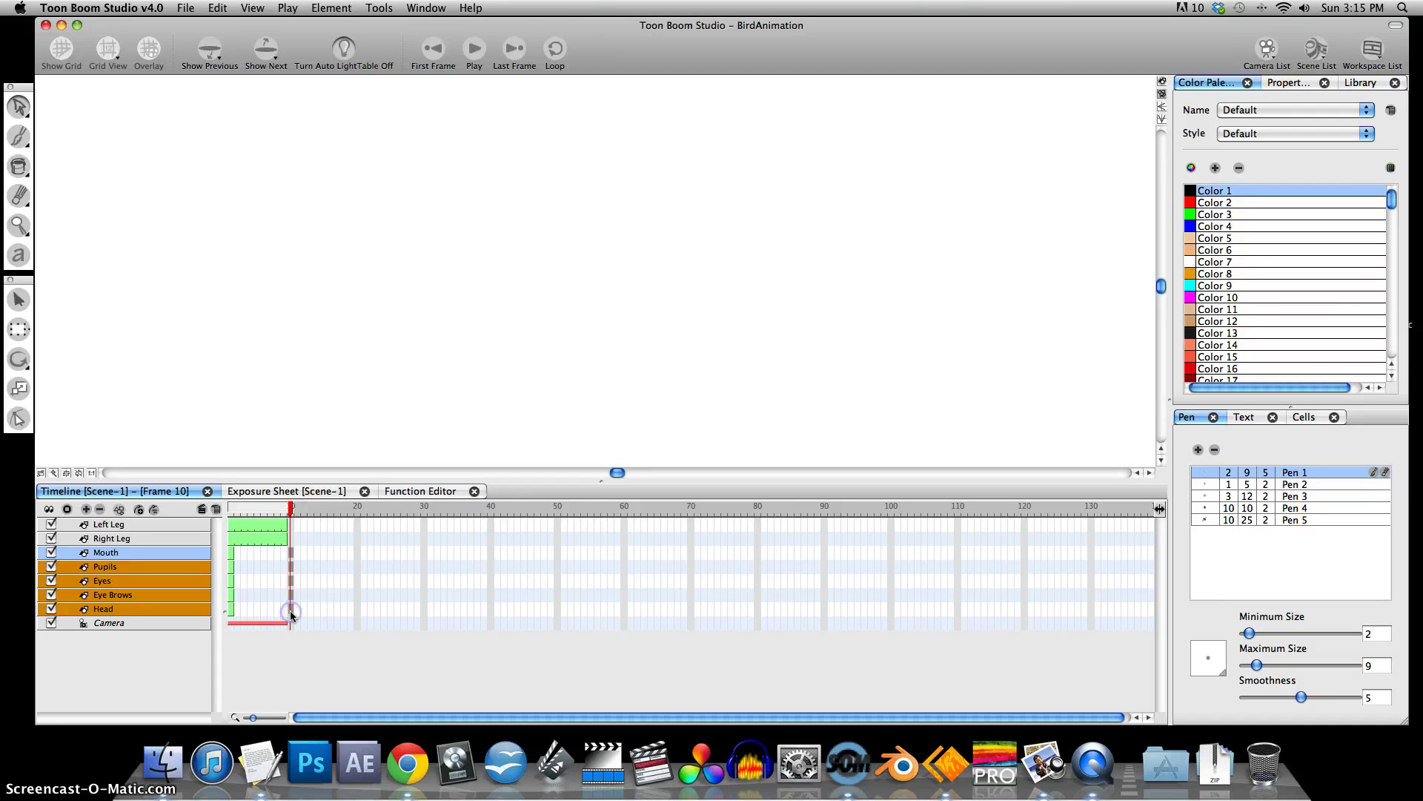
{"action": "right_click", "coordinate": [290, 609]}
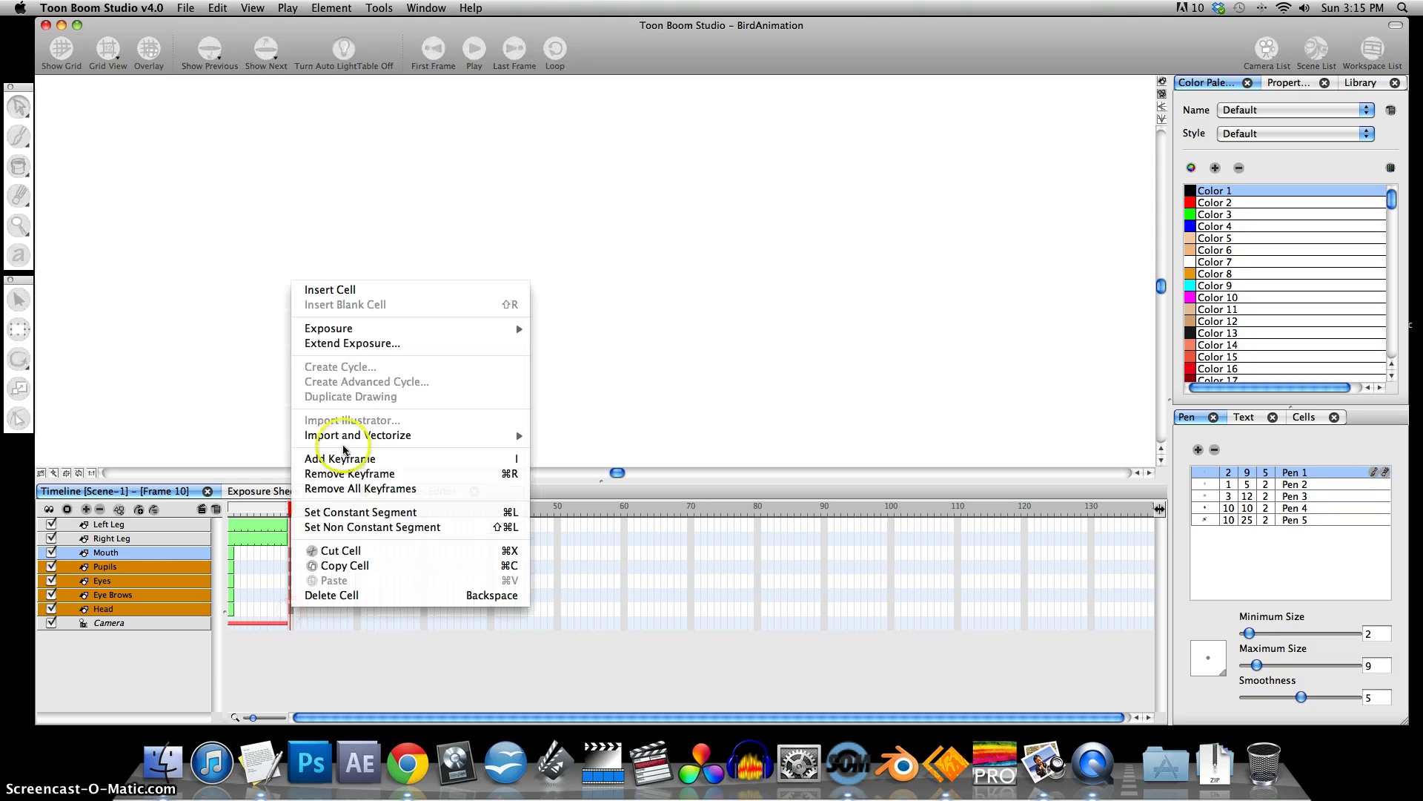
{"action": "left_click", "coordinate": [376, 344]}
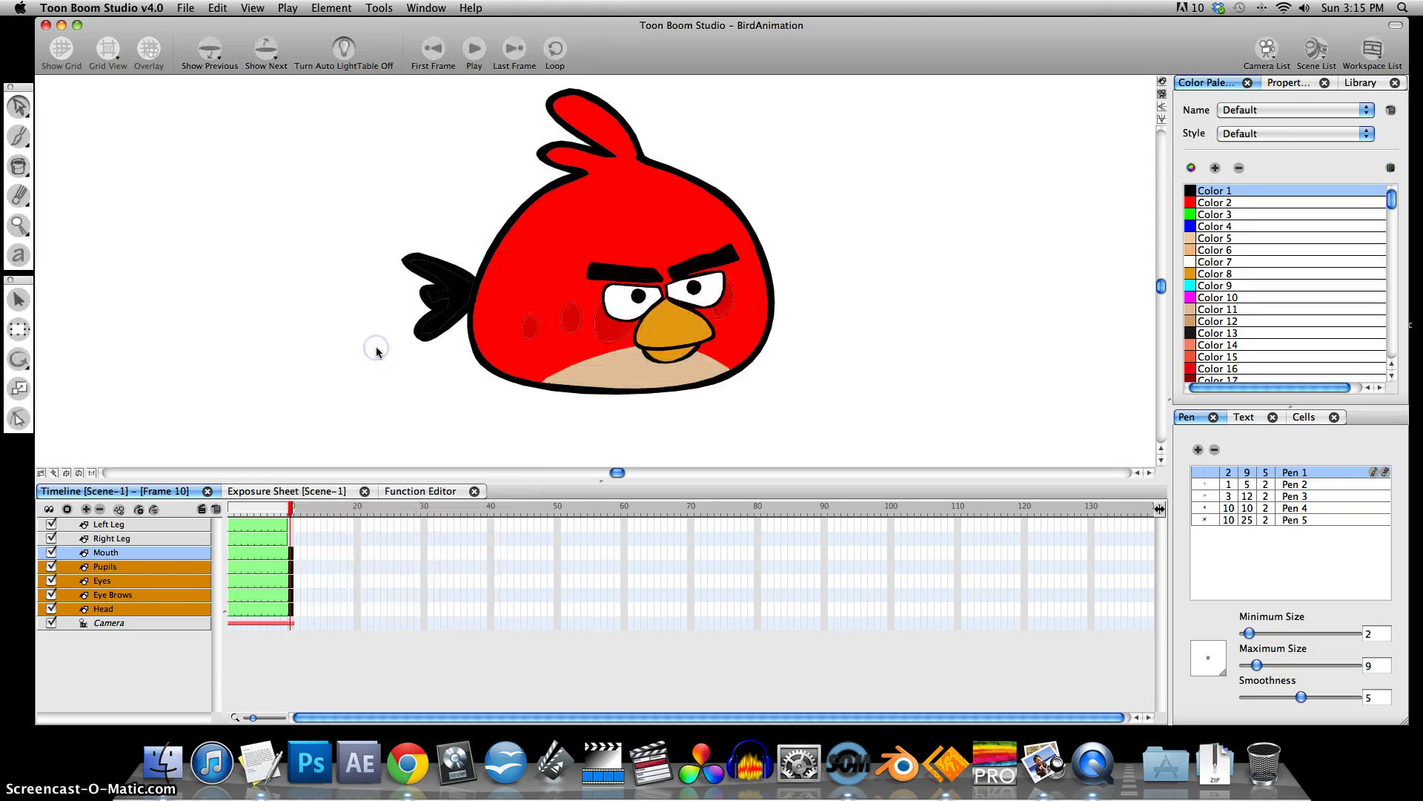
Extend the exposure of the Left Leg and Right Leg elements to frame 10.
{"action": "left_click", "coordinate": [291, 525]}
{"action": "right_click", "coordinate": [292, 524]}
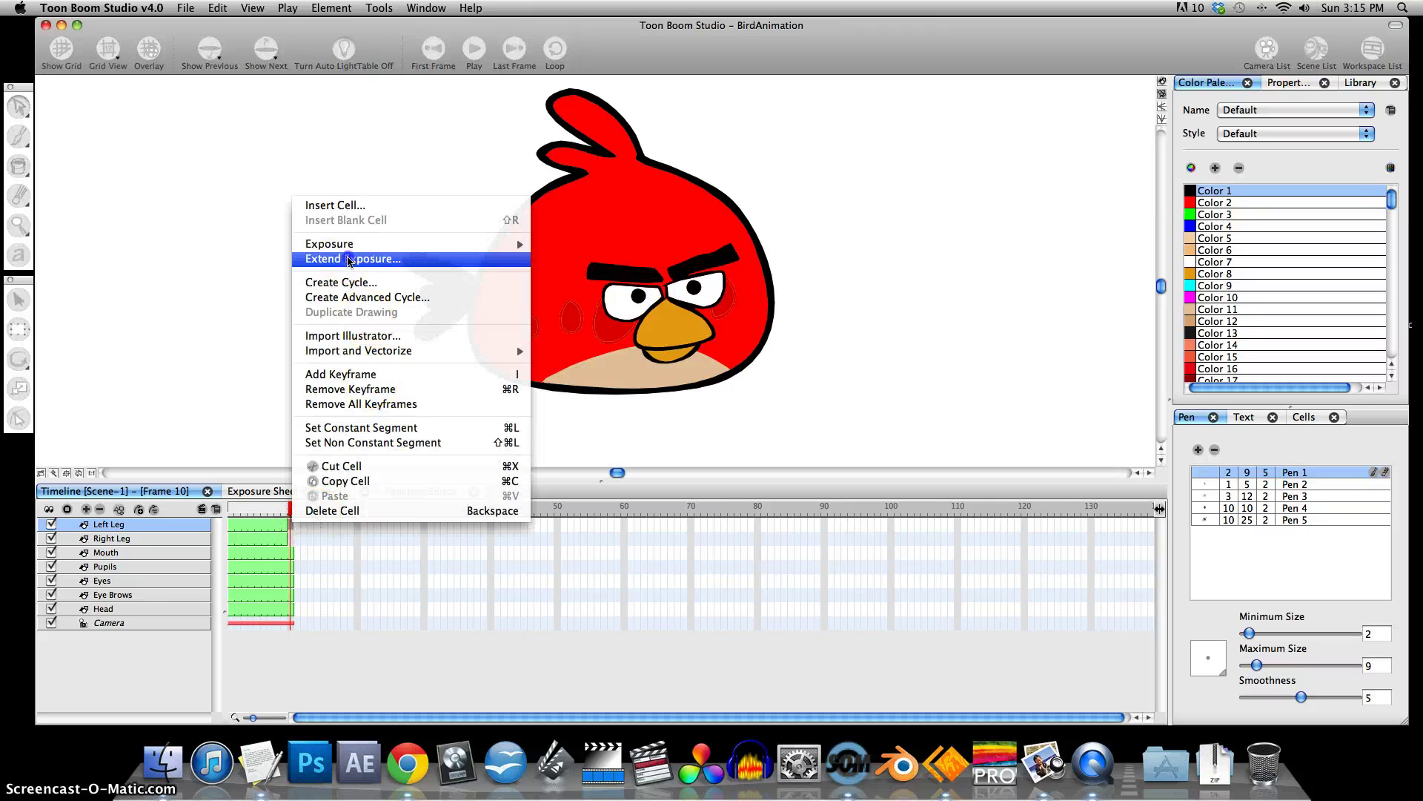
{"action": "left_click", "coordinate": [413, 169]}
{"action": "left_click", "coordinate": [291, 538]}
{"action": "right_click", "coordinate": [292, 538]}
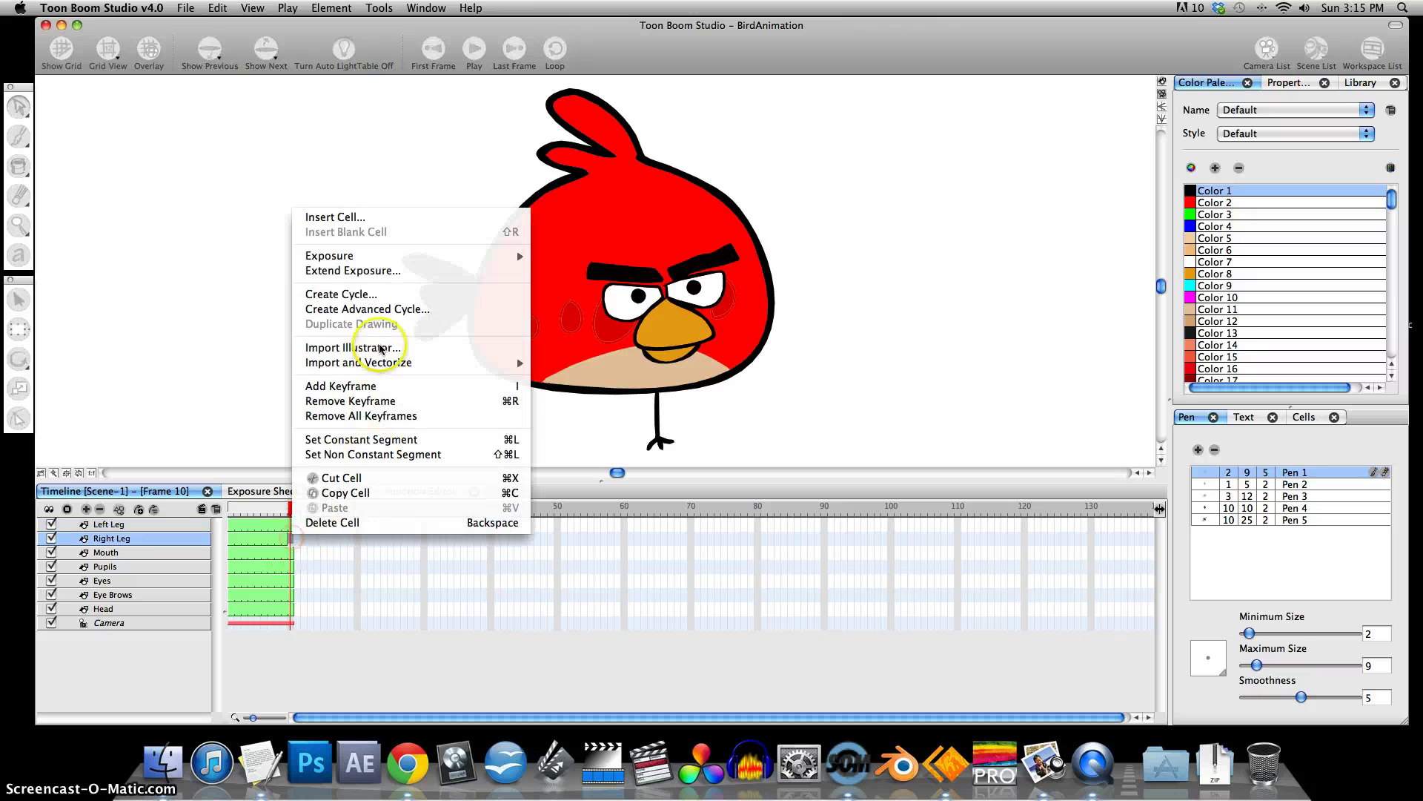
{"action": "left_click", "coordinate": [376, 270]}
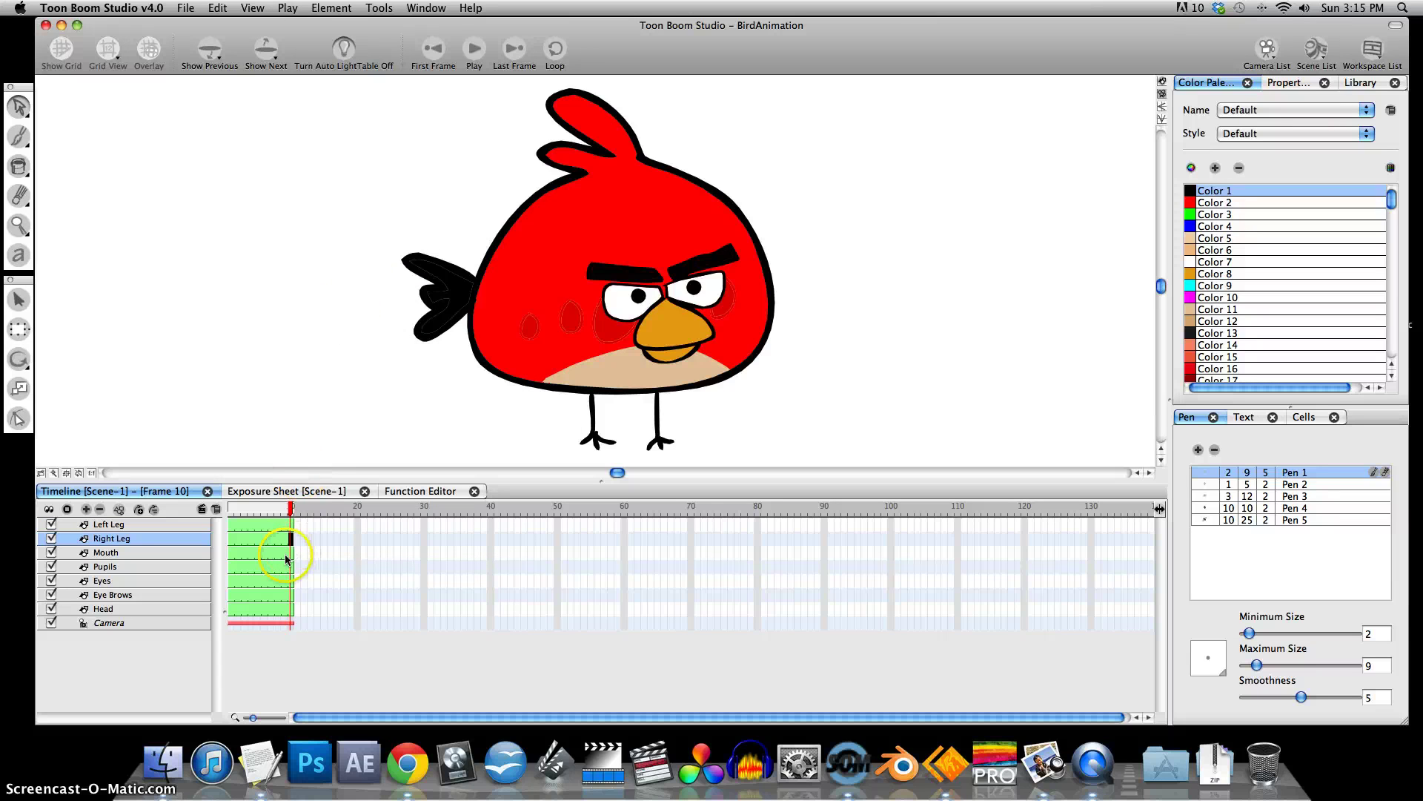
{"action": "left_click", "coordinate": [292, 524]}
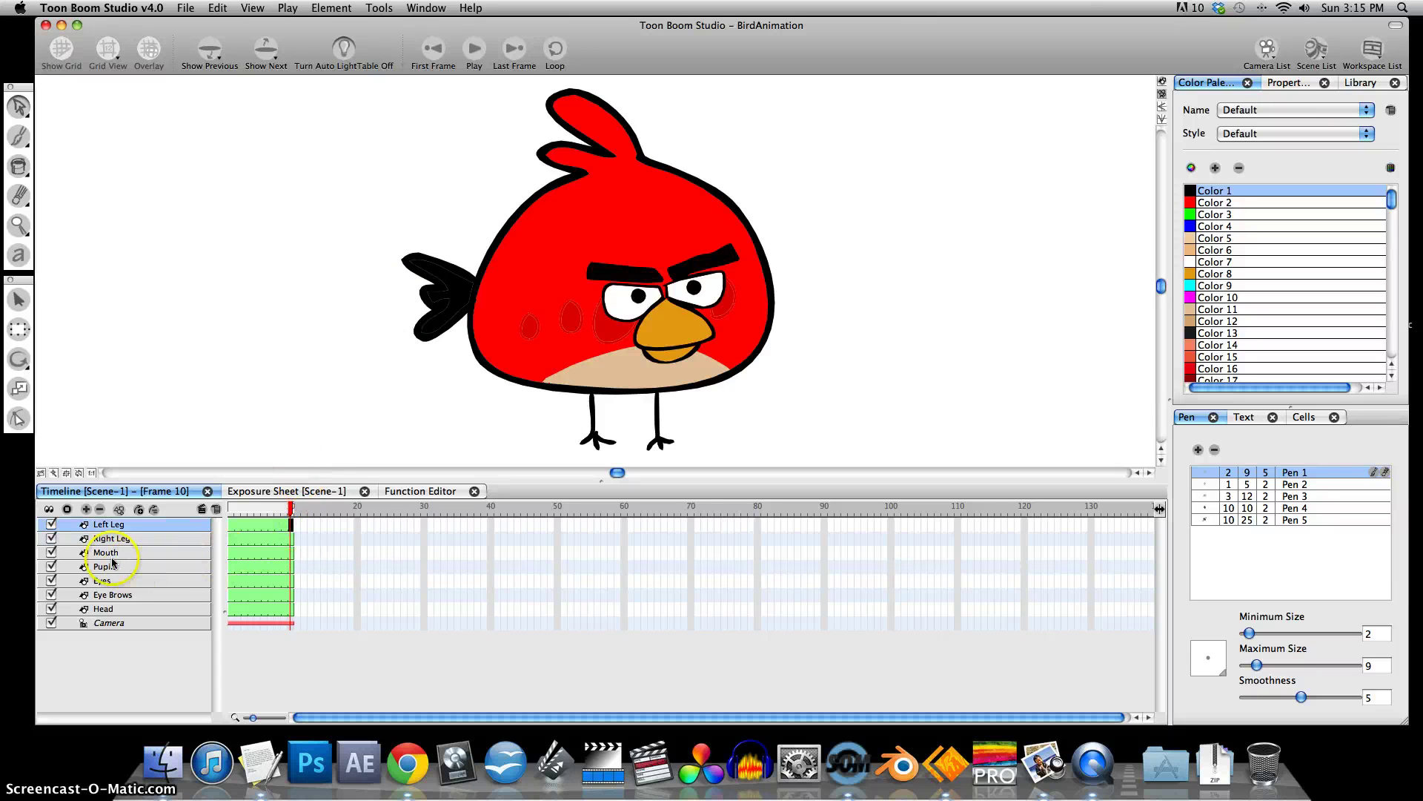
Delete the Mouth cells from frame 2 to frame 10, keeping the frame 1 drawing, and go to frame 2.
{"action": "left_click", "coordinate": [238, 555]}
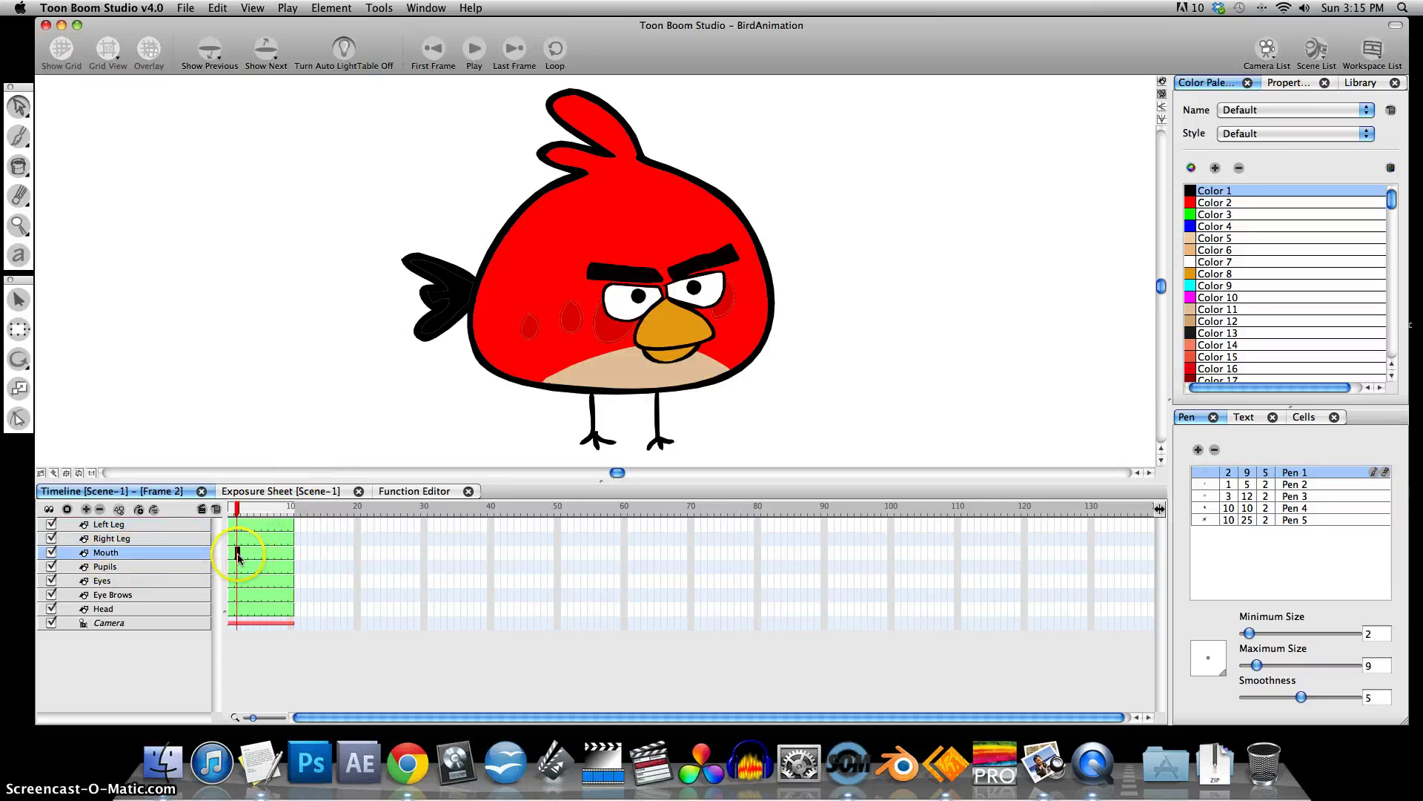
{"action": "left_click", "coordinate": [294, 558], "text": "shift"}
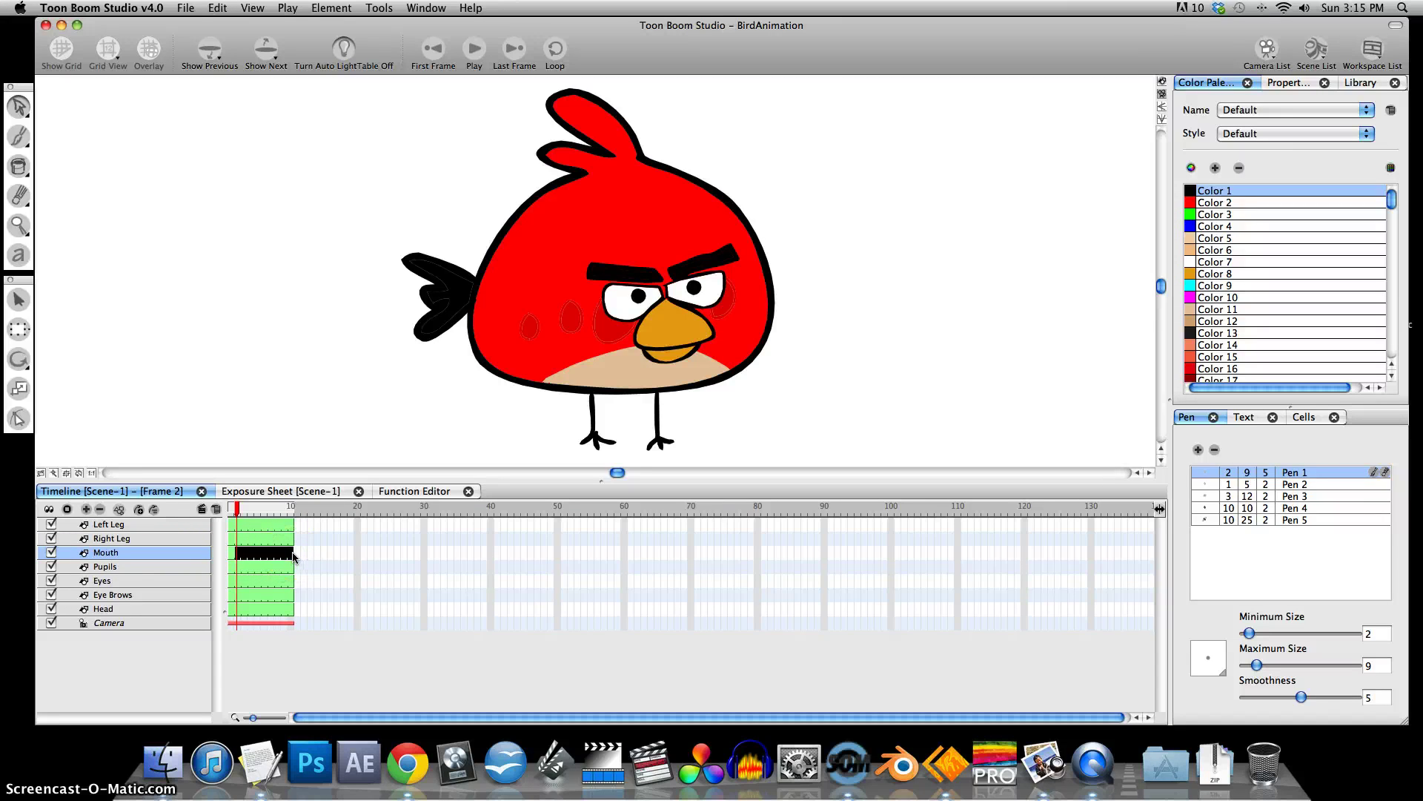
{"action": "key", "text": "Delete"}
{"action": "left_click", "coordinate": [232, 553]}
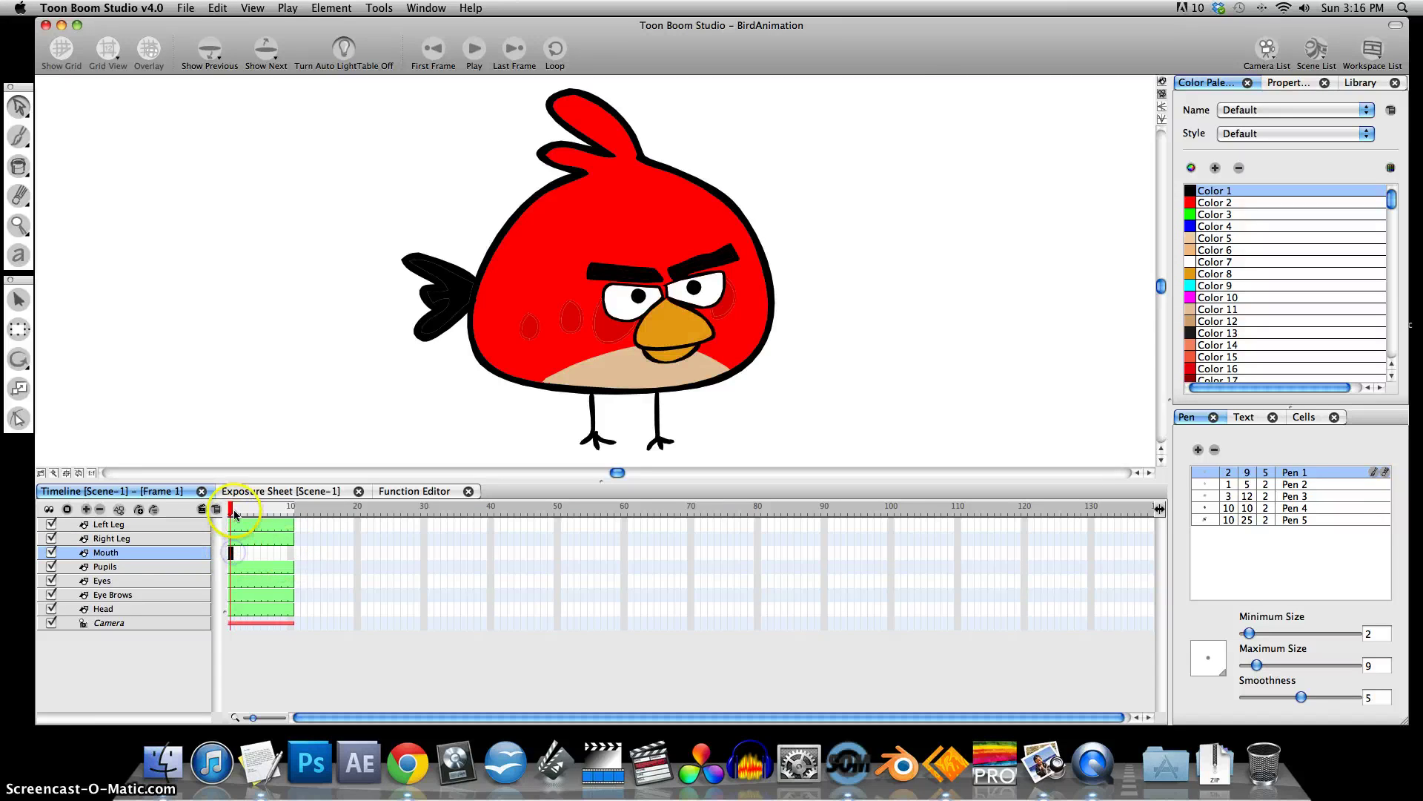
{"action": "left_click", "coordinate": [236, 509]}
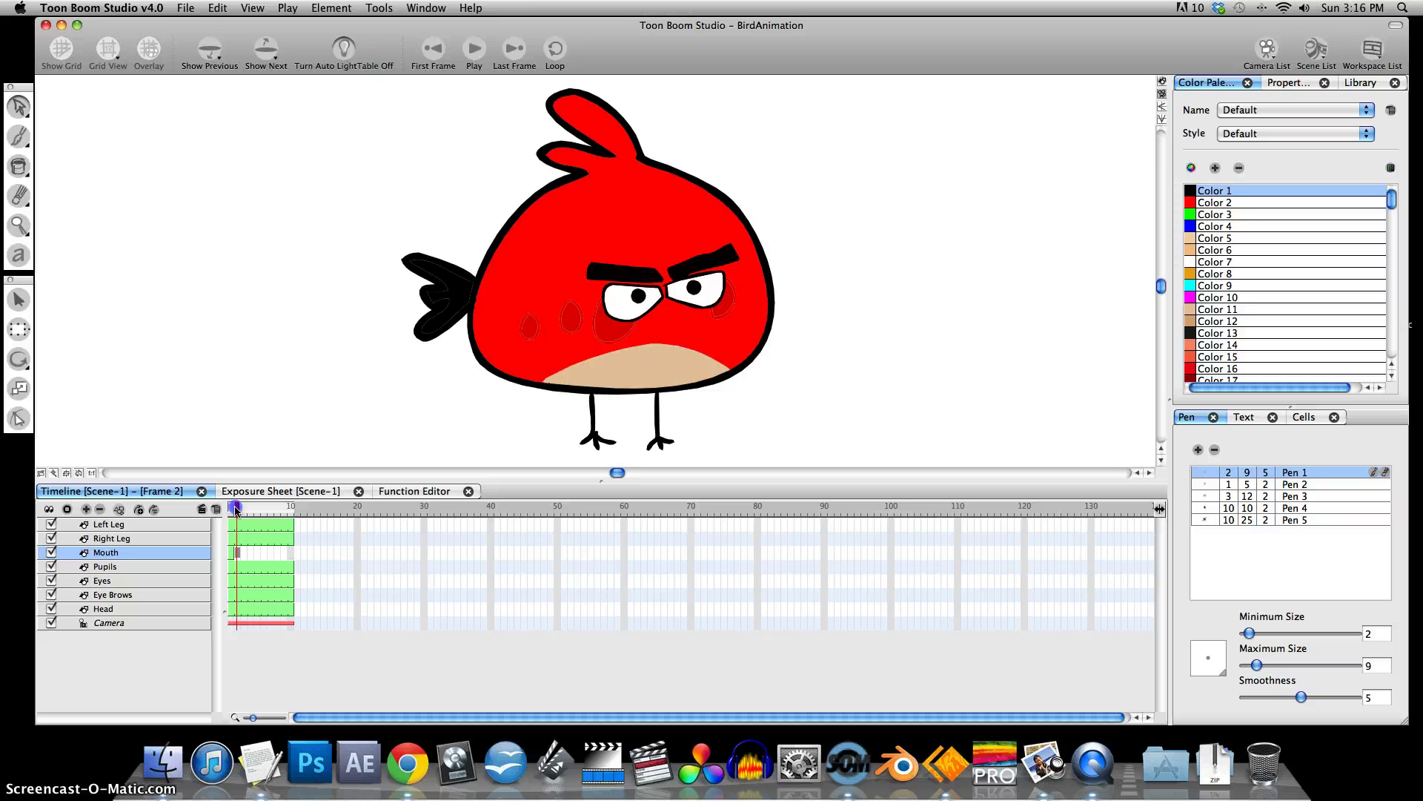
{"action": "left_click", "coordinate": [234, 328]}
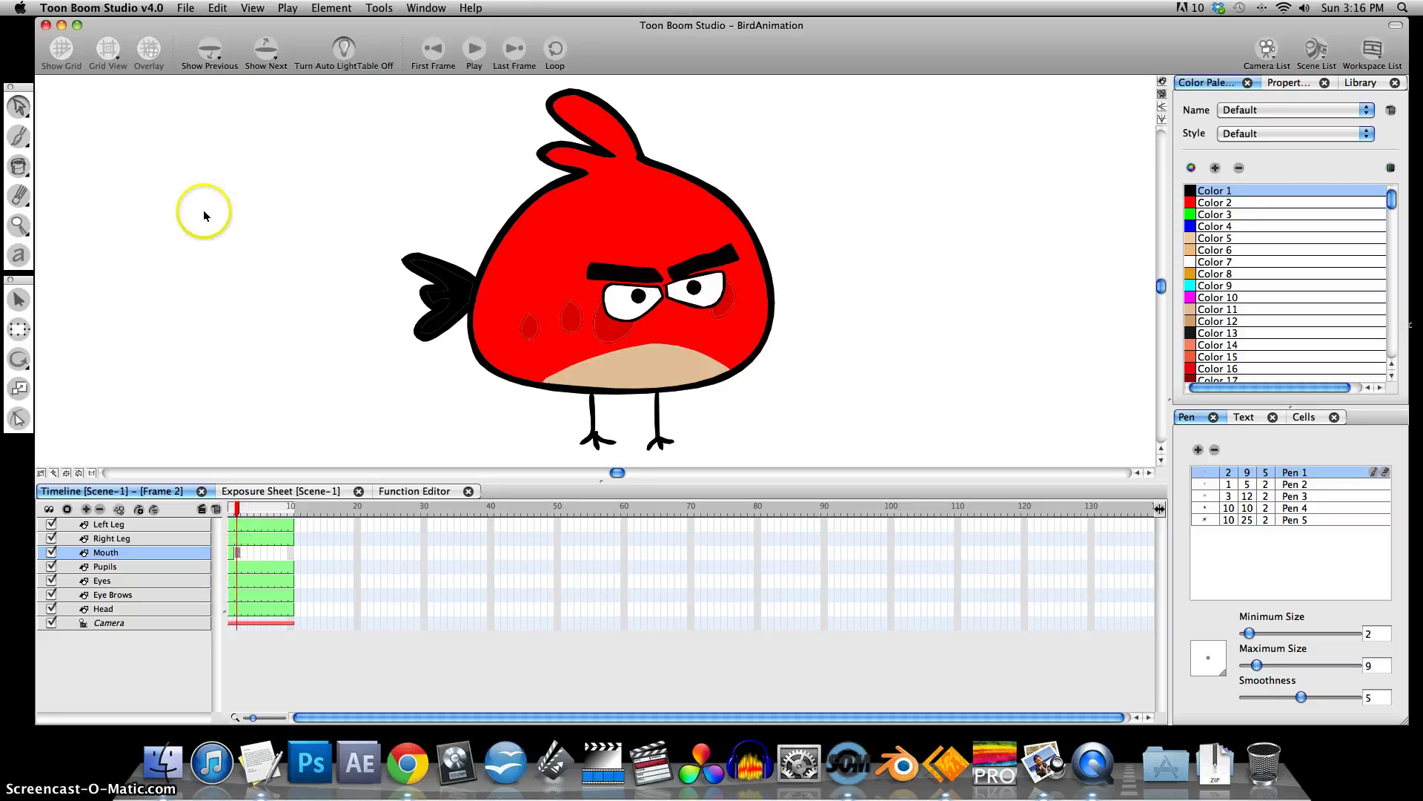
Set the onion skin to Previous Drawing and switch to the Drawing view on frame 2 of the Mouth element.
{"action": "left_click", "coordinate": [211, 52]}
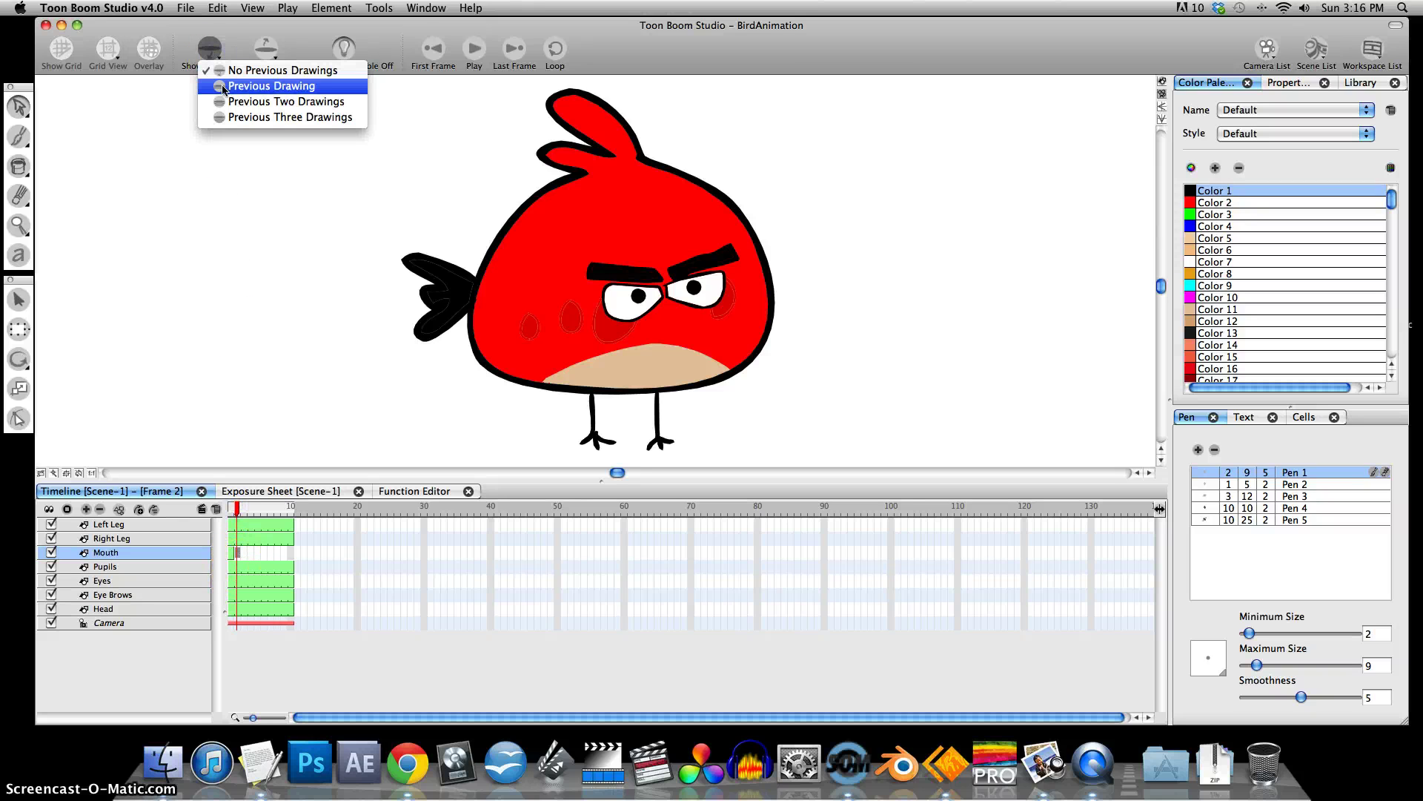
{"action": "left_click", "coordinate": [238, 86]}
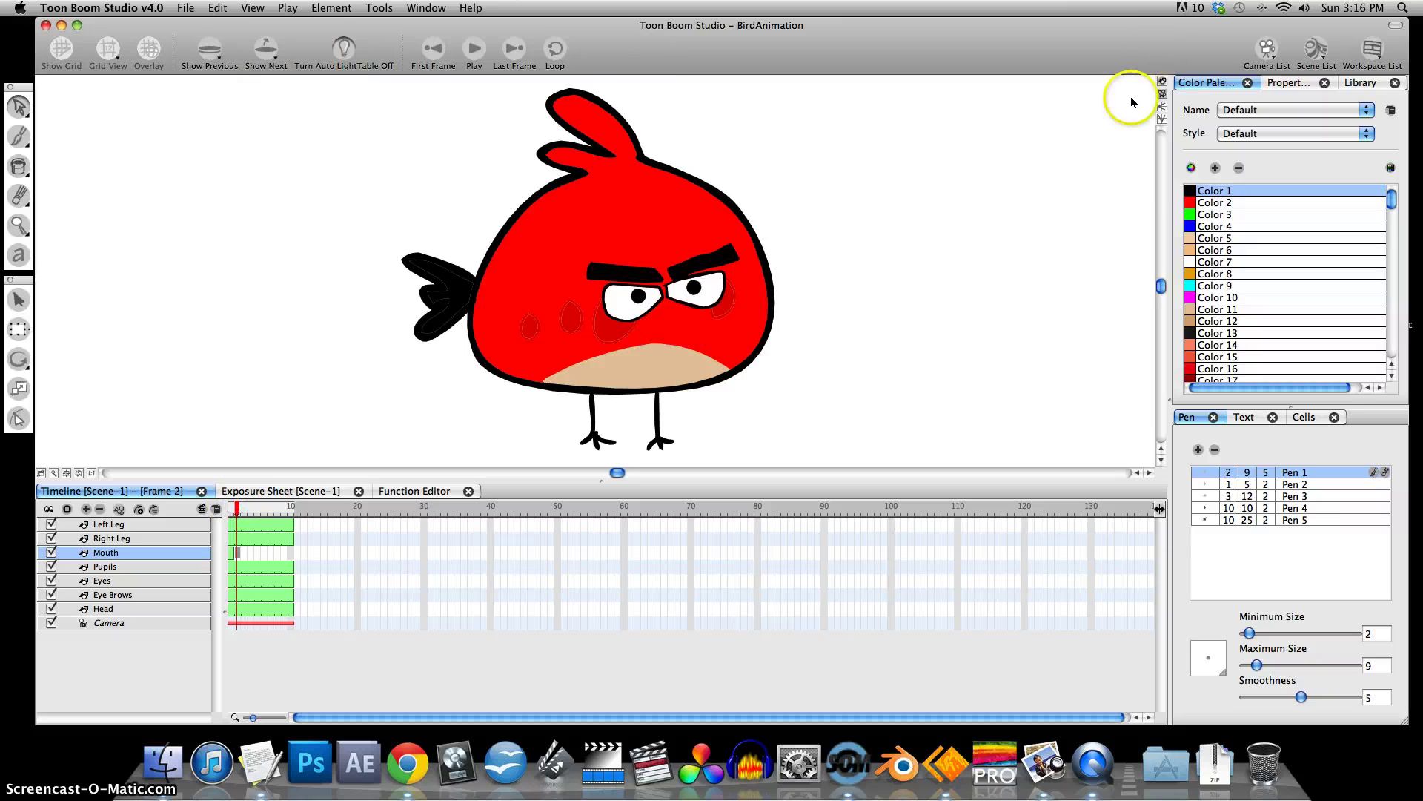
{"action": "left_click", "coordinate": [1161, 82]}
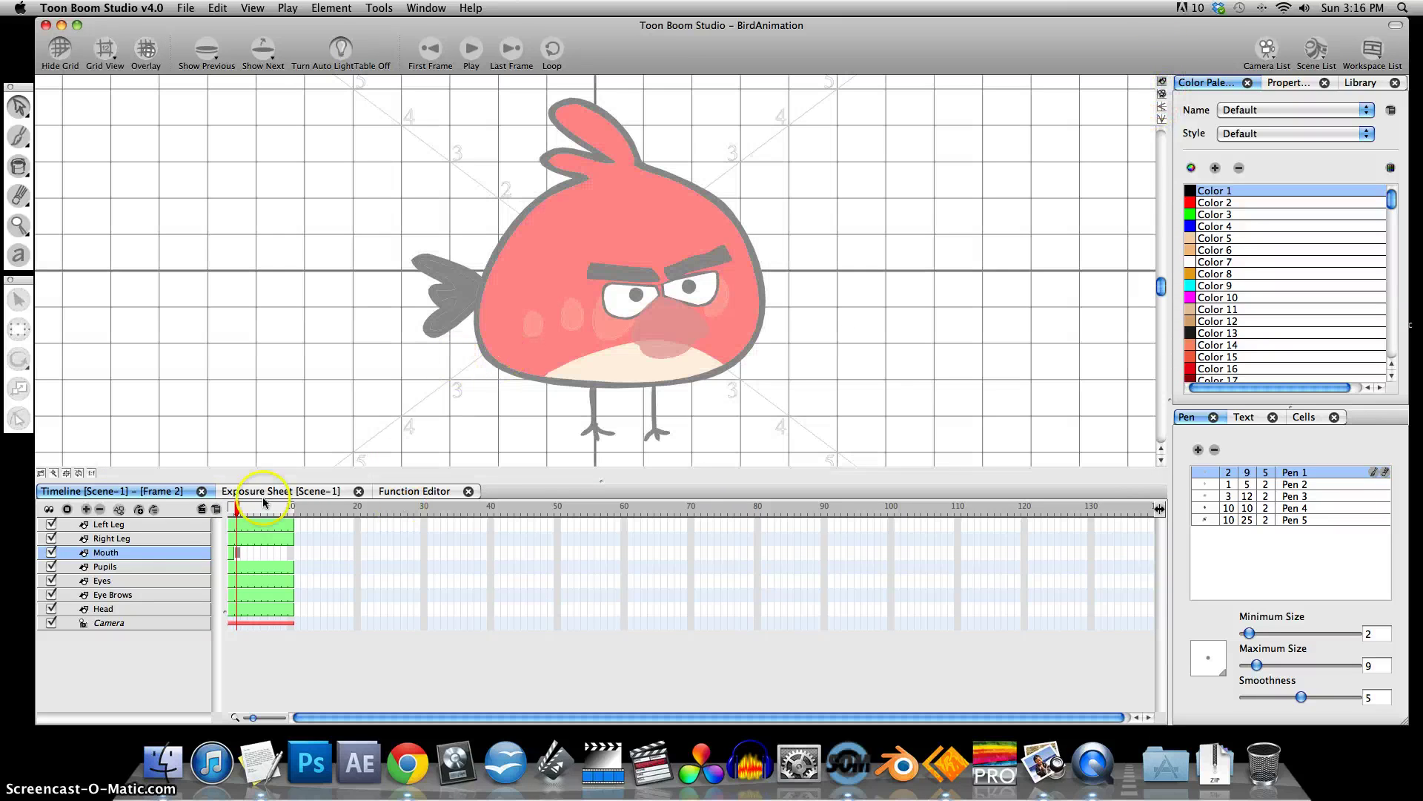
{"action": "left_click_drag", "start_coordinate": [243, 510], "coordinate": [236, 510]}
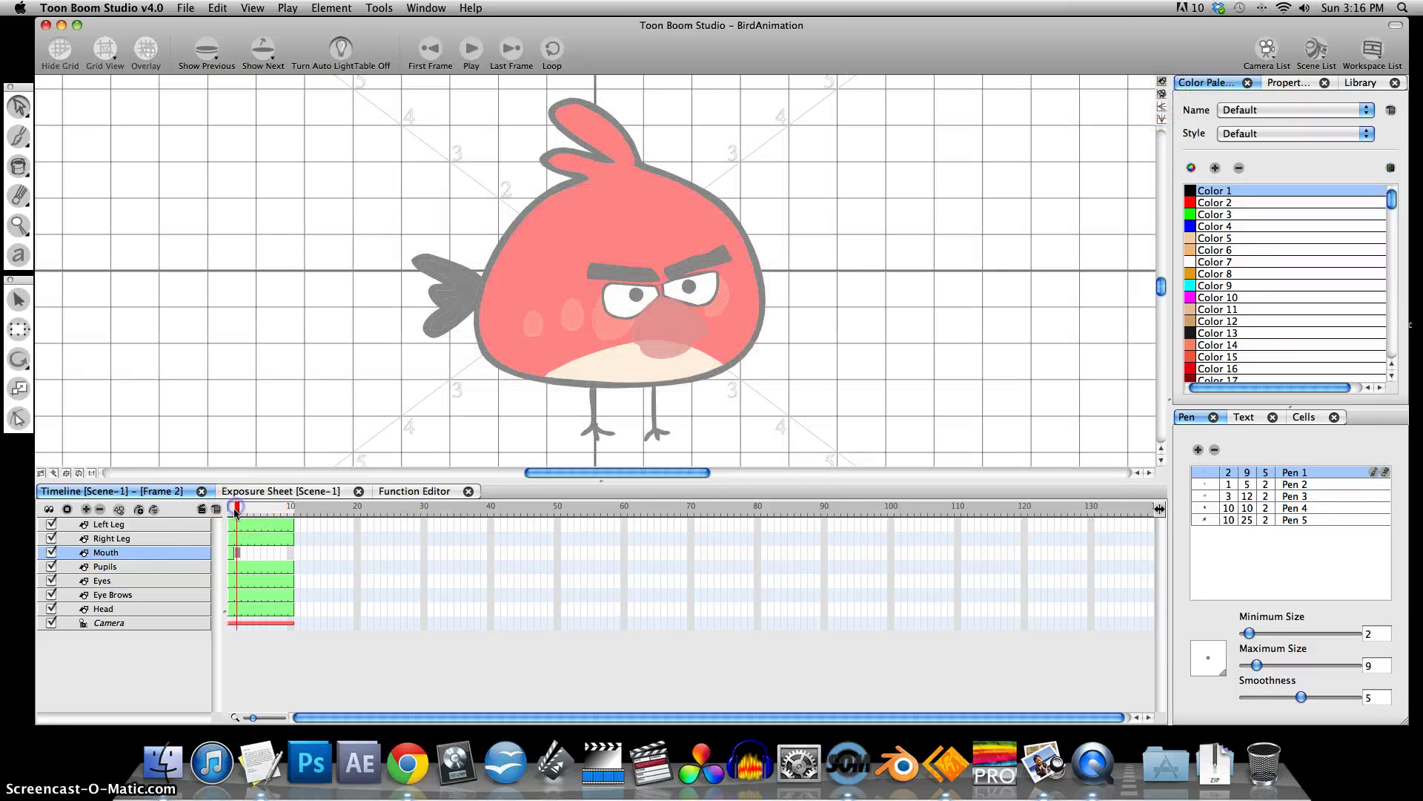
Set the onion skin to No Previous Drawings, and set it back to Previous Drawing.
{"action": "left_click", "coordinate": [216, 57]}
{"action": "left_click", "coordinate": [221, 62]}
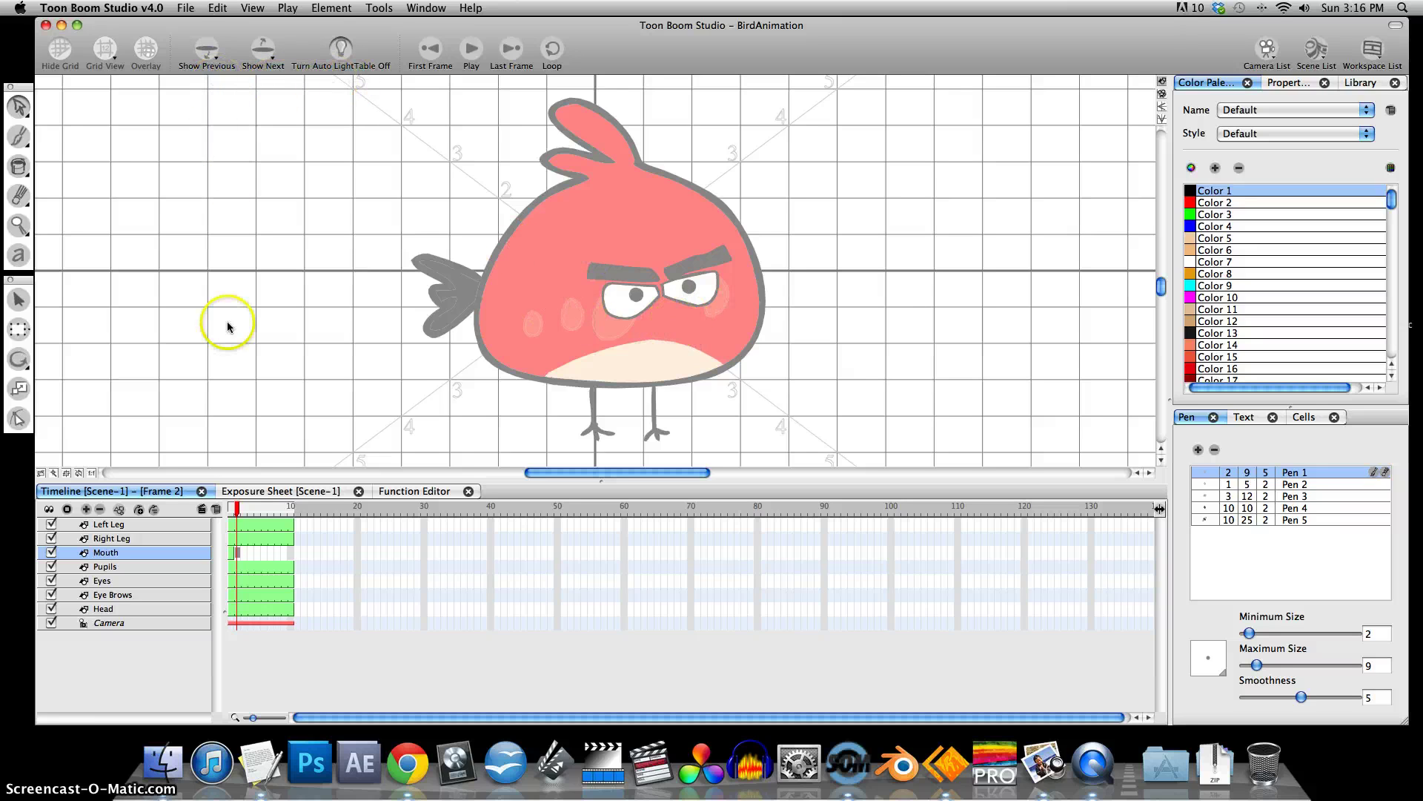
{"action": "left_click", "coordinate": [213, 57]}
{"action": "left_click", "coordinate": [238, 87]}
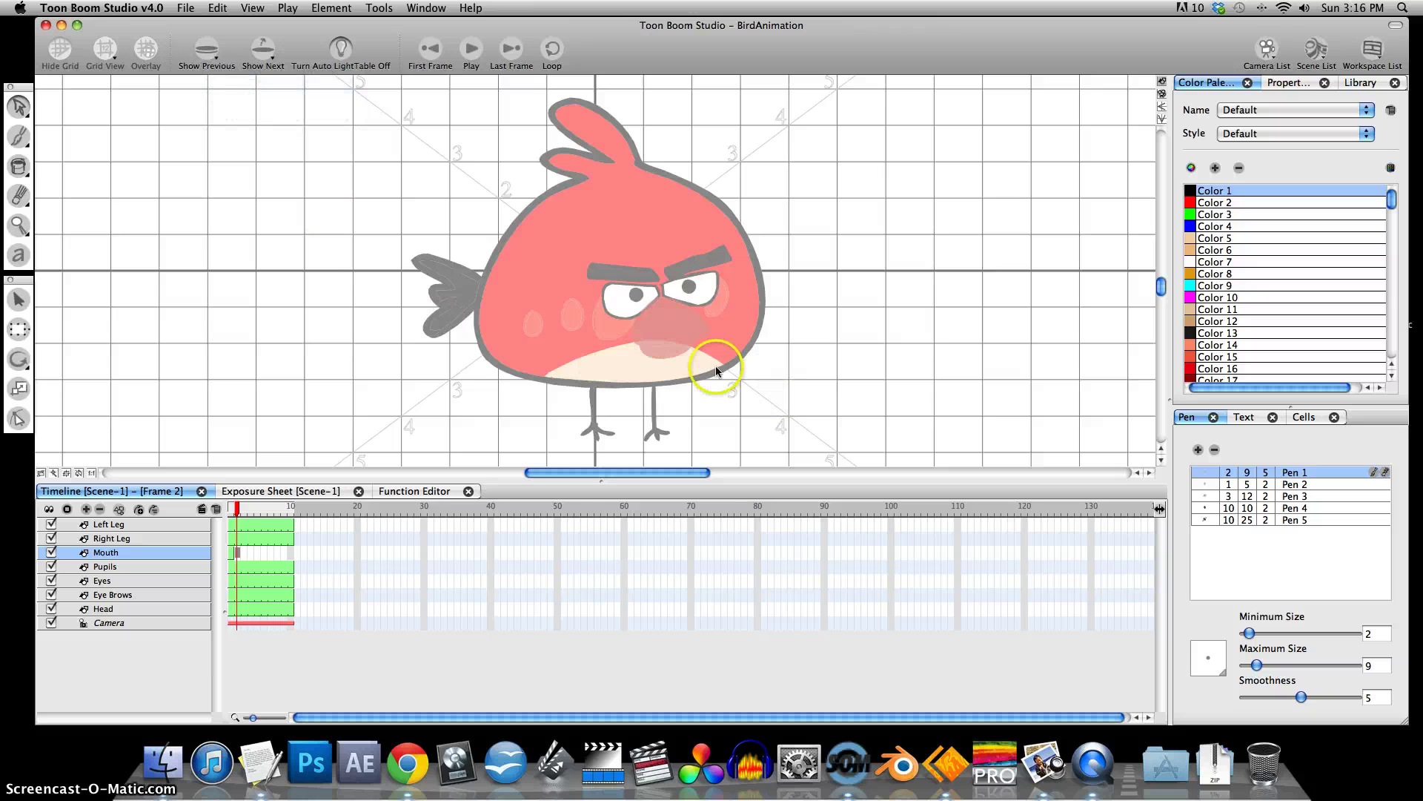
Outline a slightly open upper and lower beak over the onion skin on Mouth frame 2, using the Brush, black Color 1 and maximum size 8.
{"action": "key", "text": "z"}
{"action": "left_click", "coordinate": [744, 372]}
{"action": "key", "text": "z"}
{"action": "key", "text": "z"}
{"action": "left_click", "coordinate": [788, 383]}
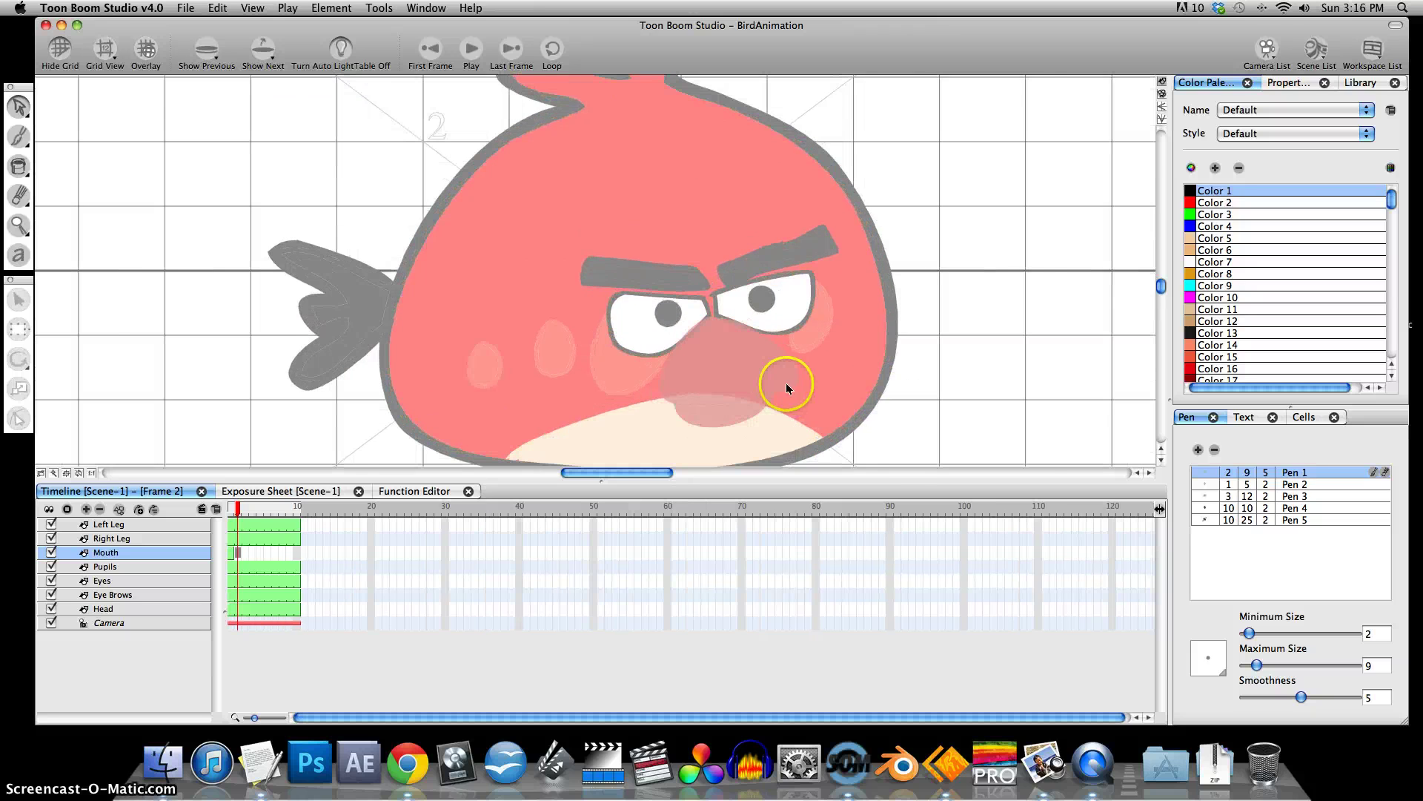
{"action": "left_click", "coordinate": [803, 389]}
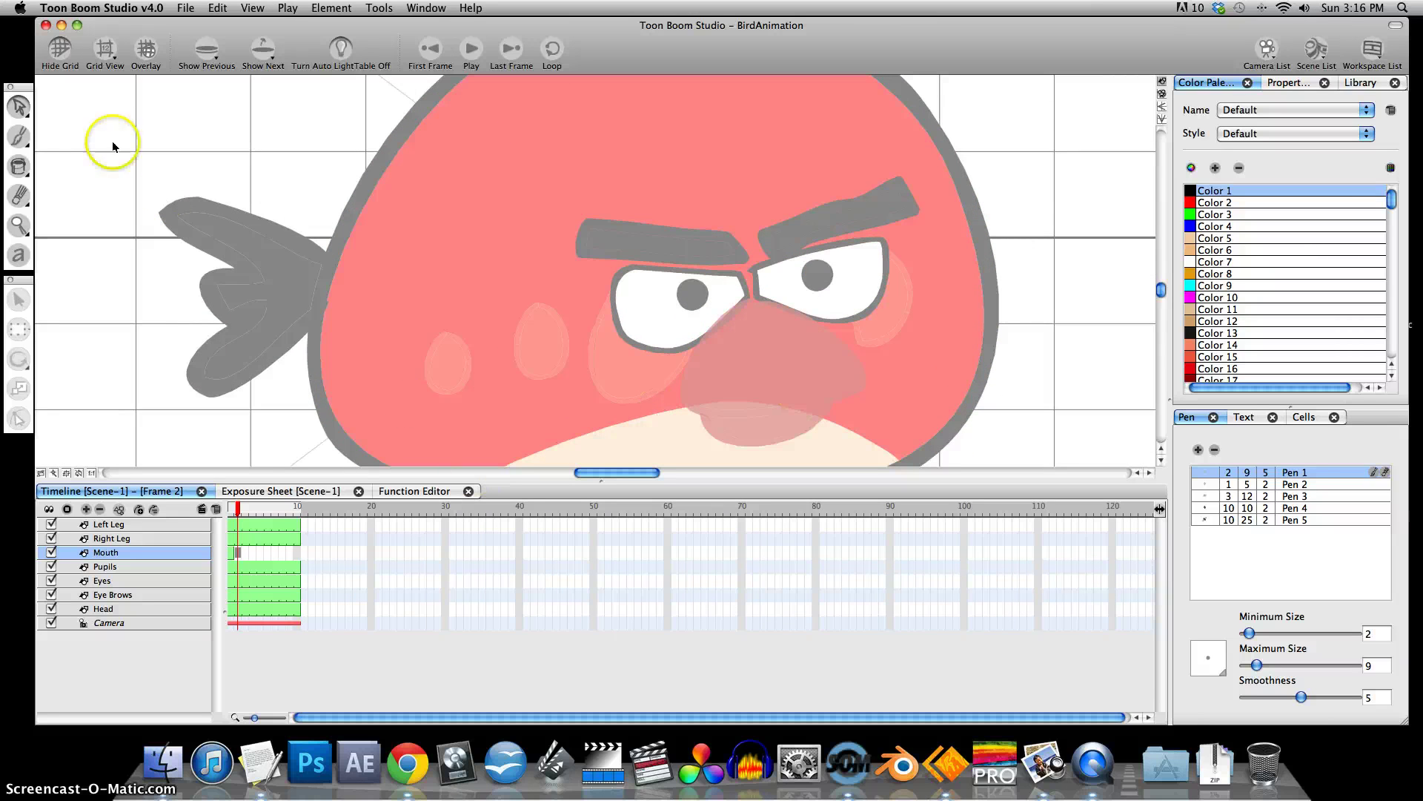
{"action": "left_click", "coordinate": [27, 142]}
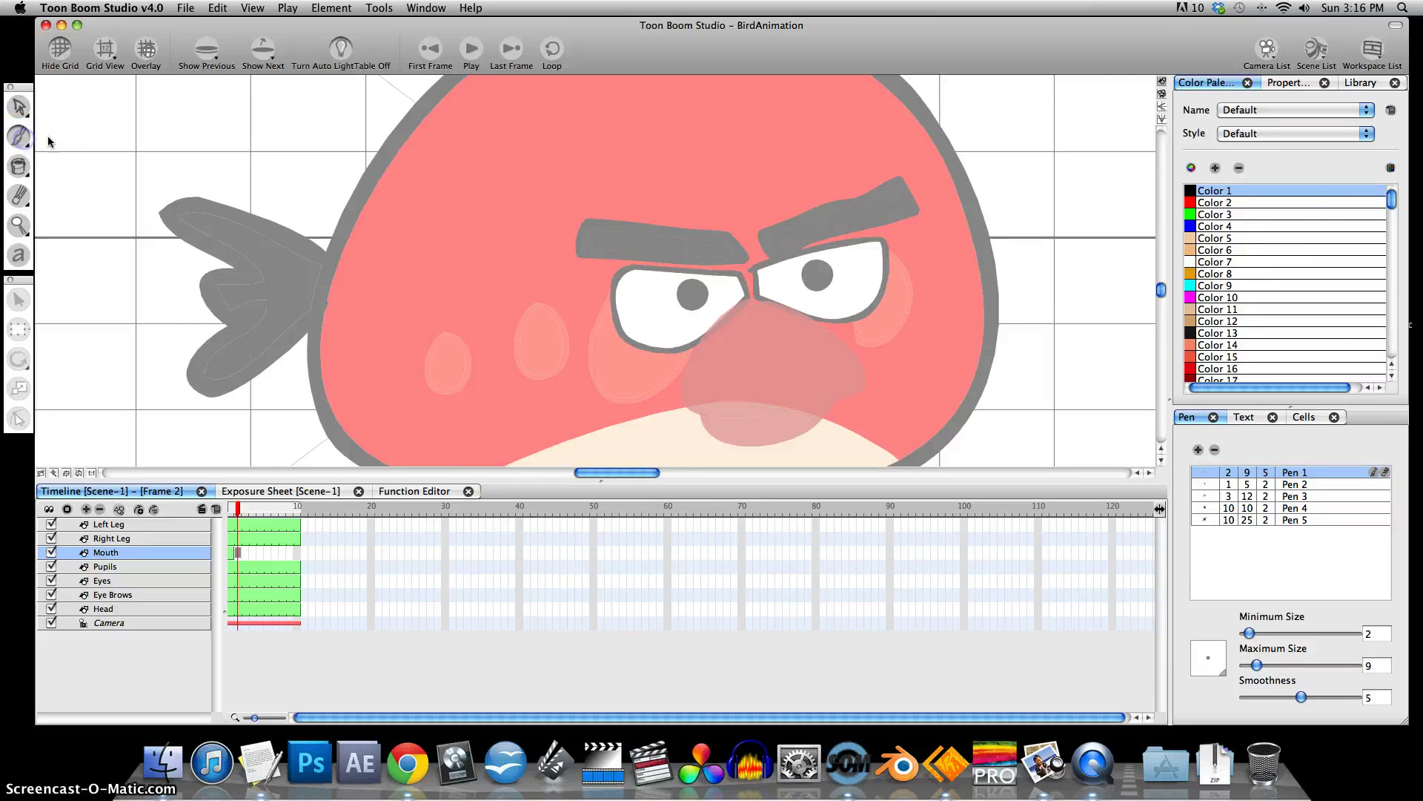
{"action": "left_click", "coordinate": [1195, 192]}
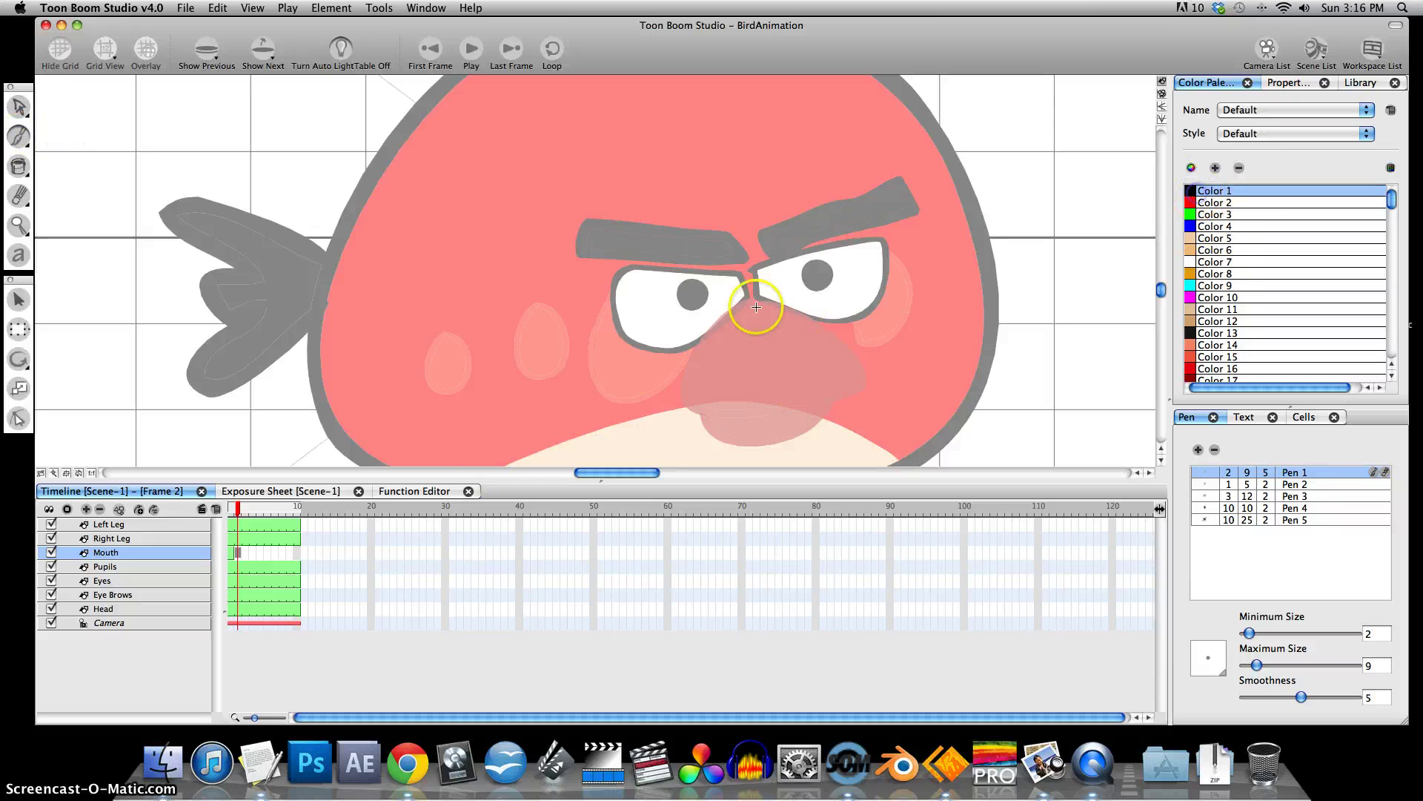
{"action": "left_click", "coordinate": [1255, 665]}
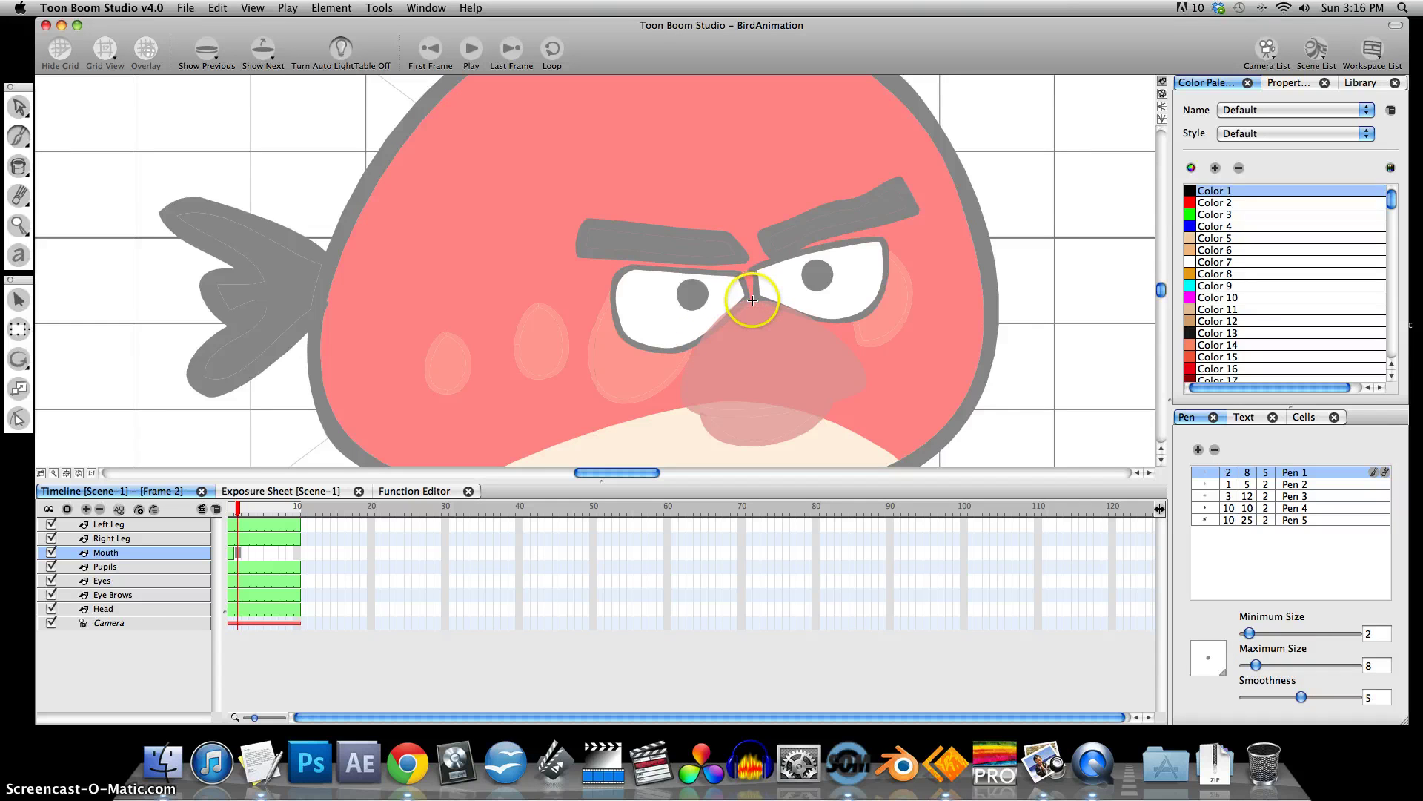
{"action": "left_click_drag", "start_coordinate": [753, 301], "coordinate": [750, 302]}
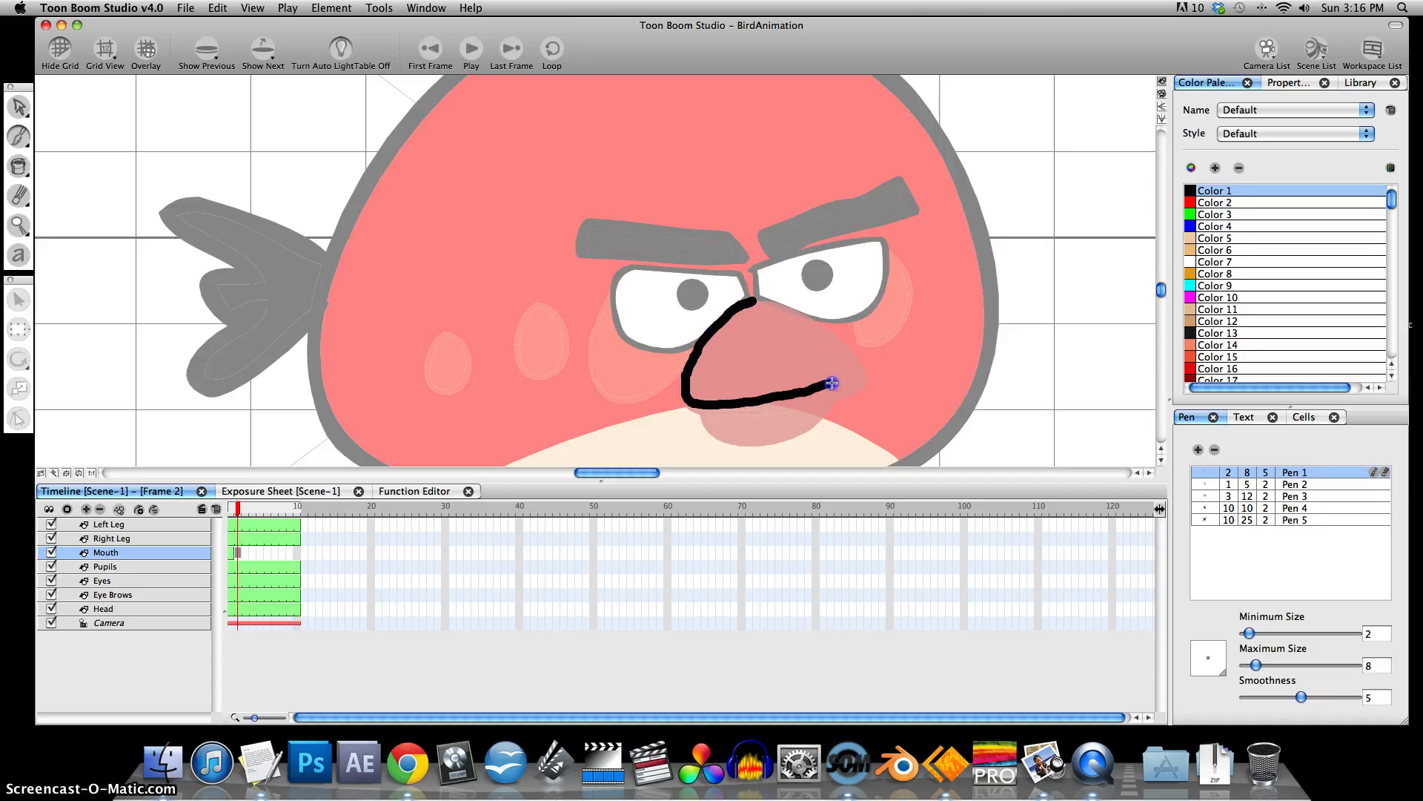
{"action": "mouse_move", "coordinate": [831, 382]}
{"action": "left_mouse_down"}
{"action": "mouse_move", "coordinate": [871, 367]}
{"action": "mouse_move", "coordinate": [757, 298]}
{"action": "left_mouse_up"}
{"action": "left_click_drag", "start_coordinate": [700, 414], "coordinate": [700, 414]}
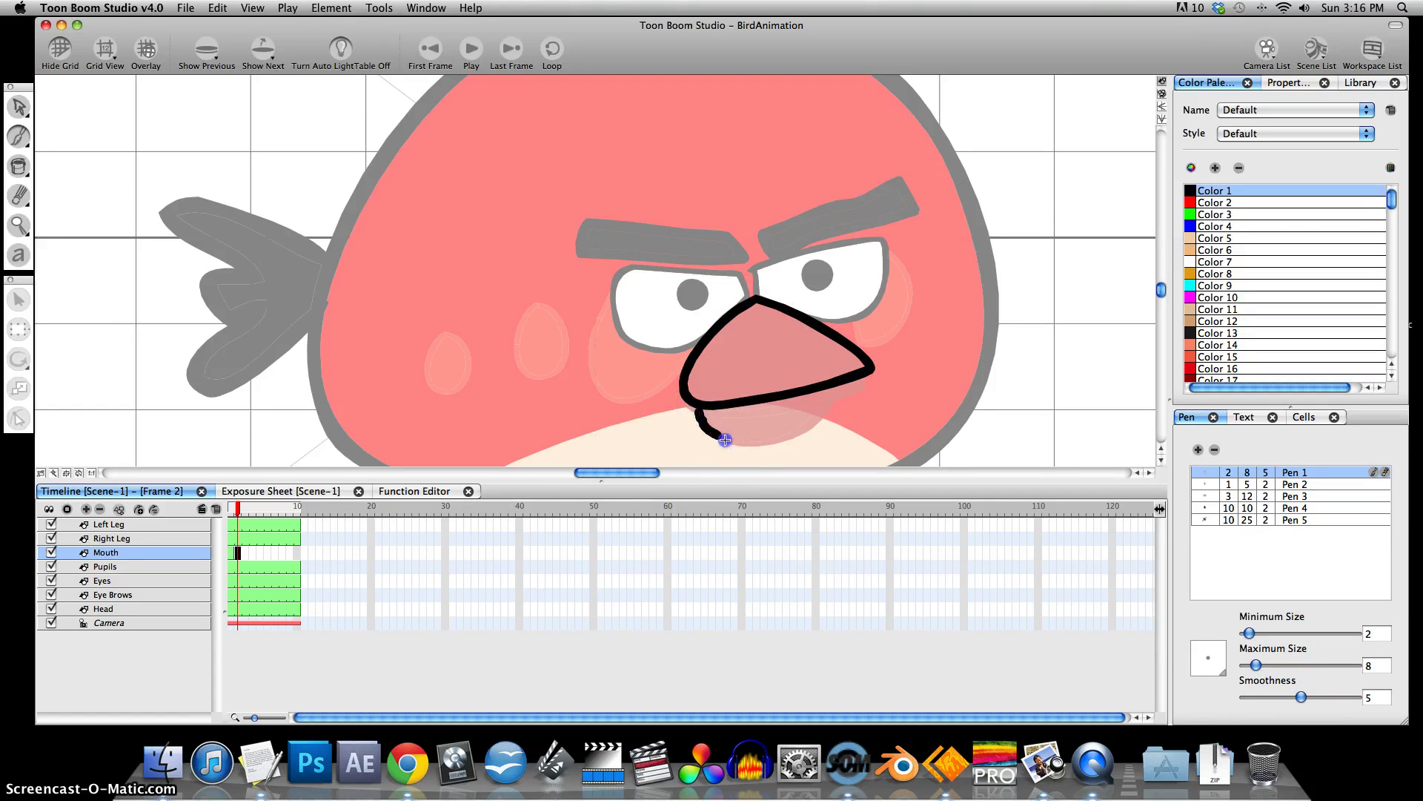
{"action": "left_click_drag", "start_coordinate": [832, 402], "coordinate": [707, 416]}
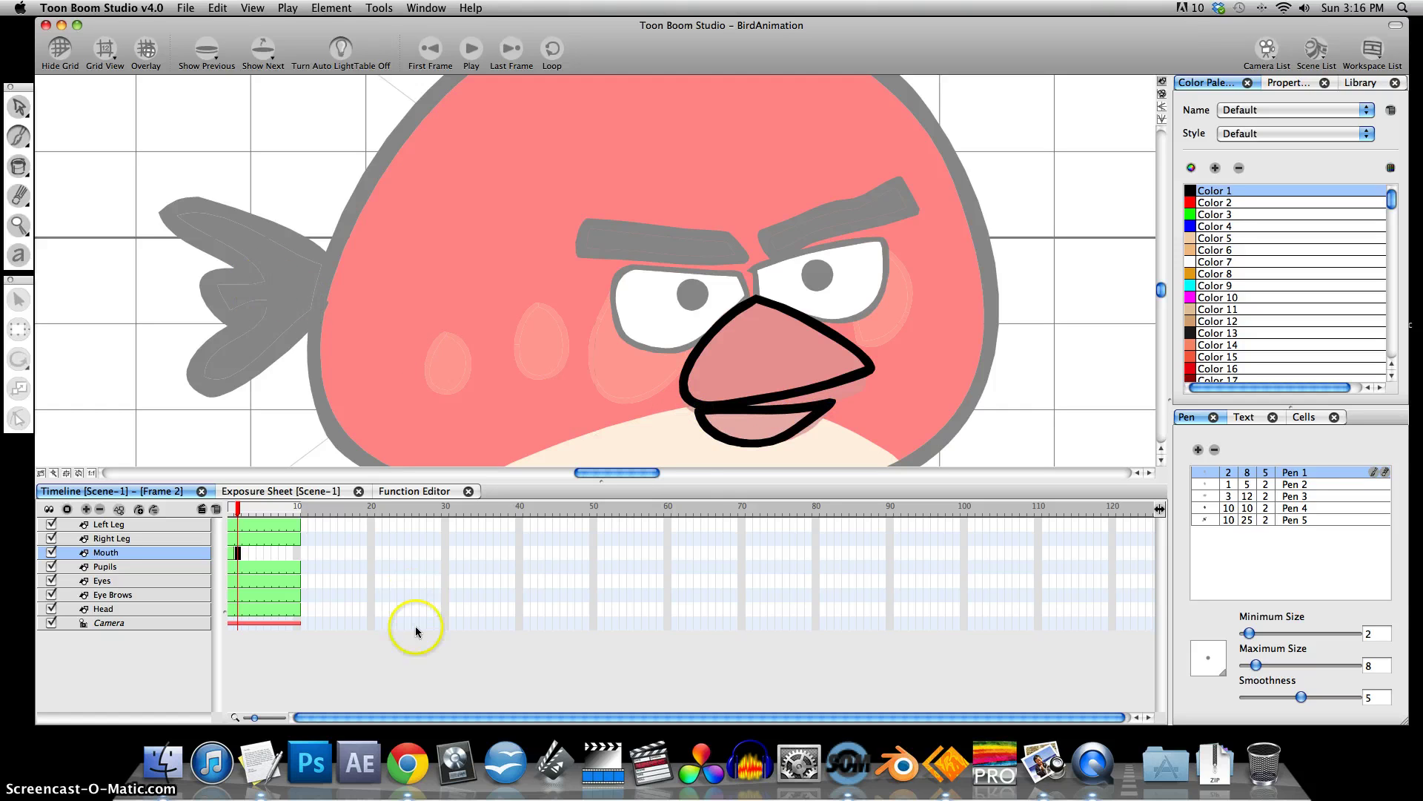
Check mouth position C on the lip-synch chart in Chrome, then outline an open upper and lower beak on Mouth frame 3.
{"action": "left_click", "coordinate": [247, 560]}
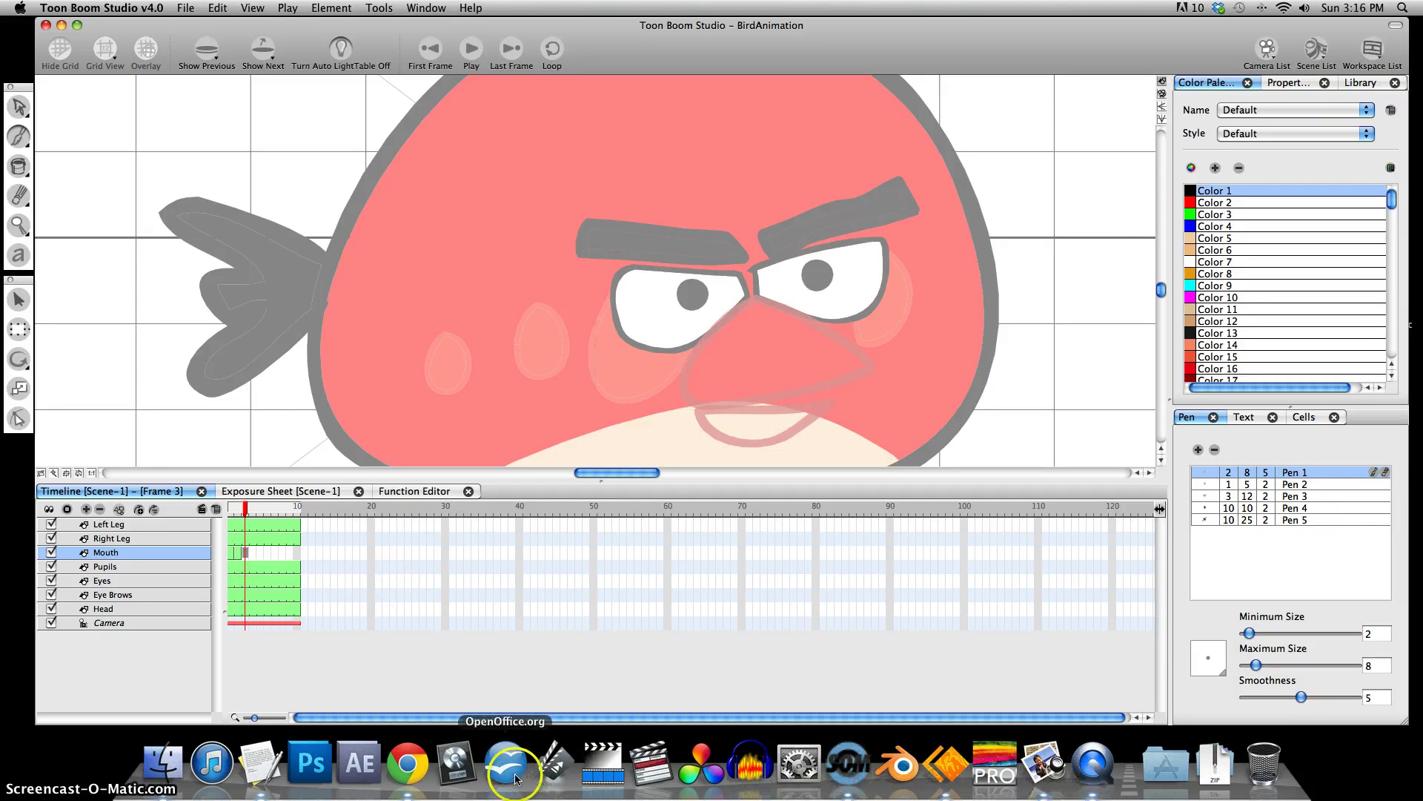
{"action": "left_click", "coordinate": [408, 764]}
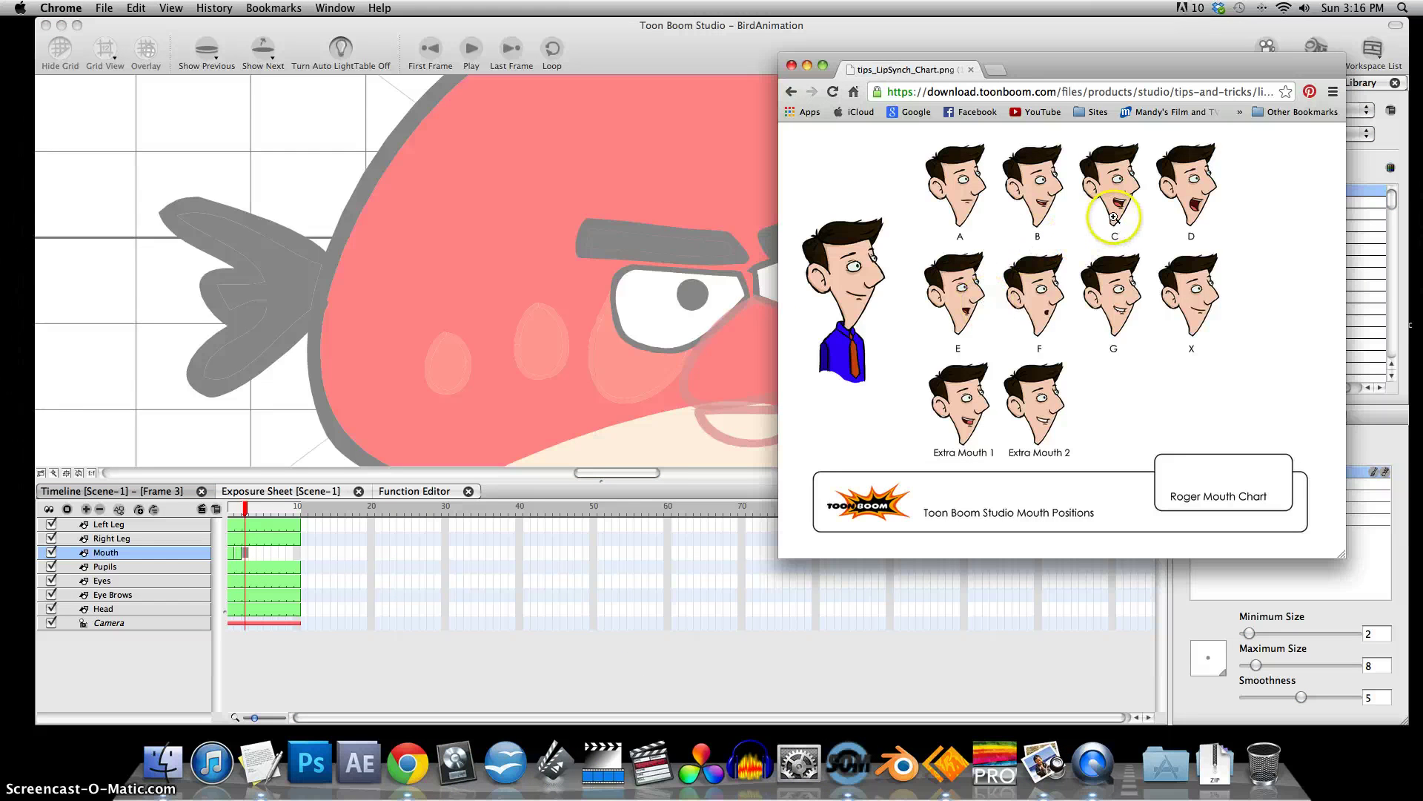
{"action": "left_click", "coordinate": [807, 65]}
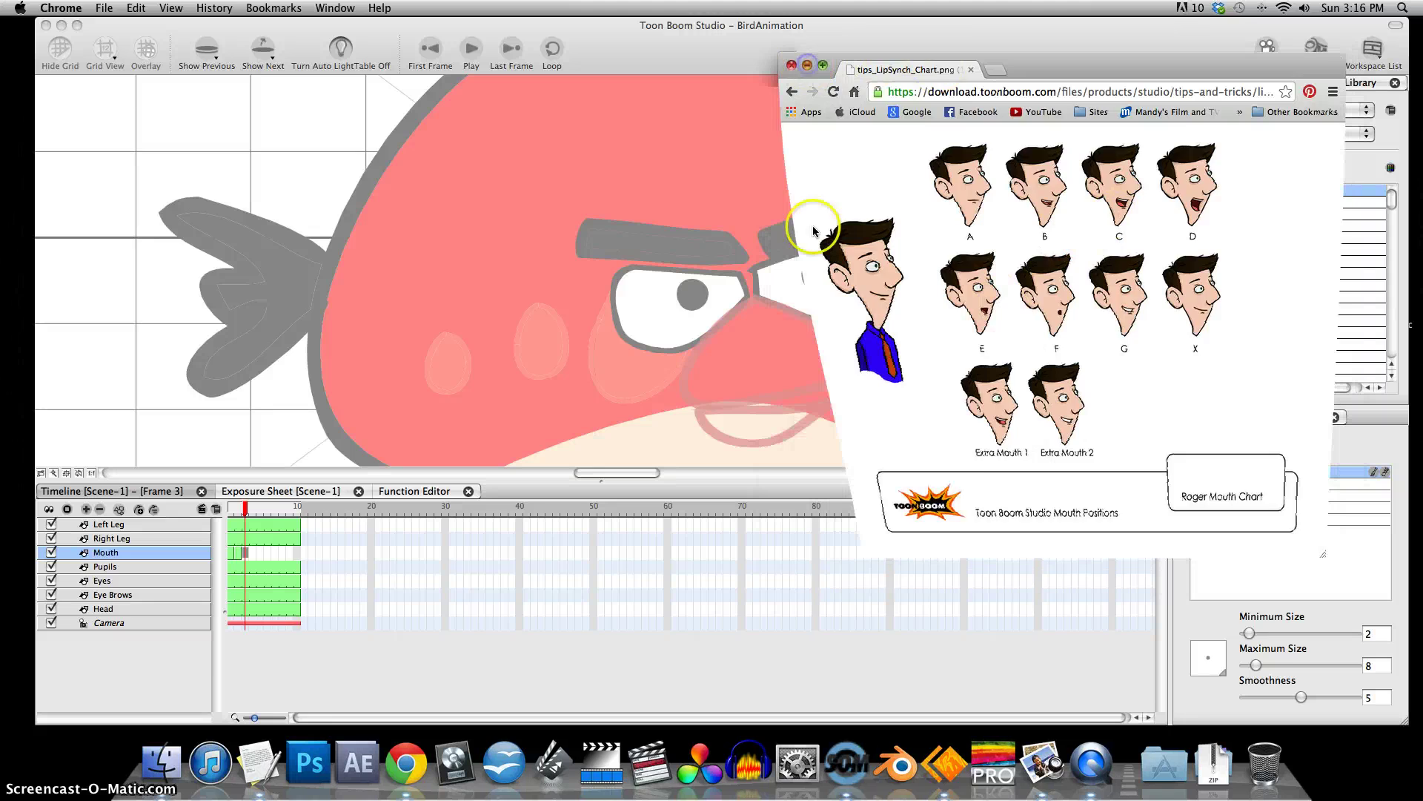
{"action": "left_click", "coordinate": [589, 388]}
{"action": "mouse_move", "coordinate": [750, 298]}
{"action": "left_mouse_down"}
{"action": "mouse_move", "coordinate": [813, 368]}
{"action": "mouse_move", "coordinate": [750, 298]}
{"action": "left_mouse_up"}
{"action": "mouse_move", "coordinate": [699, 412]}
{"action": "left_mouse_down"}
{"action": "mouse_move", "coordinate": [724, 435]}
{"action": "mouse_move", "coordinate": [701, 410]}
{"action": "left_mouse_up"}
Outline a wide-open upper and lower beak over the onion skin on Mouth frame 4, redoing the misdrawn upper beak.
{"action": "key", "text": "period"}
{"action": "mouse_move", "coordinate": [749, 295]}
{"action": "left_mouse_down"}
{"action": "mouse_move", "coordinate": [710, 336]}
{"action": "mouse_move", "coordinate": [819, 326]}
{"action": "left_mouse_up"}
{"action": "key", "text": "super+z"}
{"action": "mouse_move", "coordinate": [740, 300]}
{"action": "left_mouse_down"}
{"action": "mouse_move", "coordinate": [709, 338]}
{"action": "mouse_move", "coordinate": [737, 300]}
{"action": "left_mouse_up"}
{"action": "left_click_drag", "start_coordinate": [703, 405], "coordinate": [705, 413]}
Consult the lip-synch chart in Chrome and outline a less widely open upper and lower beak on Mouth frame 5.
{"action": "left_click", "coordinate": [261, 552]}
{"action": "left_click", "coordinate": [1239, 764]}
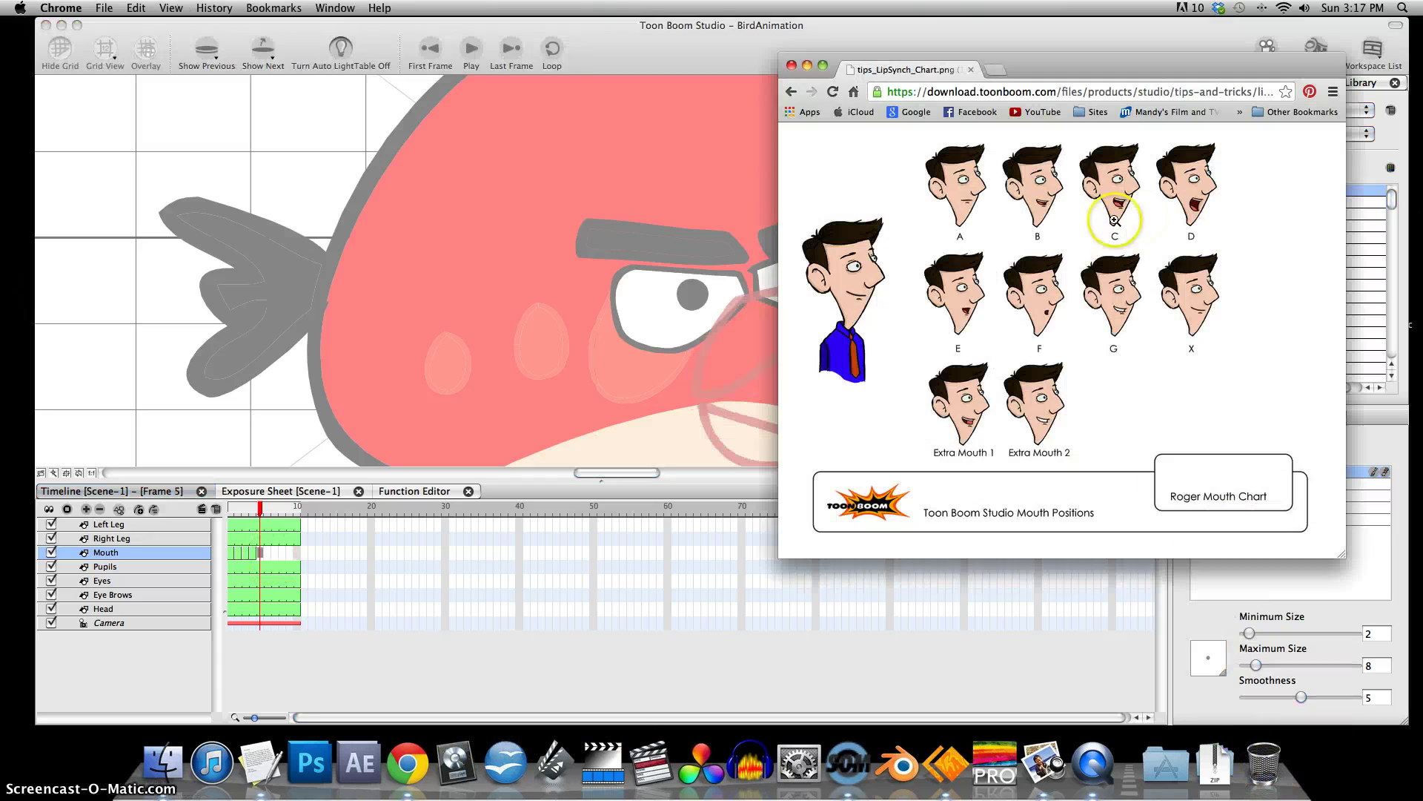
{"action": "left_click", "coordinate": [807, 65]}
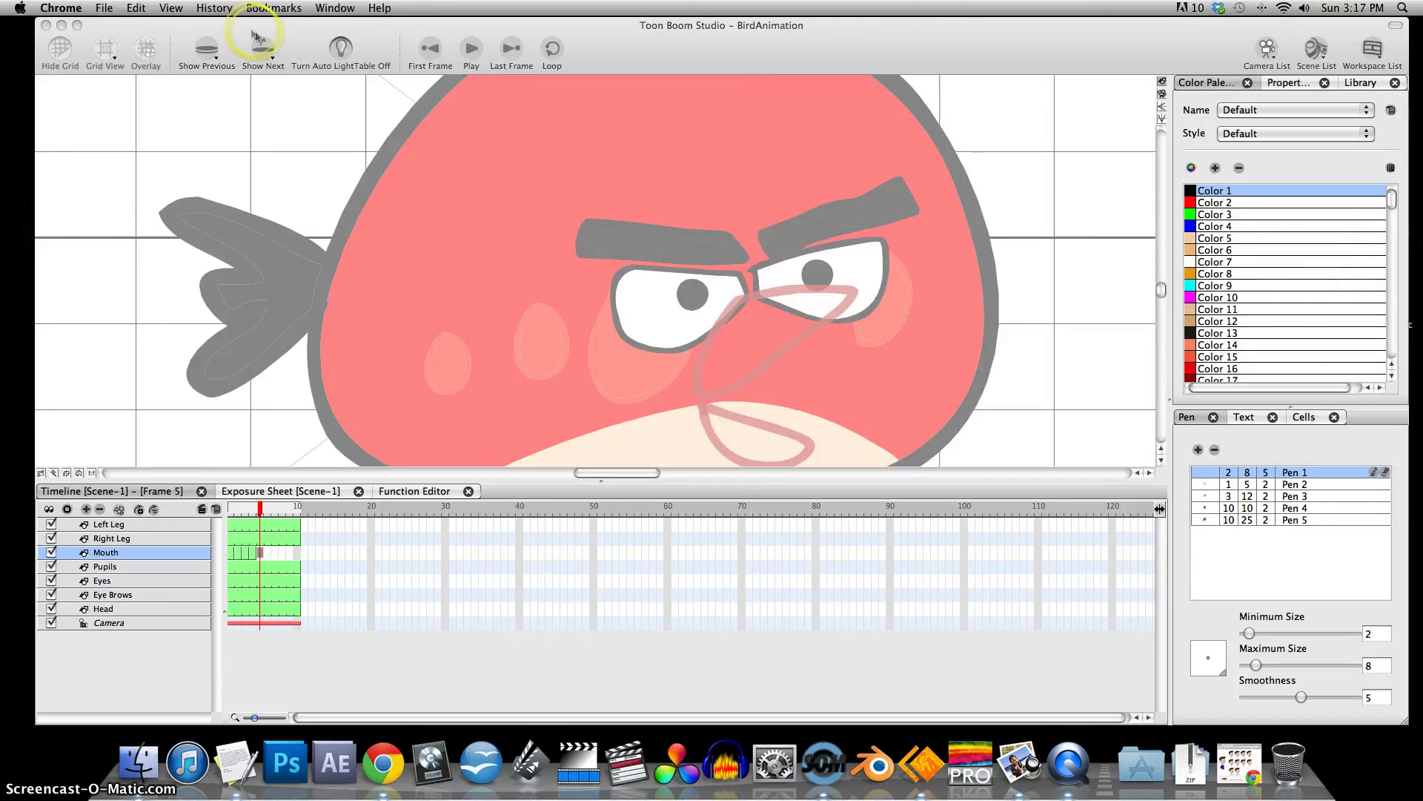
{"action": "left_click", "coordinate": [689, 389]}
{"action": "mouse_move", "coordinate": [703, 393]}
{"action": "left_mouse_down"}
{"action": "mouse_move", "coordinate": [740, 323]}
{"action": "mouse_move", "coordinate": [705, 393]}
{"action": "left_mouse_up"}
{"action": "left_click_drag", "start_coordinate": [708, 408], "coordinate": [710, 413]}
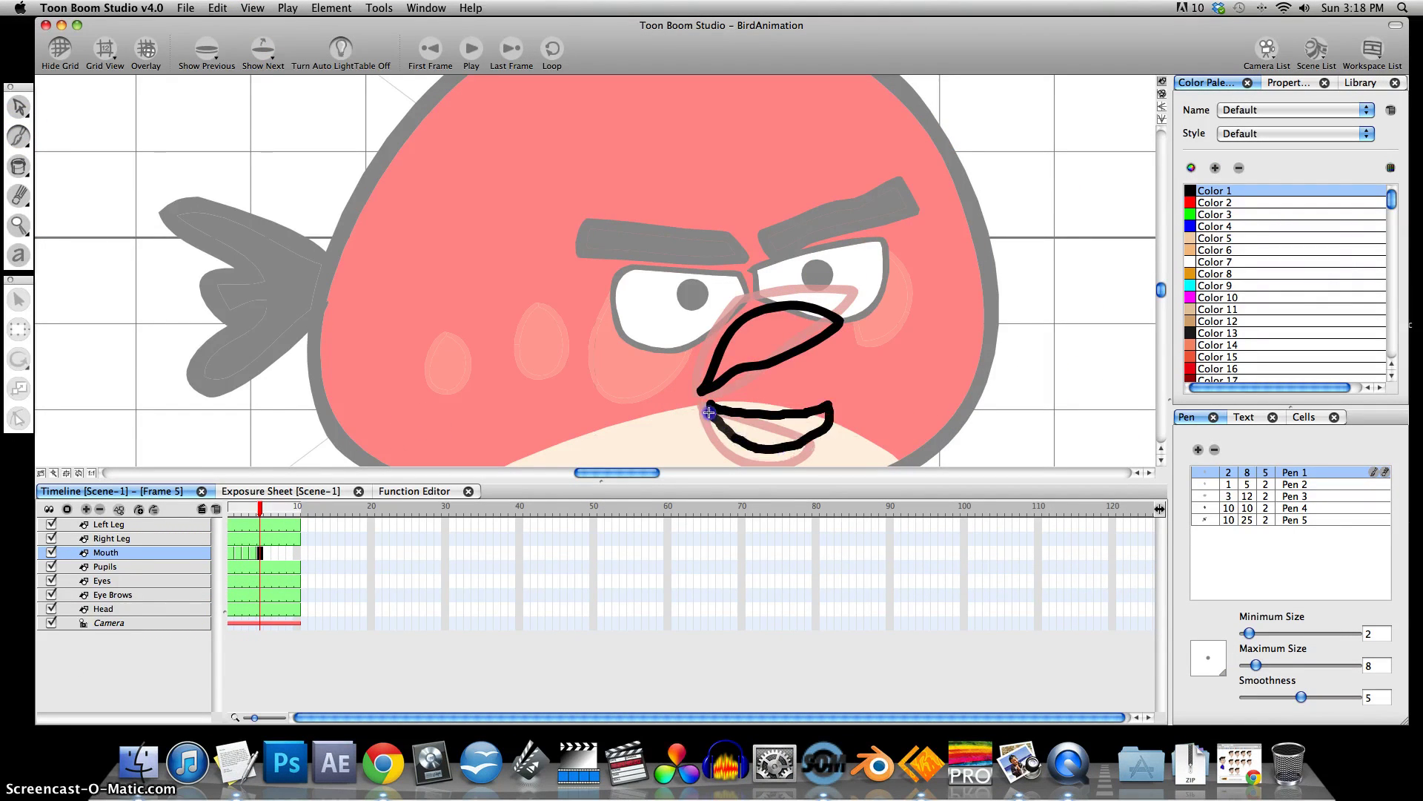
Outline a small open beak on Mouth frame 6, redrawing both halves once, and erase stray line work at the opening.
{"action": "key", "text": "period"}
{"action": "left_click_drag", "start_coordinate": [769, 338], "coordinate": [799, 341]}
{"action": "left_click_drag", "start_coordinate": [840, 345], "coordinate": [706, 409]}
{"action": "key", "text": "super+z"}
{"action": "key", "text": "super+z"}
{"action": "mouse_move", "coordinate": [705, 408]}
{"action": "left_mouse_down"}
{"action": "mouse_move", "coordinate": [840, 362]}
{"action": "mouse_move", "coordinate": [705, 389]}
{"action": "mouse_move", "coordinate": [811, 341]}
{"action": "left_mouse_up"}
{"action": "mouse_move", "coordinate": [846, 391]}
{"action": "left_mouse_down"}
{"action": "mouse_move", "coordinate": [825, 421]}
{"action": "mouse_move", "coordinate": [717, 414]}
{"action": "left_mouse_up"}
{"action": "left_click", "coordinate": [20, 194]}
{"action": "mouse_move", "coordinate": [834, 348]}
{"action": "left_mouse_down"}
{"action": "mouse_move", "coordinate": [845, 382]}
{"action": "mouse_move", "coordinate": [827, 391]}
{"action": "left_mouse_up"}
{"action": "left_click", "coordinate": [19, 136]}
Check the lip-synch chart in Chrome and outline a nearly closed beak on Mouth frame 7.
{"action": "left_click", "coordinate": [1240, 763]}
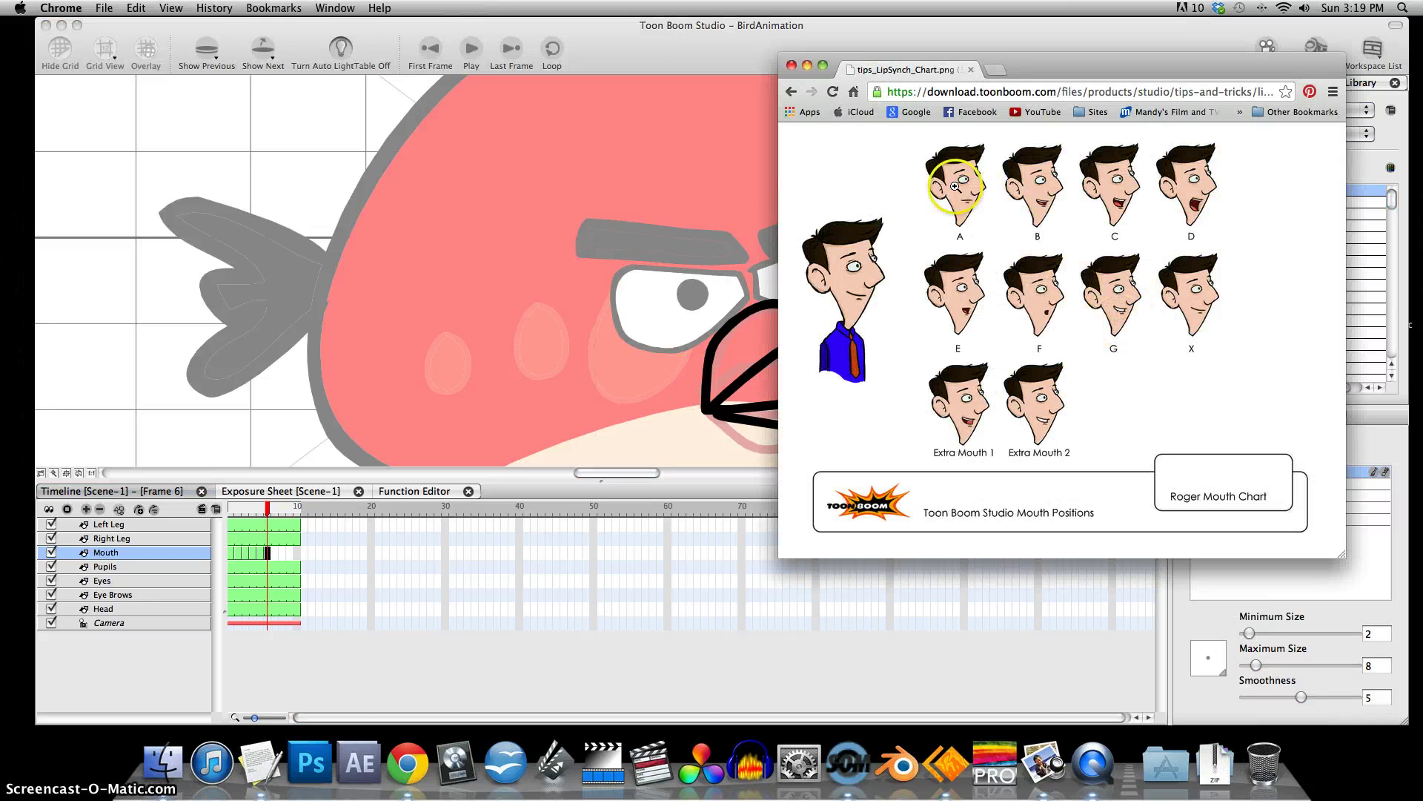
{"action": "left_click", "coordinate": [807, 65]}
{"action": "key", "text": "period"}
{"action": "mouse_move", "coordinate": [705, 401]}
{"action": "left_mouse_down"}
{"action": "mouse_move", "coordinate": [838, 346]}
{"action": "mouse_move", "coordinate": [700, 396]}
{"action": "mouse_move", "coordinate": [739, 410]}
{"action": "left_mouse_up"}
Recheck the chart, then copy the closed orange beak from Mouth frame 1 and paste it into Mouth frame 8.
{"action": "left_click", "coordinate": [284, 553]}
{"action": "left_click", "coordinate": [1227, 765]}
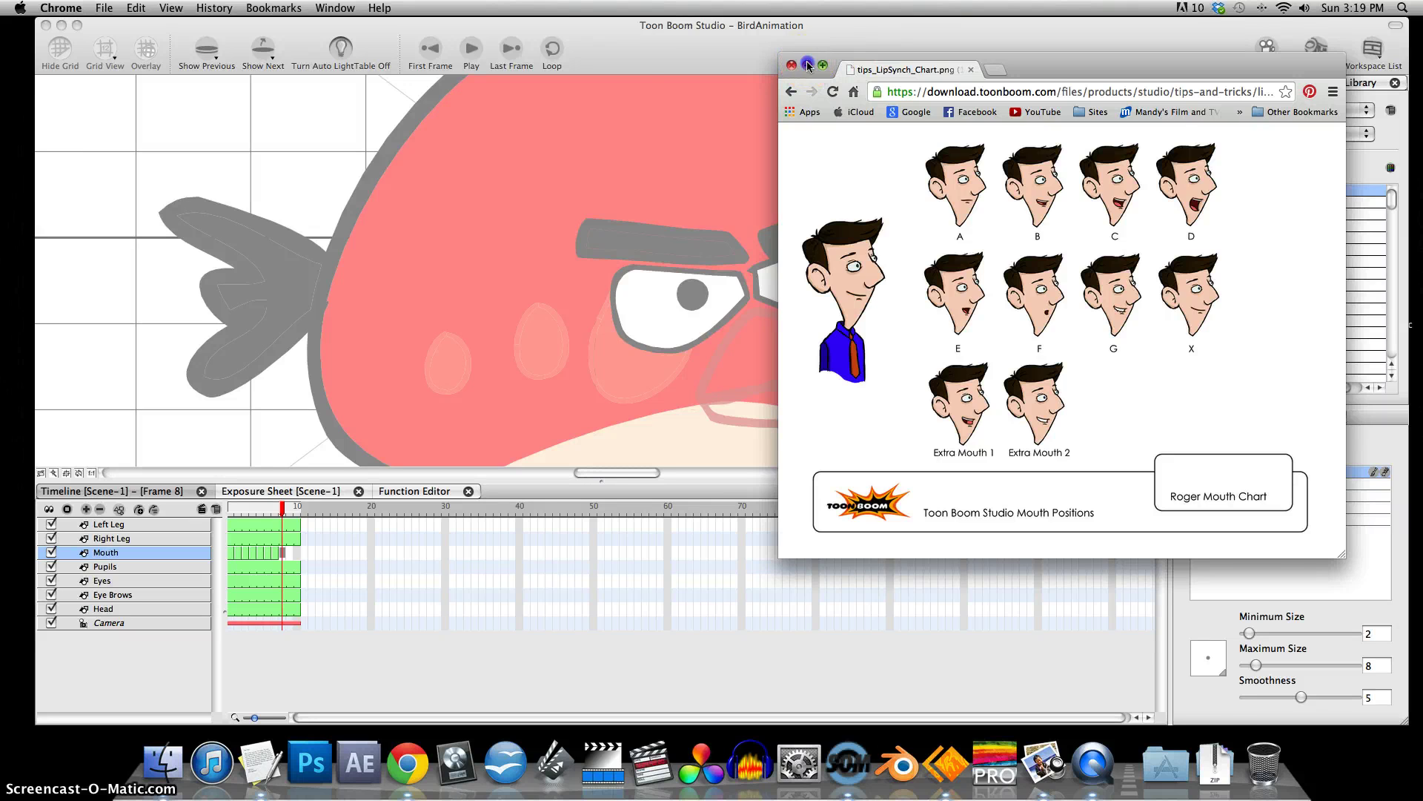
{"action": "left_click", "coordinate": [808, 66]}
{"action": "left_click", "coordinate": [230, 553]}
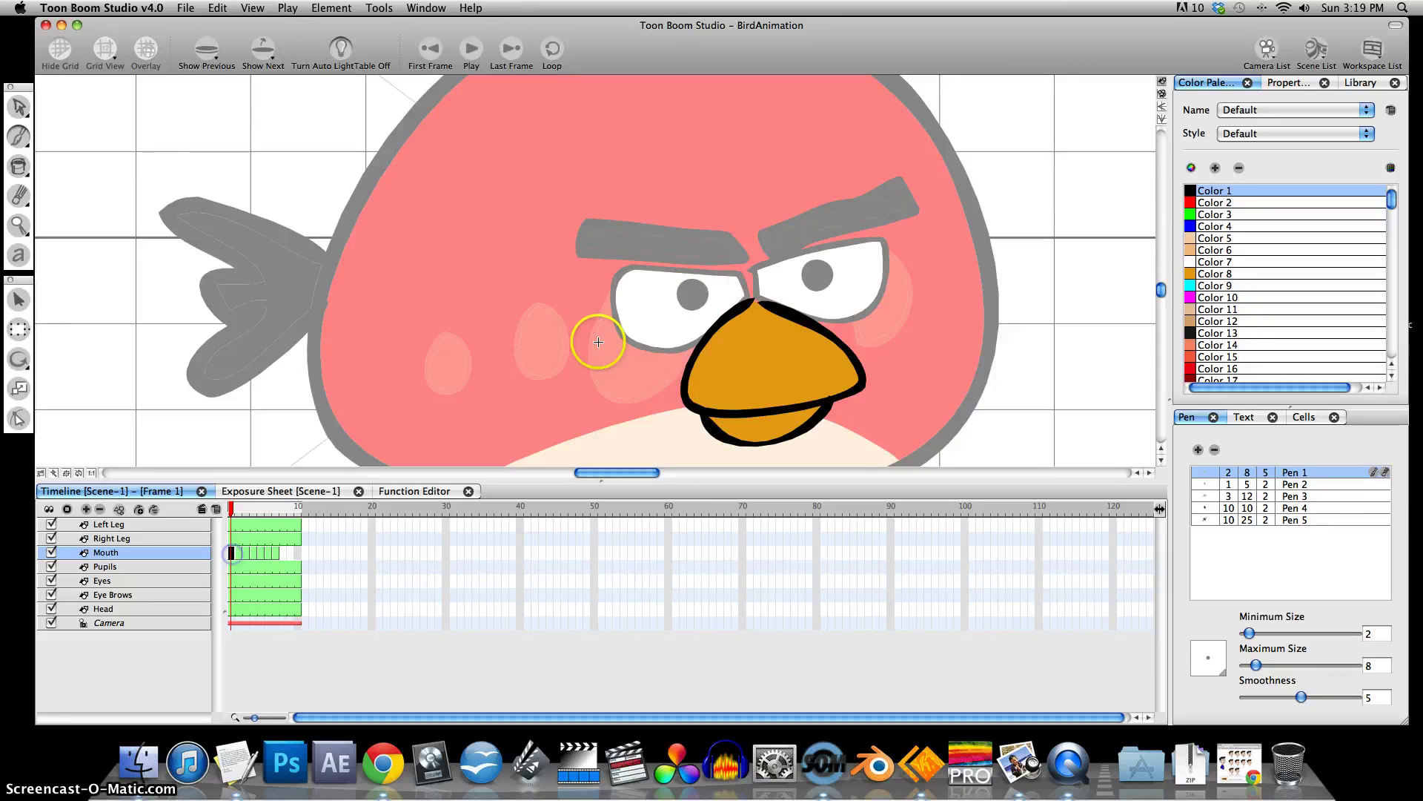
{"action": "left_click", "coordinate": [22, 108]}
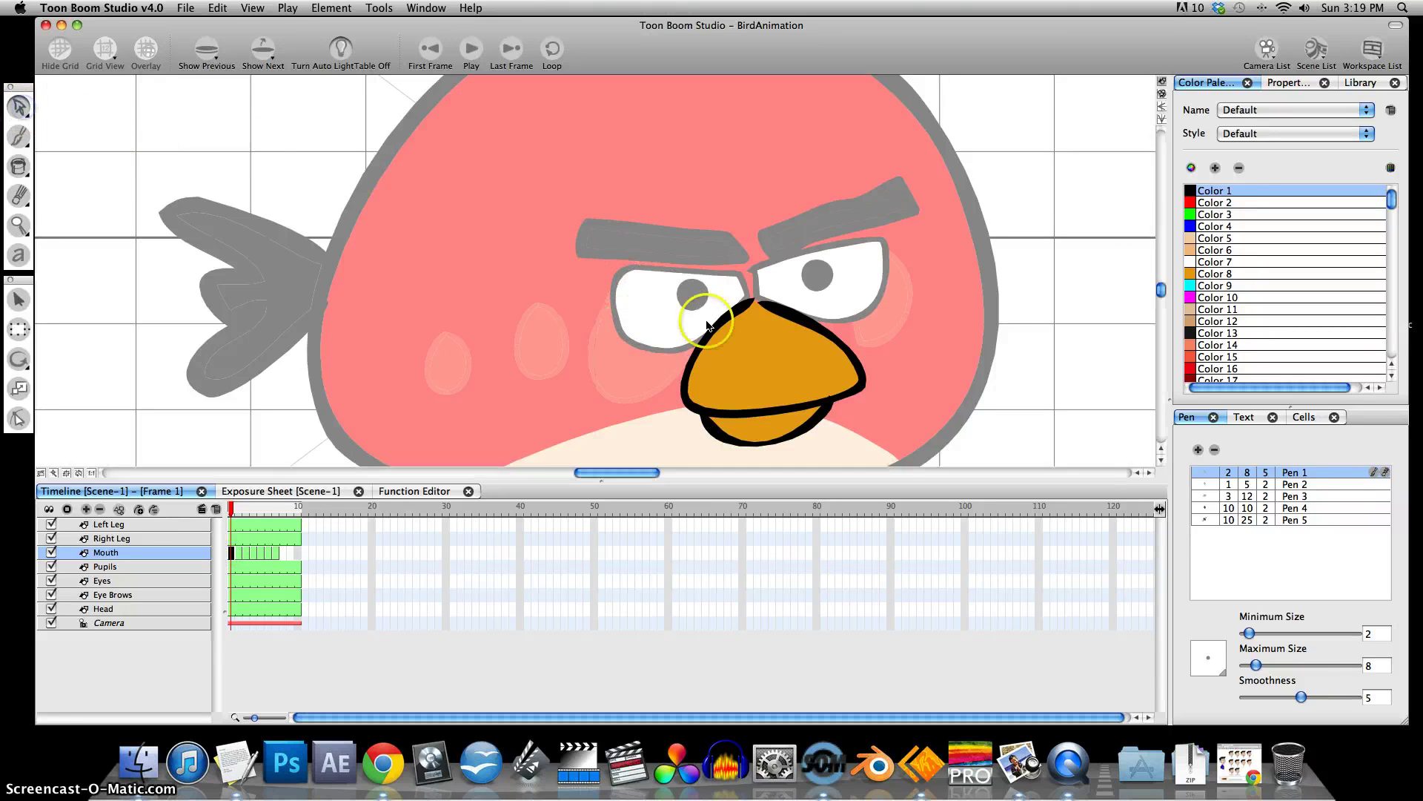
{"action": "left_click_drag", "start_coordinate": [619, 236], "coordinate": [910, 472]}
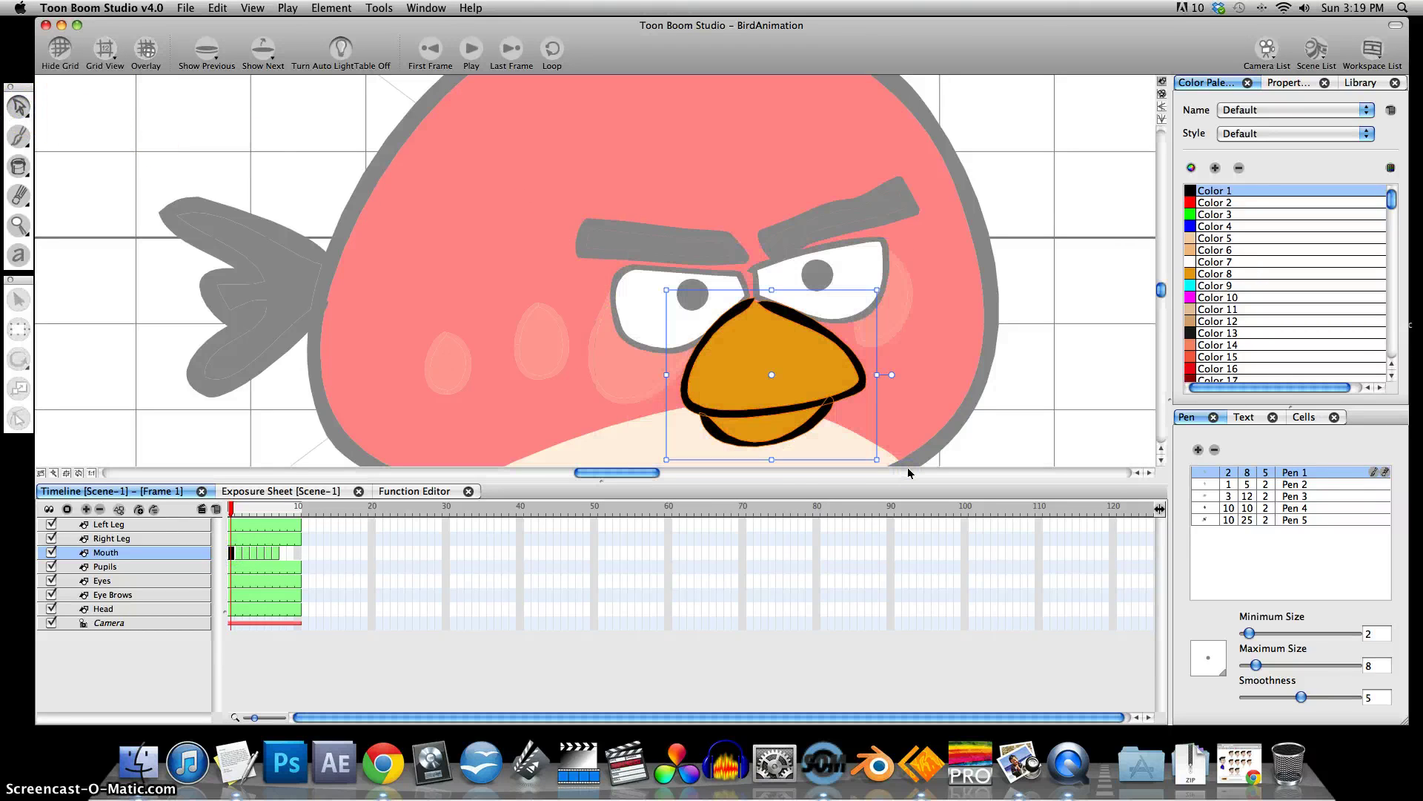
{"action": "left_click", "coordinate": [284, 552]}
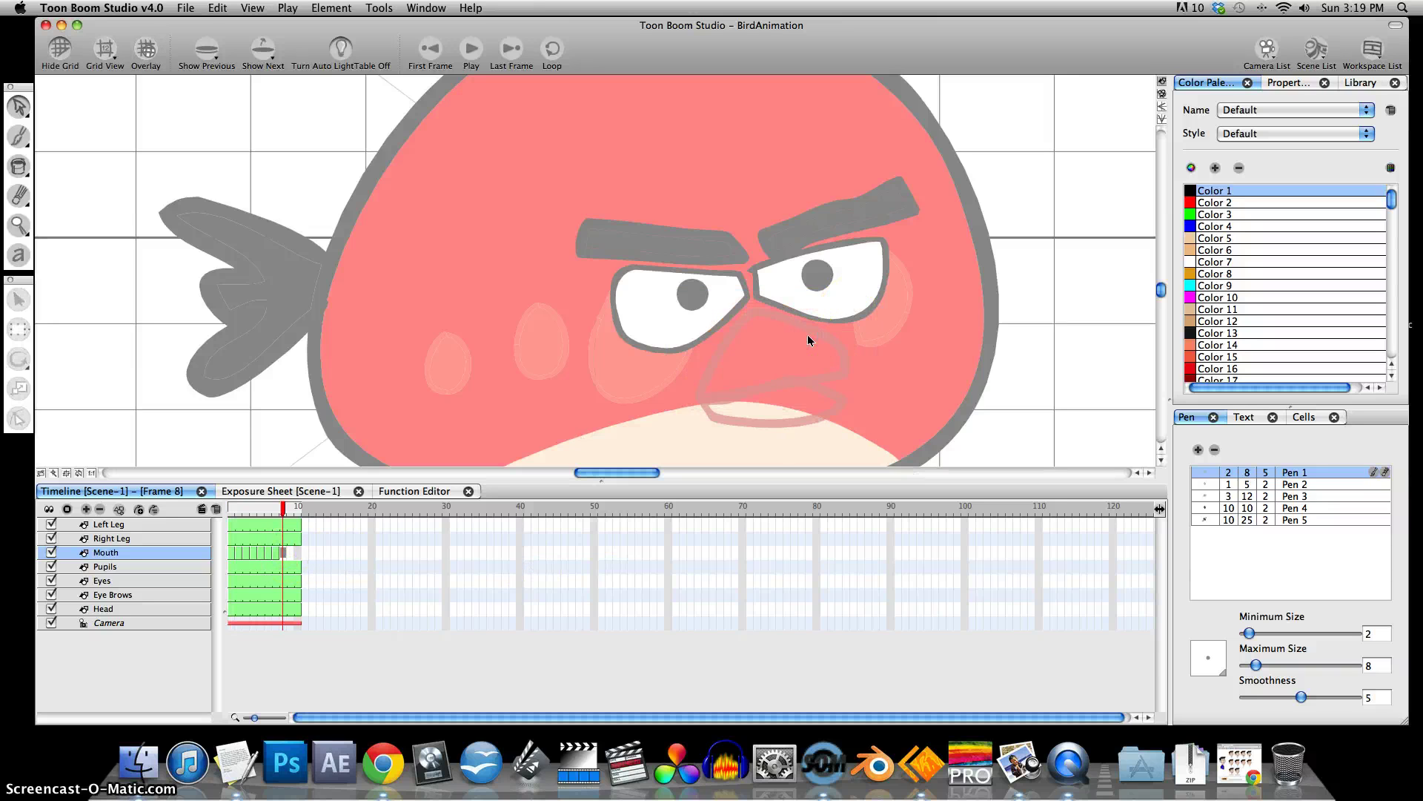
{"action": "key", "text": "cmd+v"}
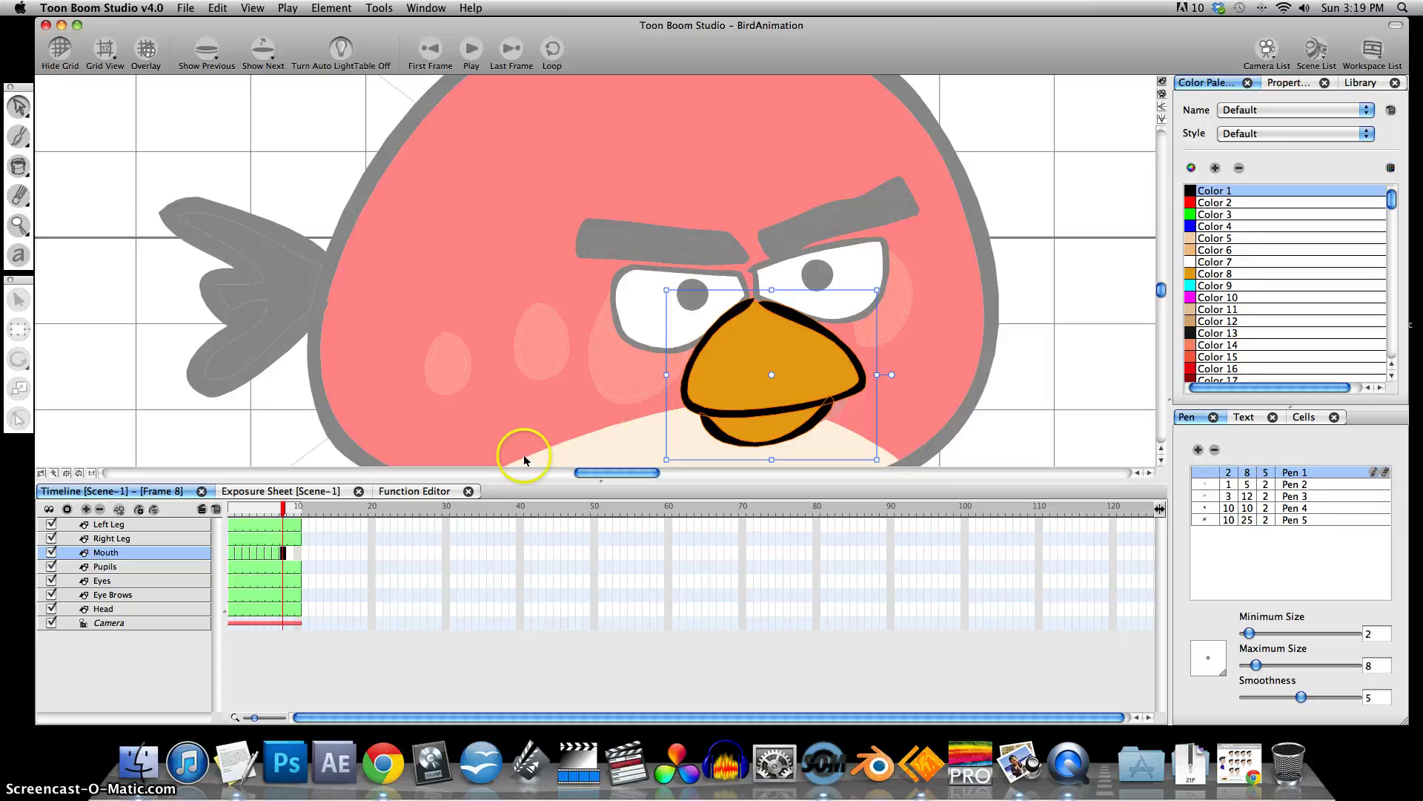
Review the lip-synch chart once more, close its browser window and save the BirdAnimation project.
{"action": "left_click", "coordinate": [290, 553]}
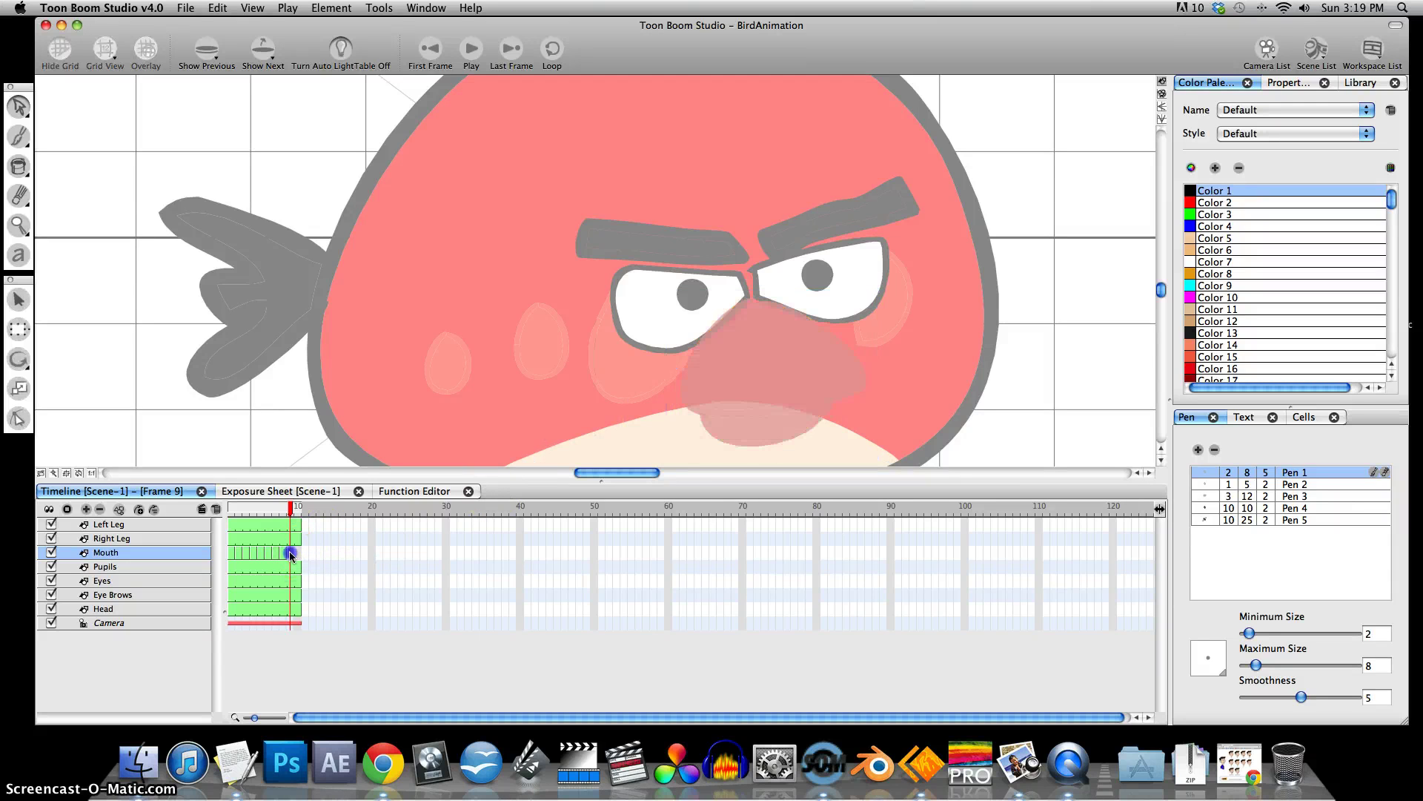
{"action": "left_click", "coordinate": [1239, 765]}
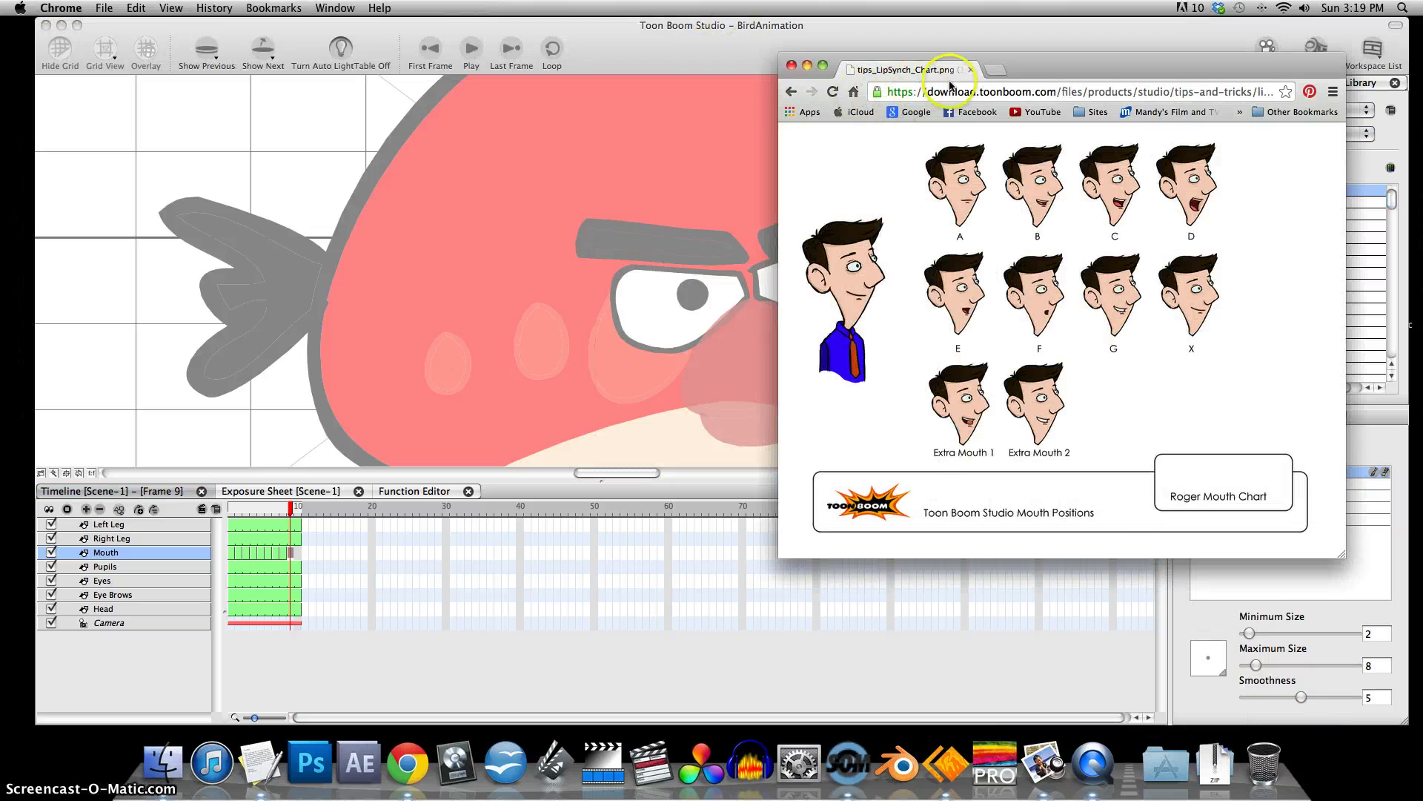
{"action": "left_click", "coordinate": [791, 66]}
{"action": "left_click", "coordinate": [230, 49]}
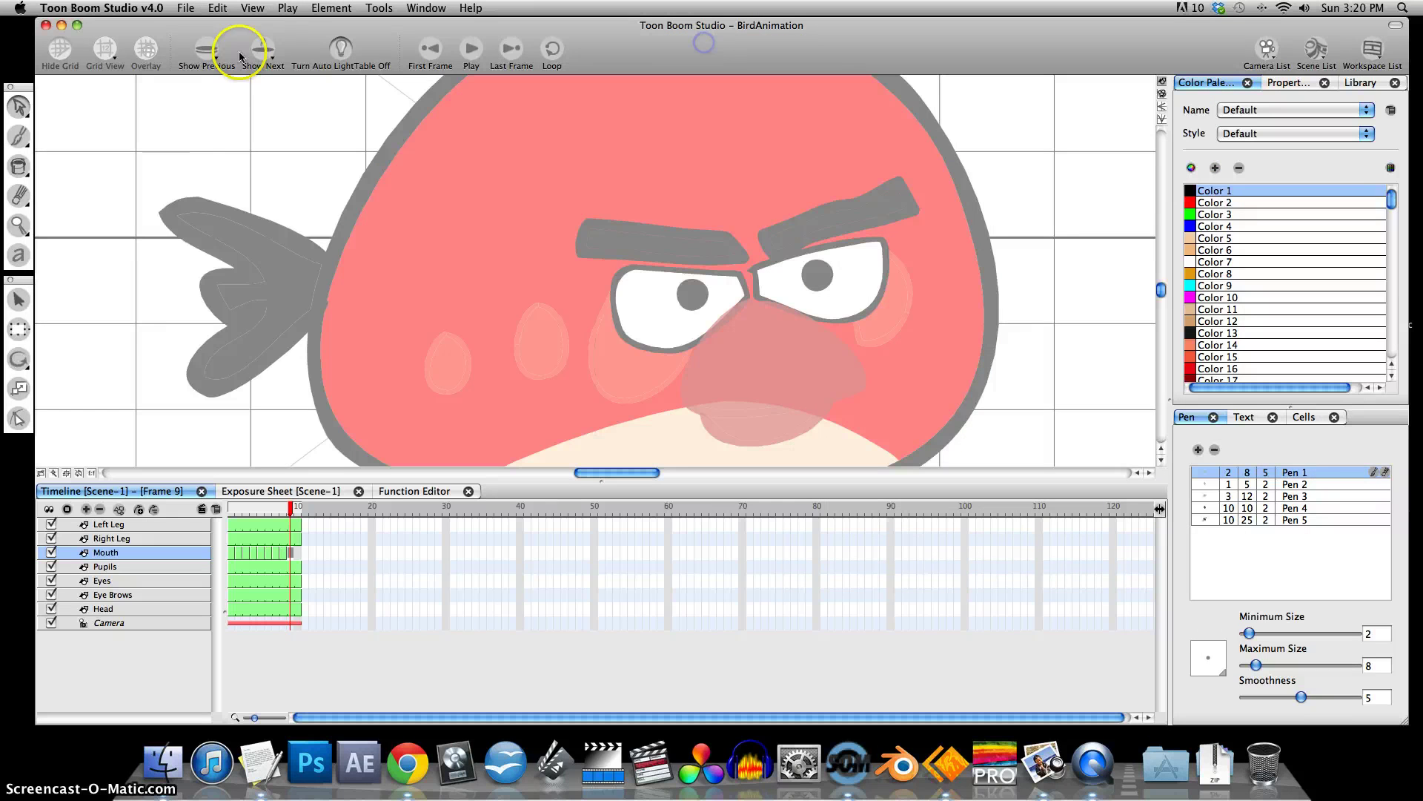
{"action": "left_click", "coordinate": [185, 8]}
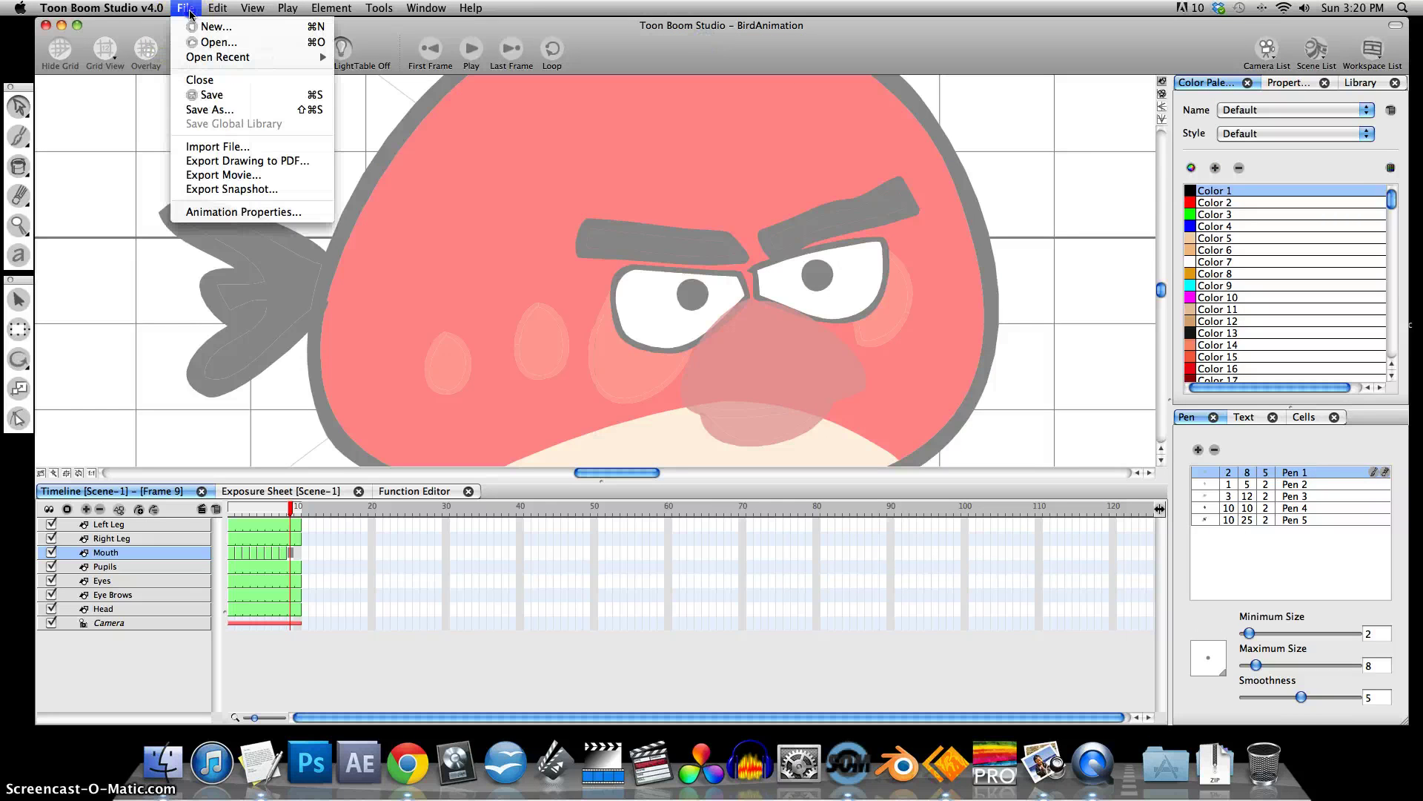
{"action": "left_click", "coordinate": [228, 97]}
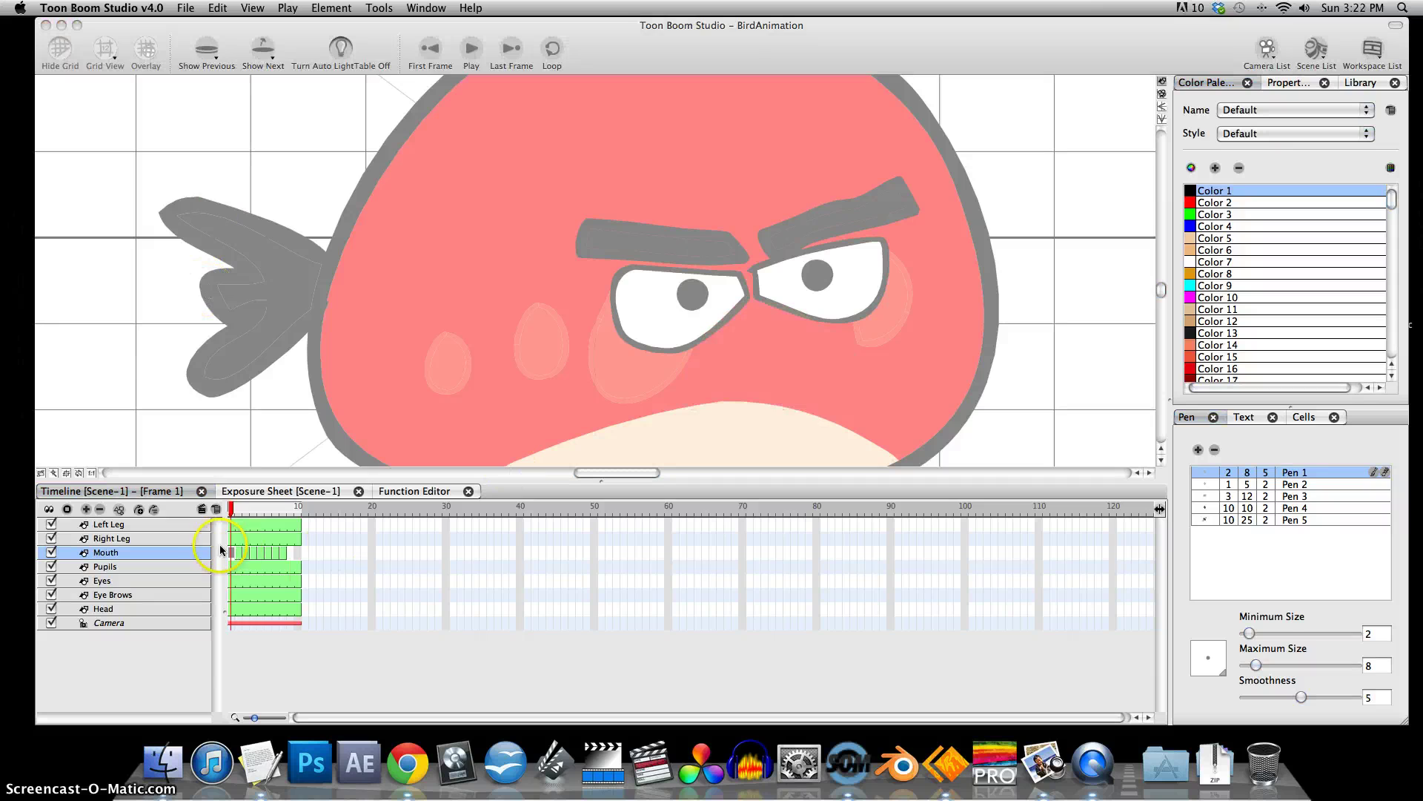
Fill the upper and lower beaks on the outlined Mouth frames with orange Color 8, starting at frame 2.
{"action": "left_click", "coordinate": [239, 553]}
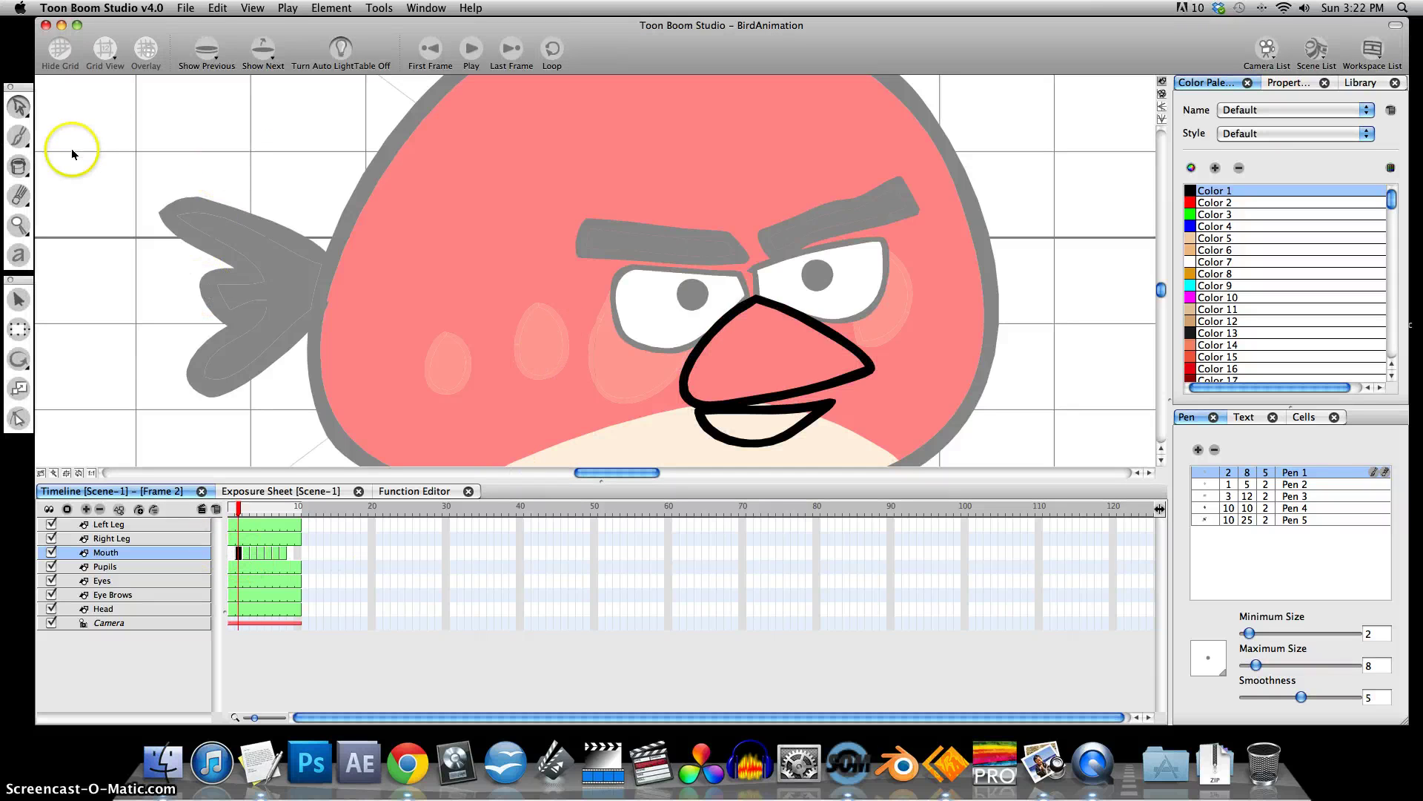
{"action": "left_click", "coordinate": [18, 166]}
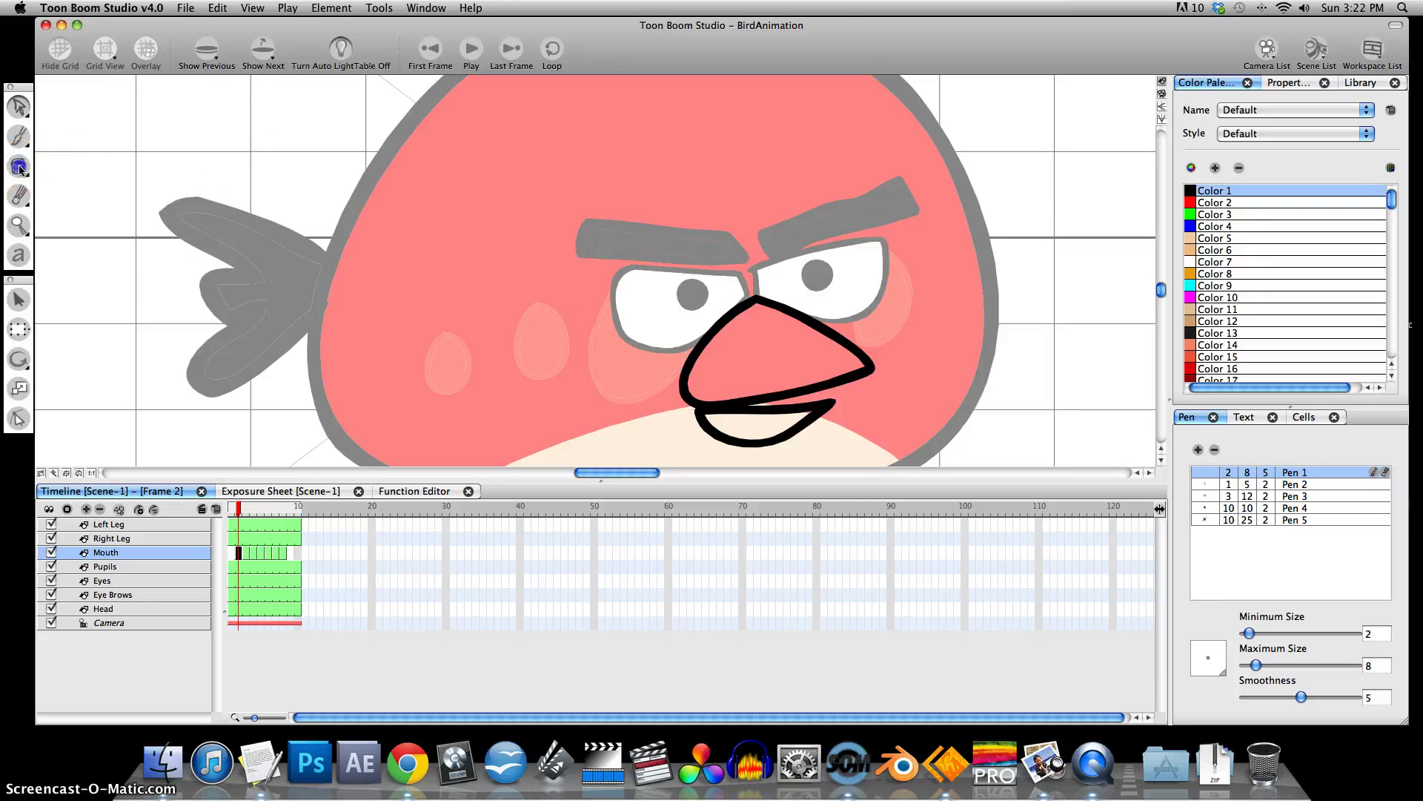
{"action": "left_click", "coordinate": [1213, 277]}
{"action": "left_click", "coordinate": [864, 345]}
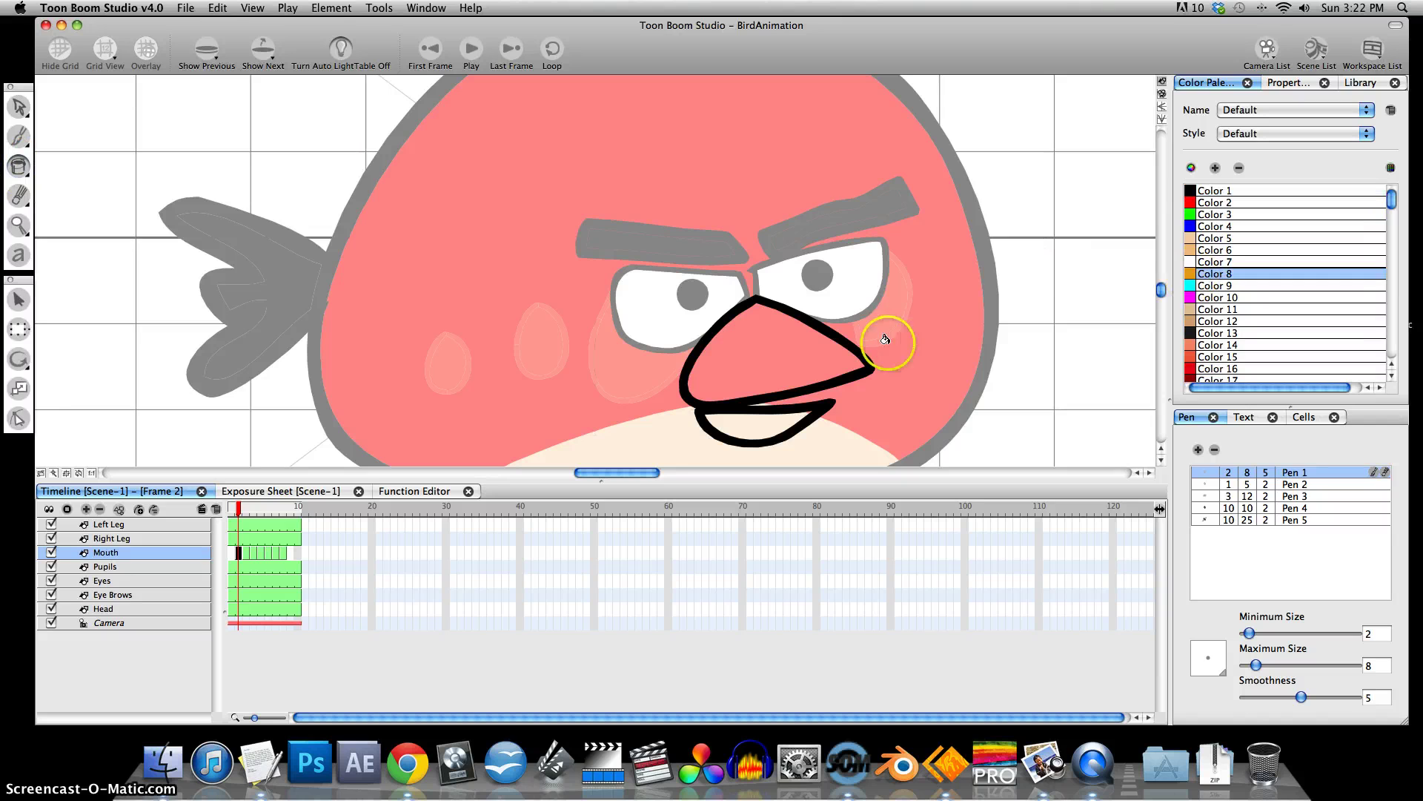
{"action": "left_click", "coordinate": [737, 413]}
{"action": "left_click", "coordinate": [247, 553]}
{"action": "key", "text": "period"}
{"action": "key", "text": "period"}
{"action": "key", "text": "period"}
{"action": "key", "text": "period"}
{"action": "key", "text": "period"}
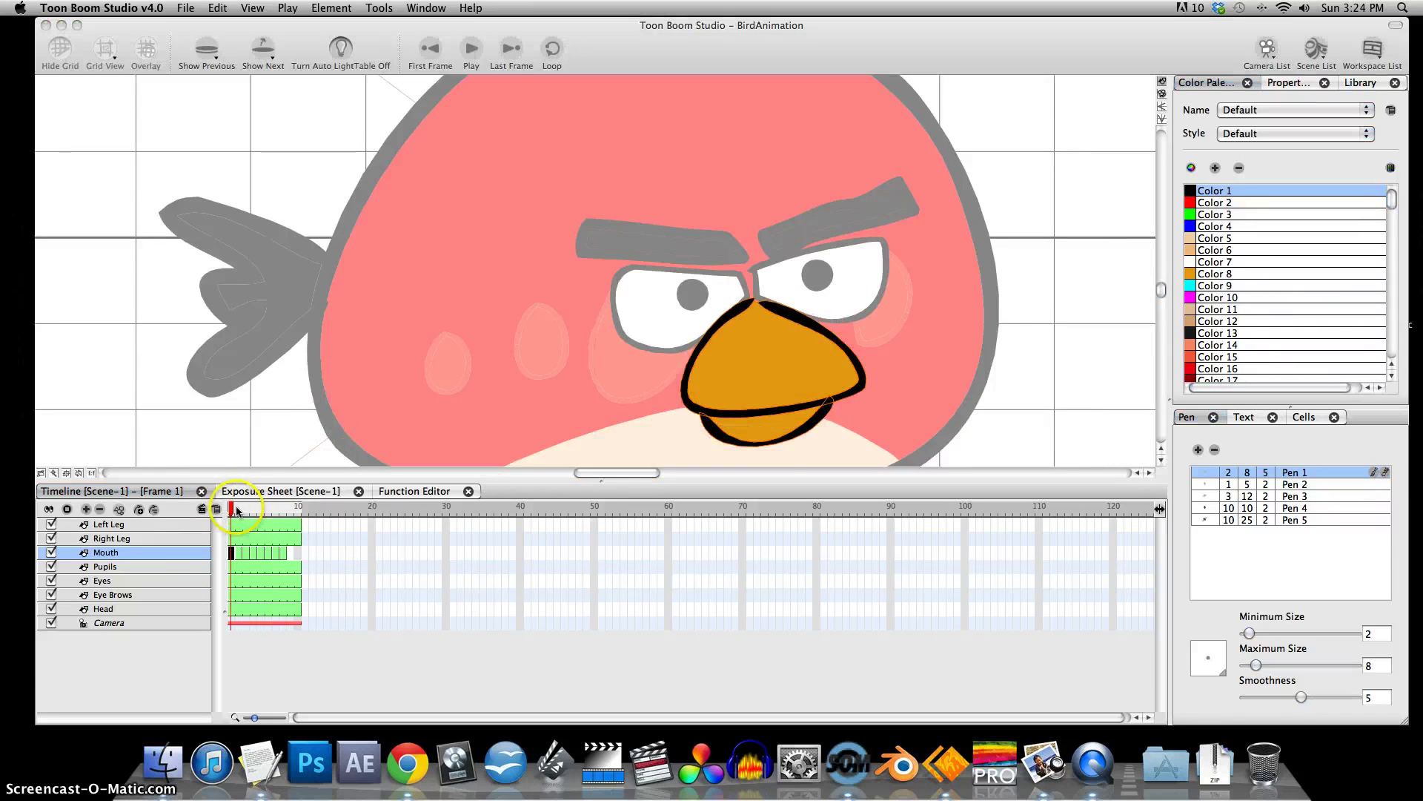
Return to frame 1 of the Mouth element, select its beak drawing and save the project.
{"action": "left_click", "coordinate": [240, 509]}
{"action": "mouse_move", "coordinate": [240, 509]}
{"action": "left_mouse_down"}
{"action": "mouse_move", "coordinate": [272, 509]}
{"action": "mouse_move", "coordinate": [217, 509]}
{"action": "left_mouse_up"}
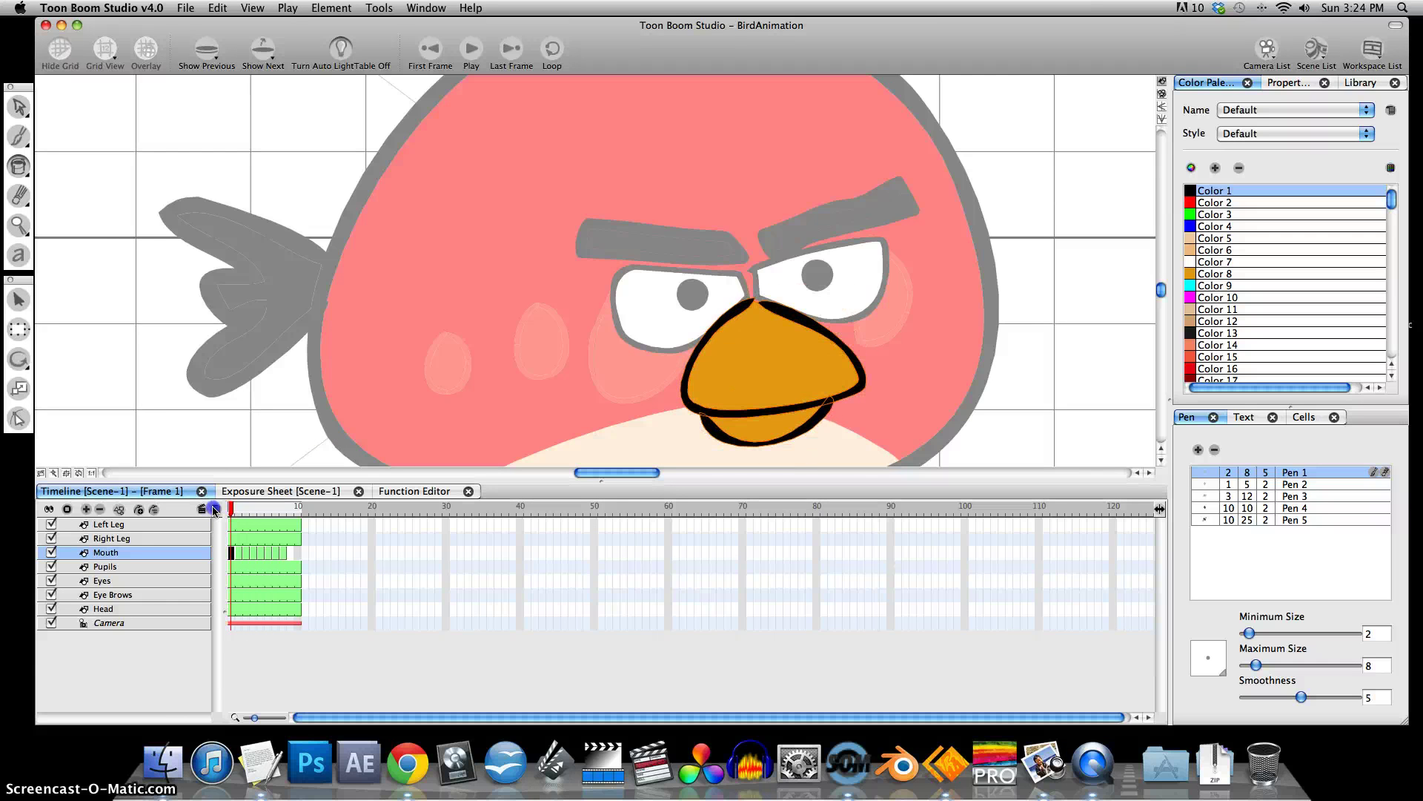
{"action": "left_click", "coordinate": [17, 106]}
{"action": "left_click", "coordinate": [185, 8]}
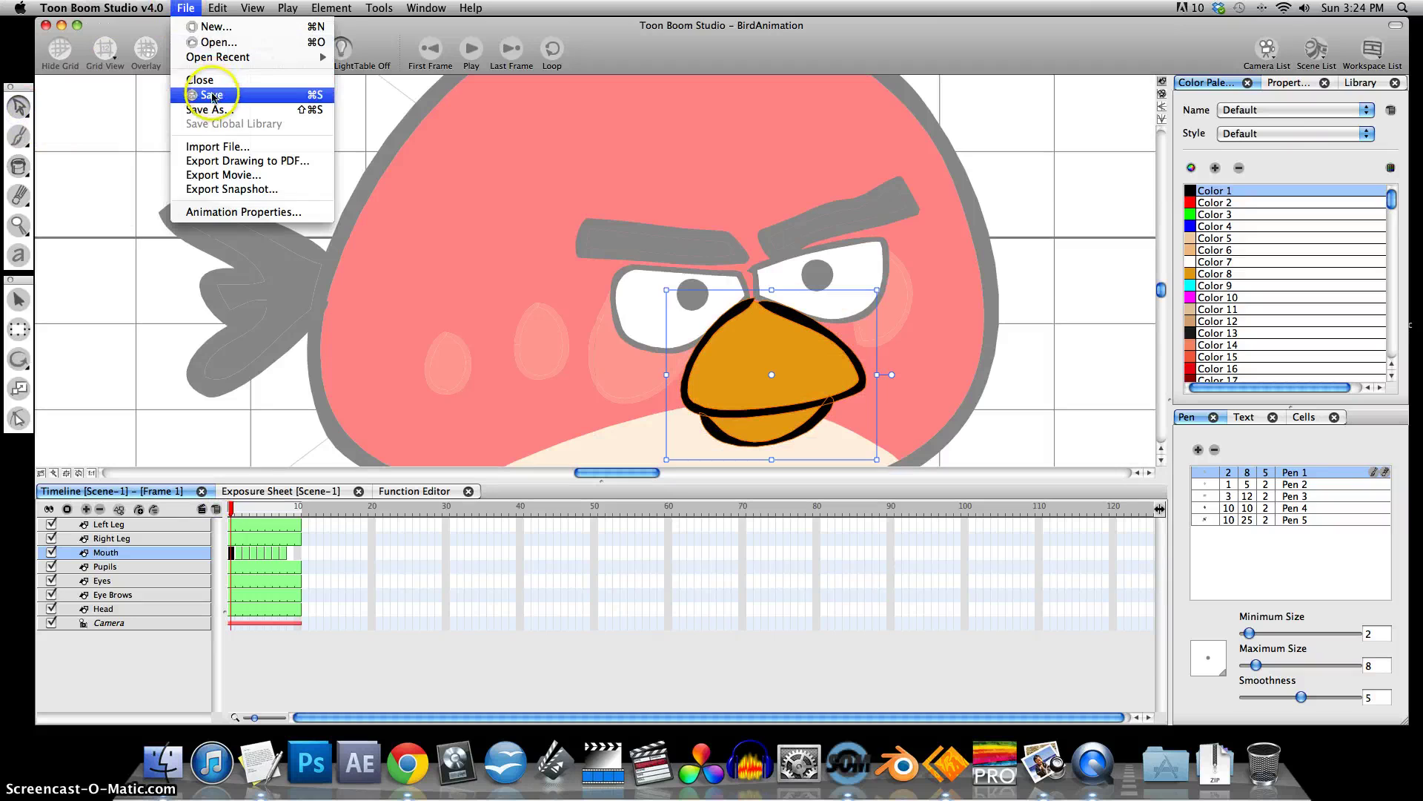
{"action": "left_click", "coordinate": [215, 93]}
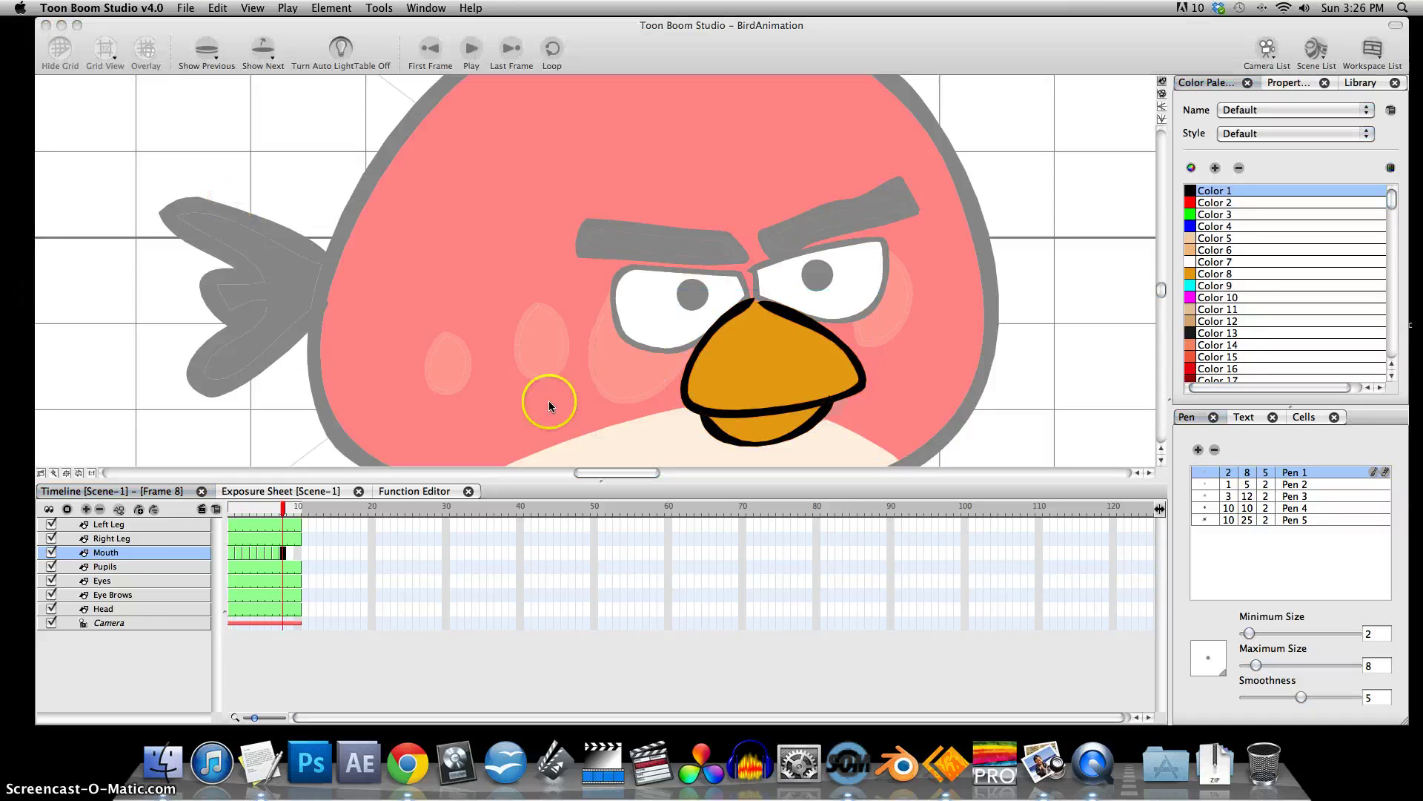
Return to Mouth frame 1, switch to the Exposure Sheet and add a Sound element to the scene.
{"action": "left_click", "coordinate": [126, 26]}
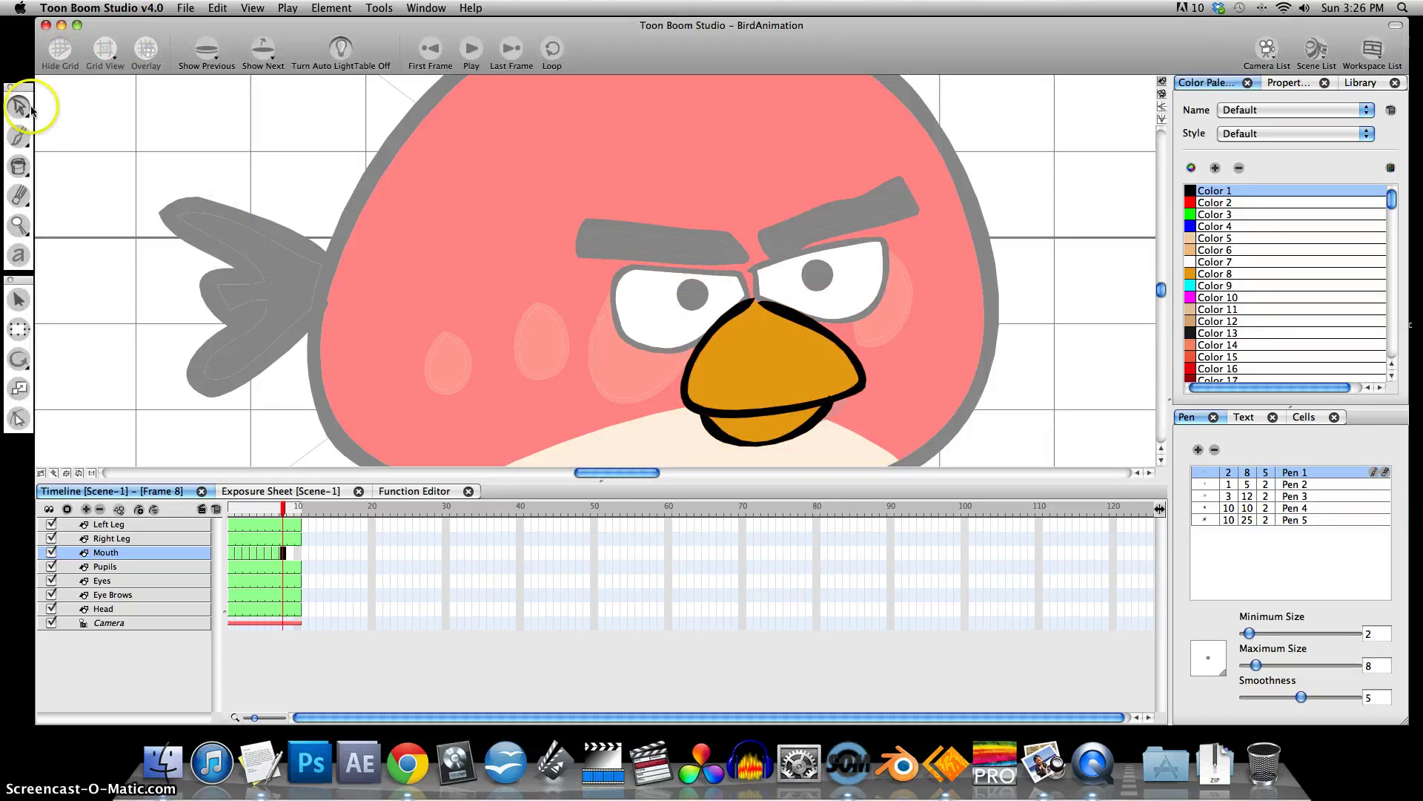
{"action": "left_click", "coordinate": [186, 176]}
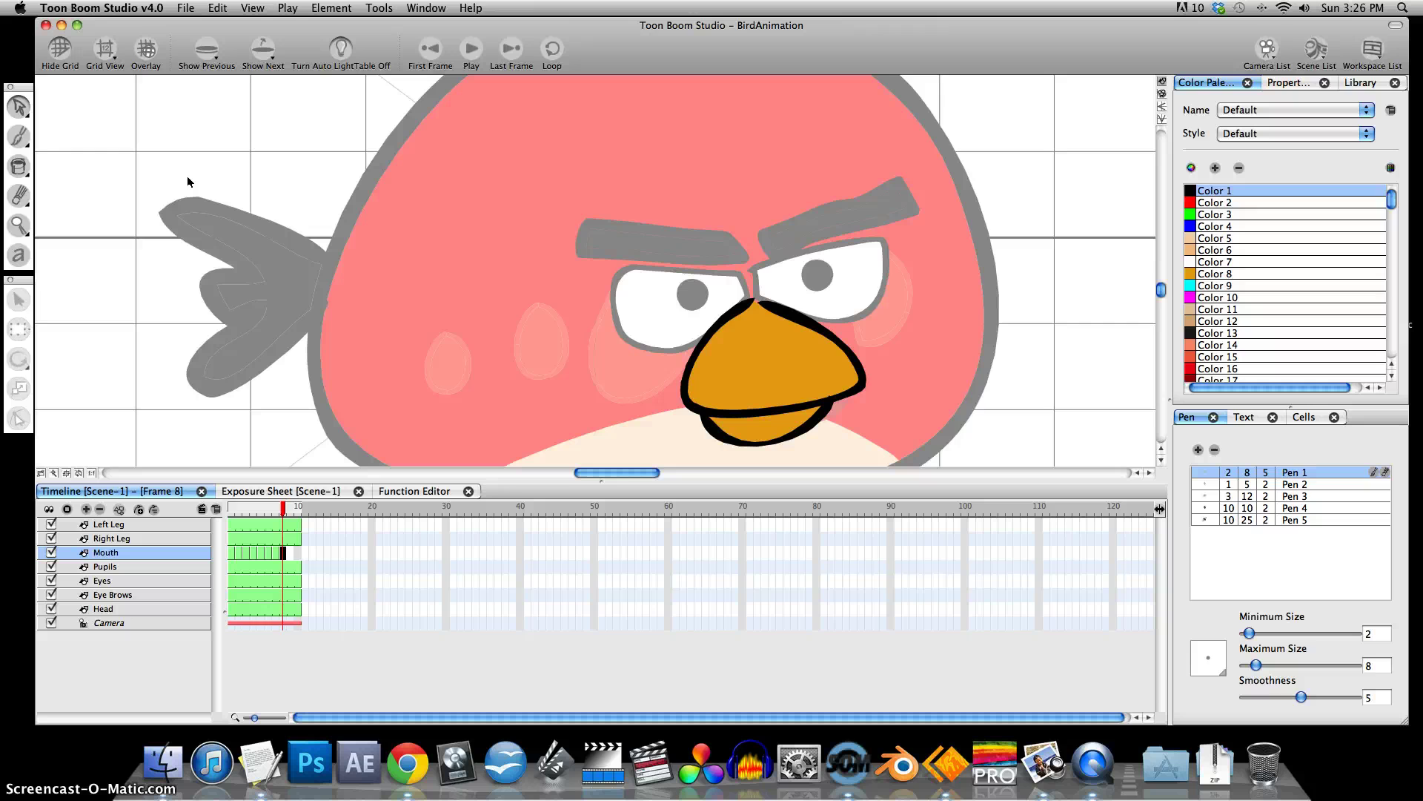
{"action": "left_click", "coordinate": [232, 552]}
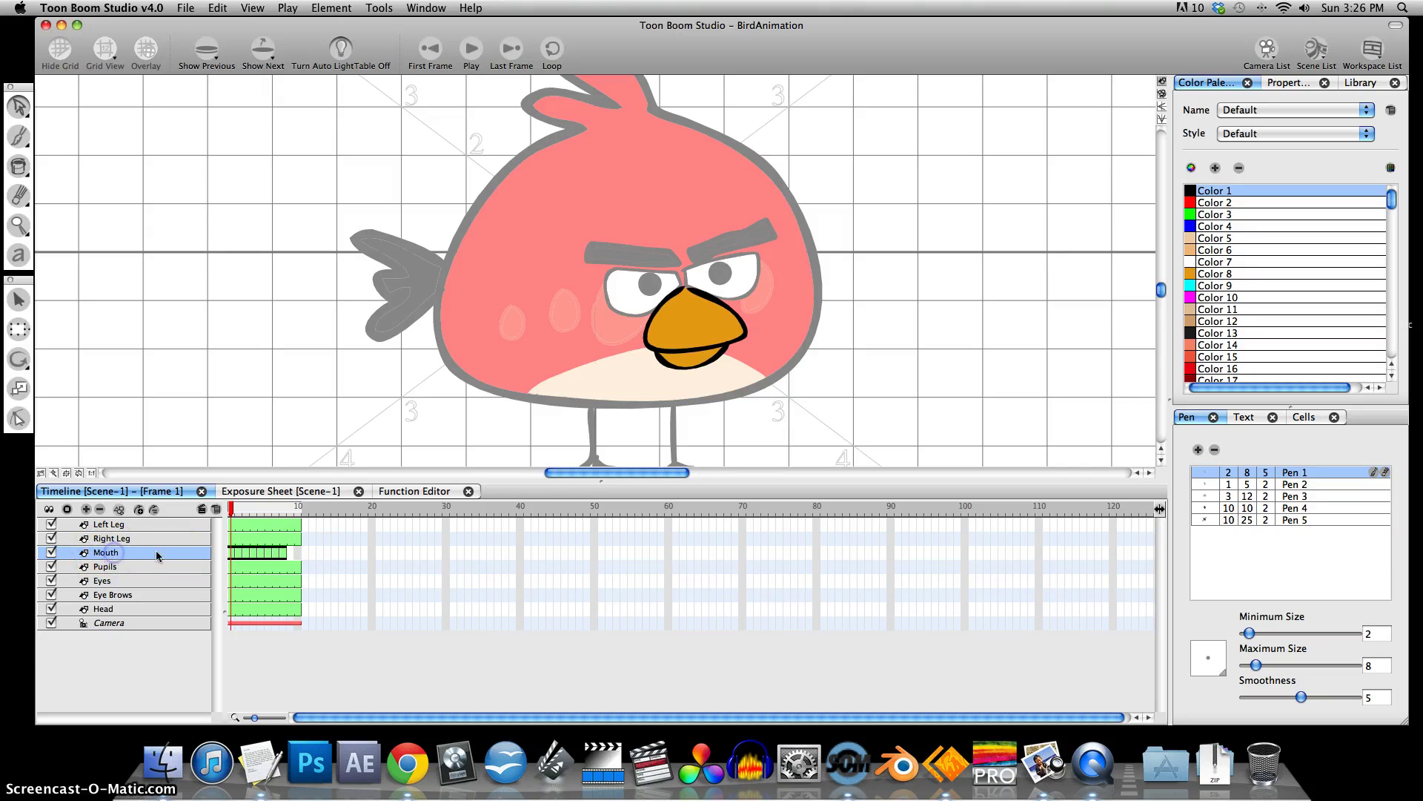
{"action": "left_click", "coordinate": [273, 492]}
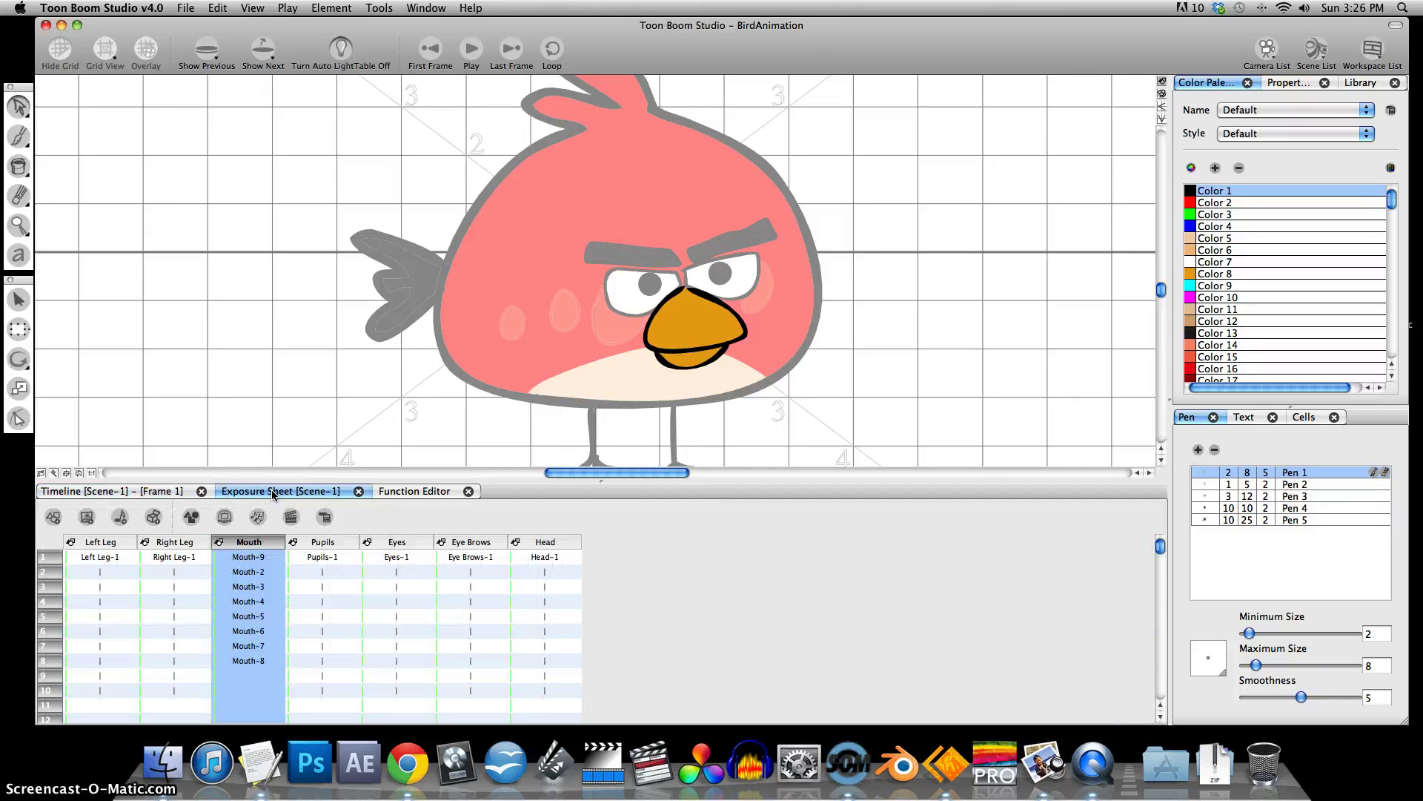
{"action": "left_click", "coordinate": [120, 518]}
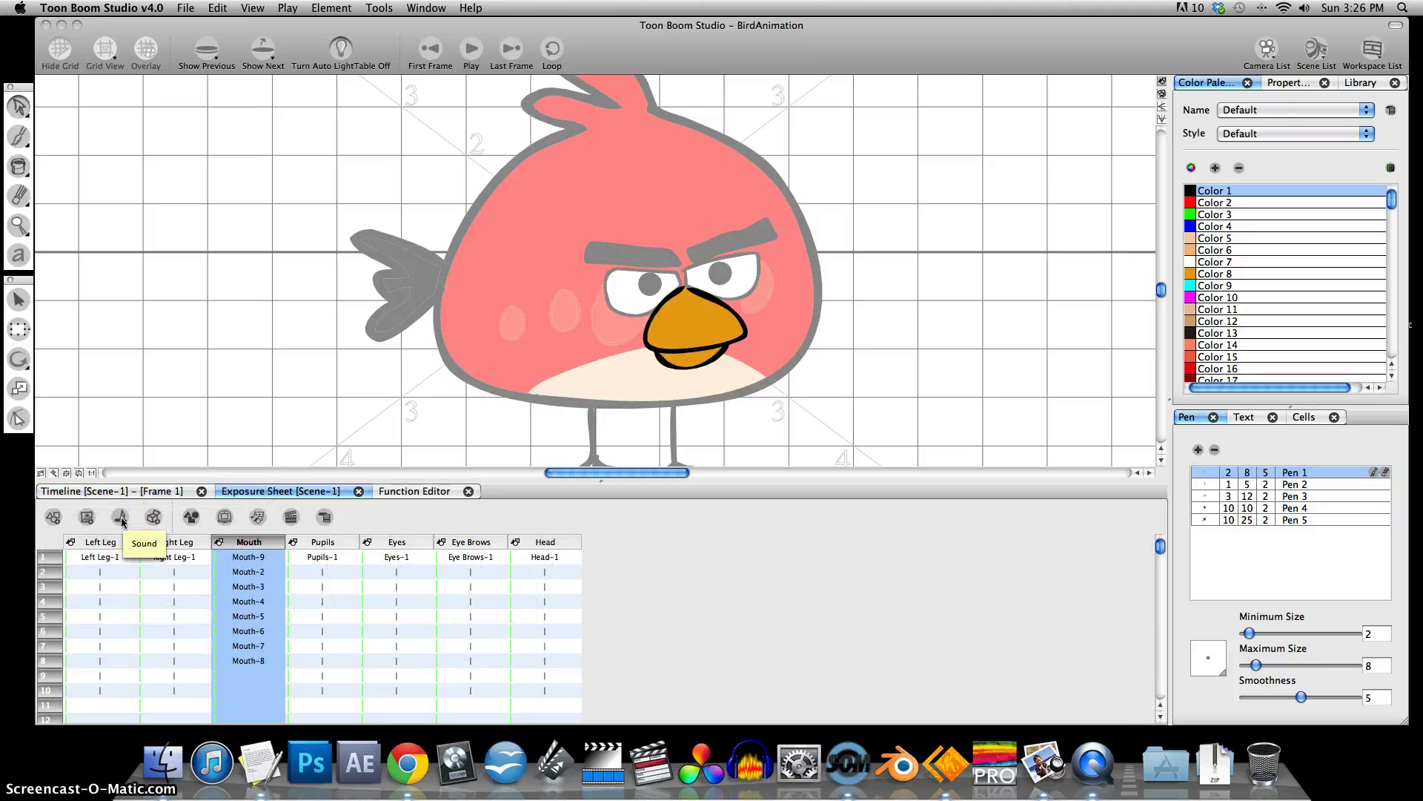
{"action": "left_click", "coordinate": [122, 519]}
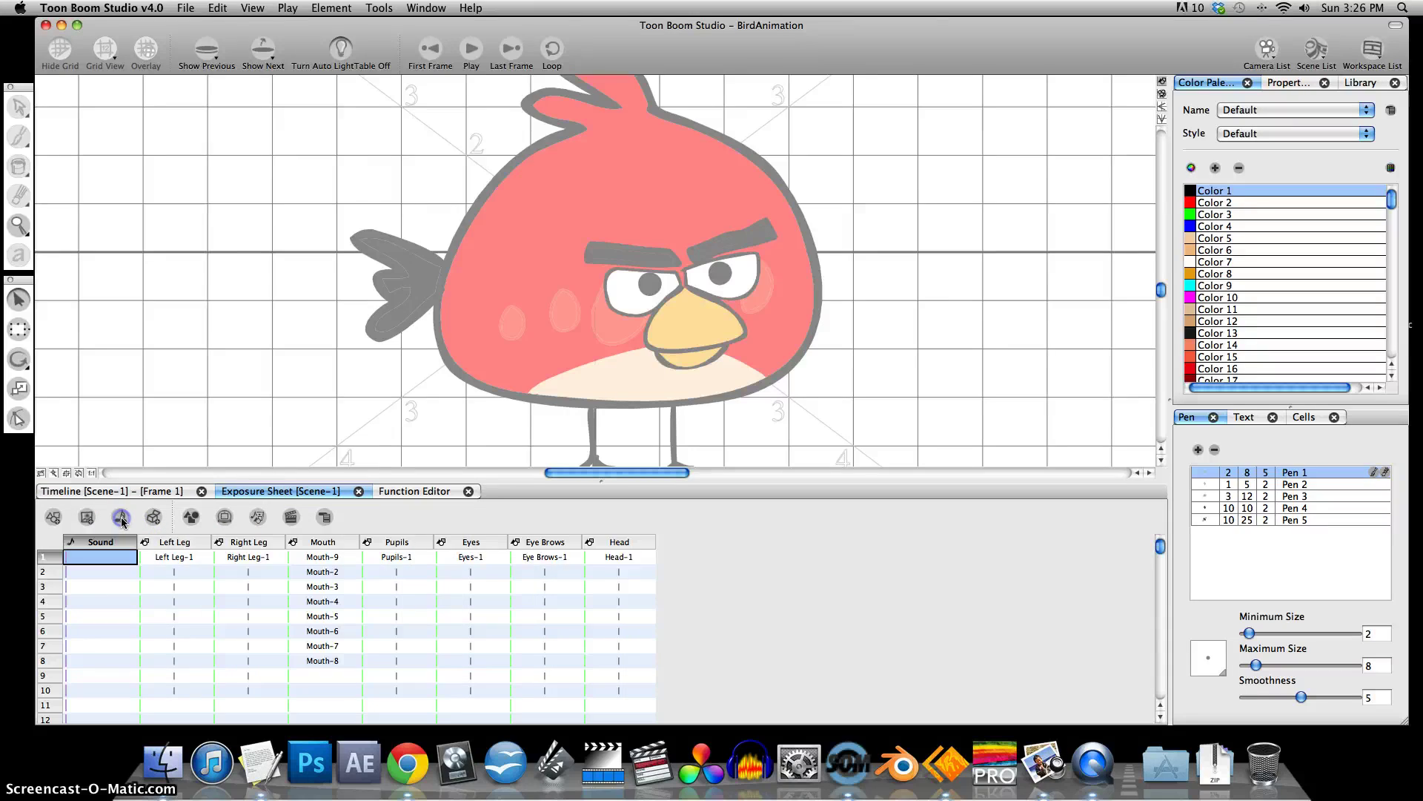
Import dialog_01.wav from the Desktop's ToonBoomBasics folder into the Sound element at frame 1.
{"action": "right_click", "coordinate": [123, 560]}
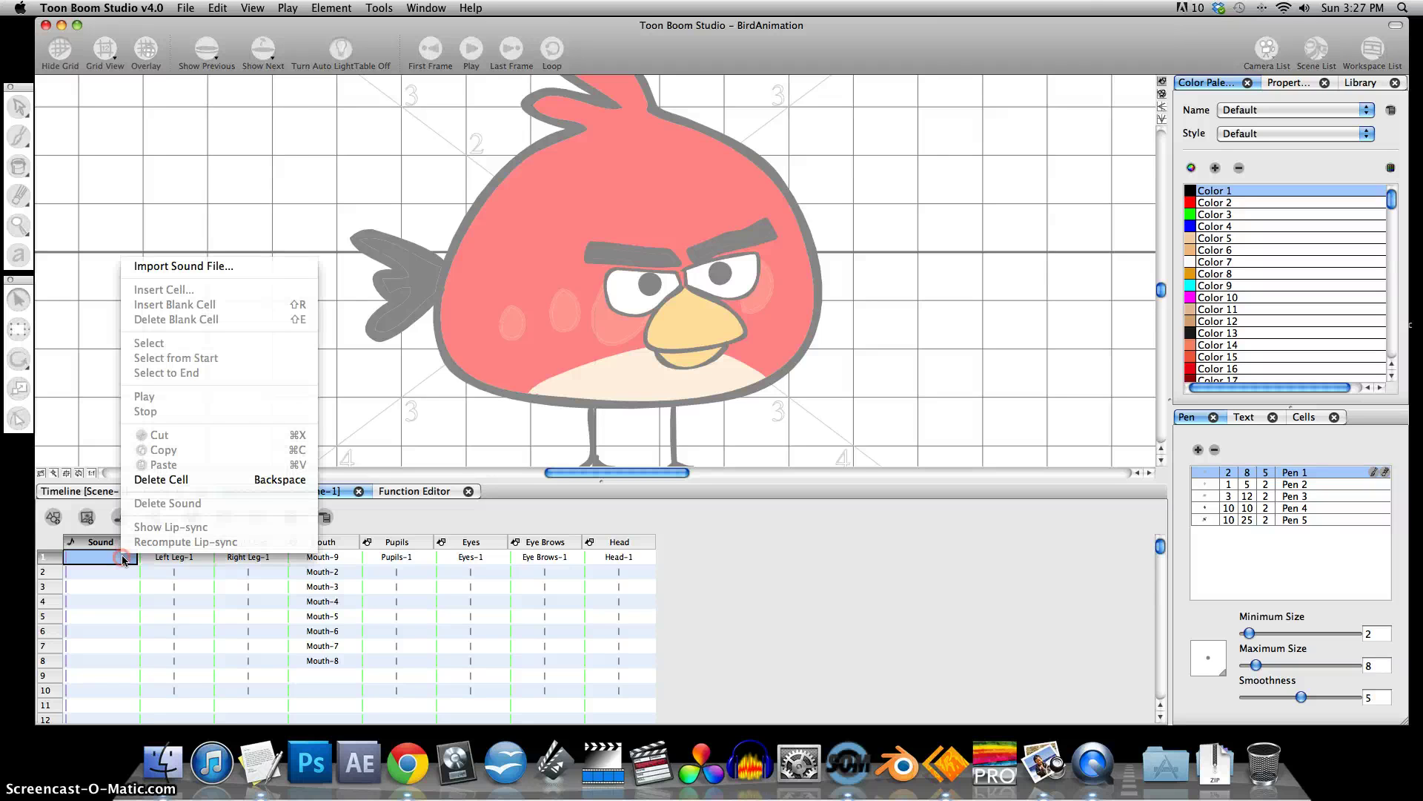
{"action": "left_click", "coordinate": [169, 267]}
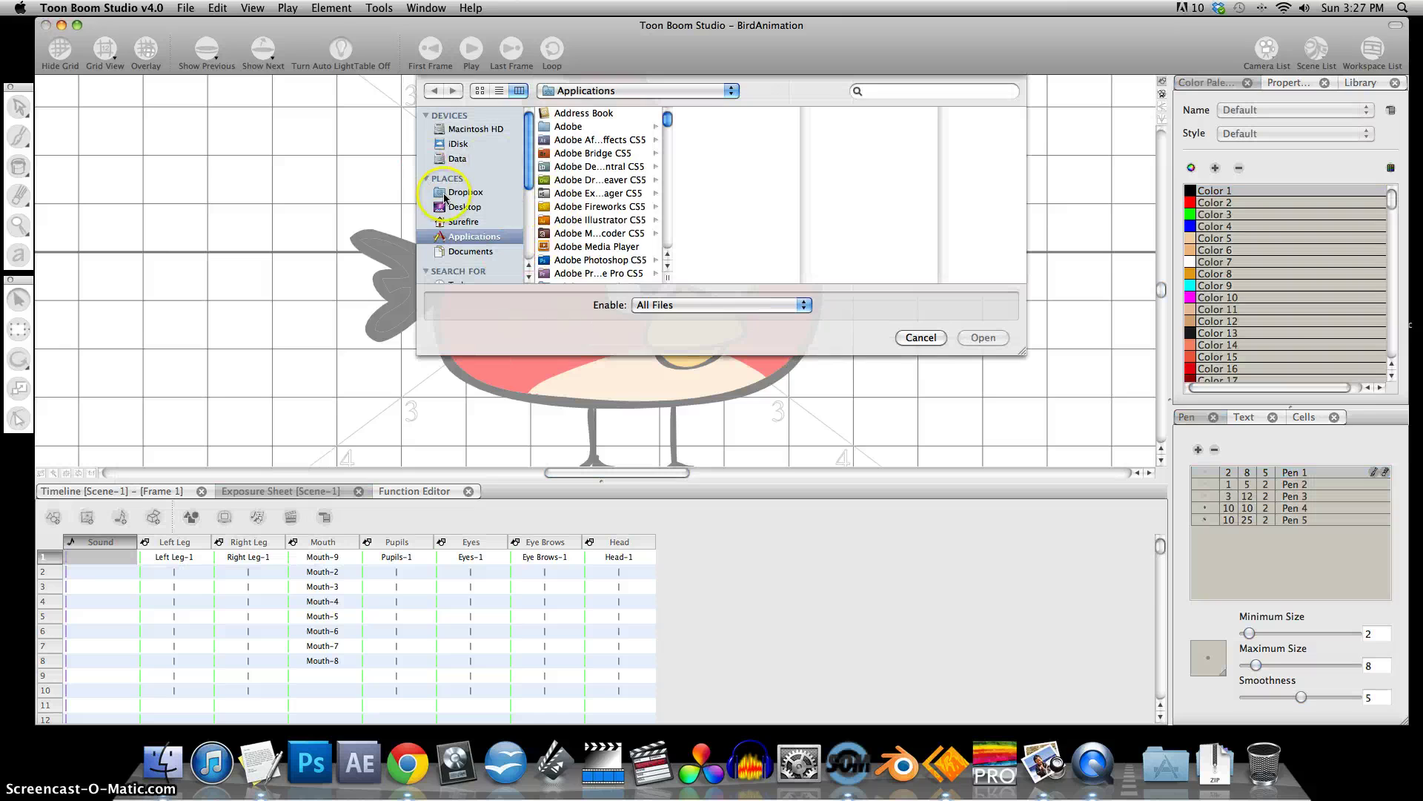
{"action": "left_click", "coordinate": [457, 206]}
{"action": "left_click", "coordinate": [587, 140]}
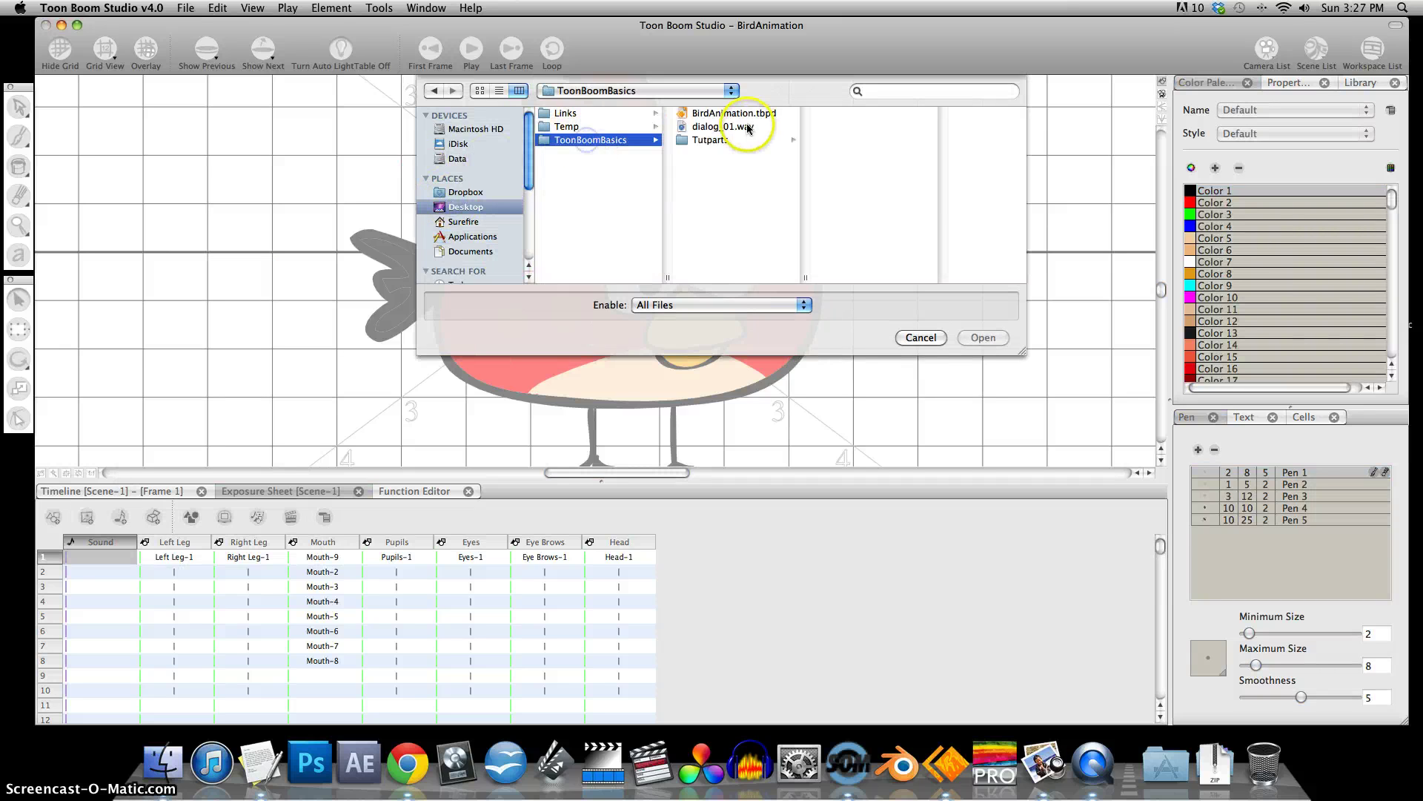
{"action": "left_click", "coordinate": [713, 127]}
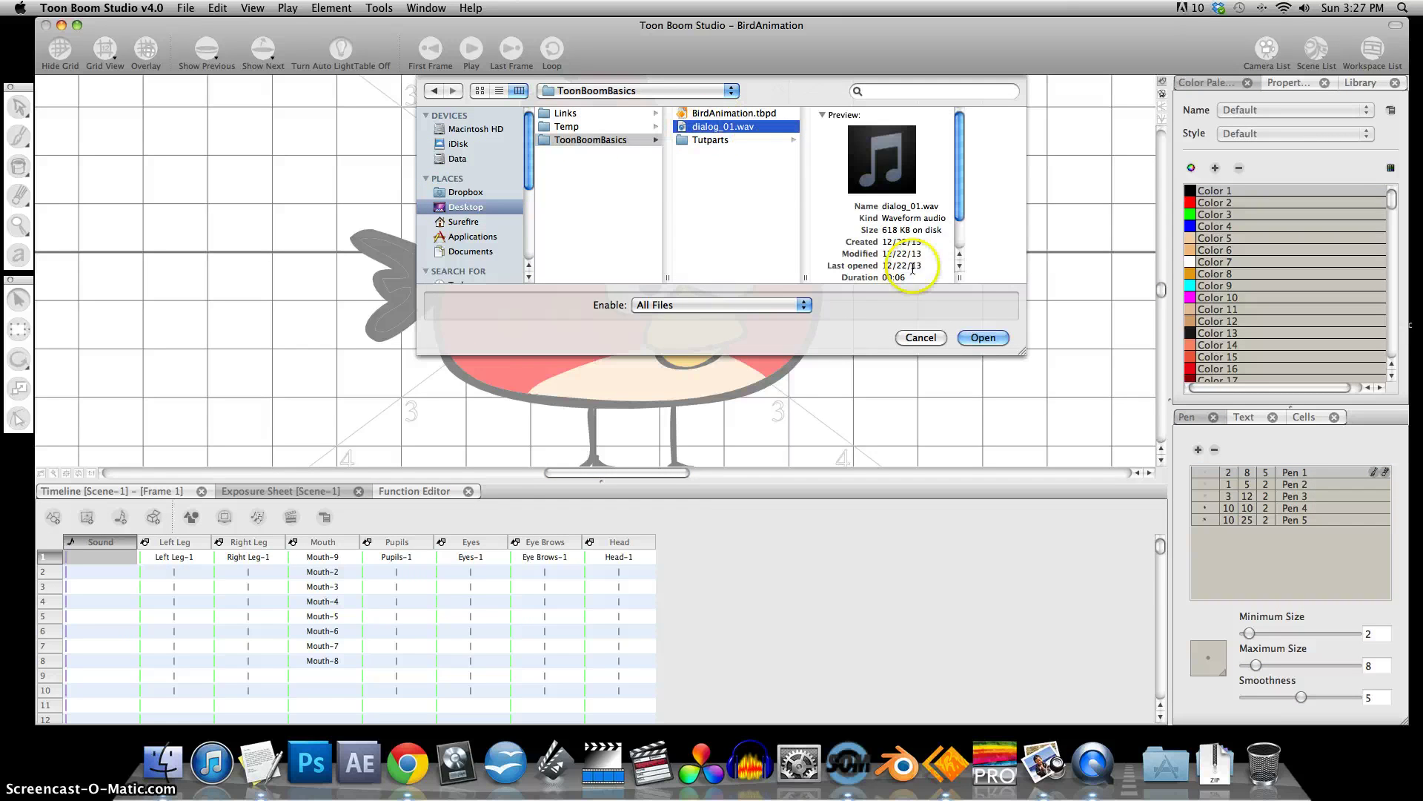
{"action": "left_click", "coordinate": [984, 338]}
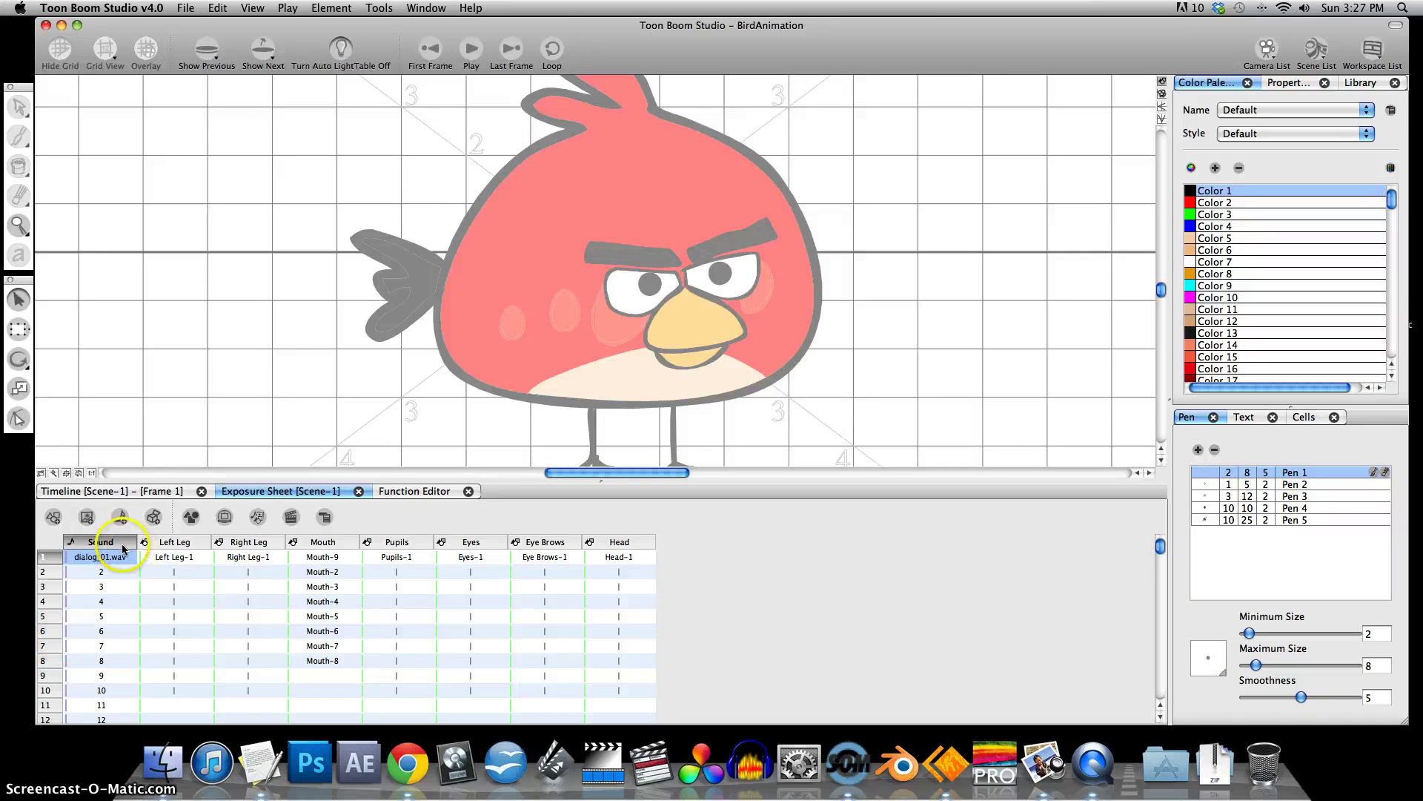
Switch to the Timeline and play the scene with the imported dialog sound.
{"action": "left_click", "coordinate": [315, 563]}
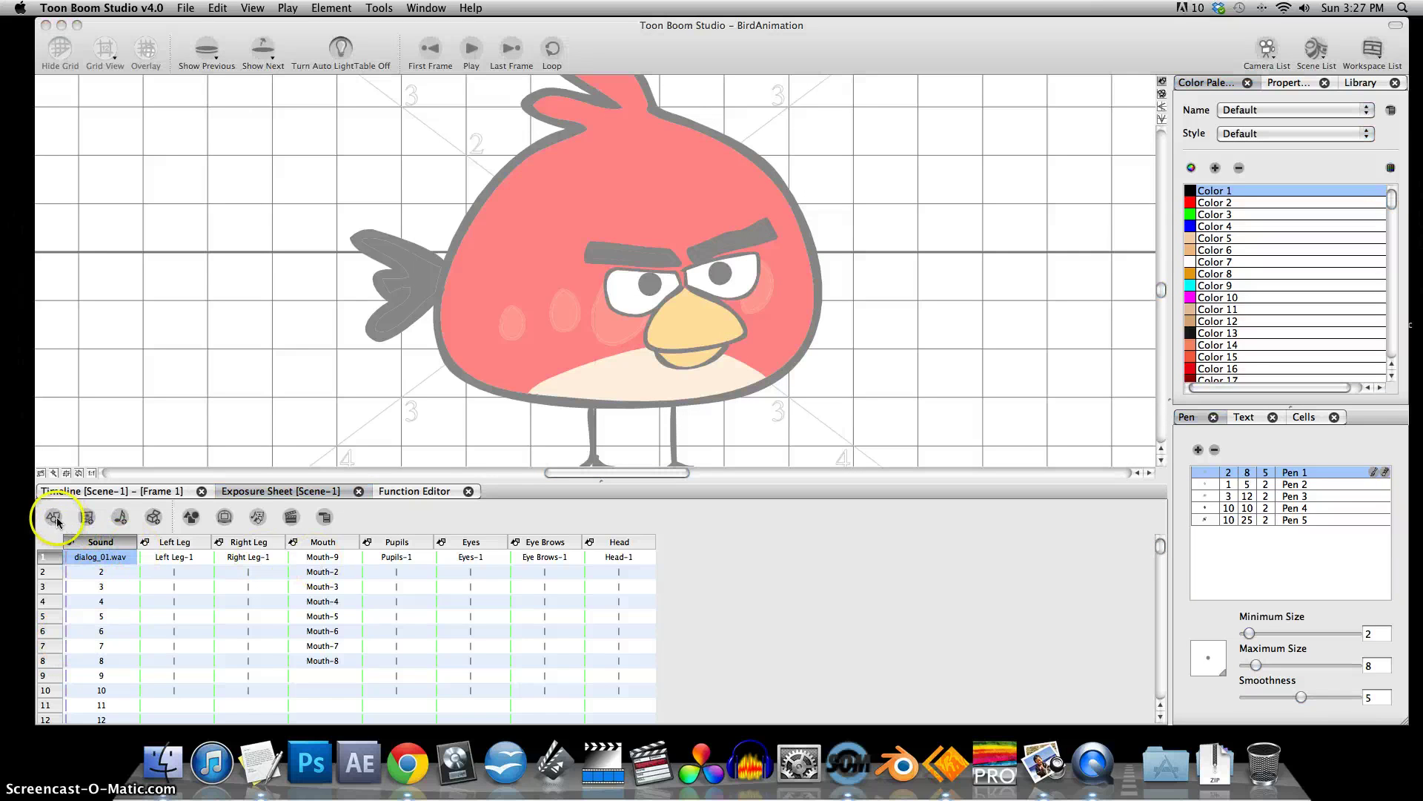
{"action": "left_click", "coordinate": [66, 491]}
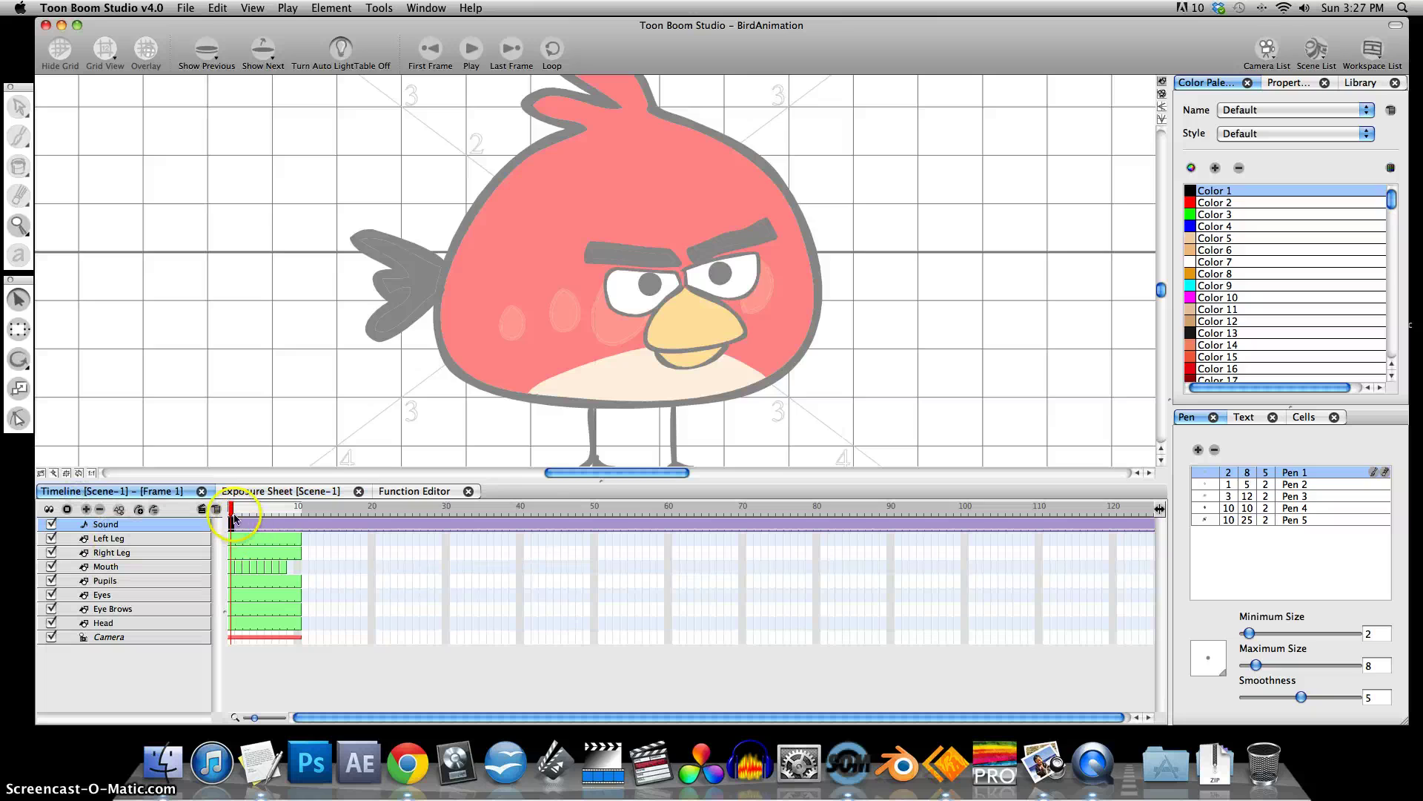
{"action": "left_click", "coordinate": [471, 49]}
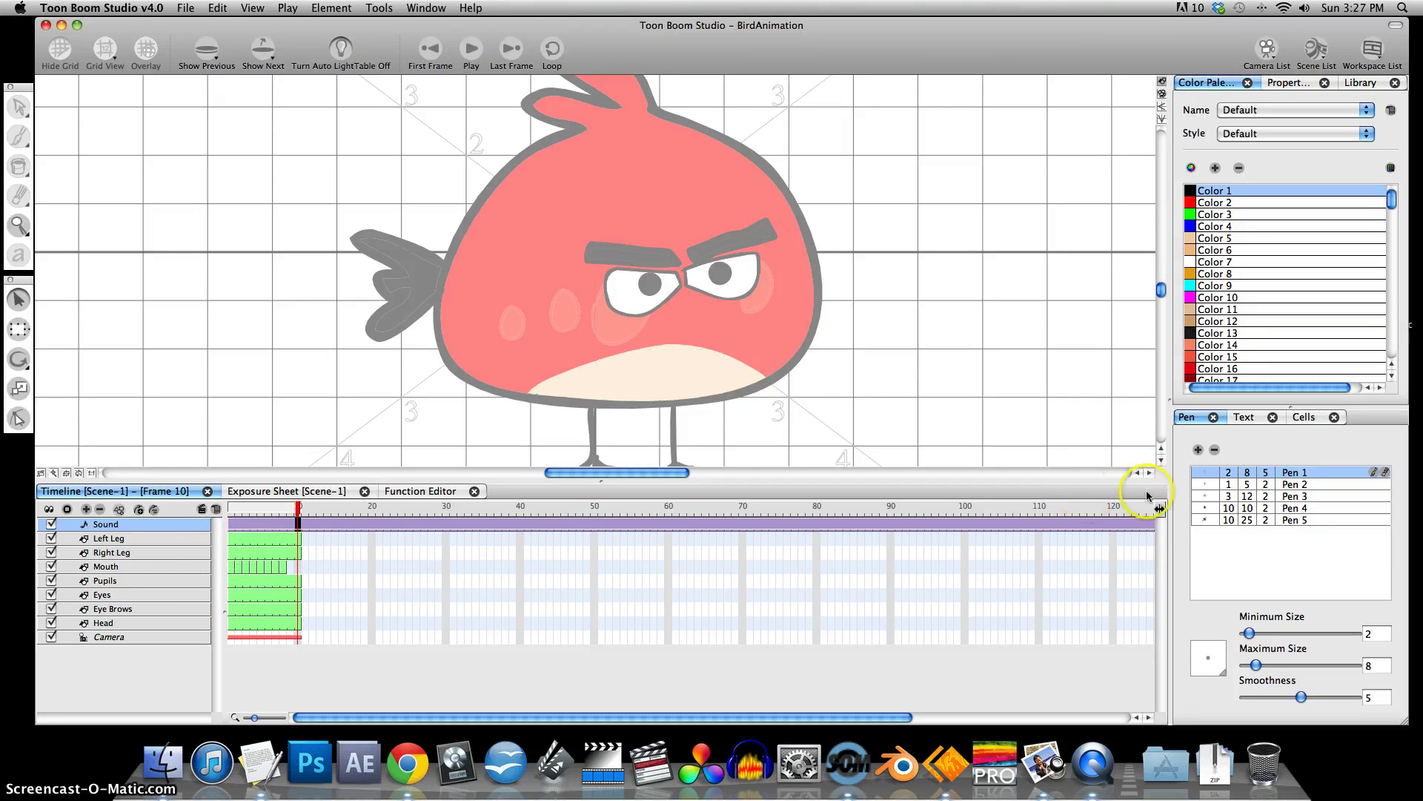
Extend the Left Leg element's exposure to frame 168, where the dialog sound ends.
{"action": "left_click_drag", "start_coordinate": [890, 717], "coordinate": [1177, 721]}
{"action": "left_click", "coordinate": [1144, 538]}
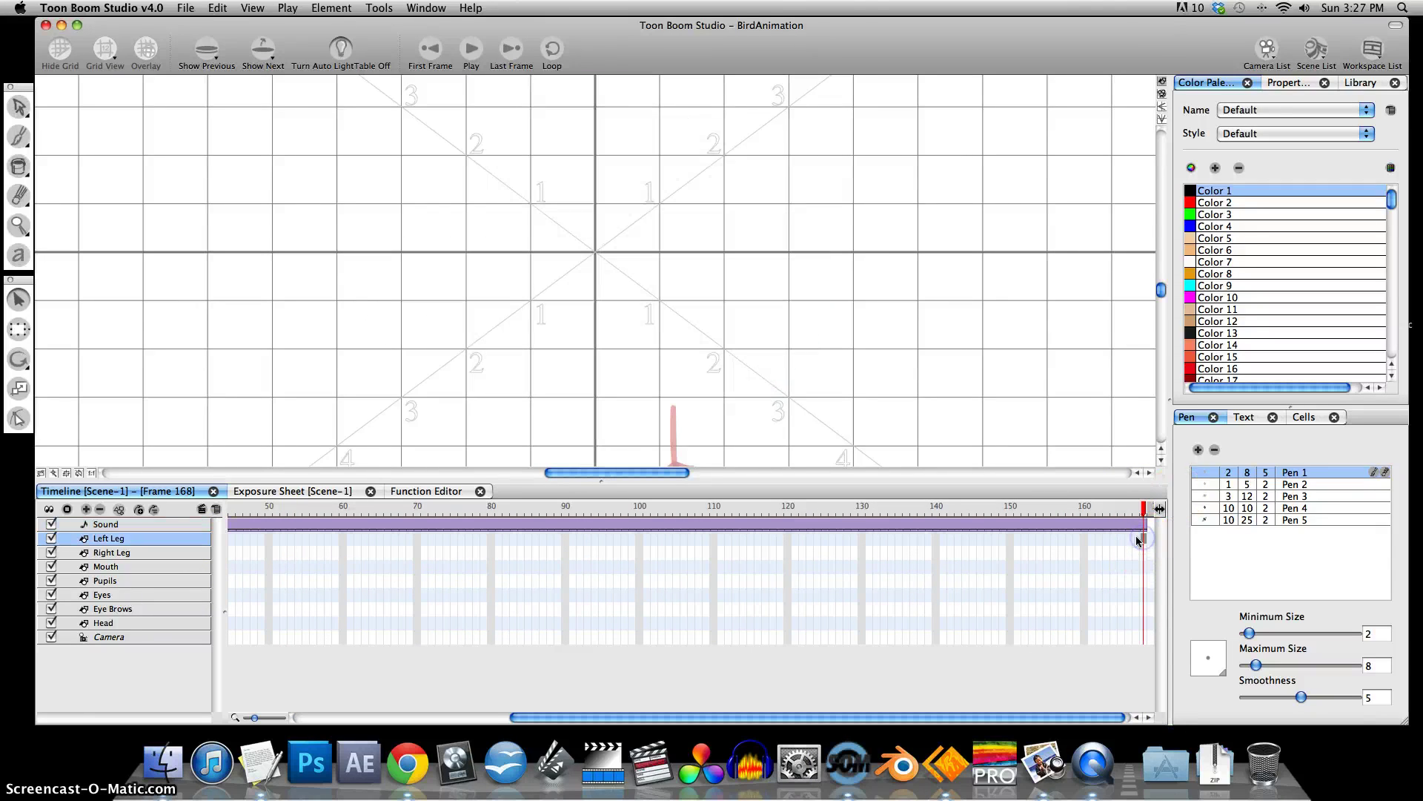
{"action": "left_click_drag", "start_coordinate": [1145, 538], "coordinate": [1023, 542]}
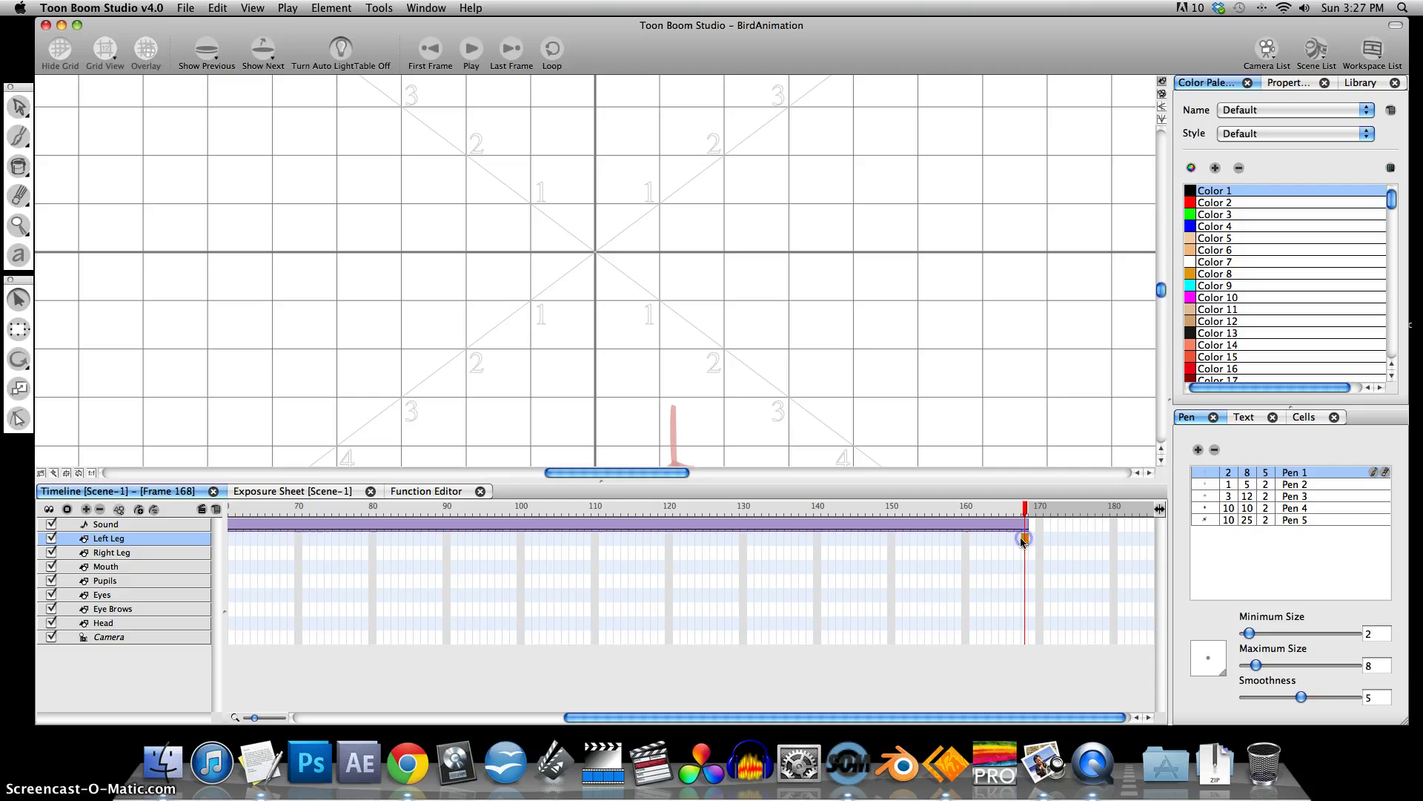
{"action": "left_click", "coordinate": [1023, 550]}
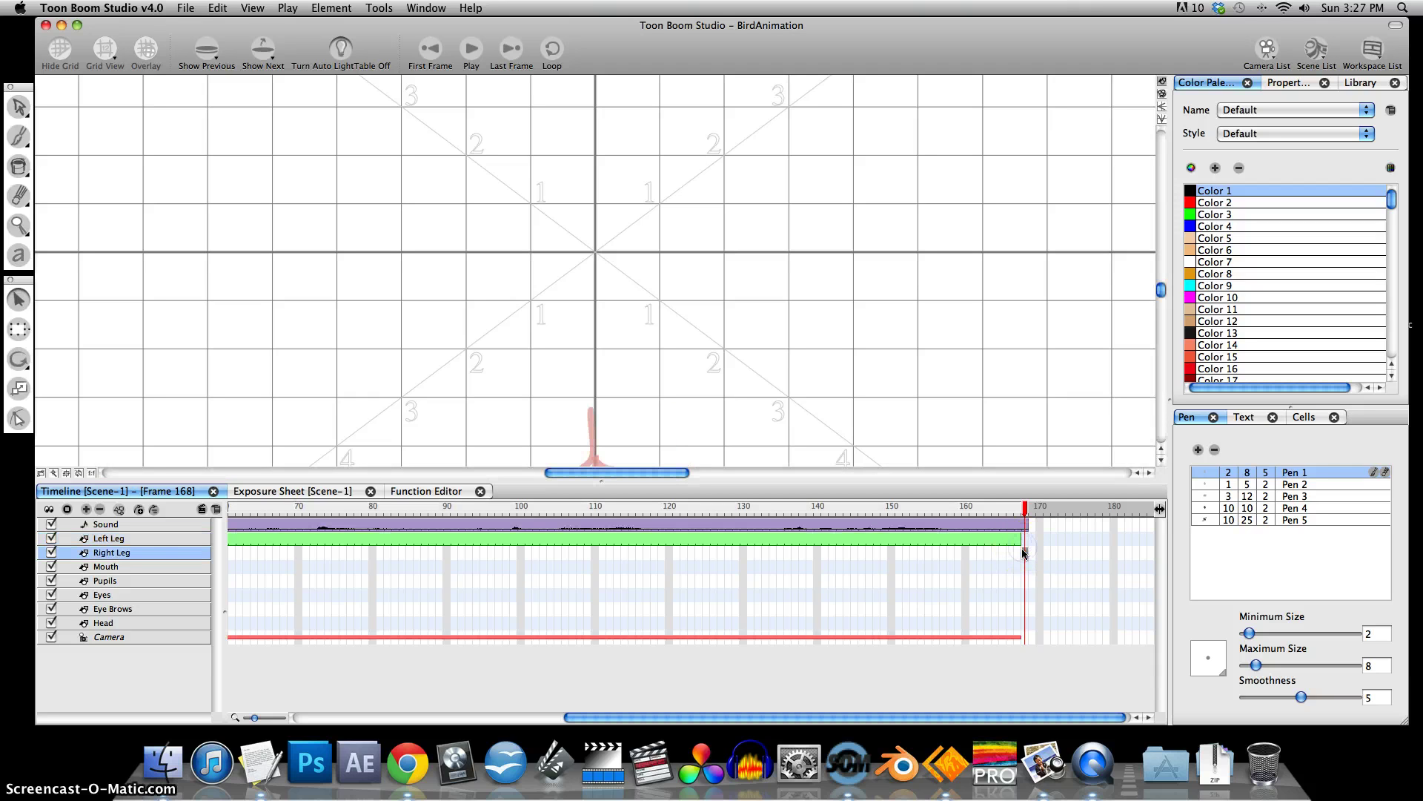
{"action": "left_click", "coordinate": [1023, 538]}
{"action": "right_click", "coordinate": [1025, 538]}
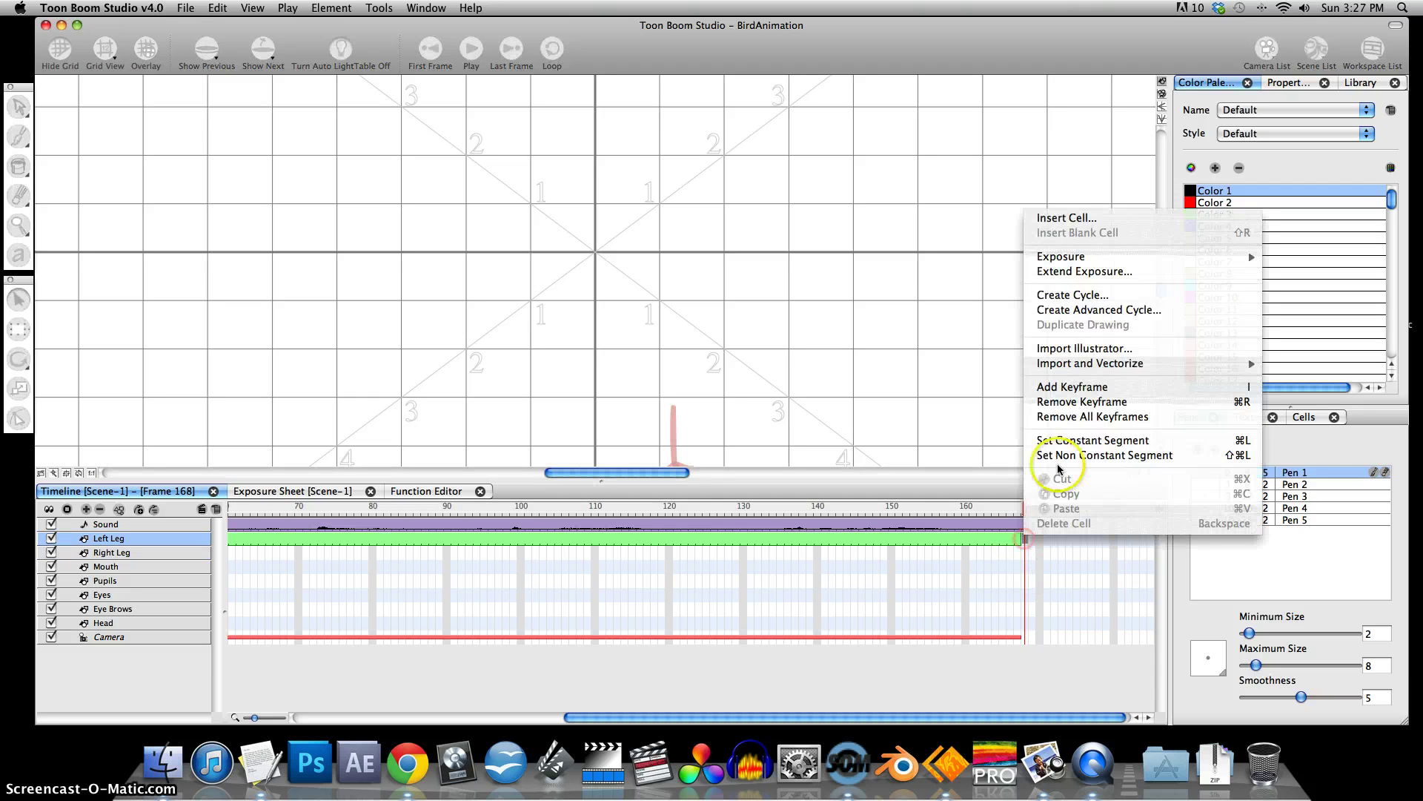
{"action": "left_click", "coordinate": [1072, 271]}
Extend the exposure of the Right Leg through Head elements to frame 168 and play the scene from frame 1.
{"action": "left_click", "coordinate": [1026, 552]}
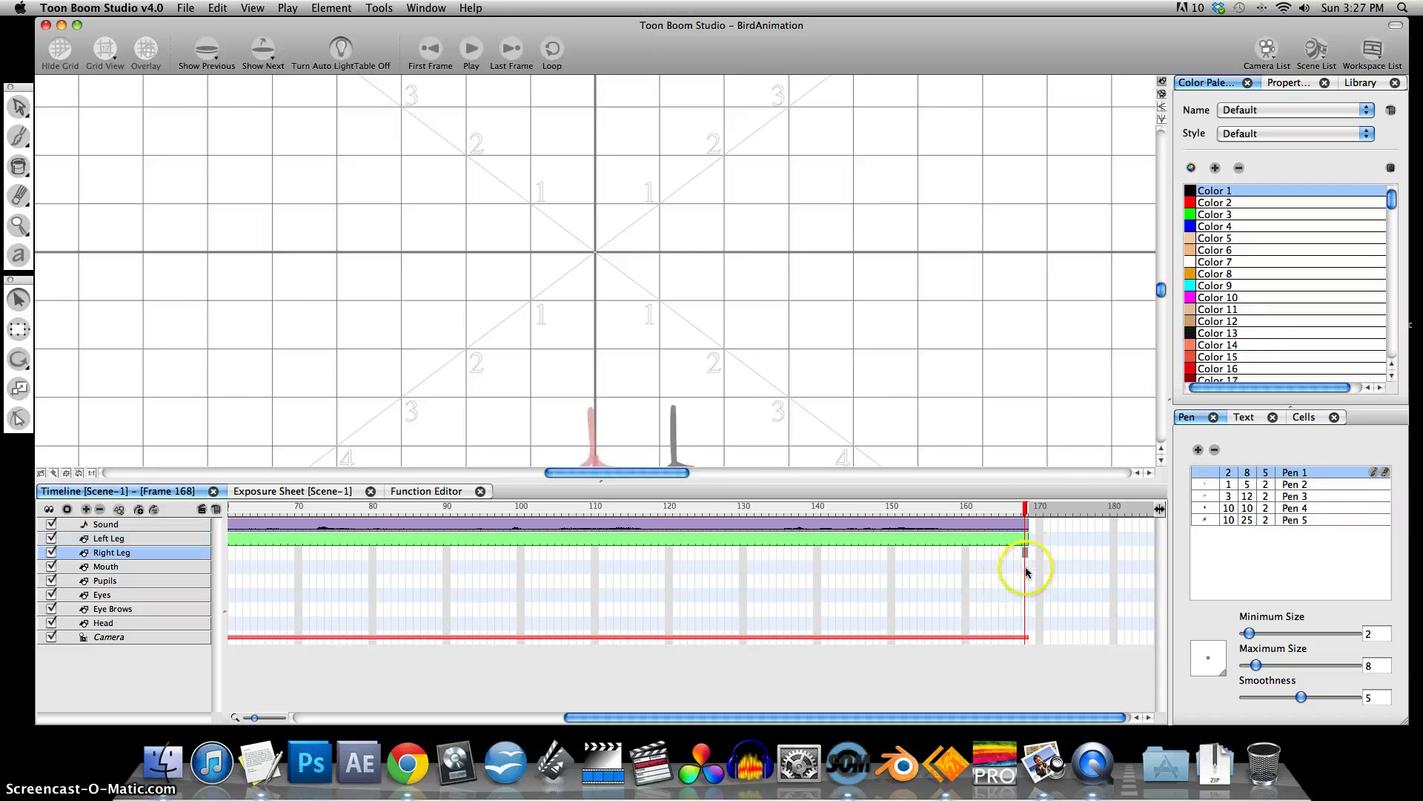
{"action": "left_click", "coordinate": [1026, 626], "text": "shift"}
{"action": "right_click", "coordinate": [1026, 627]}
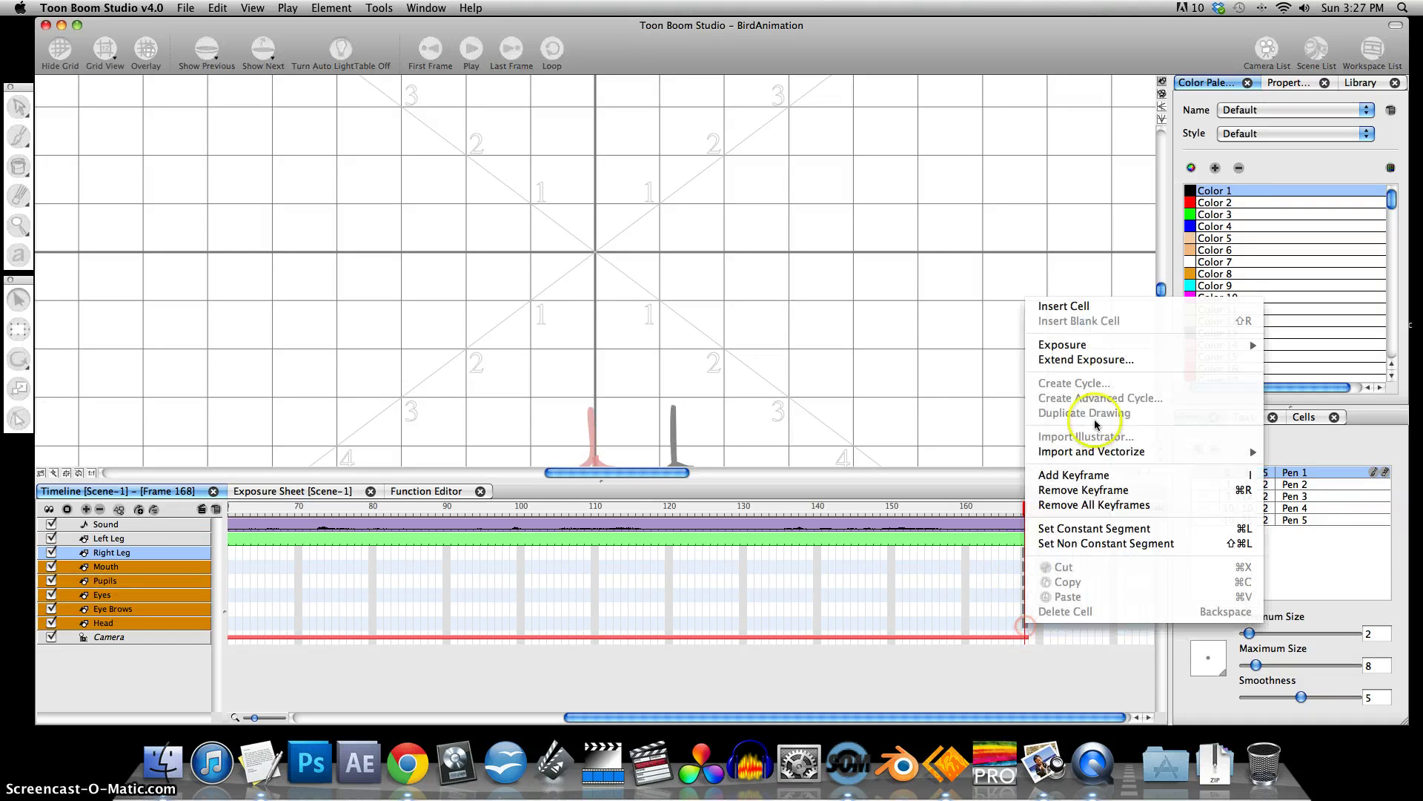
{"action": "left_click", "coordinate": [1093, 363]}
{"action": "left_click", "coordinate": [221, 509]}
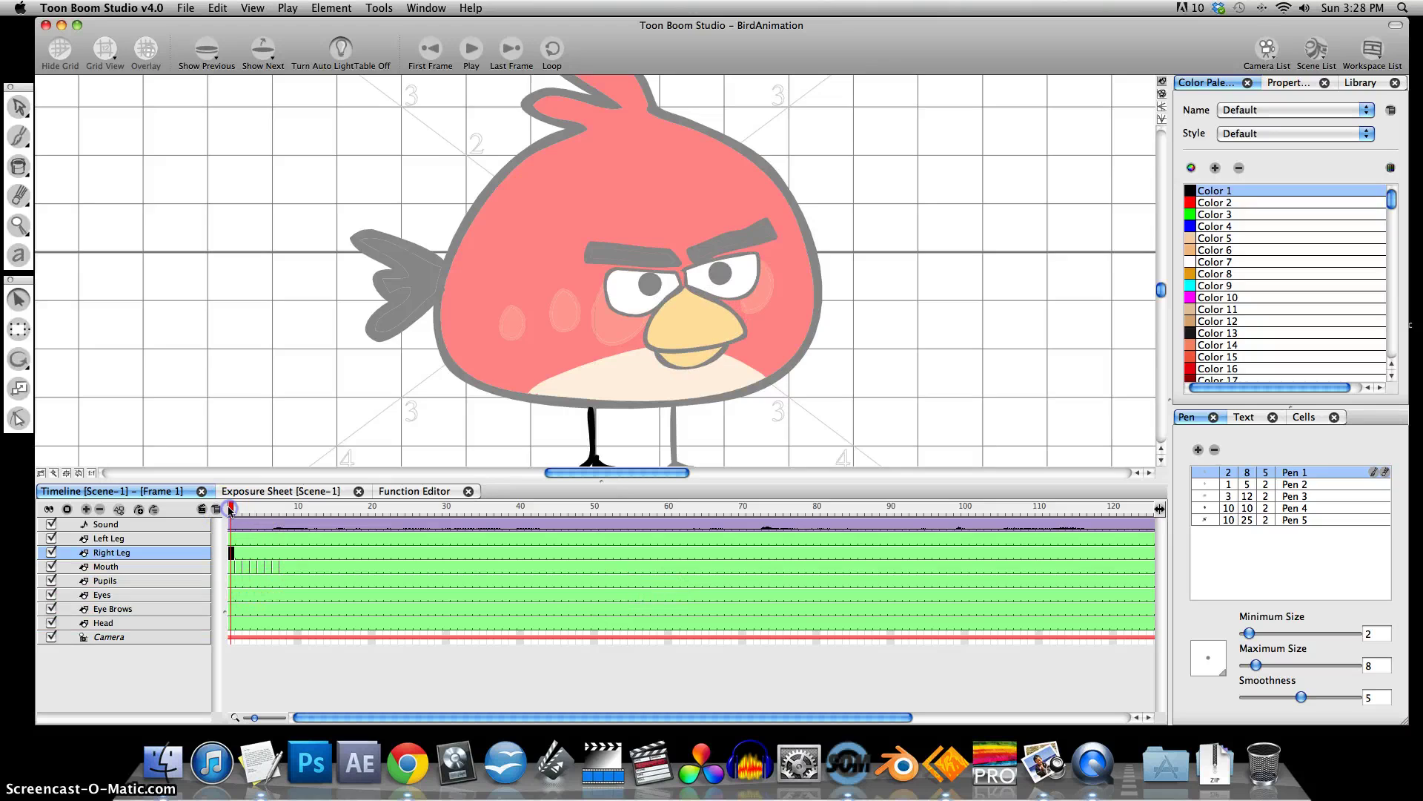
{"action": "left_click", "coordinate": [470, 49]}
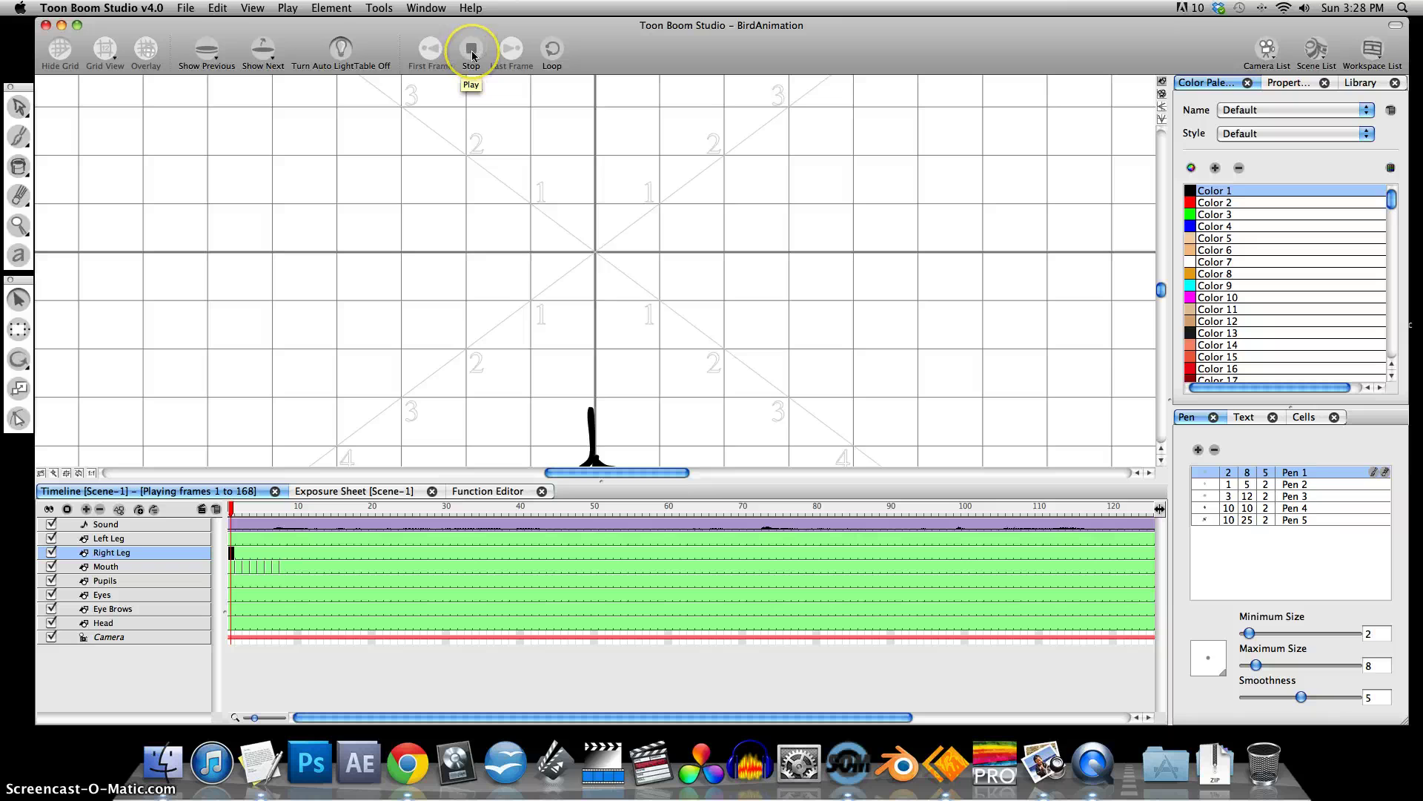
Select the Mouth cell at frame 1 in the Exposure Sheet and display its drawing in the Cells view.
{"action": "left_click", "coordinate": [269, 568]}
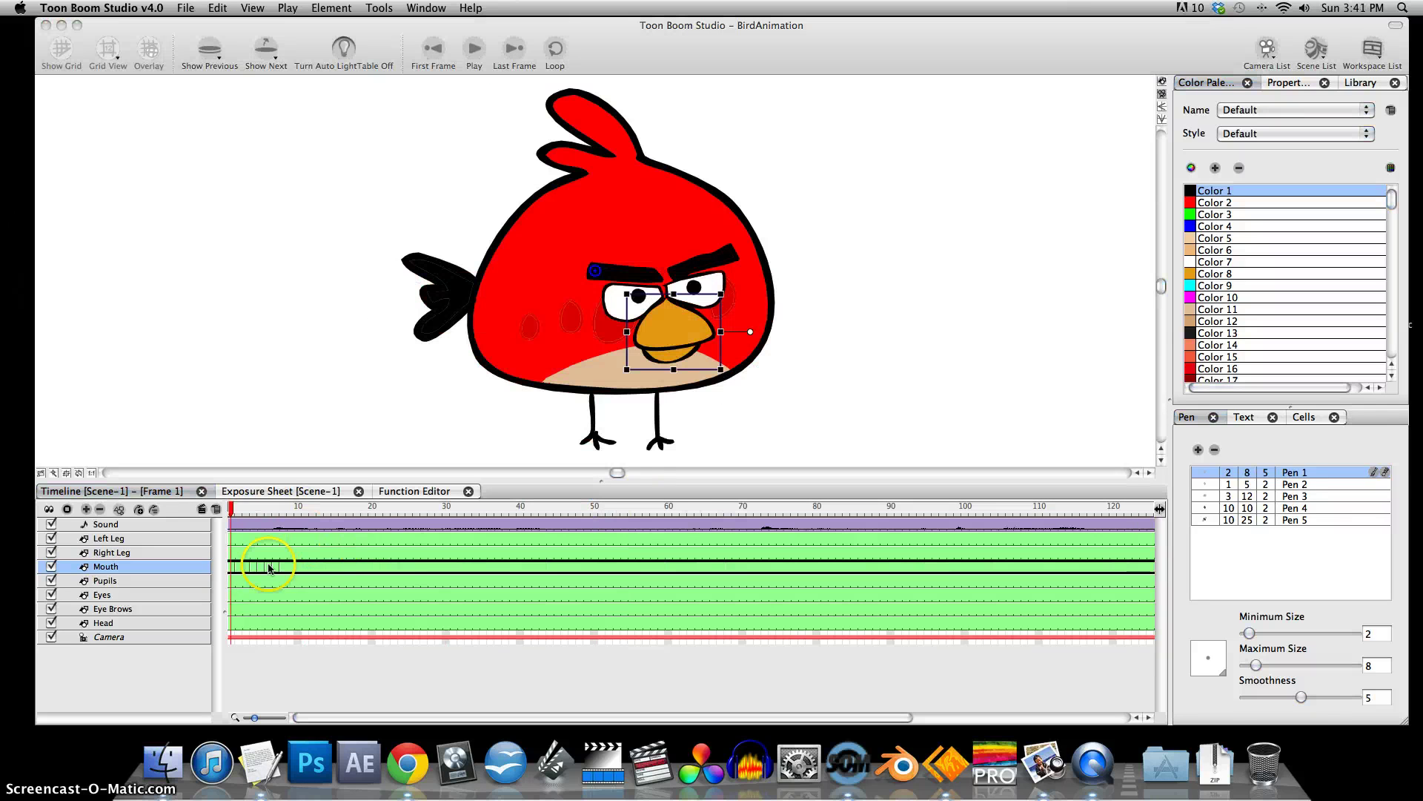
{"action": "left_click", "coordinate": [159, 568]}
{"action": "left_click", "coordinate": [273, 491]}
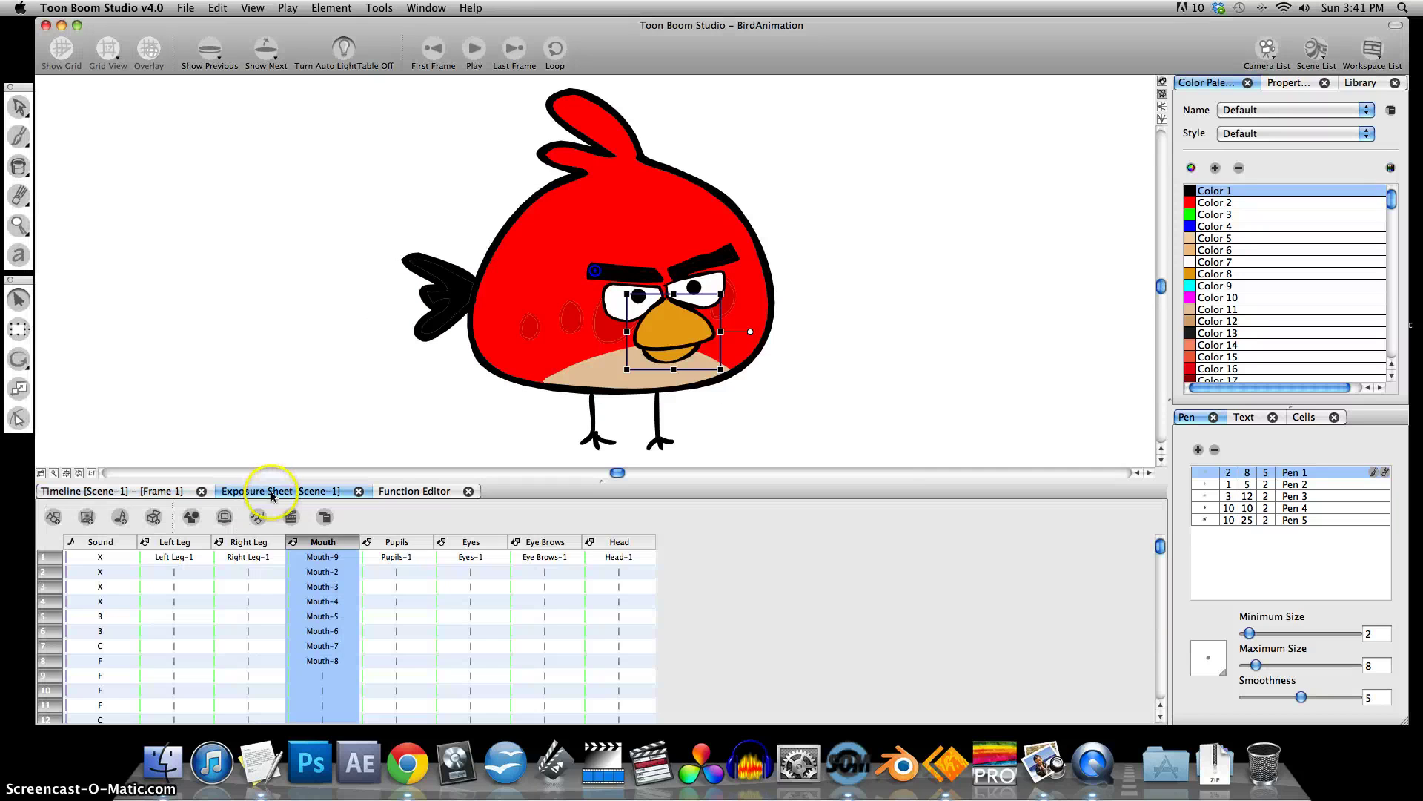
{"action": "left_click", "coordinate": [320, 560]}
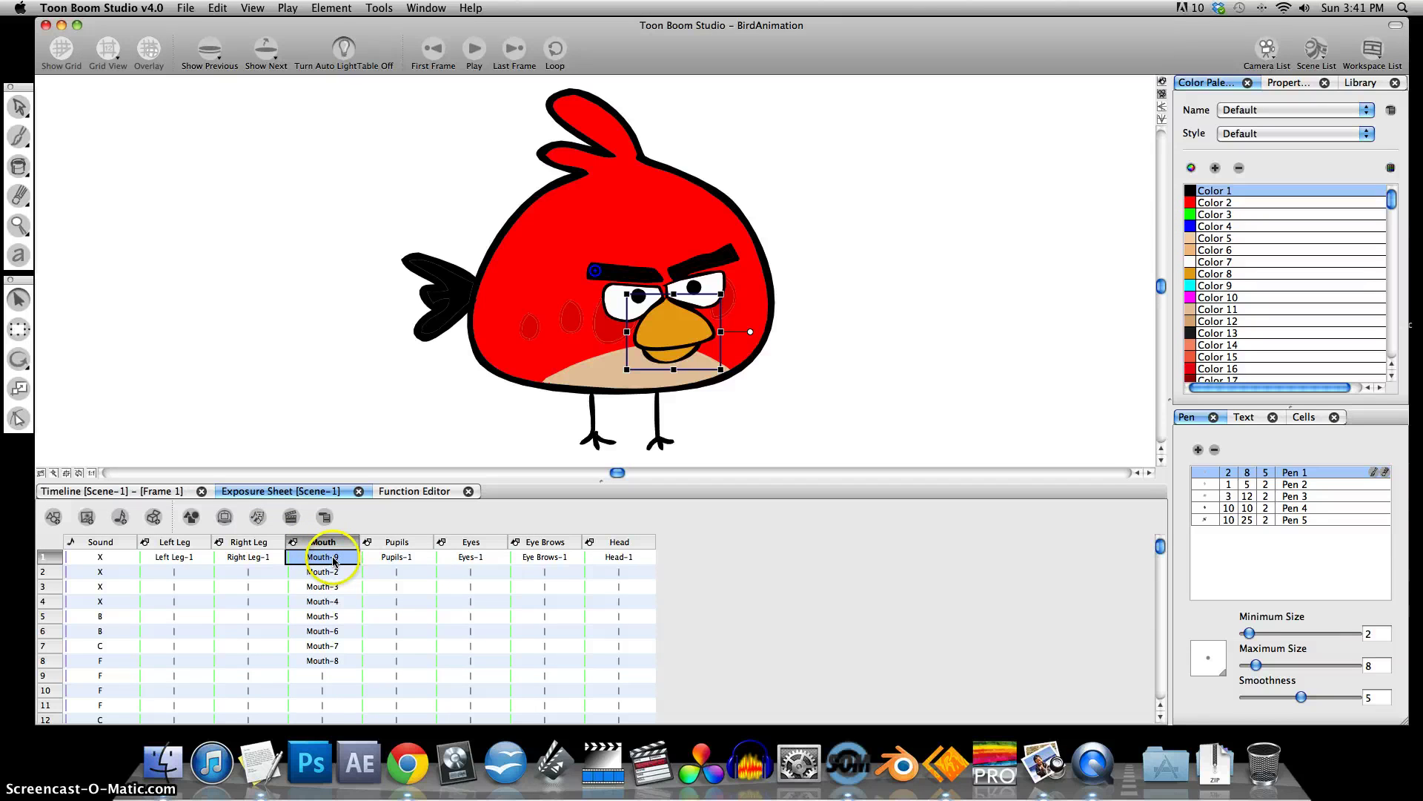
{"action": "left_click", "coordinate": [1306, 420]}
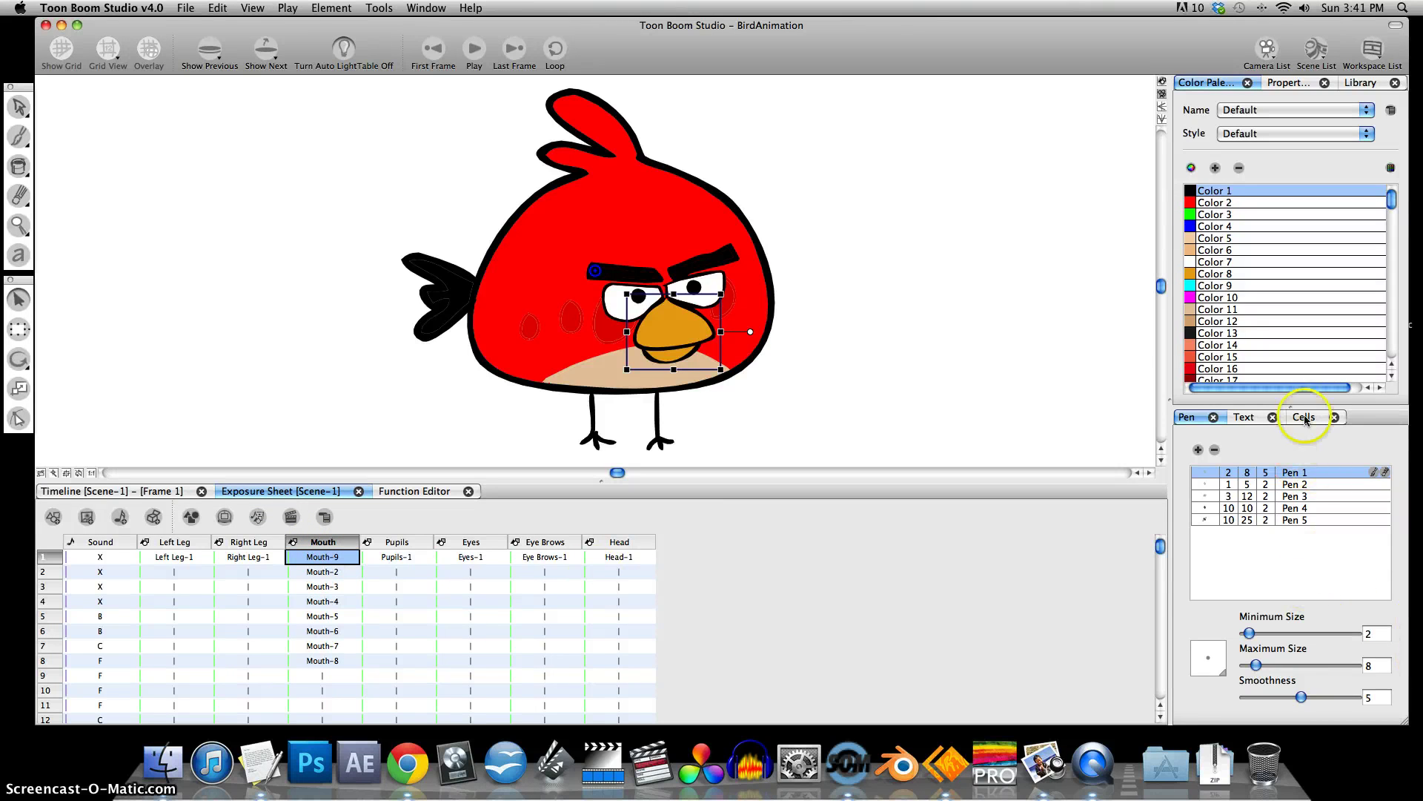
{"action": "left_click", "coordinate": [1246, 543]}
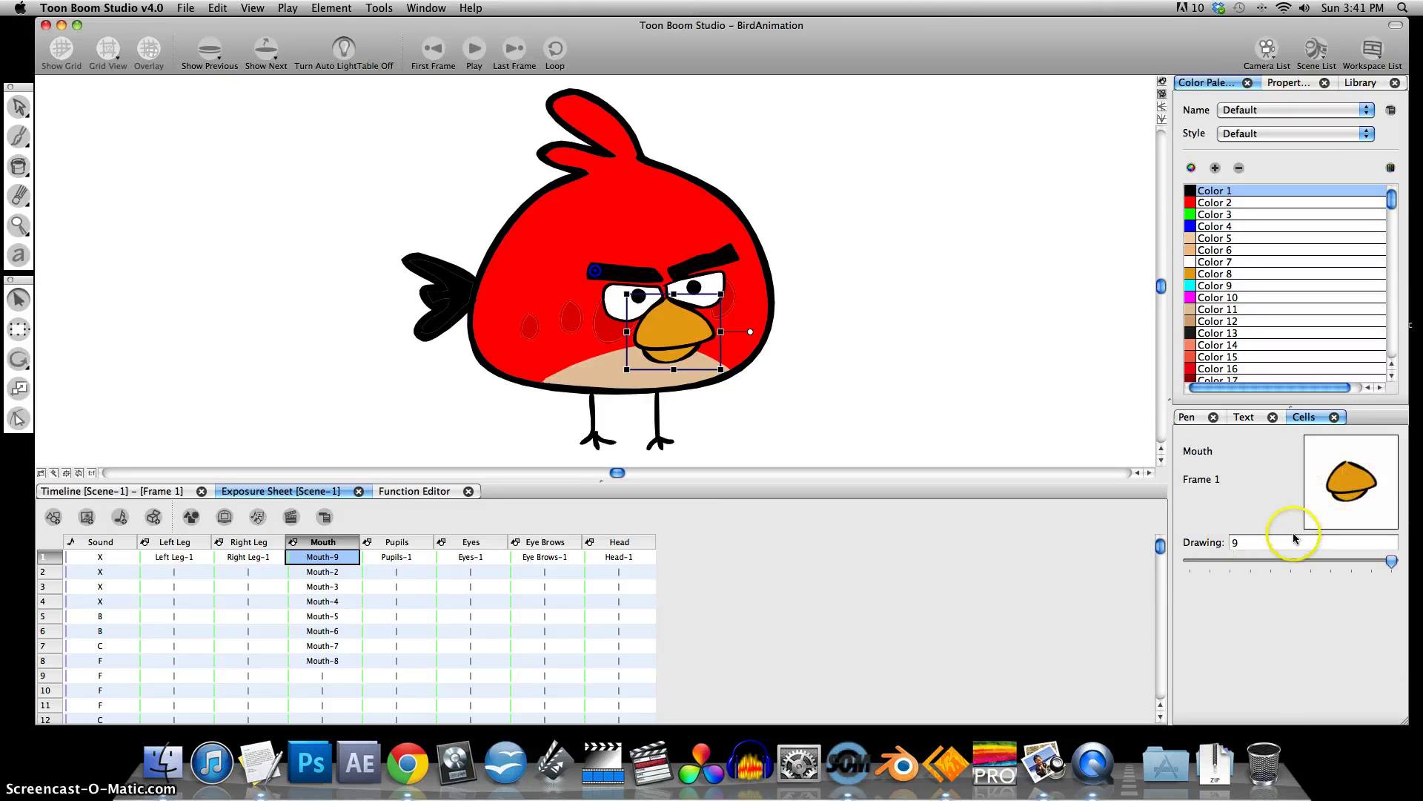
Rename the Mouth drawing at frame 1 as A.
{"action": "right_click", "coordinate": [341, 562]}
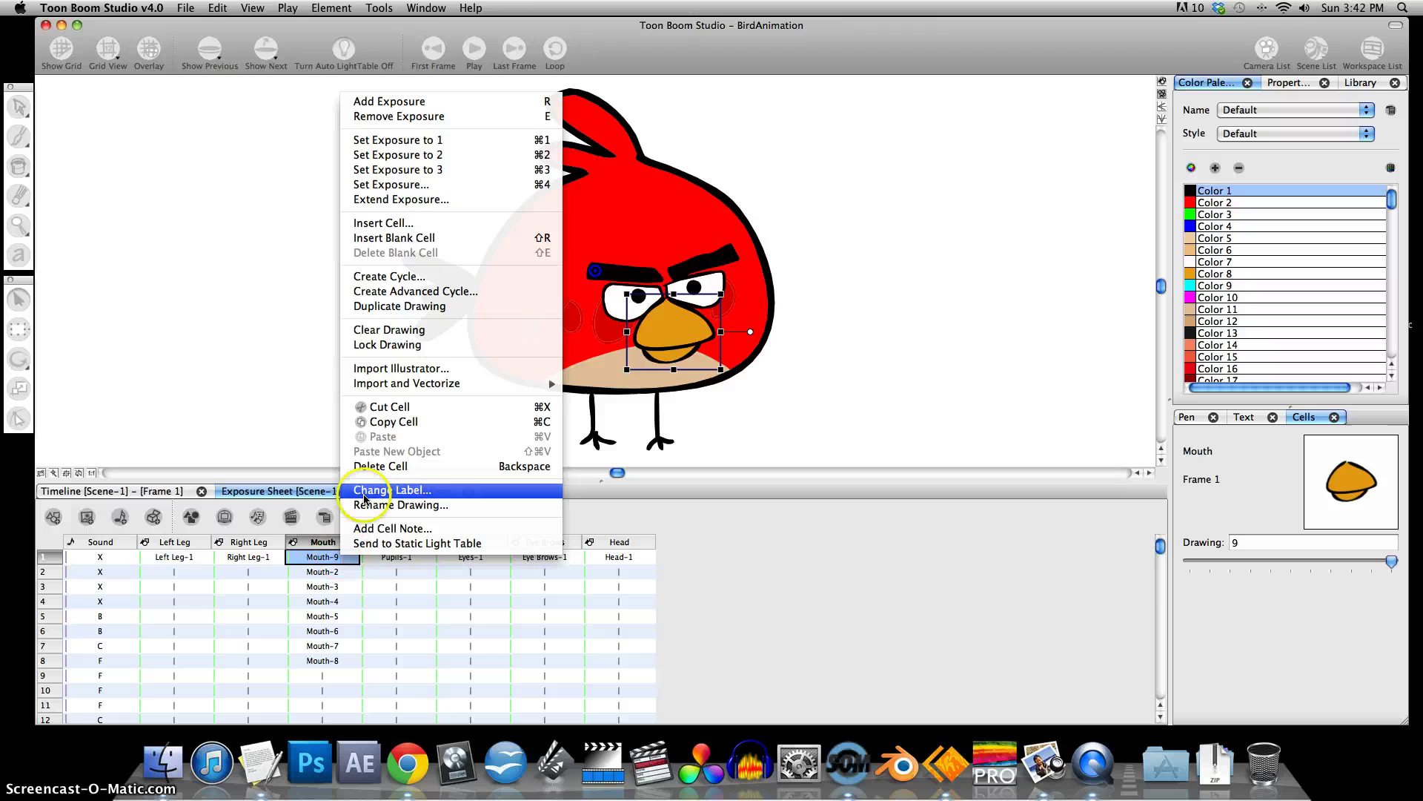
{"action": "left_click", "coordinate": [391, 507]}
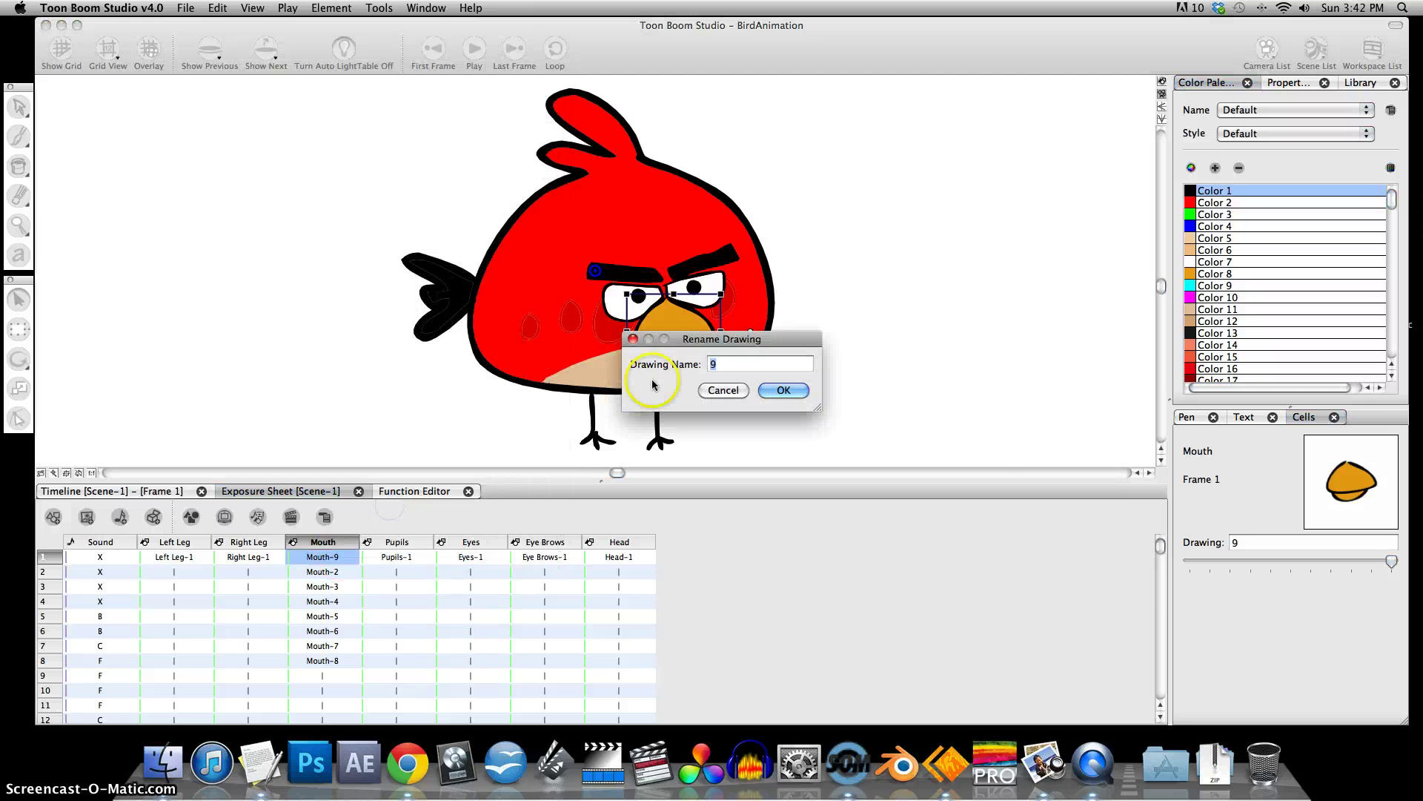
{"action": "type", "text": "a"}
{"action": "key", "text": "BackSpace"}
{"action": "type", "text": "A"}
{"action": "left_click", "coordinate": [784, 390]}
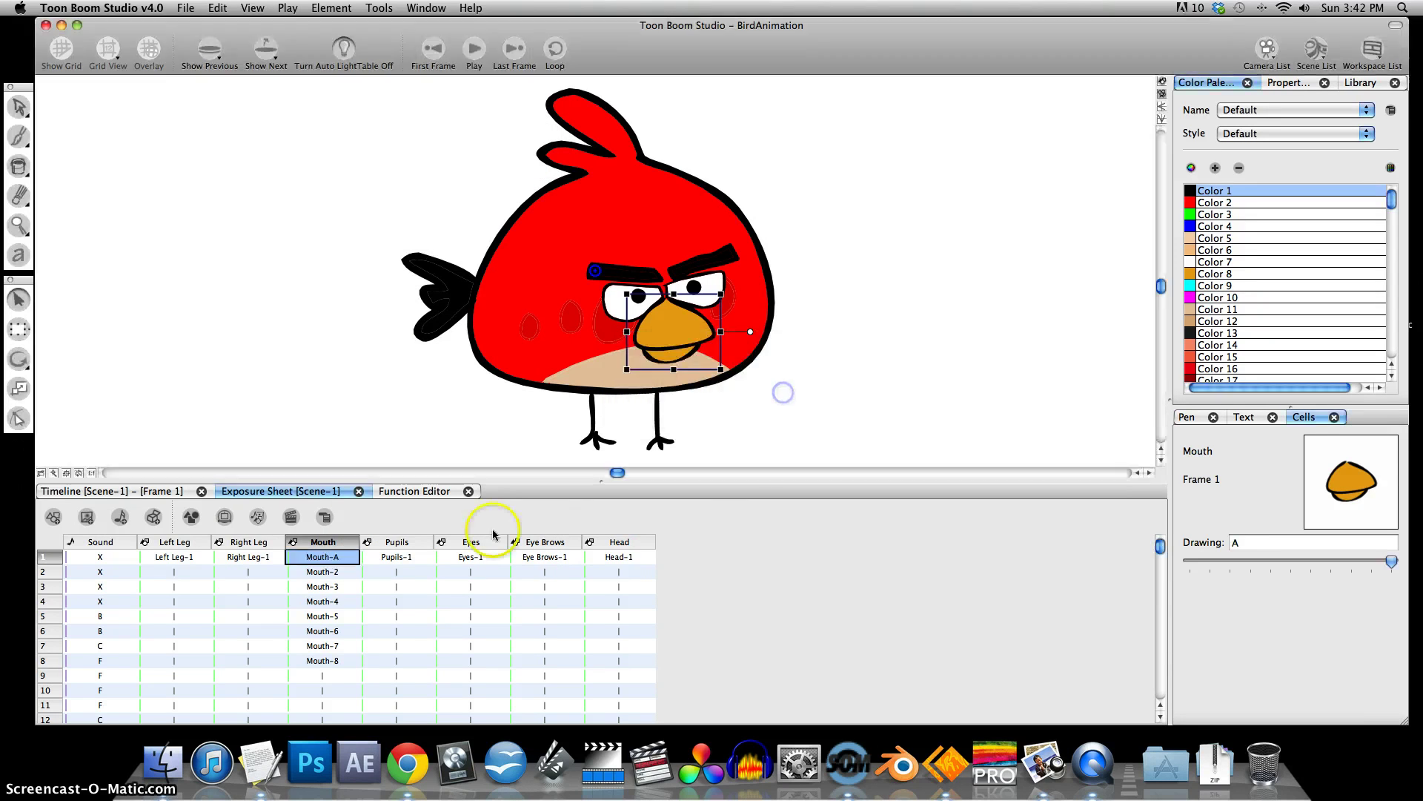
Rename the Mouth drawings at frames 2 and 3 as B and C.
{"action": "left_click", "coordinate": [341, 579]}
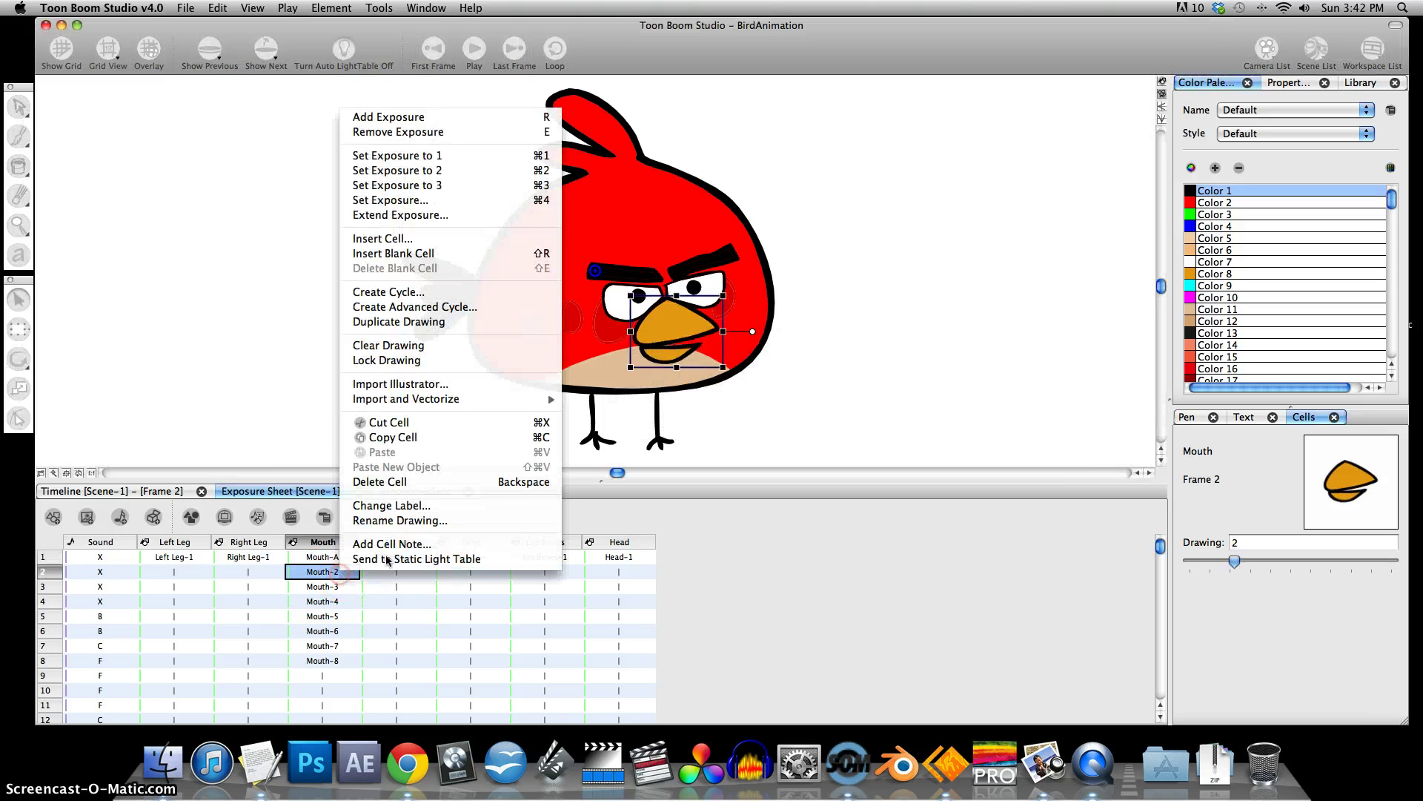
{"action": "right_click", "coordinate": [342, 577]}
{"action": "left_click", "coordinate": [401, 520]}
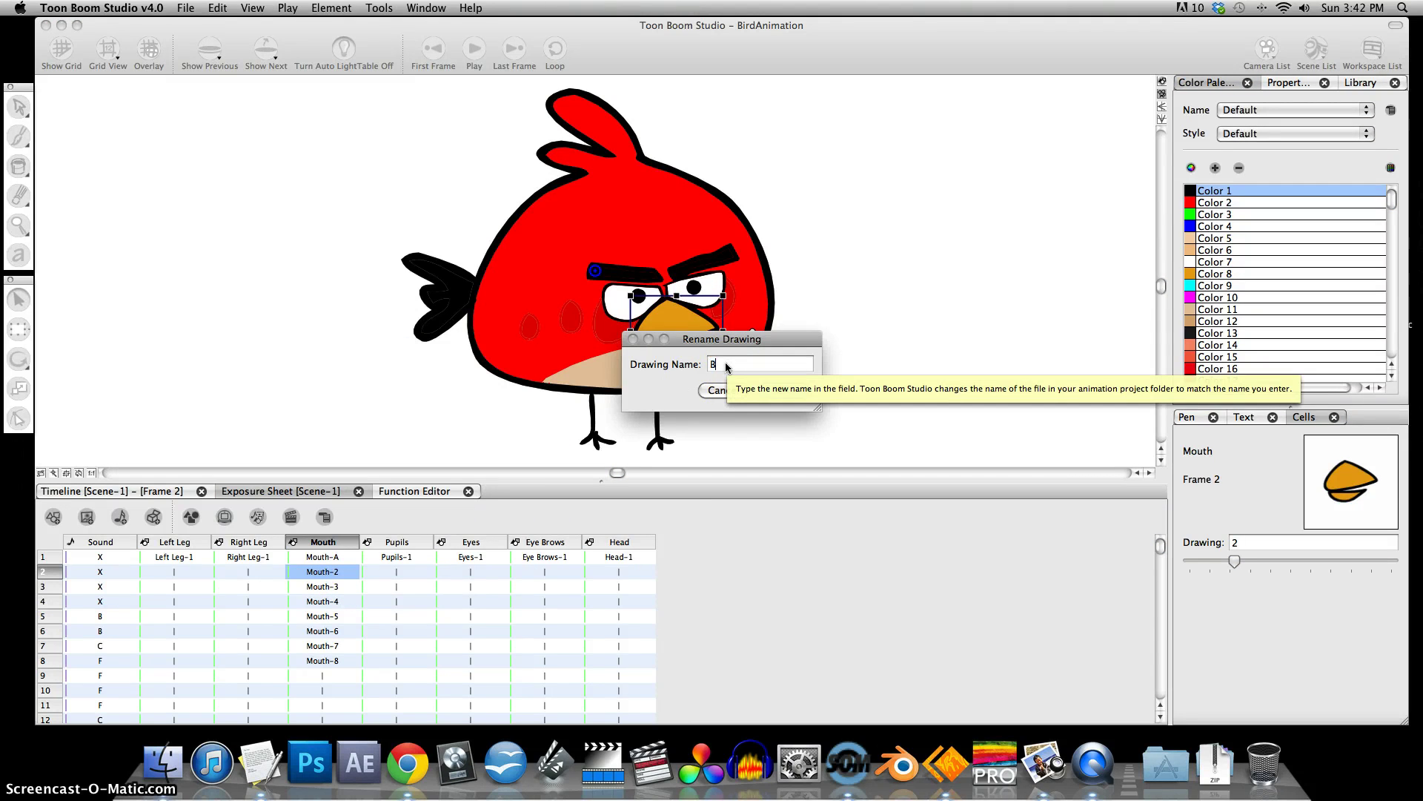
{"action": "left_click", "coordinate": [783, 389]}
{"action": "left_click", "coordinate": [324, 587]}
{"action": "right_click", "coordinate": [324, 588]}
{"action": "left_click", "coordinate": [401, 532]}
{"action": "type", "text": "C"}
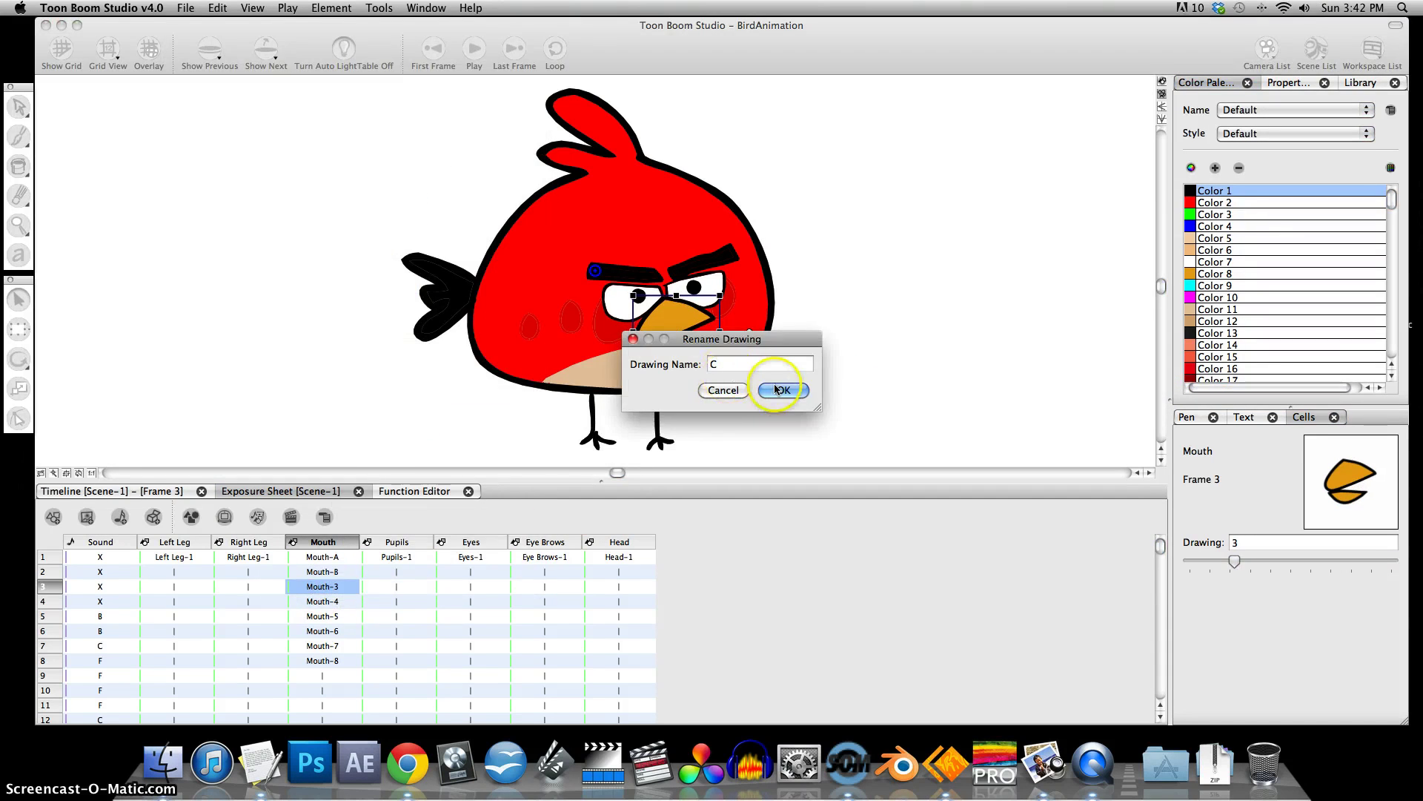
{"action": "left_click", "coordinate": [777, 389]}
Rename the Mouth drawings at frames 4, 5 and 6 as D, E and F.
{"action": "right_click", "coordinate": [341, 601]}
{"action": "left_click", "coordinate": [404, 550]}
{"action": "type", "text": "D"}
{"action": "left_click", "coordinate": [778, 390]}
{"action": "right_click", "coordinate": [341, 616]}
{"action": "left_click", "coordinate": [404, 564]}
{"action": "type", "text": "E"}
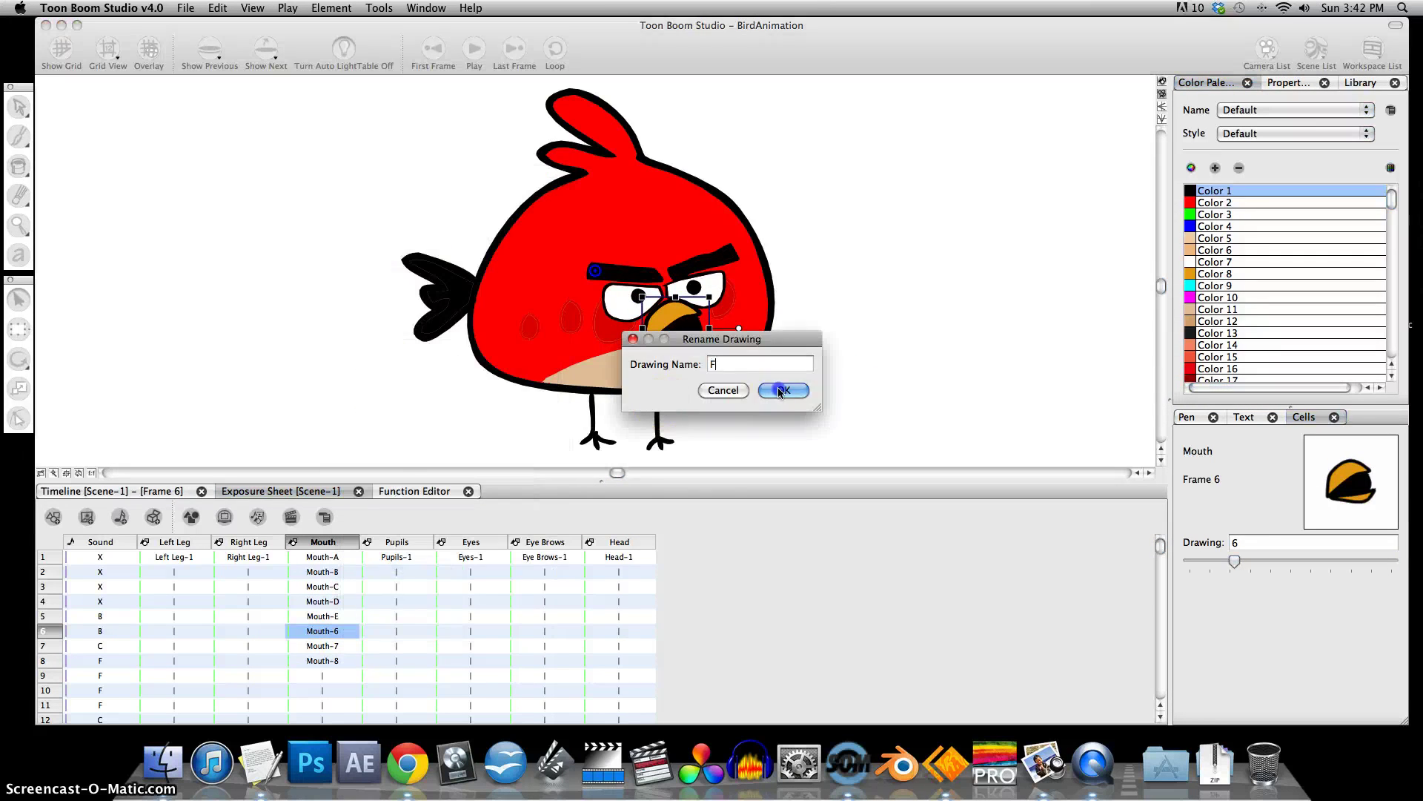
{"action": "left_click", "coordinate": [779, 390]}
Rename the Mouth drawings at frames 7 and 8 as G and X.
{"action": "right_click", "coordinate": [341, 646]}
{"action": "left_click", "coordinate": [404, 593]}
{"action": "type", "text": "G"}
{"action": "left_click", "coordinate": [780, 390]}
{"action": "right_click", "coordinate": [340, 661]}
{"action": "left_click", "coordinate": [404, 605]}
{"action": "type", "text": "X"}
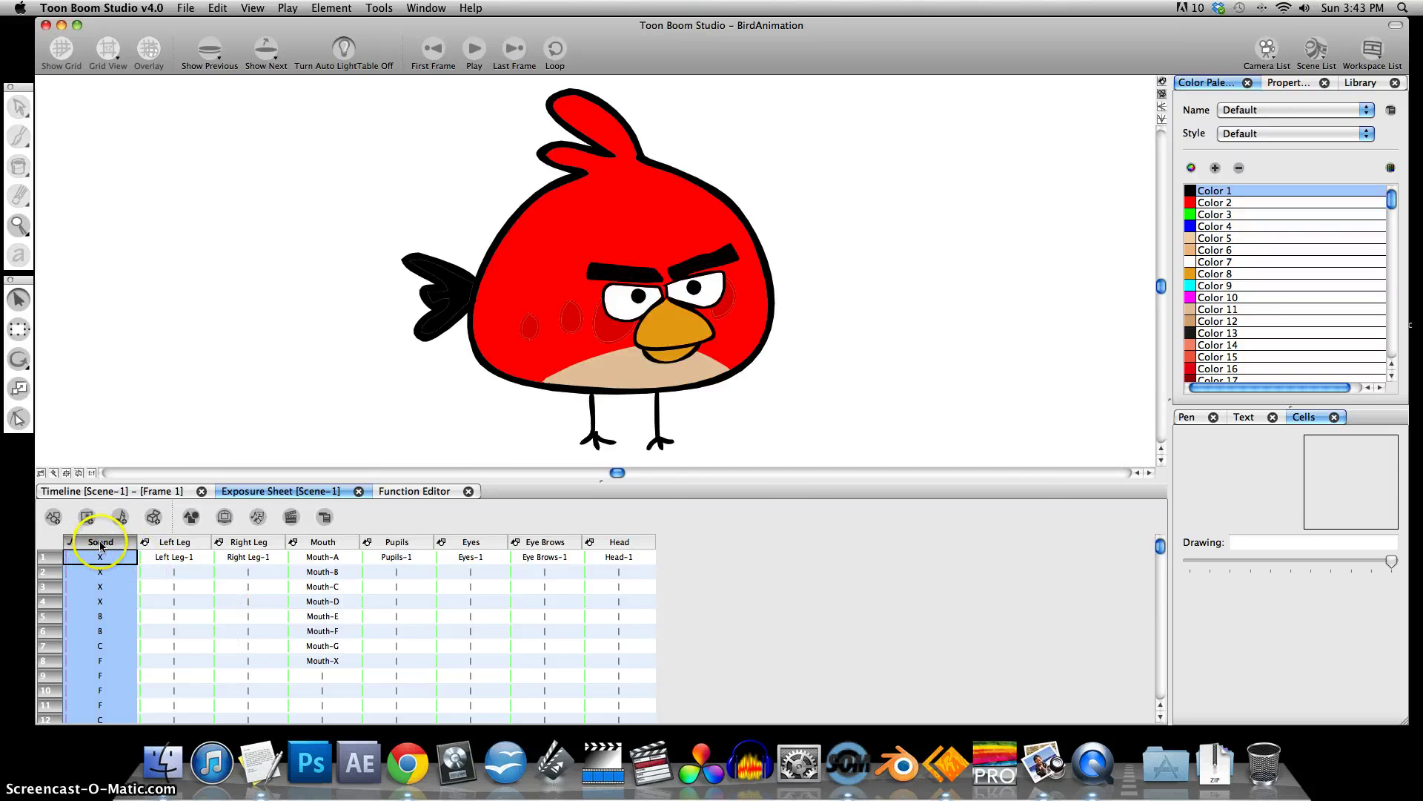
Map the Sound element's lip-sync to the Mouth element's A–G and X drawings, and check the Mouth cell at frame 10 on the Timeline.
{"action": "left_click", "coordinate": [102, 558]}
{"action": "left_click", "coordinate": [102, 542]}
{"action": "right_click", "coordinate": [104, 545]}
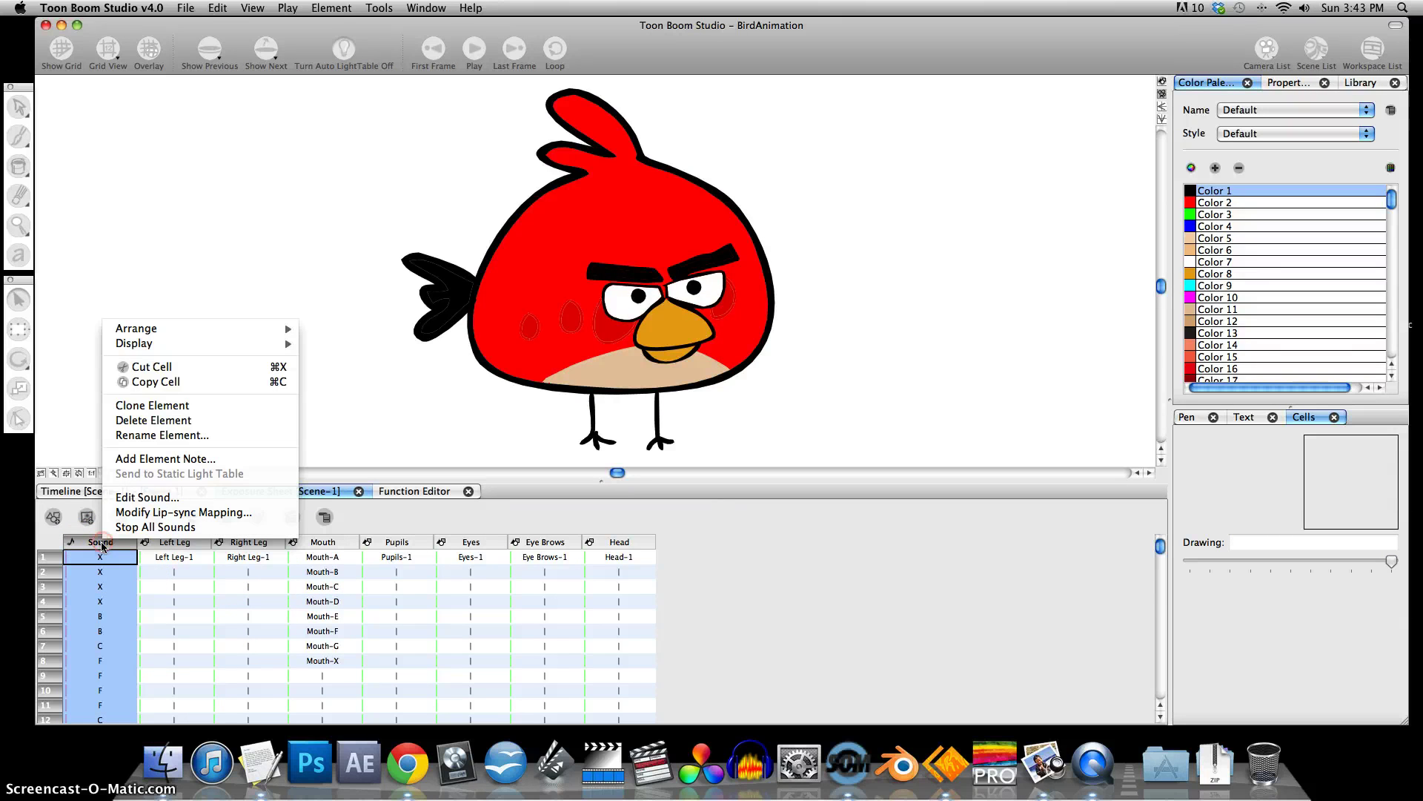
{"action": "left_click", "coordinate": [152, 512]}
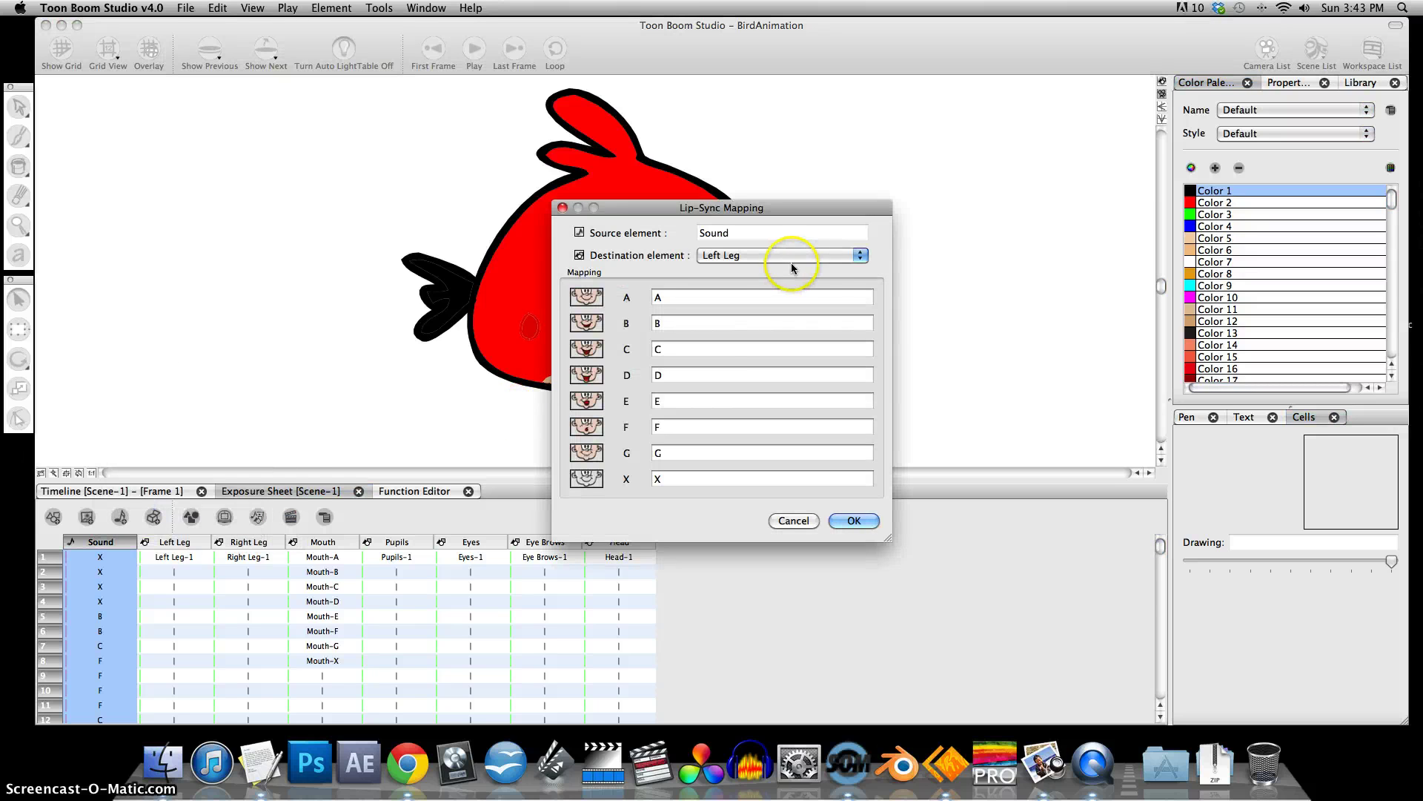
{"action": "left_click", "coordinate": [814, 257]}
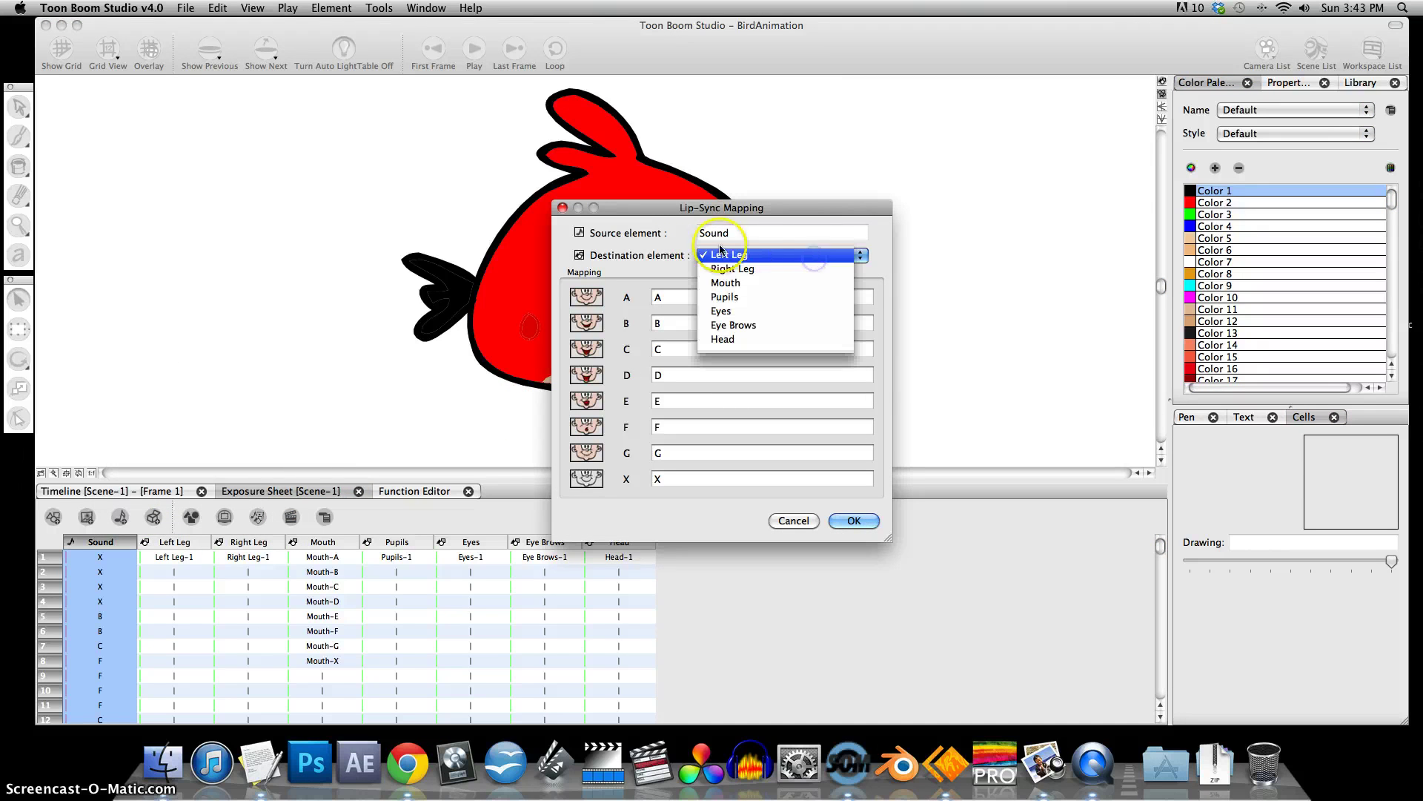
{"action": "left_click", "coordinate": [737, 281]}
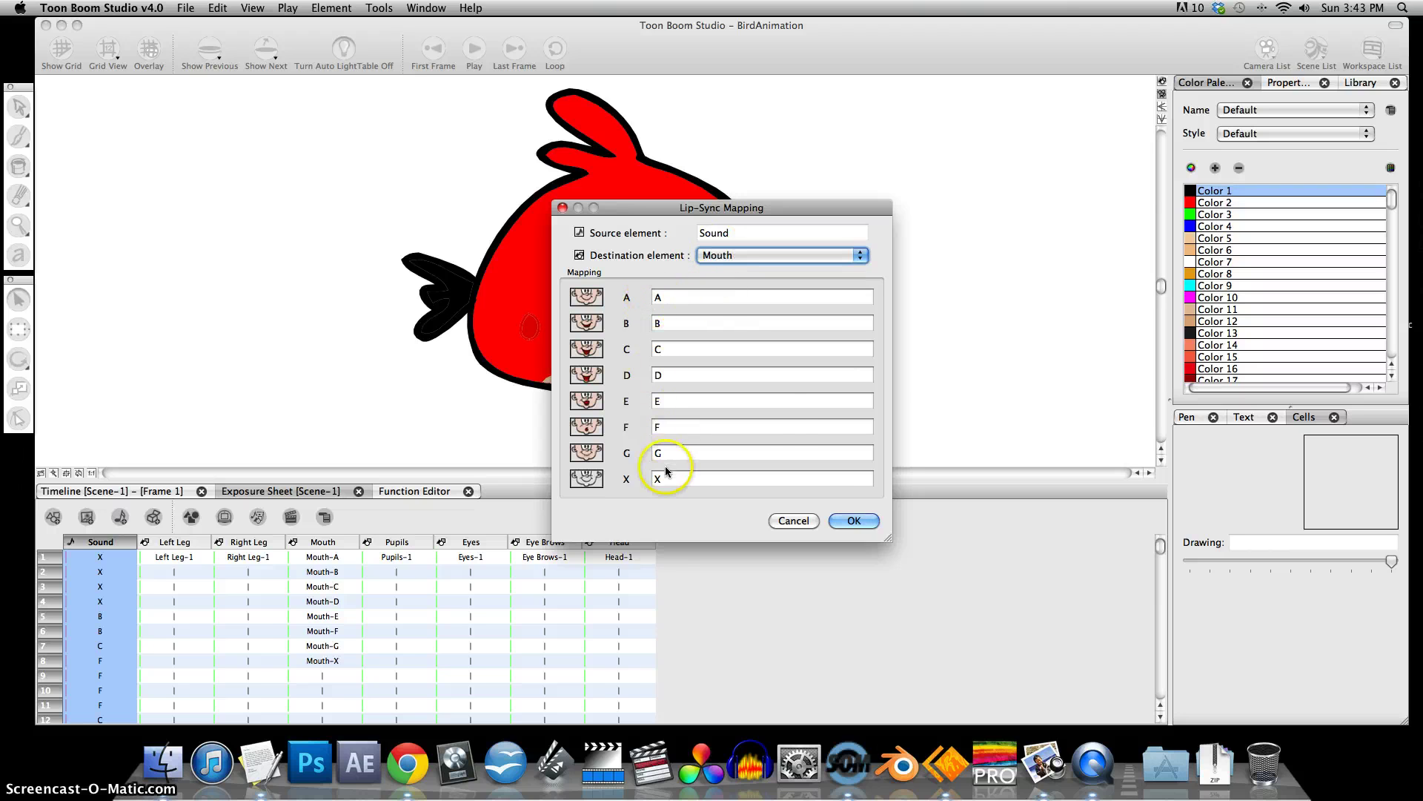
{"action": "left_click", "coordinate": [866, 521]}
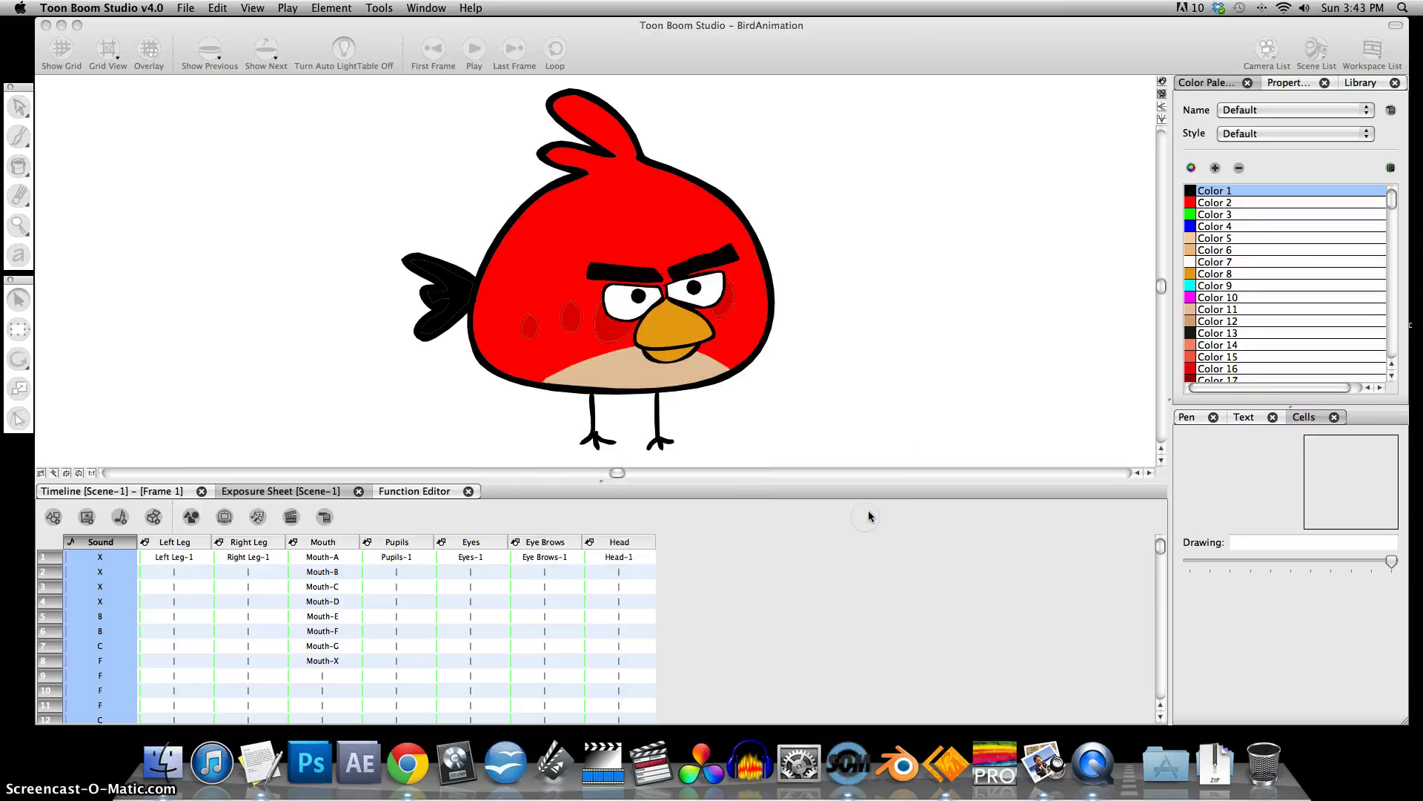
{"action": "left_click", "coordinate": [119, 492]}
{"action": "left_click", "coordinate": [304, 566]}
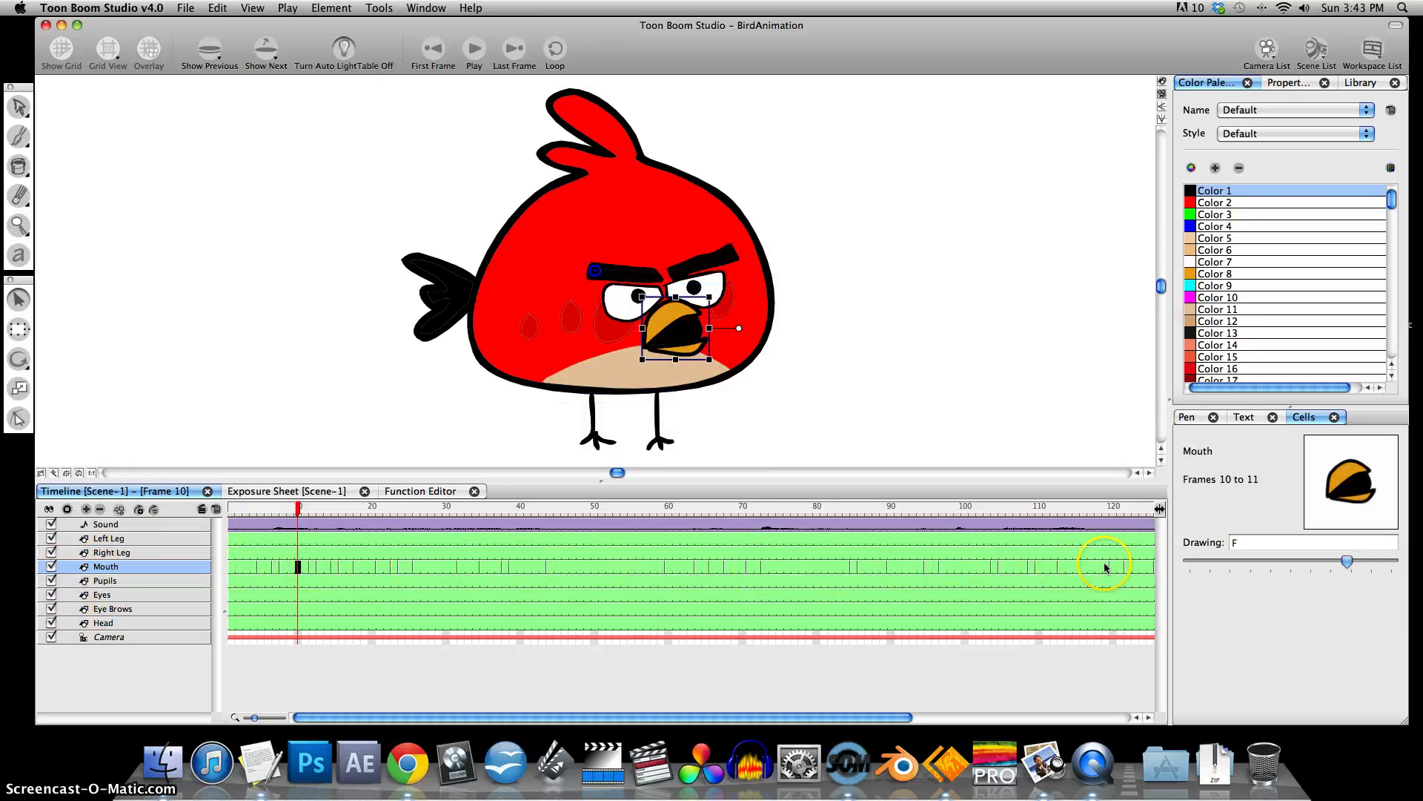
Inspect the Mouth drawing at frame 61, and play the scene from frame 1 to review the lip-sync.
{"action": "left_click_drag", "start_coordinate": [455, 509], "coordinate": [665, 513]}
{"action": "left_click", "coordinate": [695, 512]}
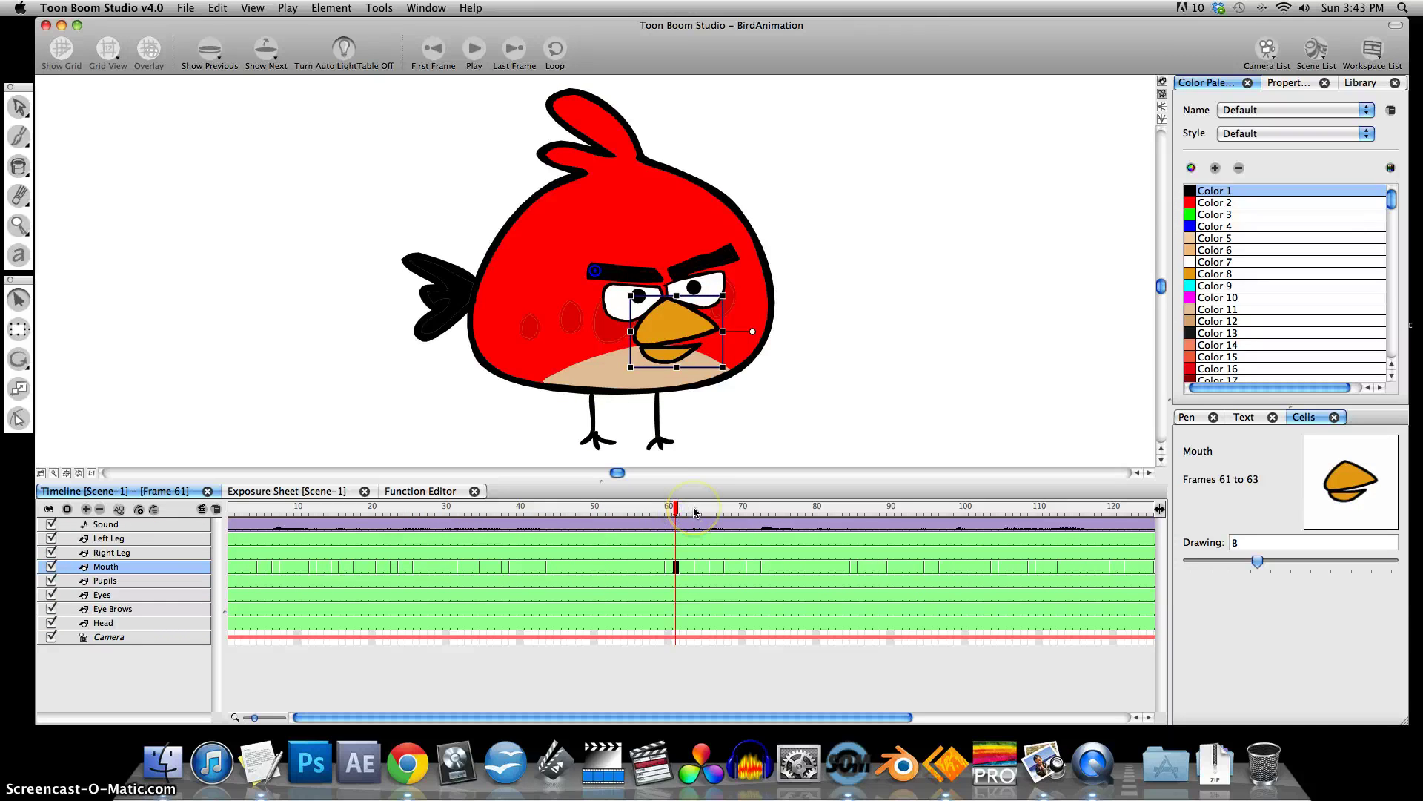
{"action": "left_click", "coordinate": [230, 505]}
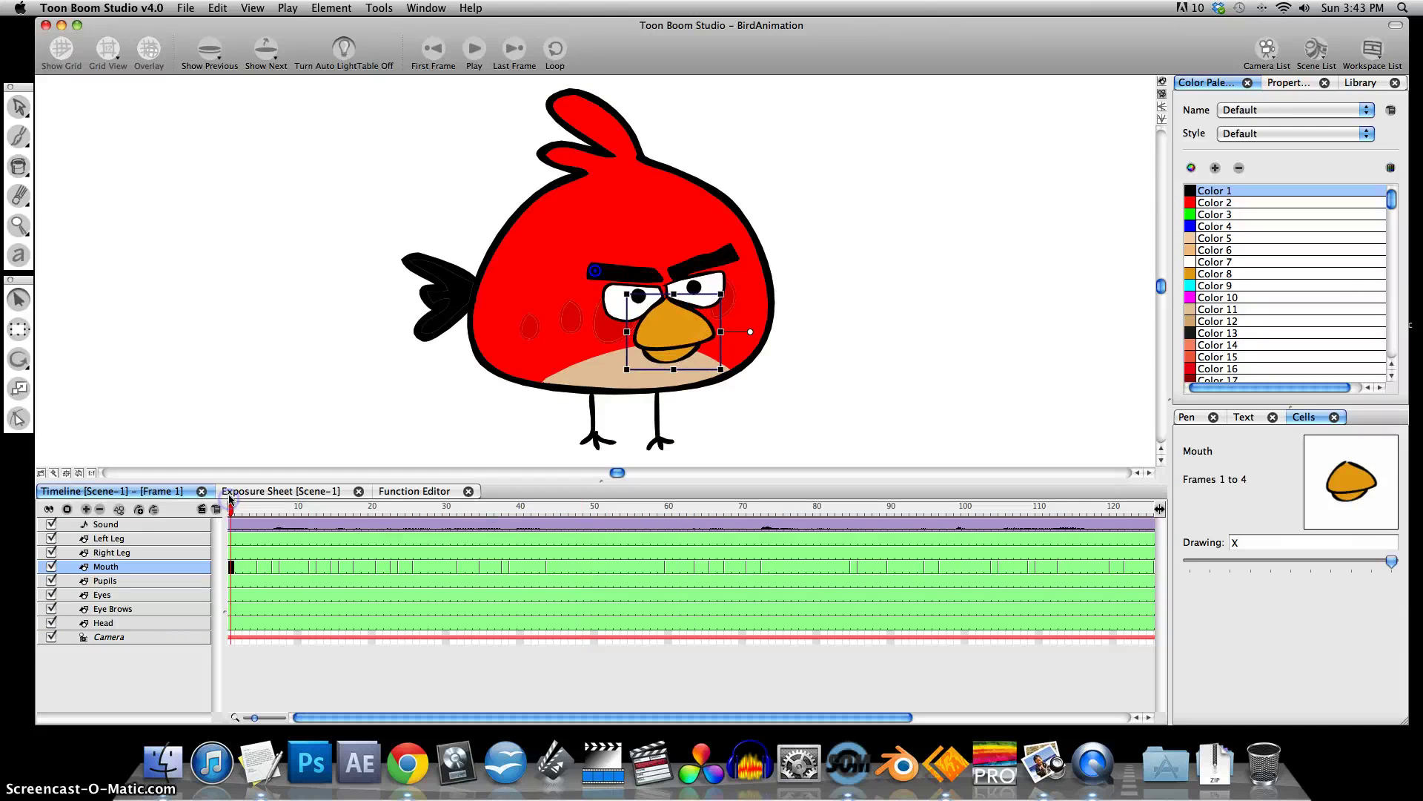
{"action": "left_click", "coordinate": [476, 50]}
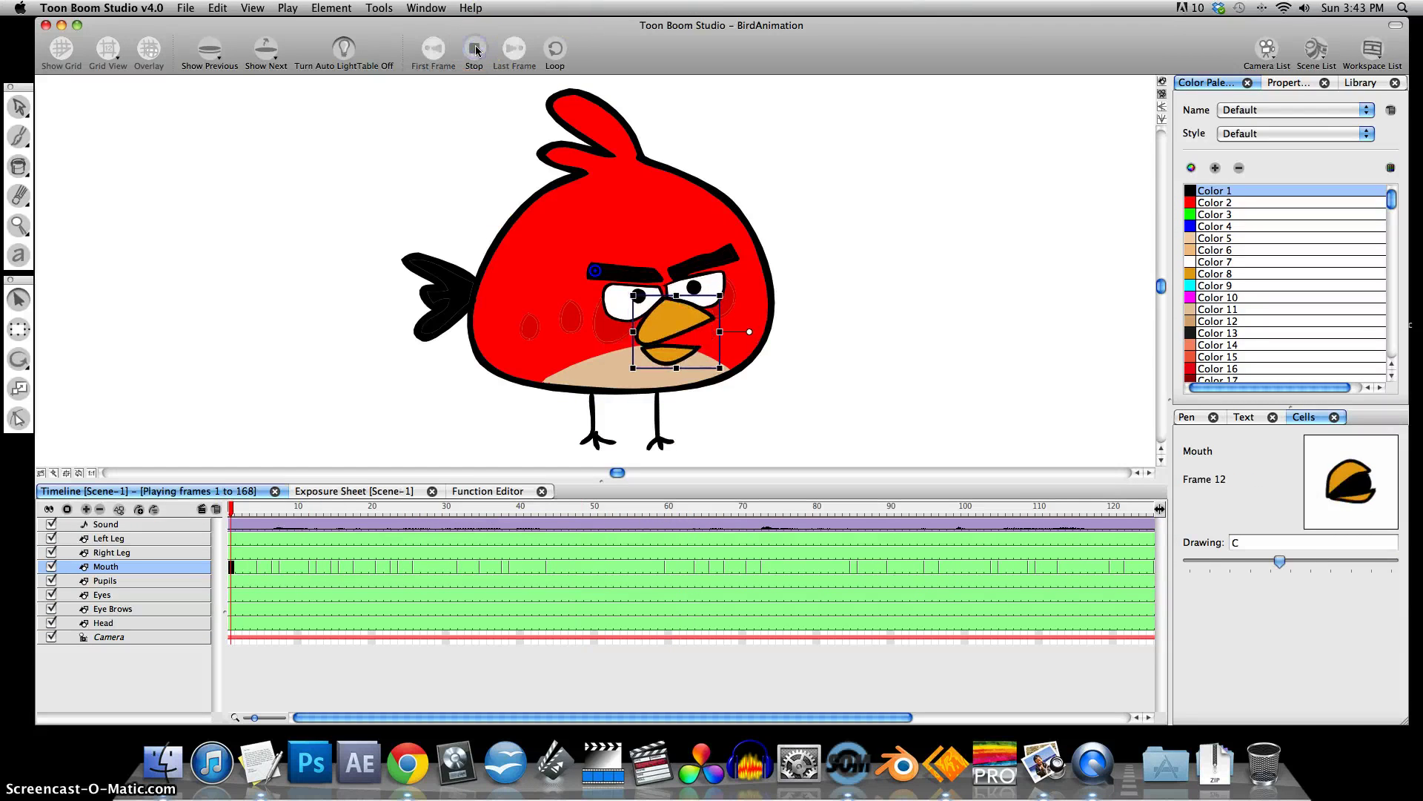
{"action": "left_click", "coordinate": [508, 461]}
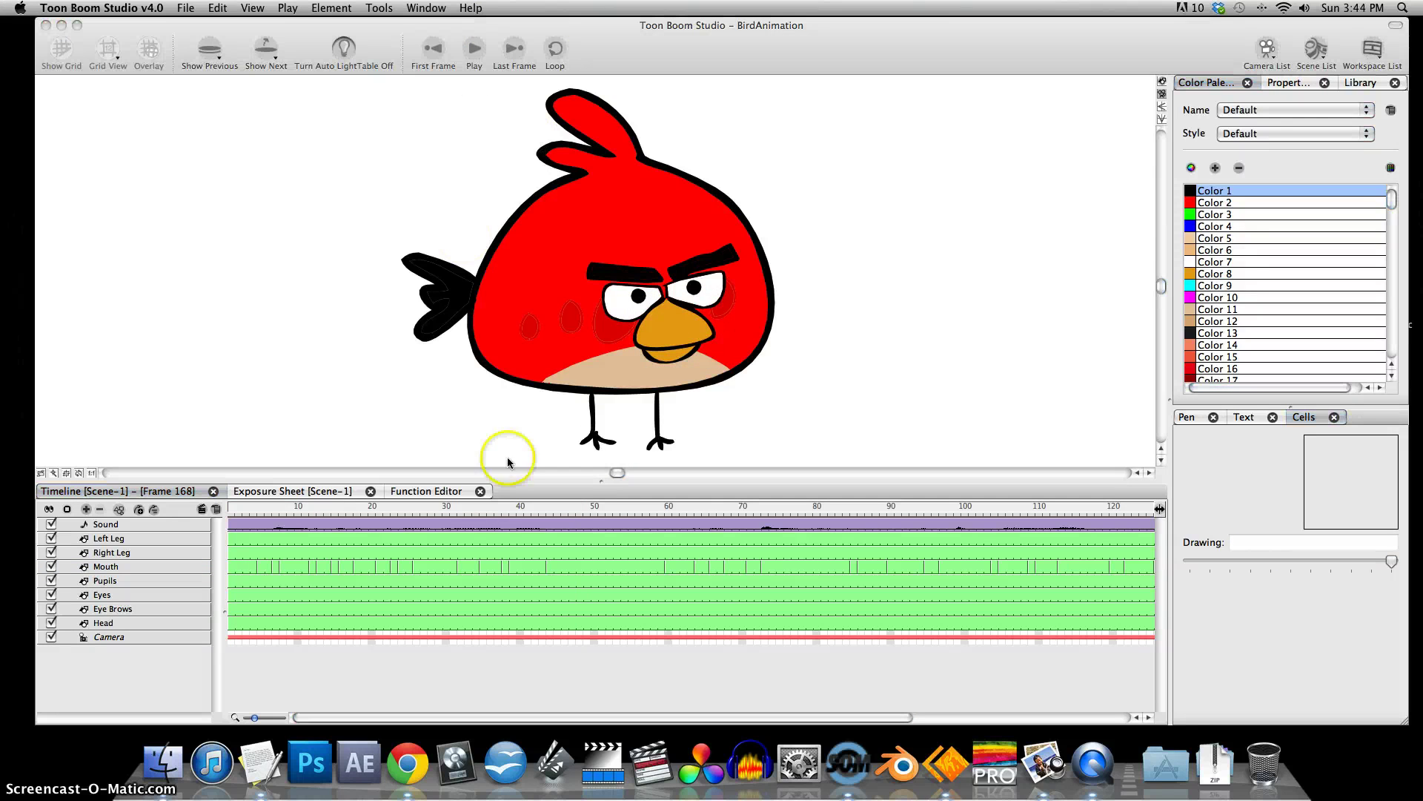
Check the Mouth cells at frames 29 and 27, and swap the Mouth drawing on frames 41 to 43 to B.
{"action": "left_click", "coordinate": [436, 566]}
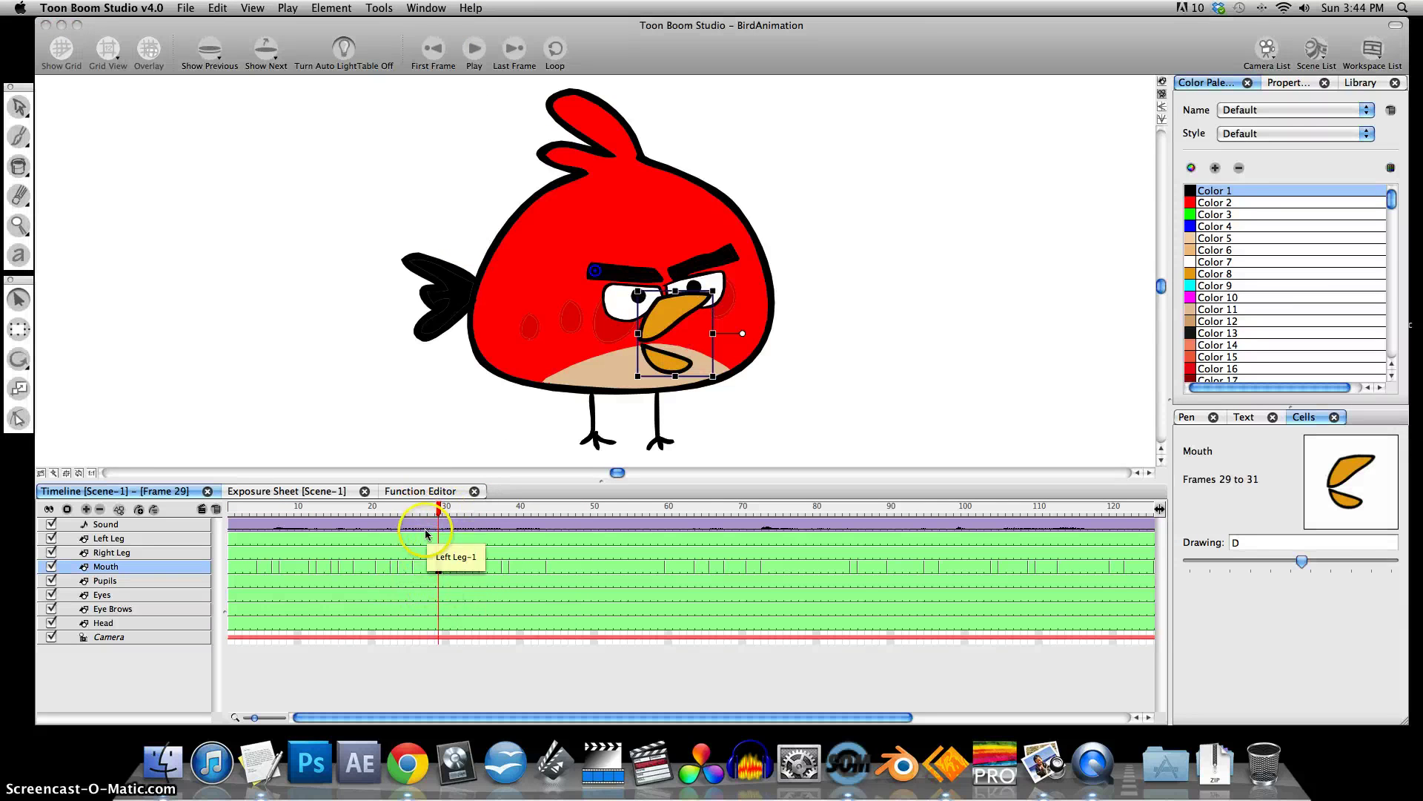
{"action": "left_click", "coordinate": [423, 566]}
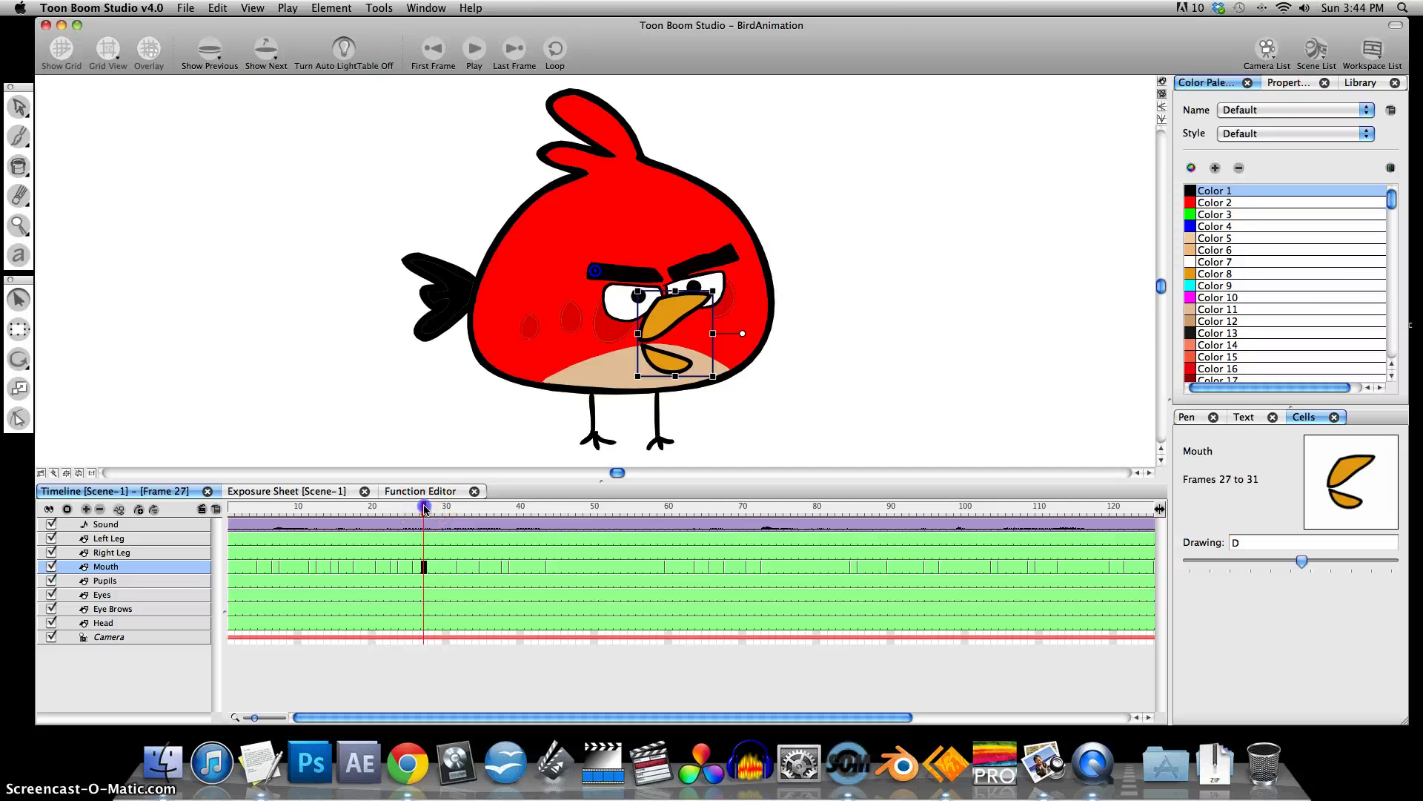
{"action": "left_click", "coordinate": [528, 506]}
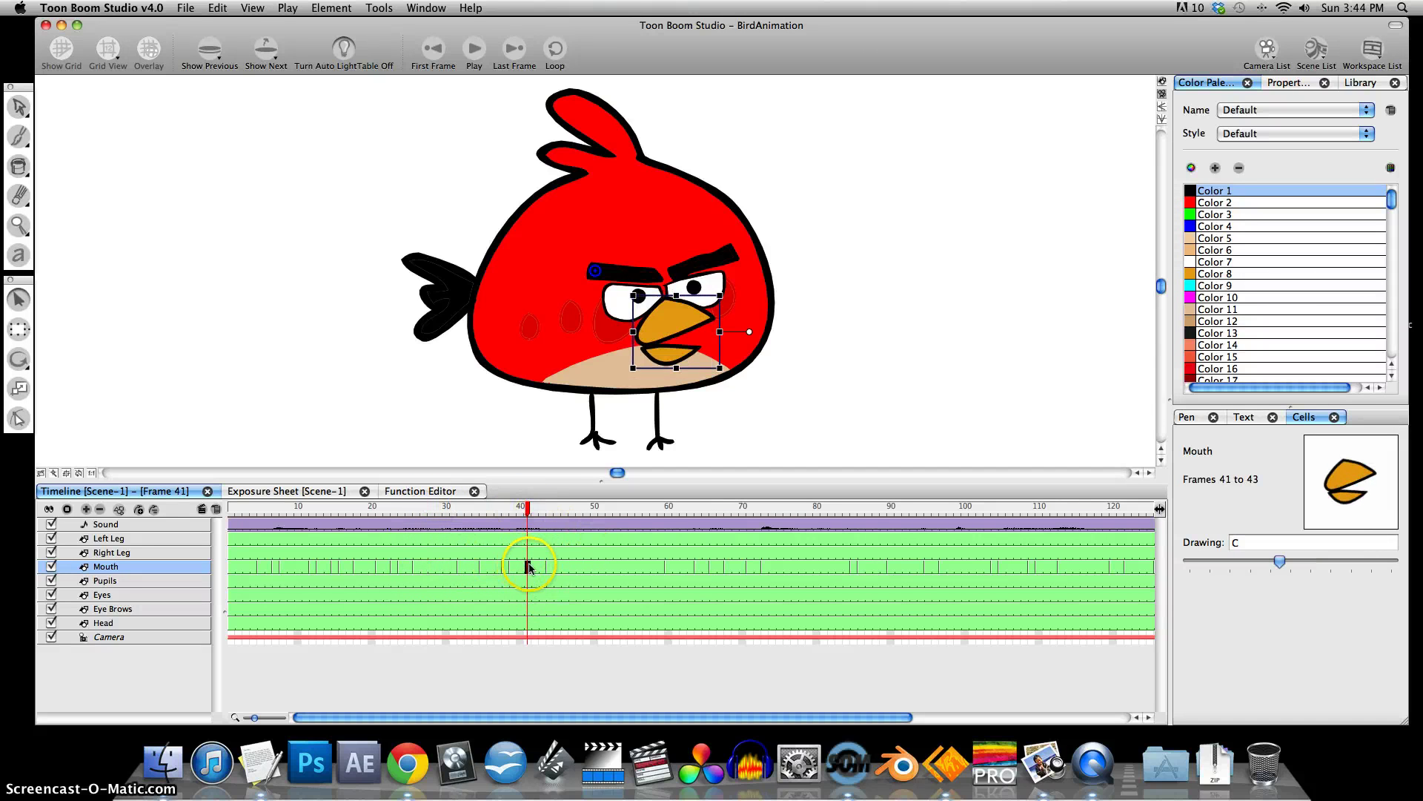
{"action": "left_click_drag", "start_coordinate": [1299, 562], "coordinate": [1266, 565]}
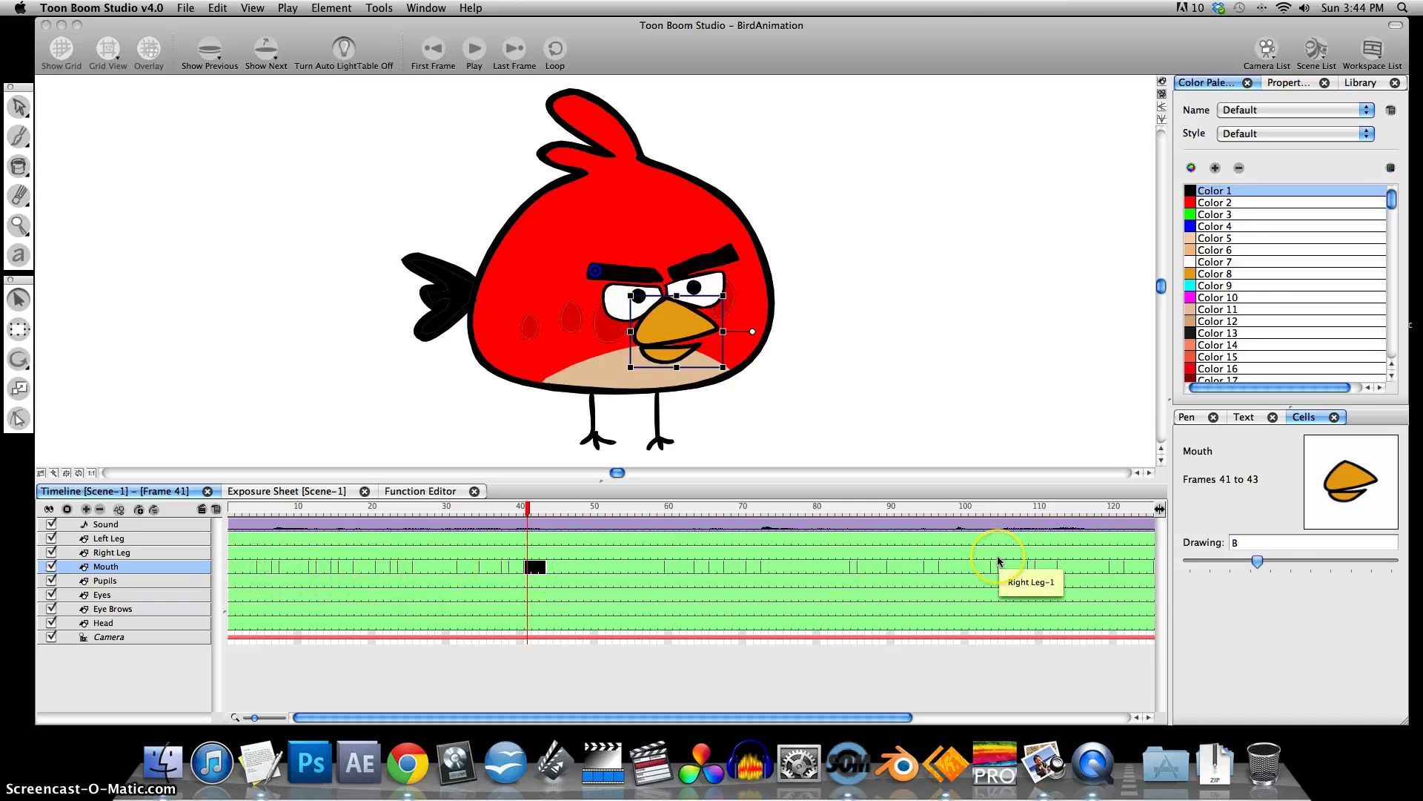
{"action": "left_click", "coordinate": [962, 570]}
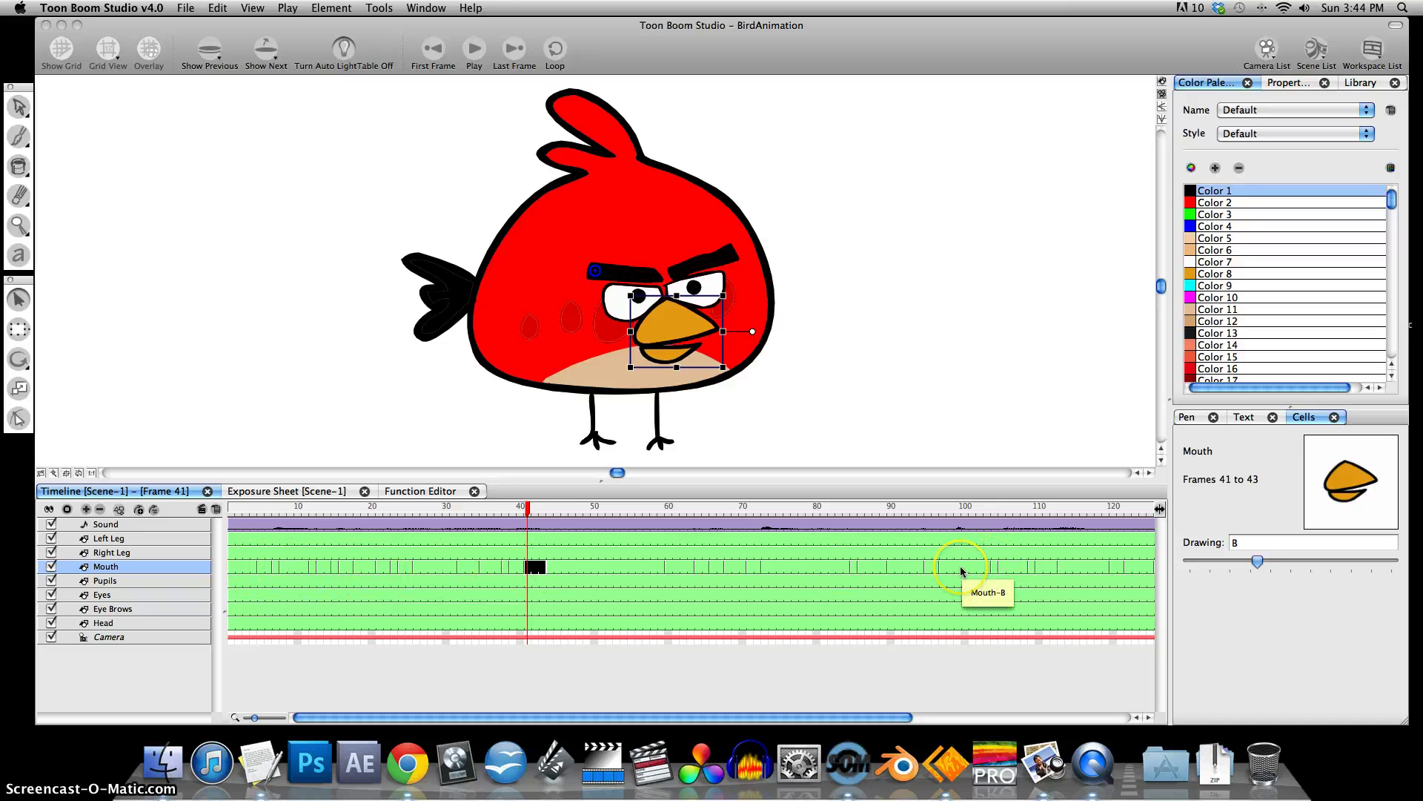